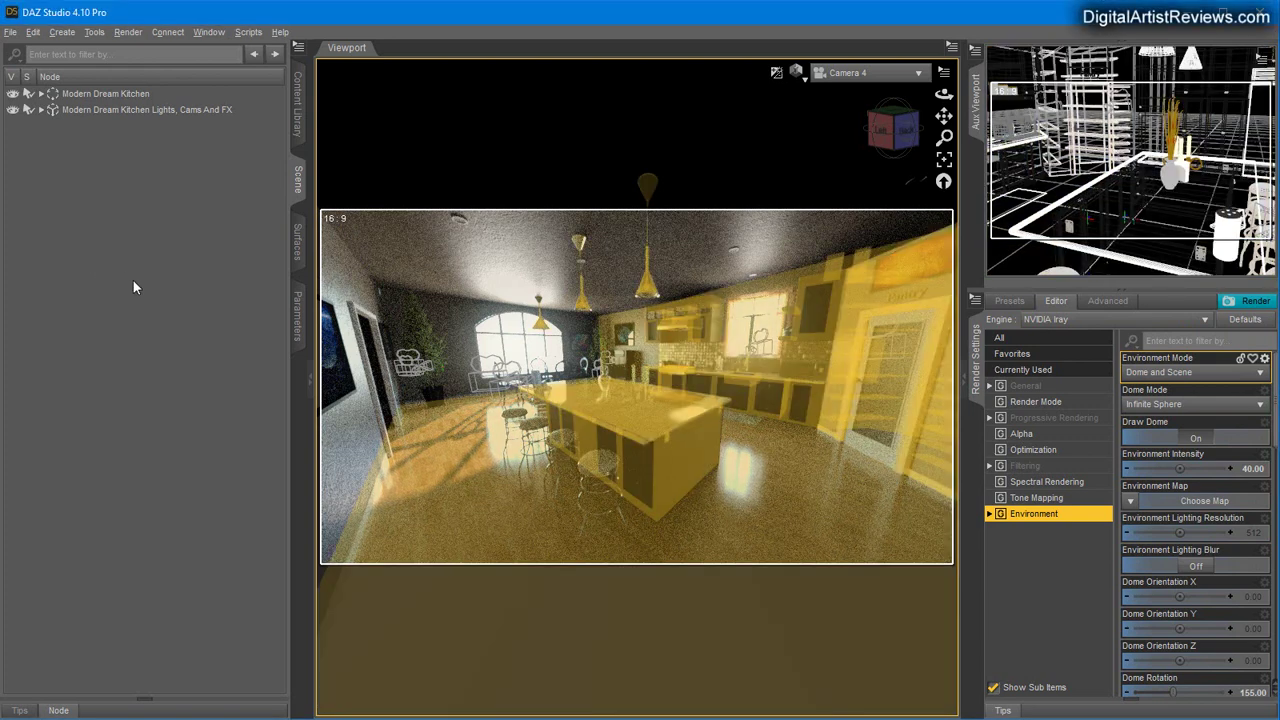
Expand the kitchen's lights group and its Main Lights, and hide the Sun Light Sunny Day light.
{"action": "left_click", "coordinate": [41, 110]}
{"action": "left_click", "coordinate": [48, 174]}
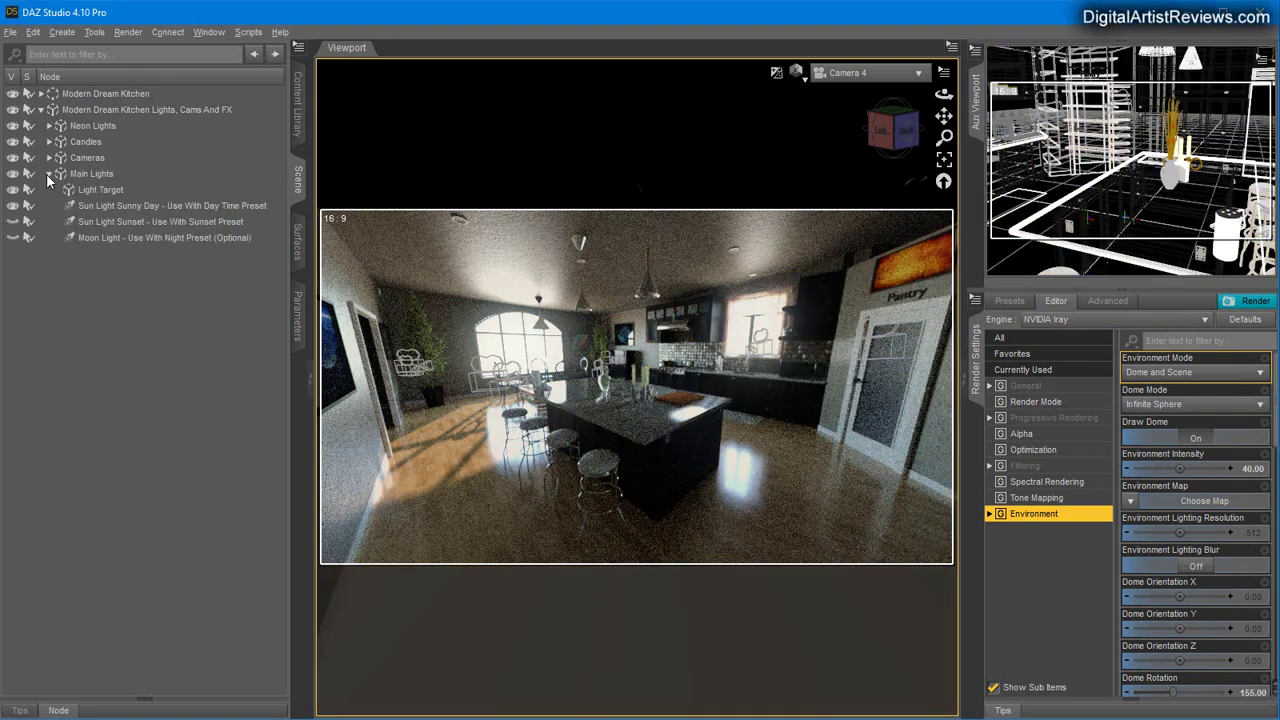
{"action": "left_click", "coordinate": [13, 206]}
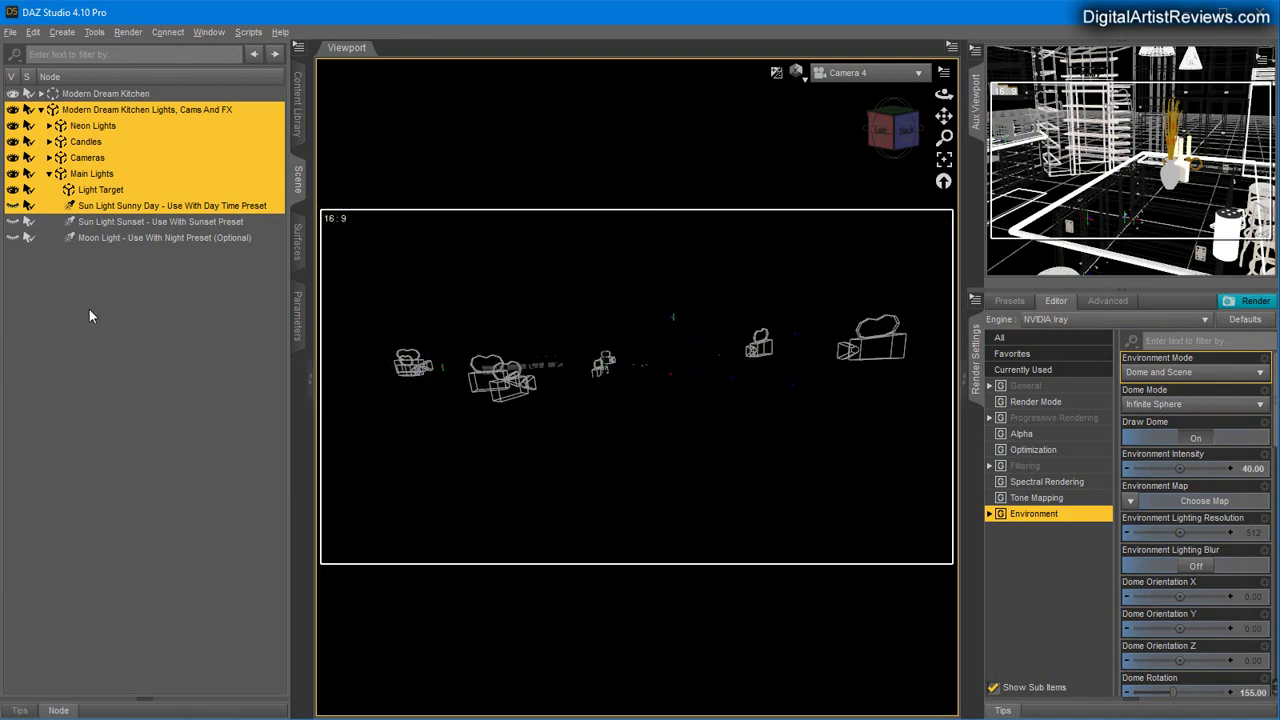
{"action": "left_click", "coordinate": [89, 316]}
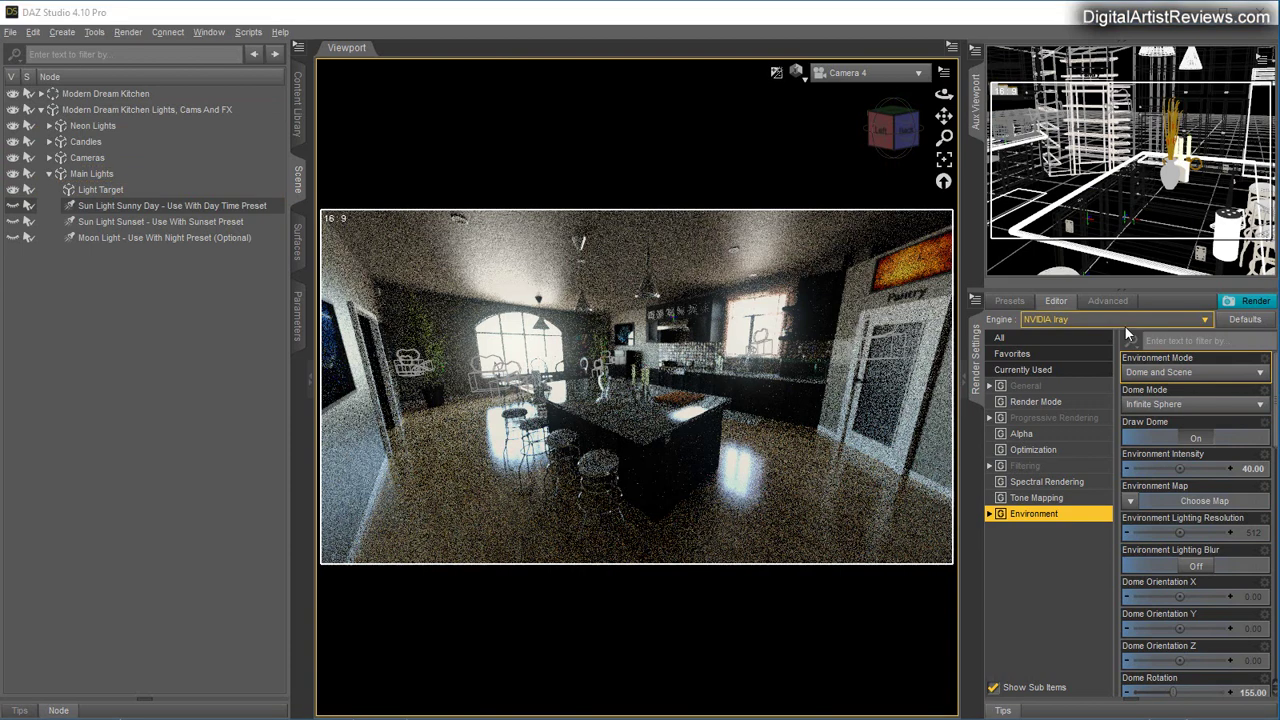
Review the Environment render settings down to SS Sun Disk Intensity and set Environment Intensity to 1.
{"action": "scroll", "coordinate": [1148, 628], "scroll_direction": "down", "scroll_amount": 1}
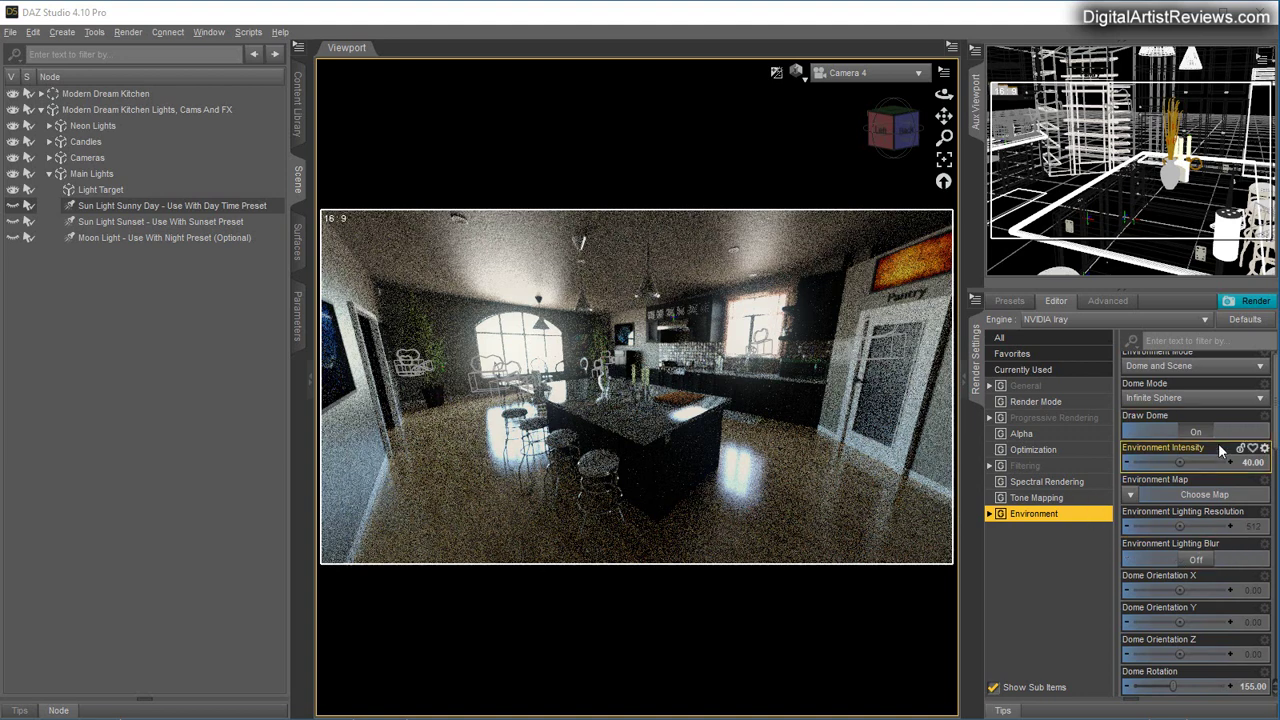
{"action": "scroll", "coordinate": [1200, 510], "scroll_direction": "down", "scroll_amount": 3}
{"action": "scroll", "coordinate": [1200, 513], "scroll_direction": "down", "scroll_amount": 12}
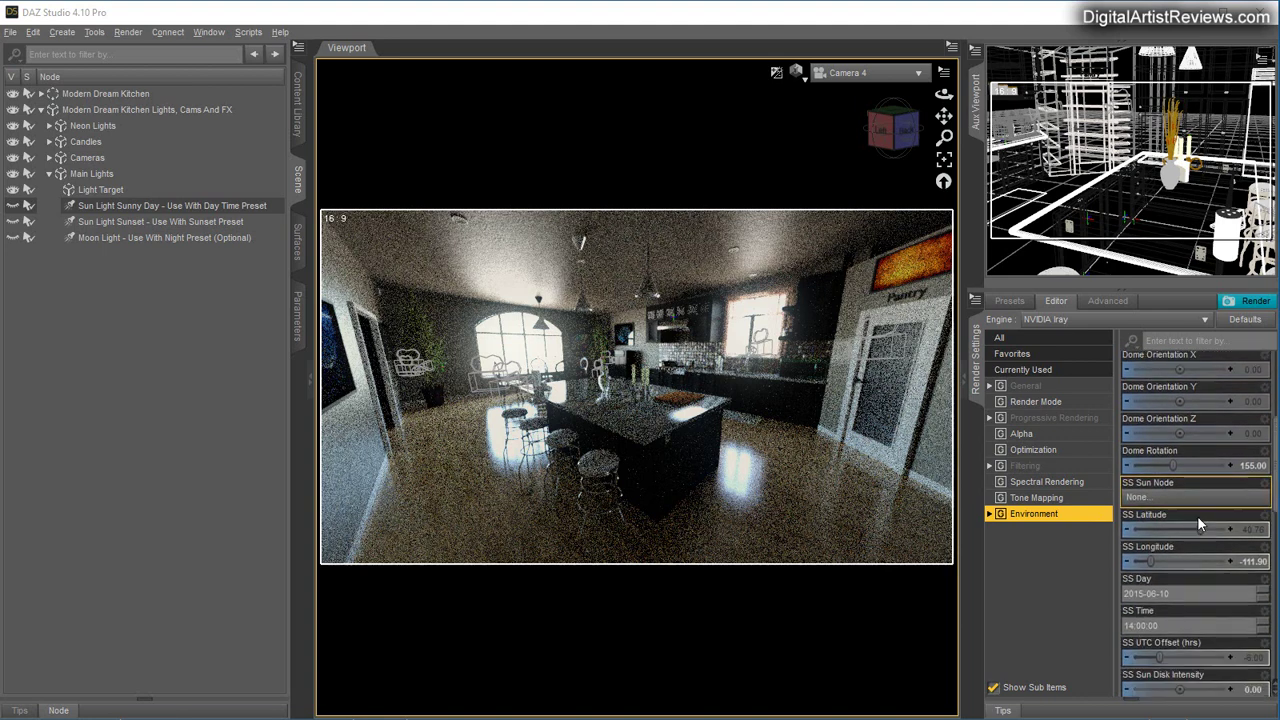
{"action": "scroll", "coordinate": [1199, 538], "scroll_direction": "down", "scroll_amount": 1}
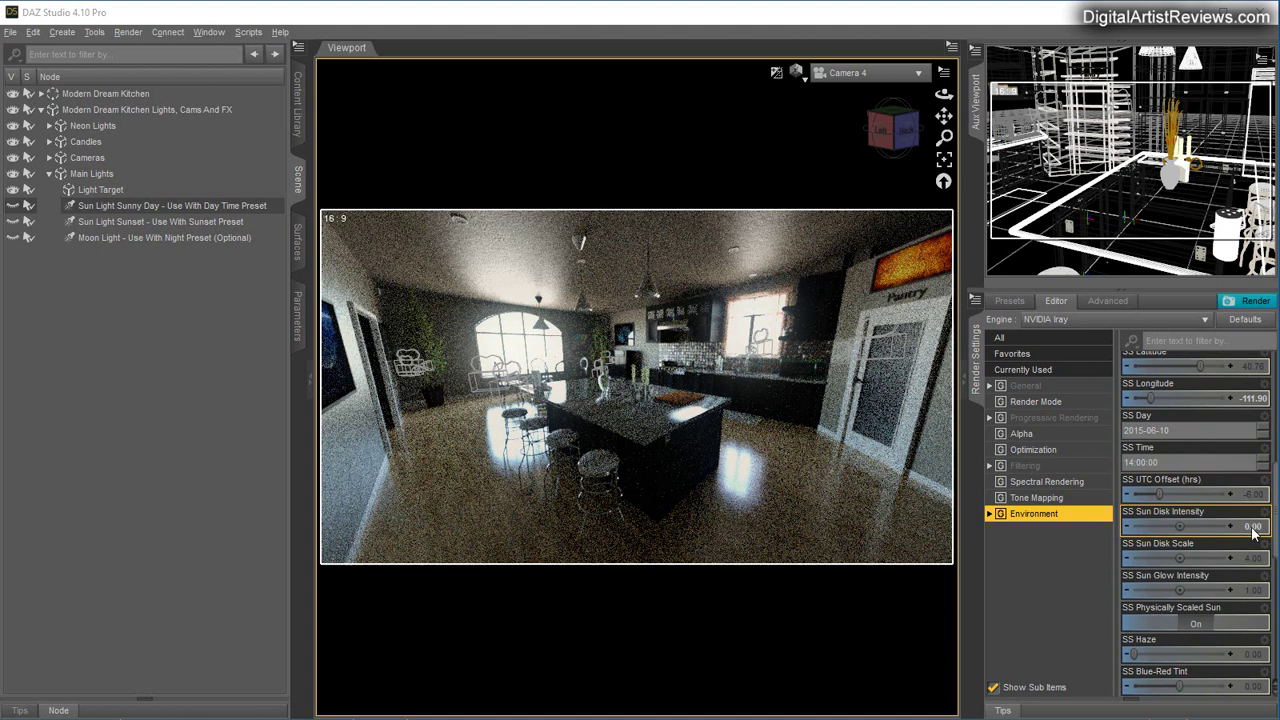
{"action": "scroll", "coordinate": [1250, 525], "scroll_direction": "up", "scroll_amount": 10}
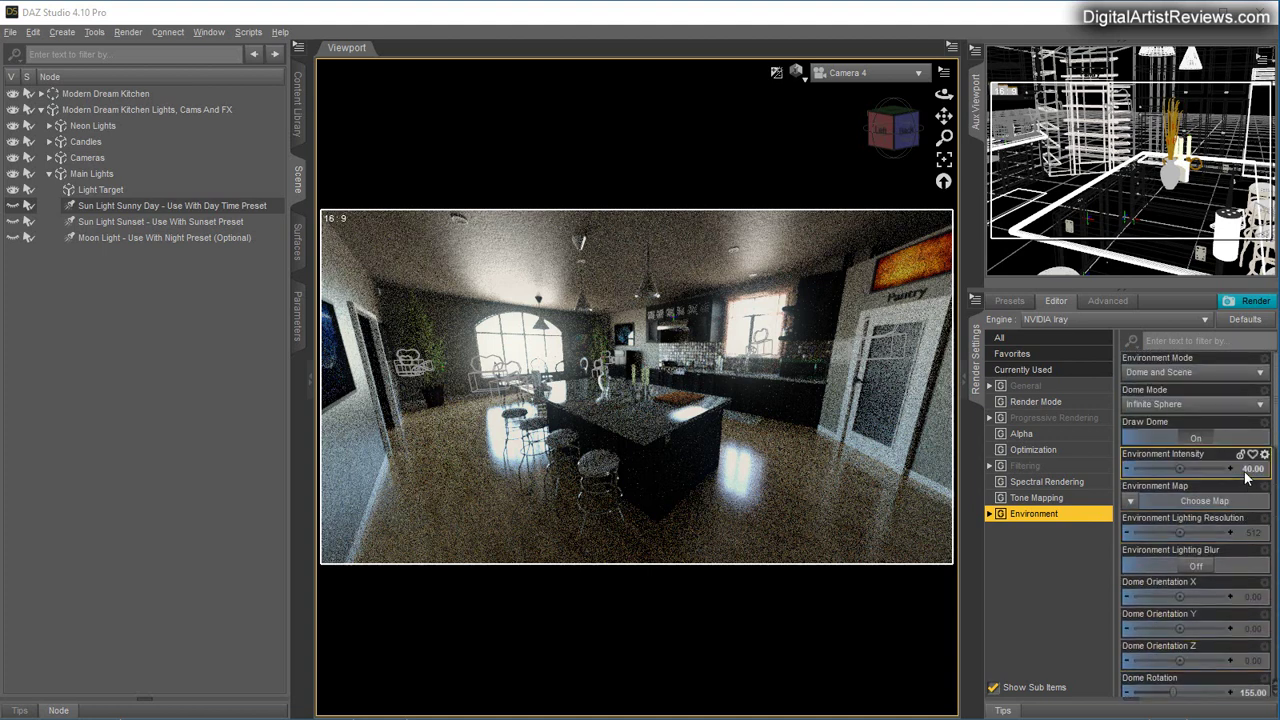
{"action": "left_click", "coordinate": [1246, 479]}
{"action": "type", "text": "1"}
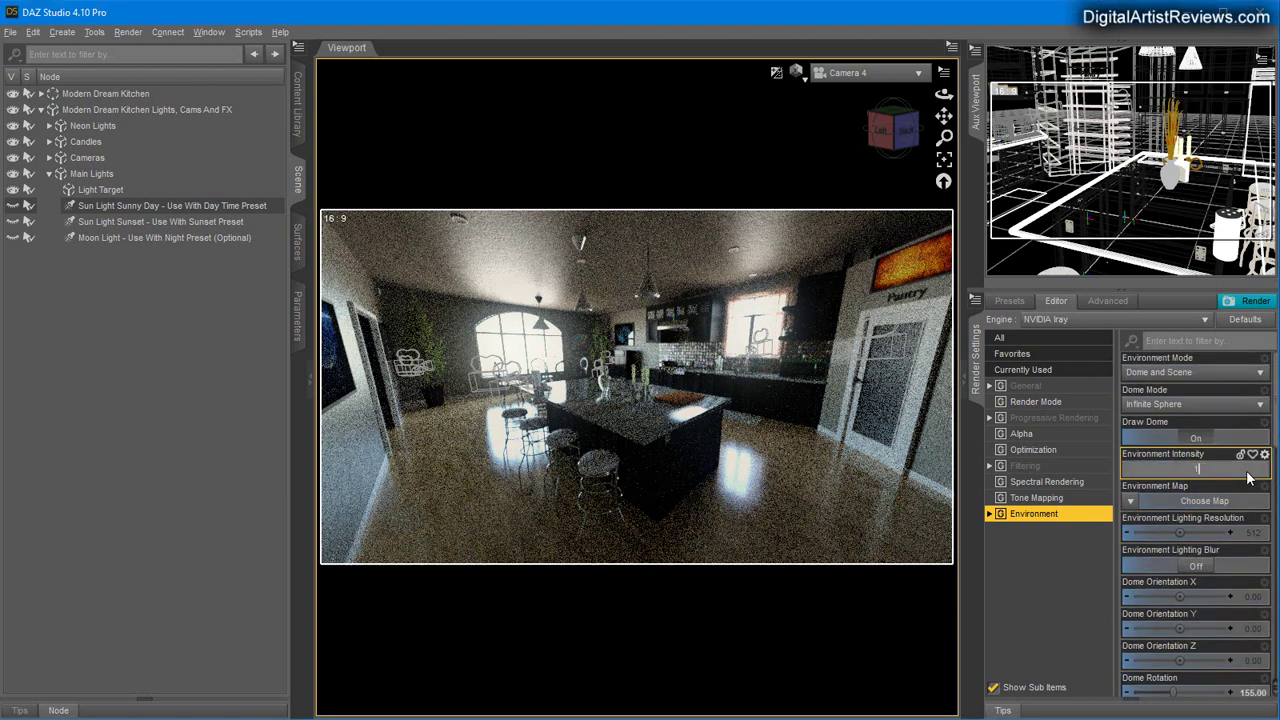
{"action": "key", "text": "Return"}
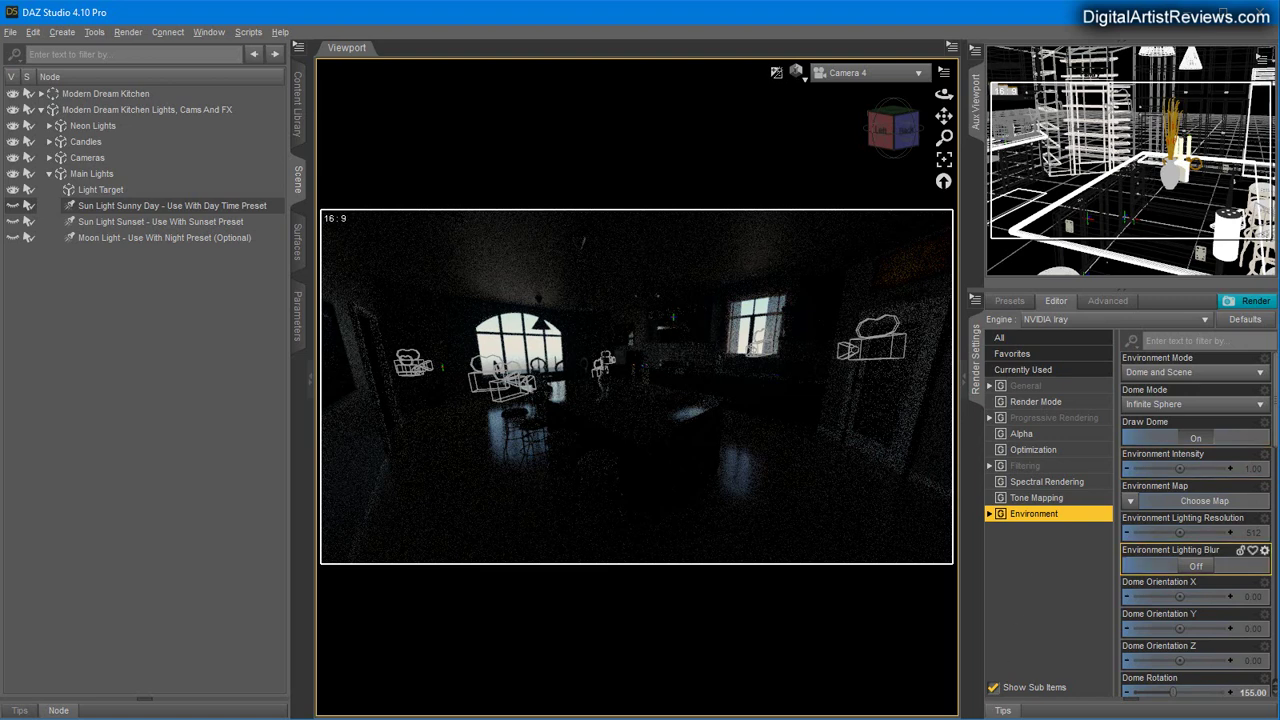
Set the Environment Intensity back to 40.
{"action": "double_click", "coordinate": [1256, 477]}
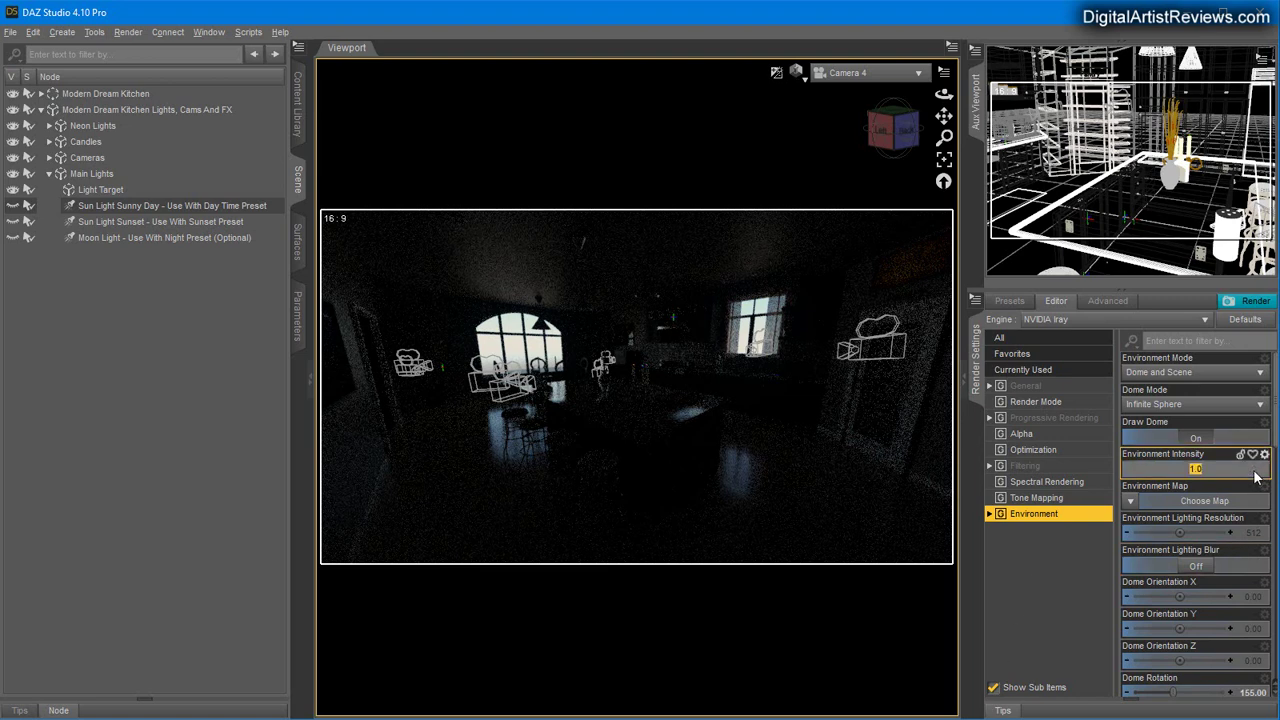
{"action": "type", "text": "40"}
{"action": "key", "text": "Return"}
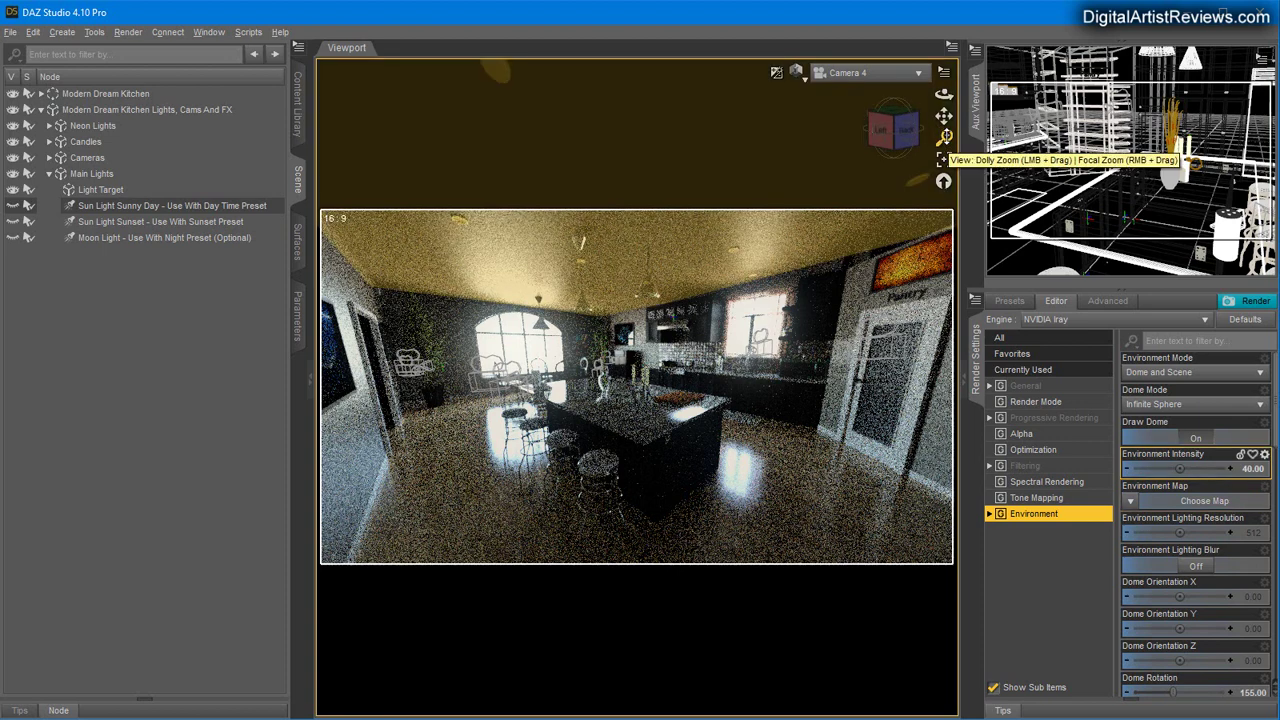
Expand the Modern Dream Kitchen group and hide MDK_Ceiling to open the room to the sky dome.
{"action": "left_click_drag", "start_coordinate": [944, 137], "coordinate": [945, 139]}
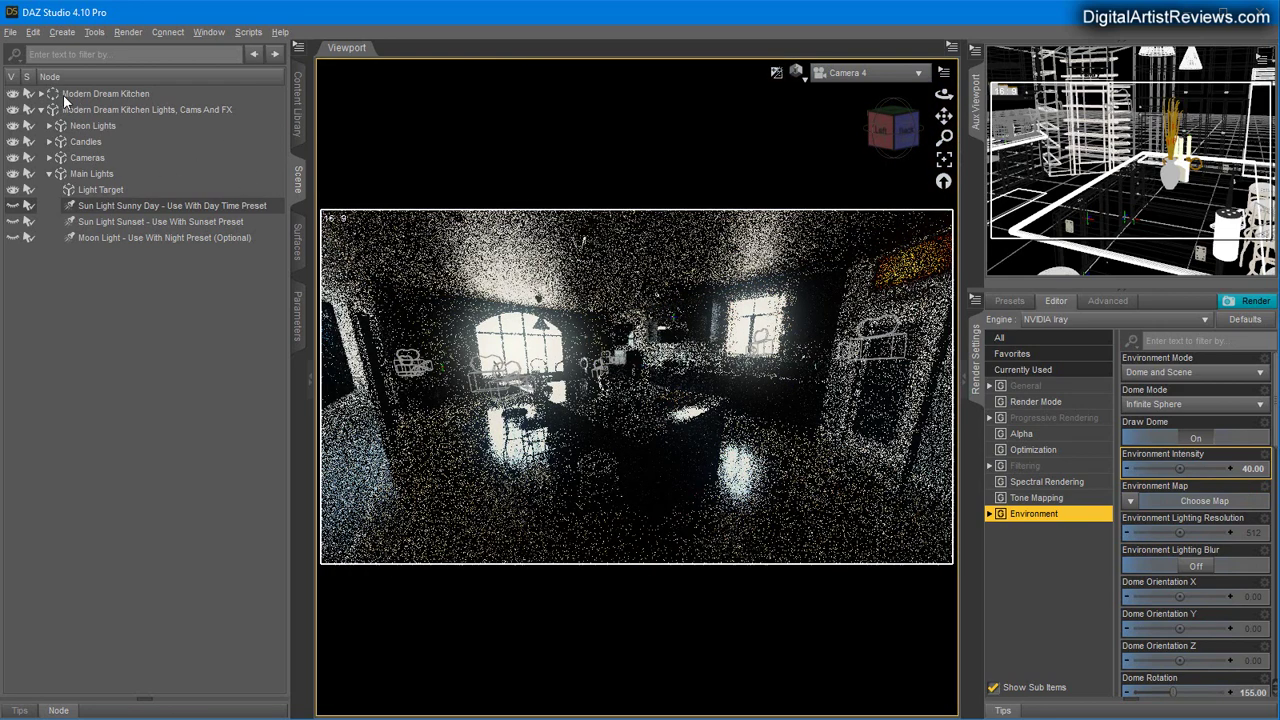
{"action": "left_click", "coordinate": [40, 96]}
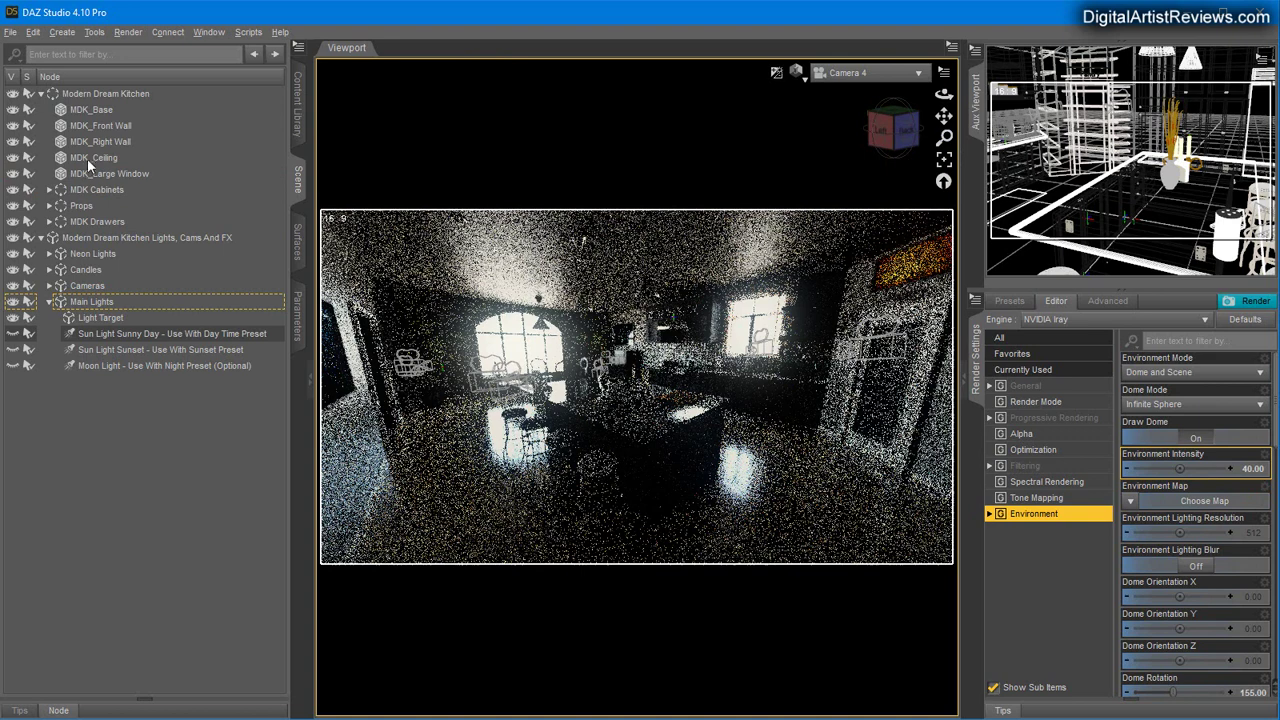
{"action": "left_click", "coordinate": [87, 158]}
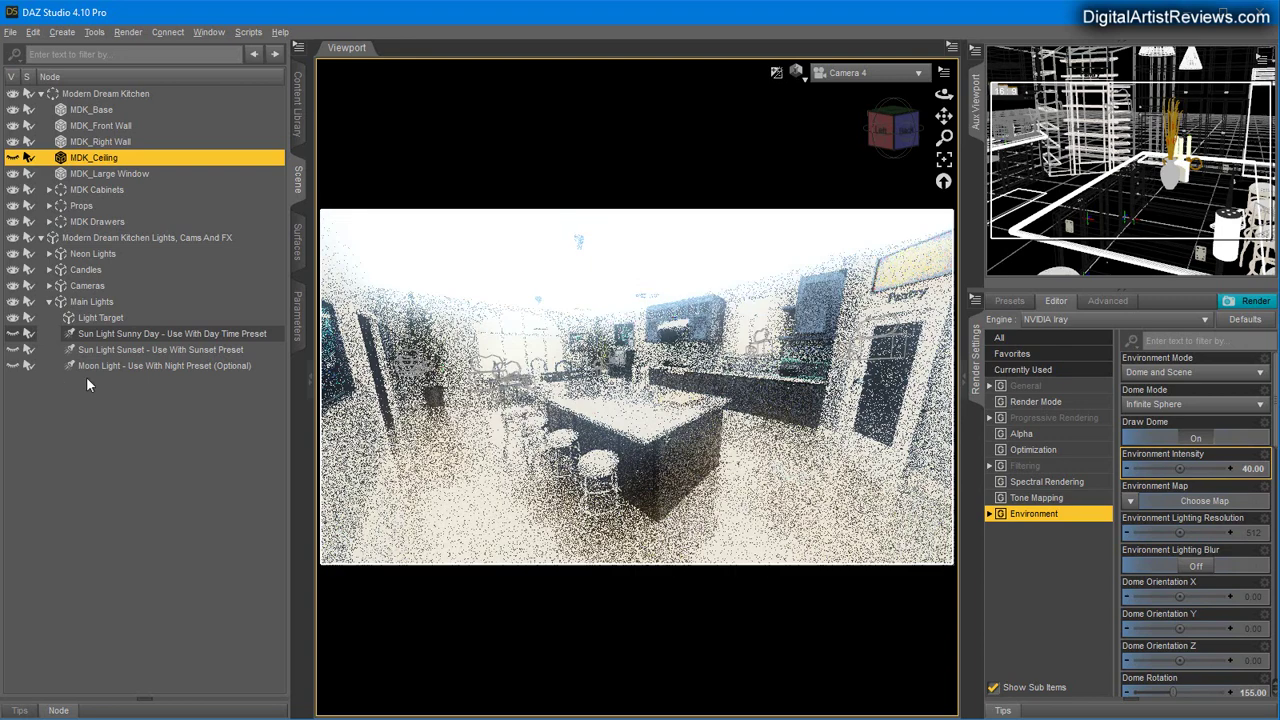
Lower the Environment Intensity to 1 for the kitchen without its ceiling.
{"action": "left_click", "coordinate": [1245, 472]}
{"action": "type", "text": "1"}
{"action": "key", "text": "Return"}
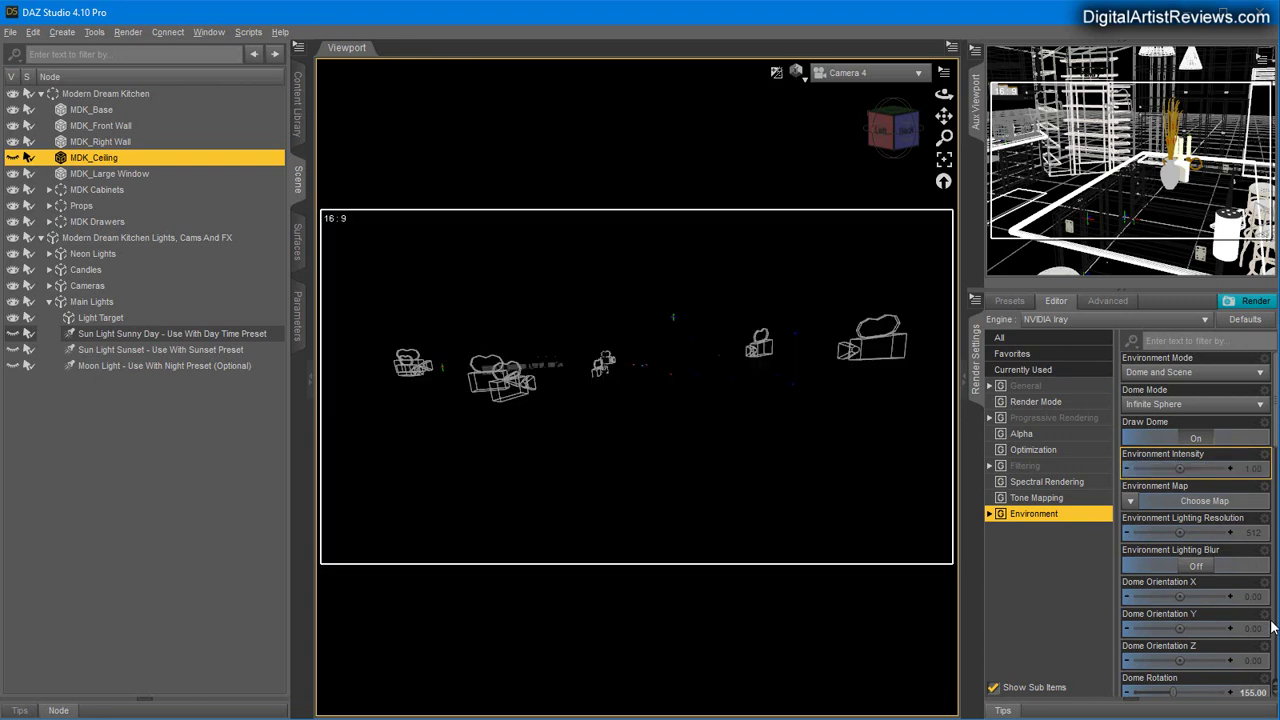
{"action": "left_click", "coordinate": [1193, 456]}
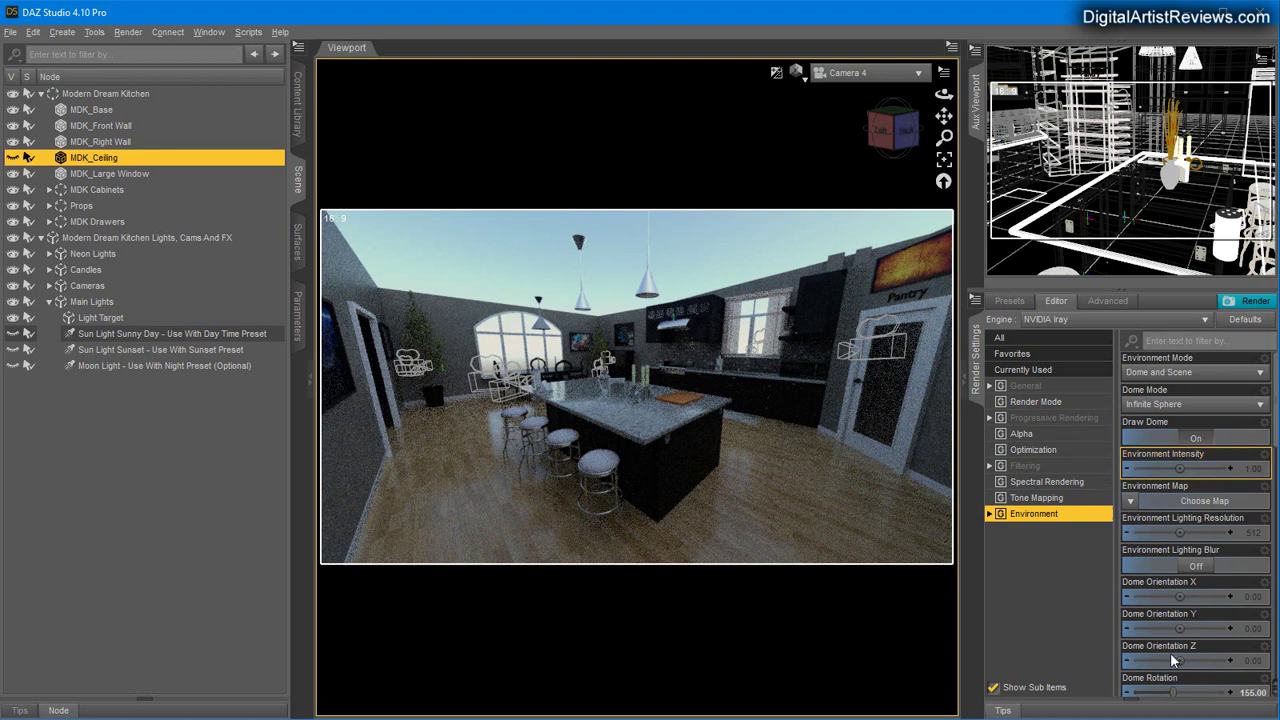
Set the SS Sun Disk Intensity to 1 while viewing the kitchen island up close.
{"action": "scroll", "coordinate": [1180, 614], "scroll_direction": "down", "scroll_amount": 3}
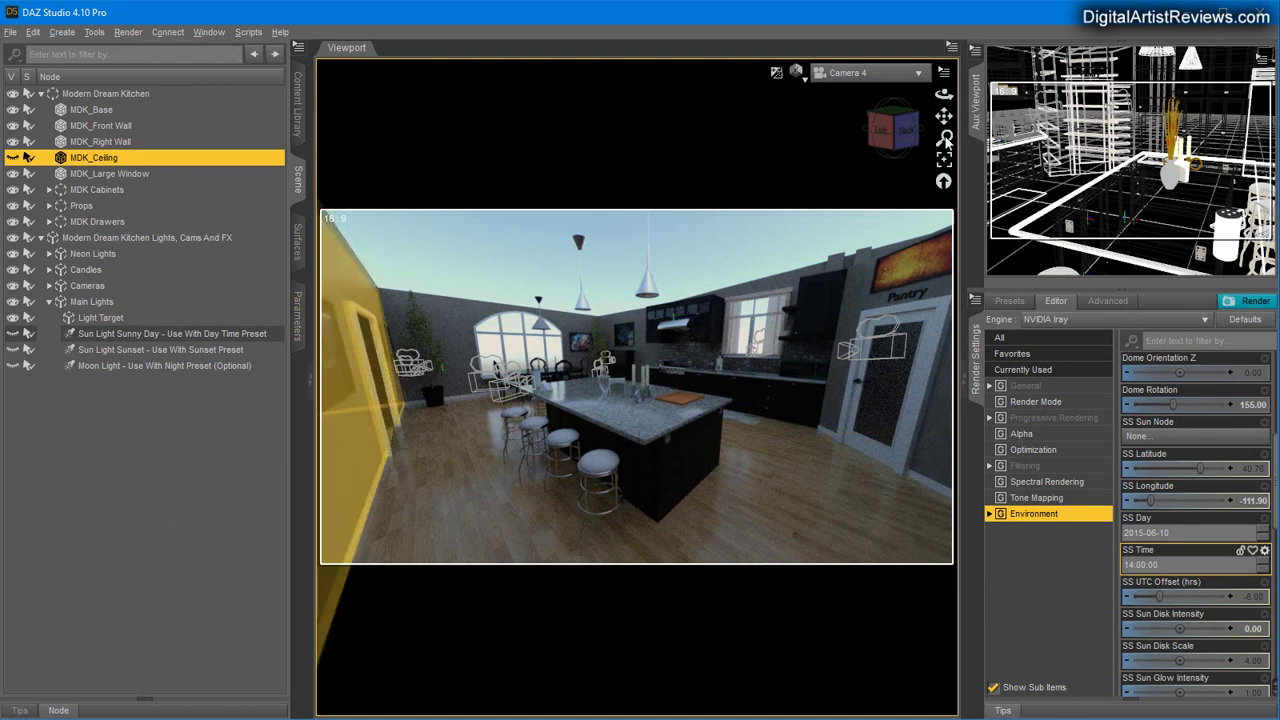
{"action": "left_click_drag", "start_coordinate": [947, 141], "coordinate": [947, 166]}
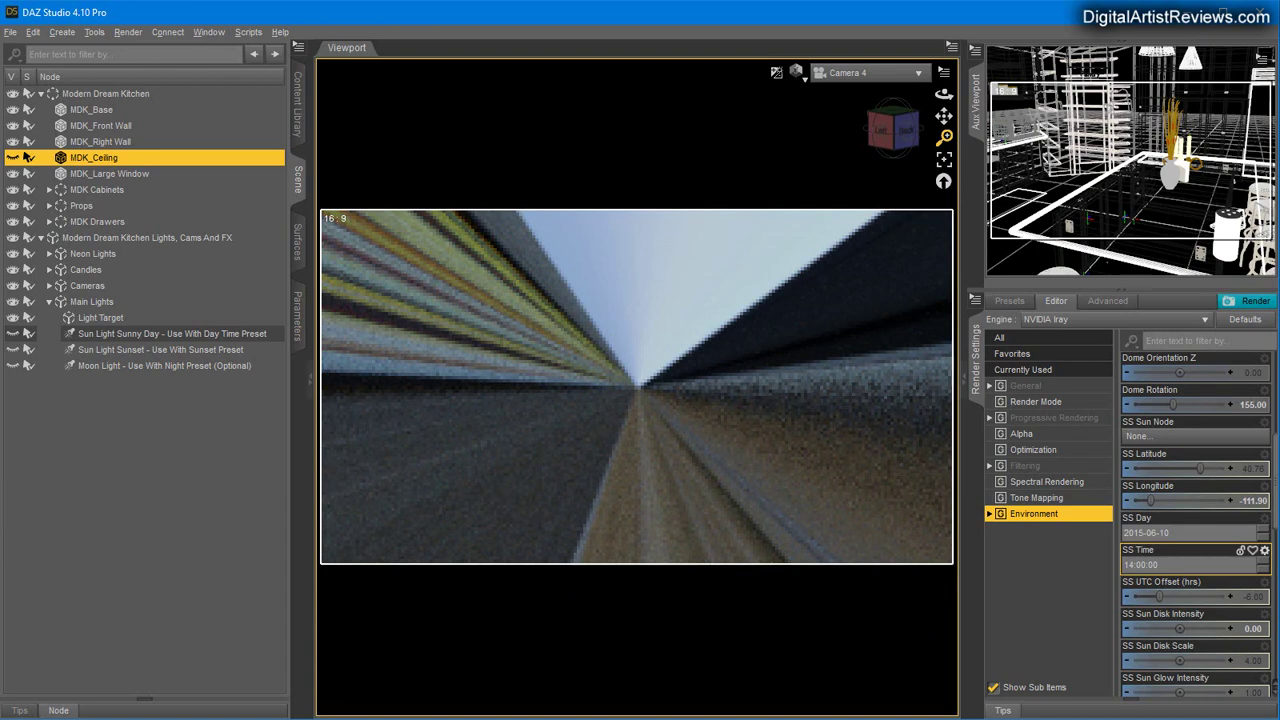
{"action": "left_click_drag", "start_coordinate": [945, 166], "coordinate": [938, 94]}
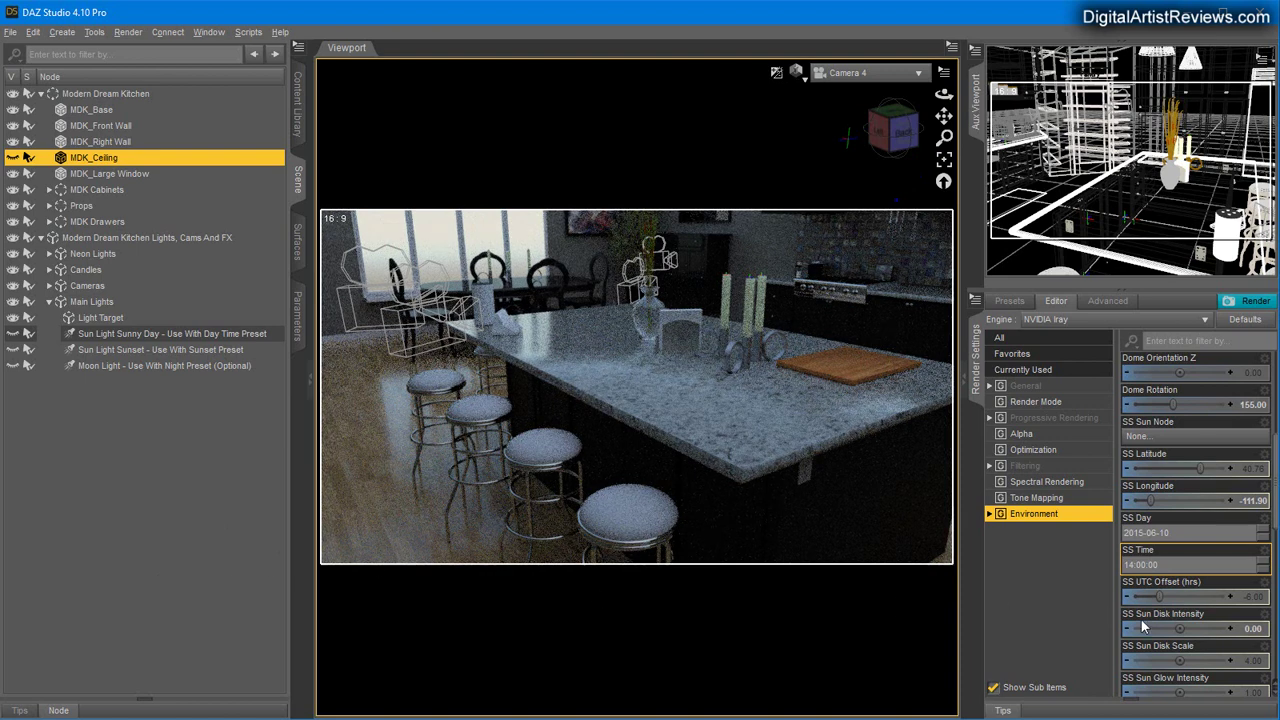
{"action": "left_click", "coordinate": [1250, 628]}
{"action": "type", "text": "1"}
{"action": "key", "text": "Return"}
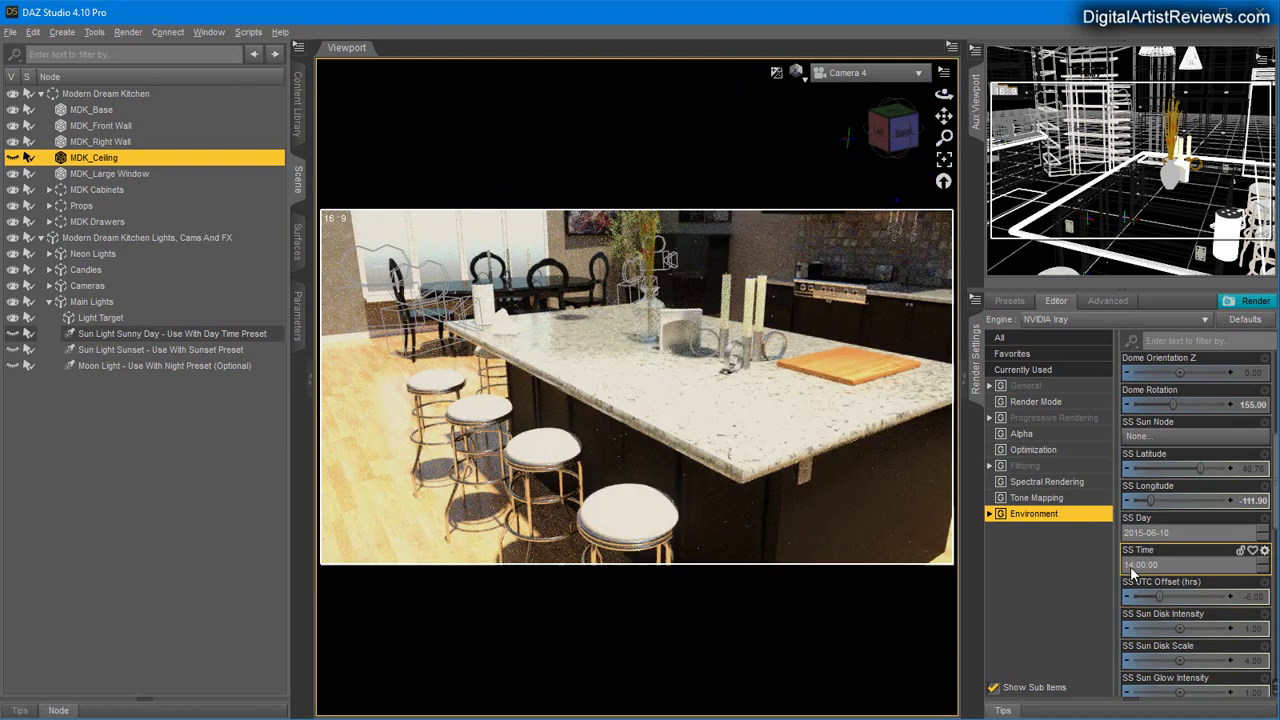
Try an SS Time of 16:00:00 and settle on 17:00:00.
{"action": "left_click", "coordinate": [1131, 566]}
{"action": "type", "text": "16"}
{"action": "key", "text": "Return"}
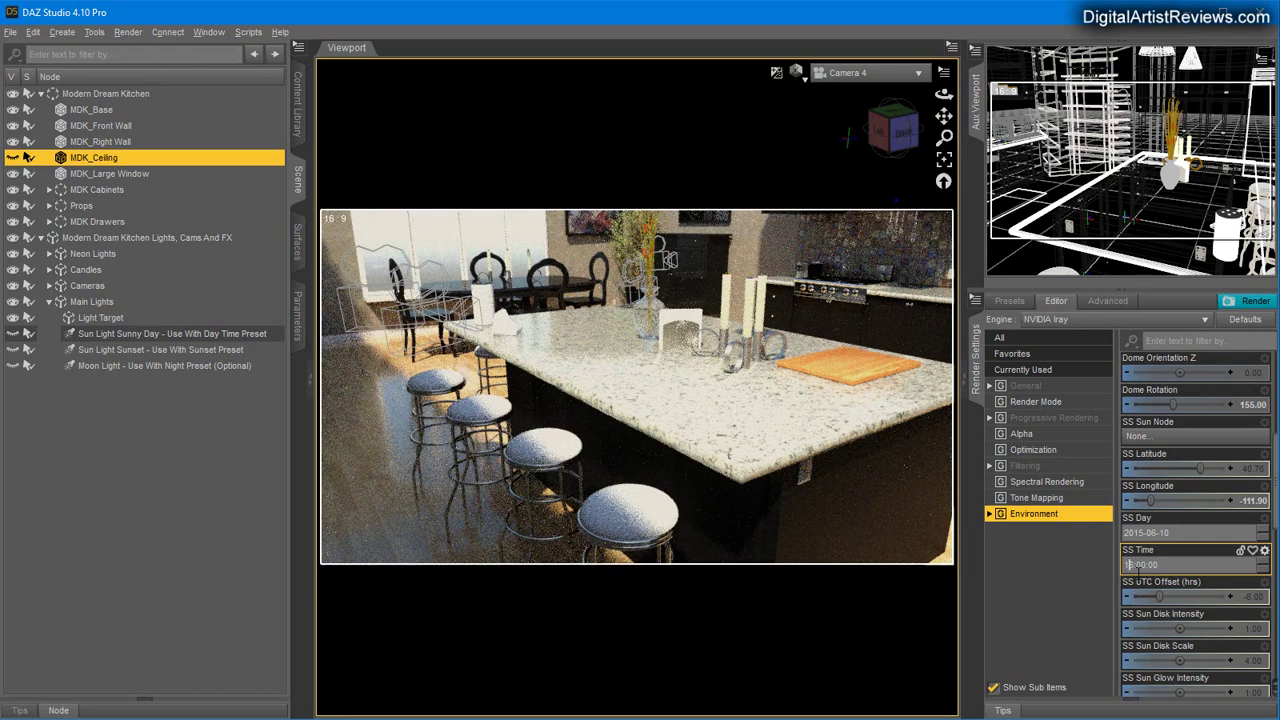
{"action": "type", "text": "7"}
{"action": "key", "text": "Return"}
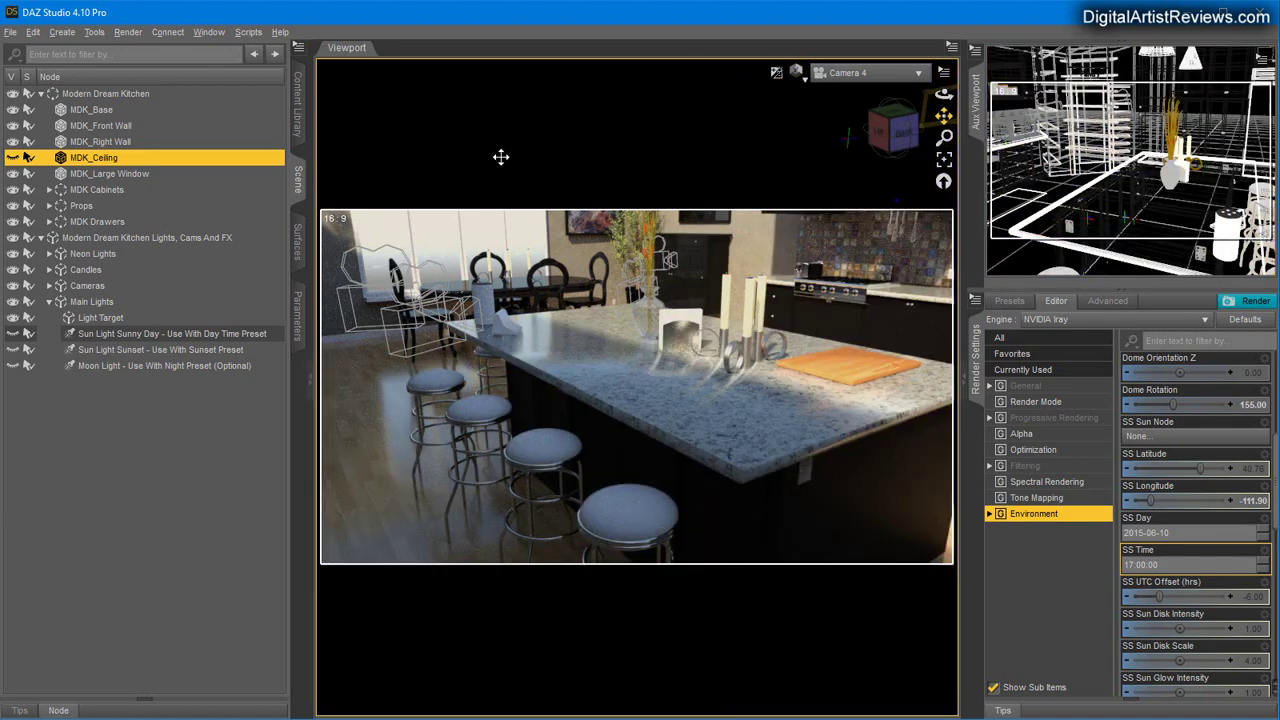
Set the SS Sun Disk Scale to 40 to soften the shadows on the kitchen floor.
{"action": "left_click_drag", "start_coordinate": [944, 116], "coordinate": [703, 113]}
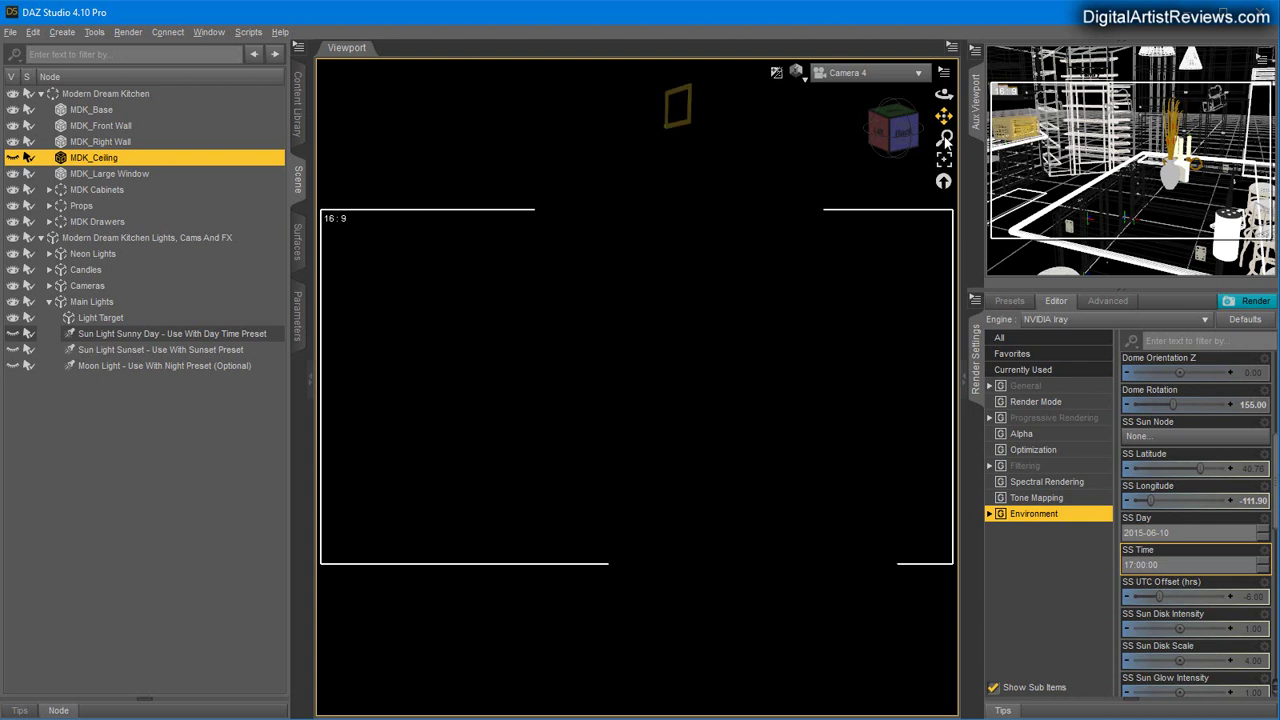
{"action": "left_click_drag", "start_coordinate": [944, 138], "coordinate": [924, 145]}
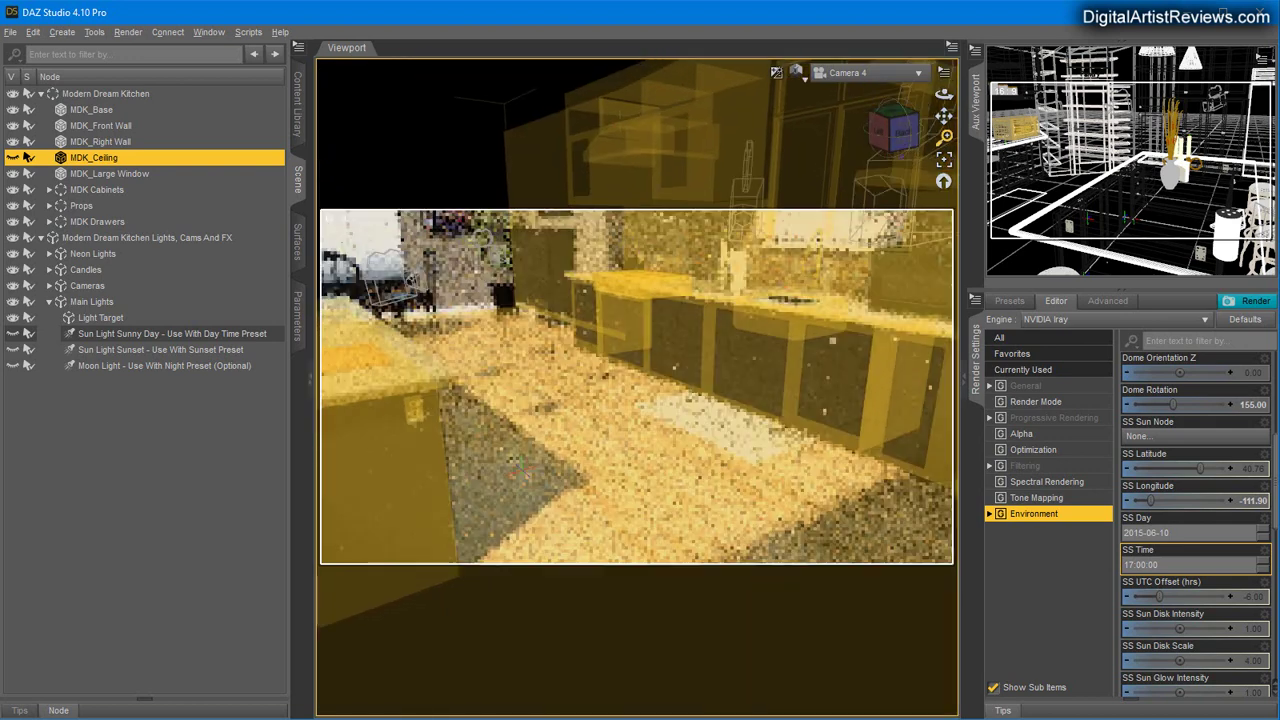
{"action": "left_click_drag", "start_coordinate": [914, 157], "coordinate": [955, 170]}
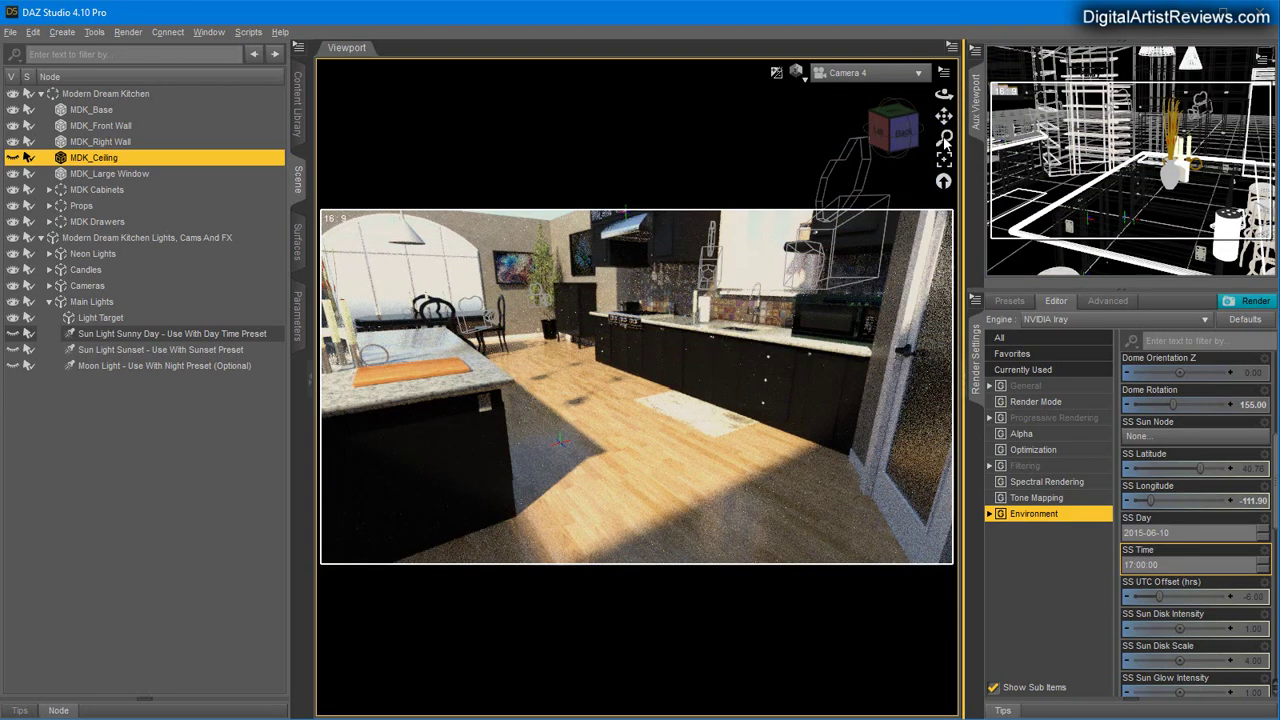
{"action": "mouse_move", "coordinate": [946, 143]}
{"action": "left_mouse_down"}
{"action": "mouse_move", "coordinate": [946, 190]}
{"action": "mouse_move", "coordinate": [946, 142]}
{"action": "left_mouse_up"}
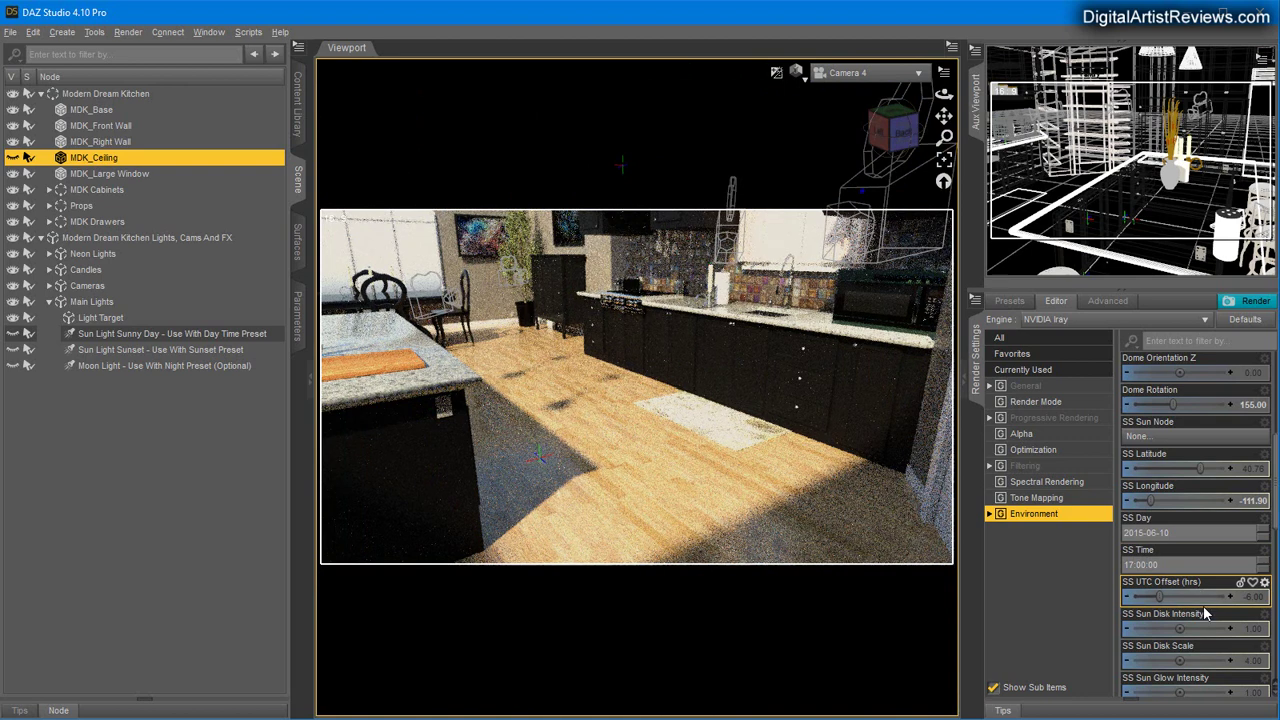
{"action": "scroll", "coordinate": [1205, 612], "scroll_direction": "down", "scroll_amount": 3}
{"action": "scroll", "coordinate": [1218, 568], "scroll_direction": "down", "scroll_amount": 3}
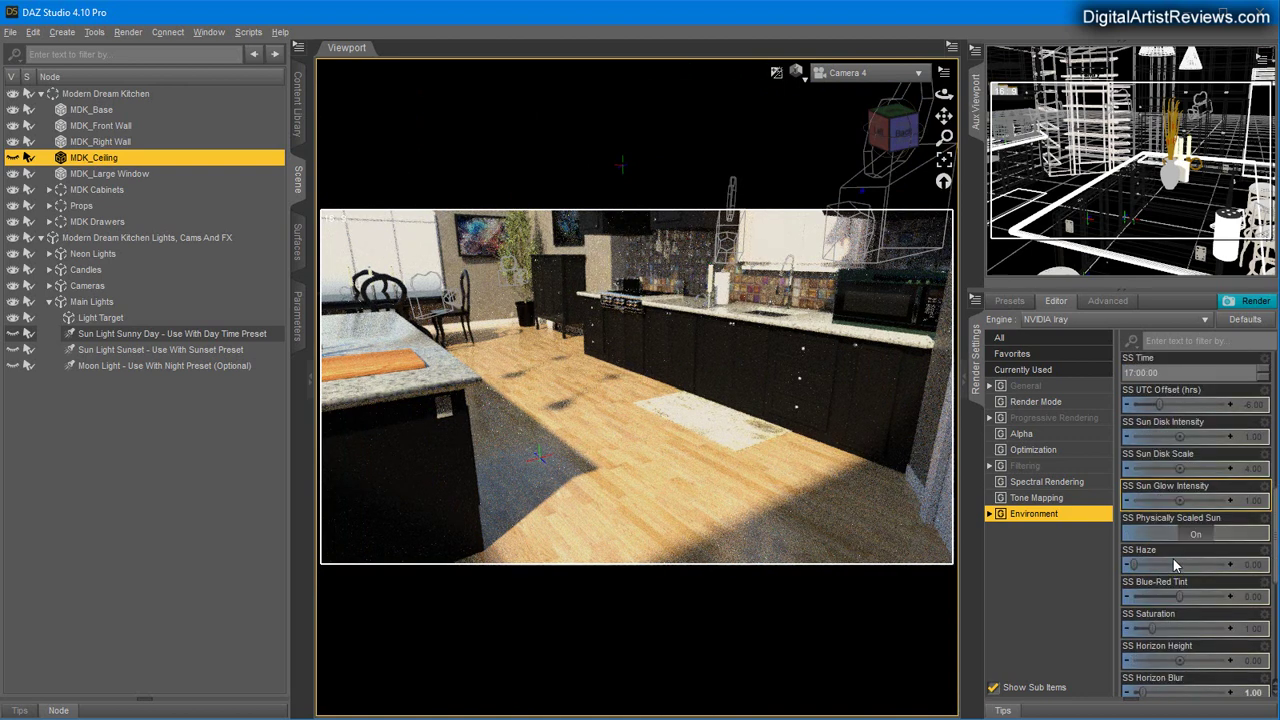
{"action": "left_click", "coordinate": [1250, 469]}
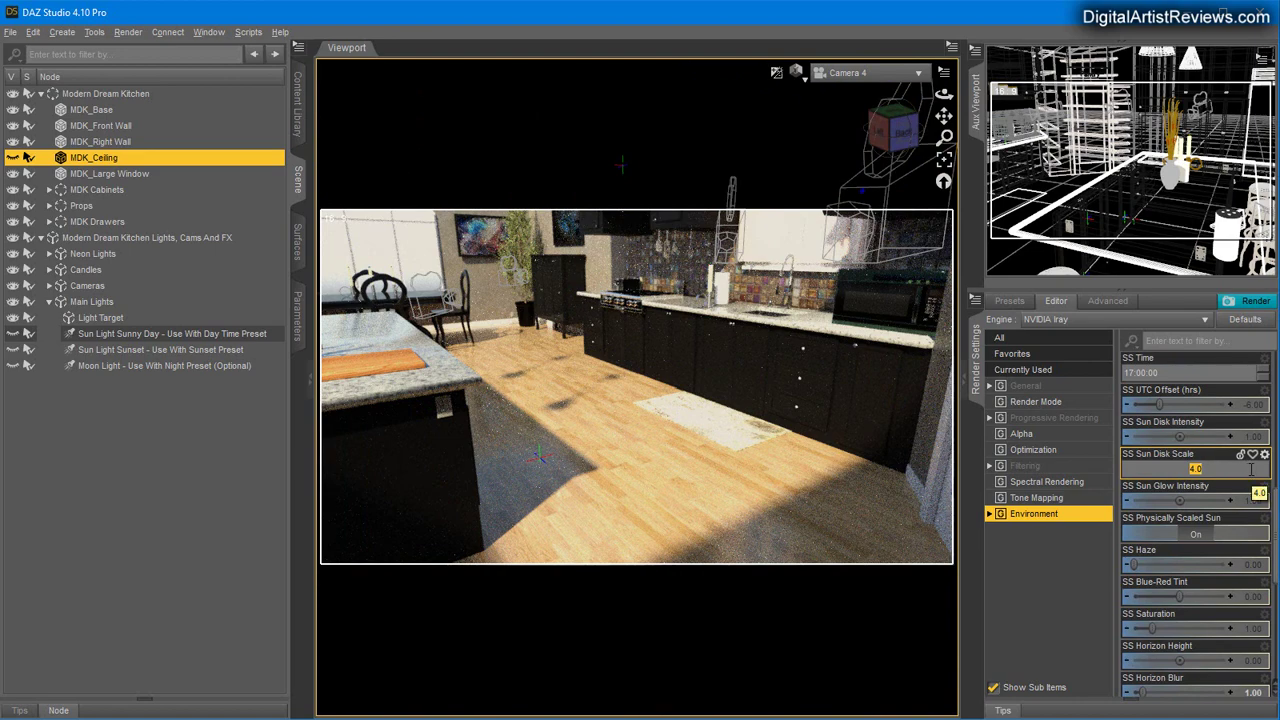
{"action": "type", "text": "40"}
{"action": "key", "text": "Return"}
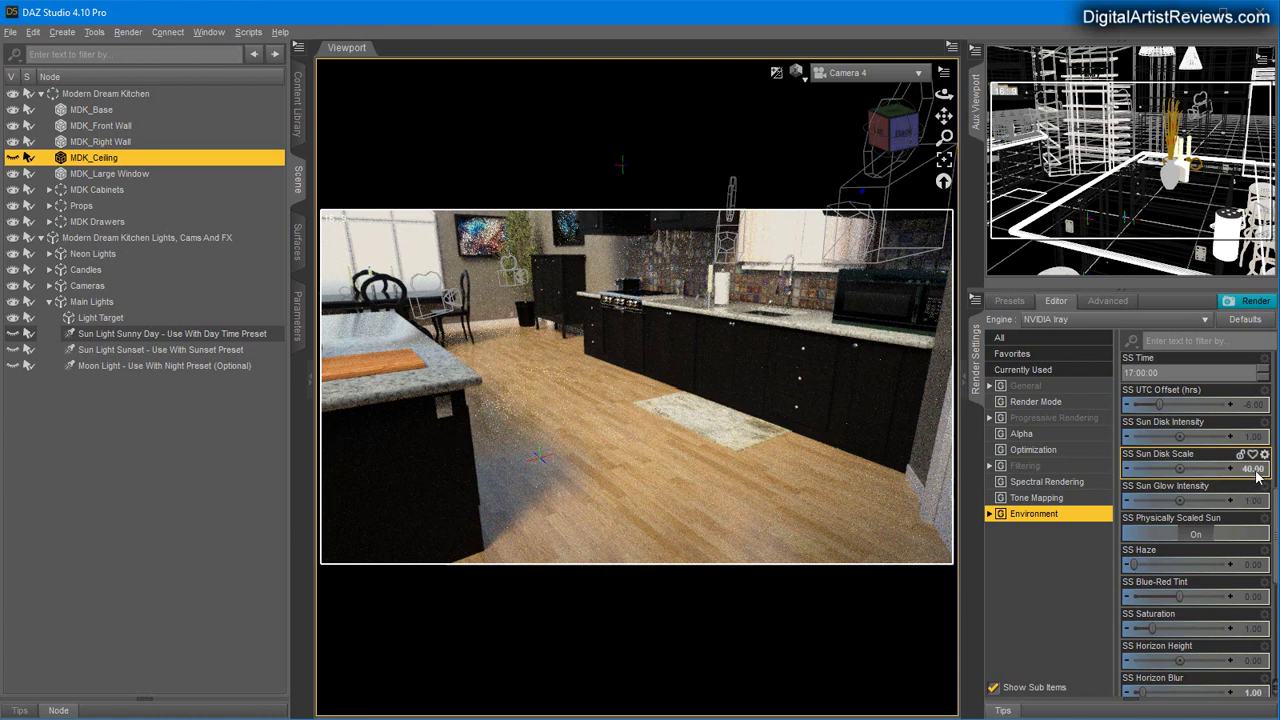
Return the SS Sun Disk Scale to 4.
{"action": "left_click", "coordinate": [1255, 472]}
{"action": "type", "text": "4"}
{"action": "key", "text": "Return"}
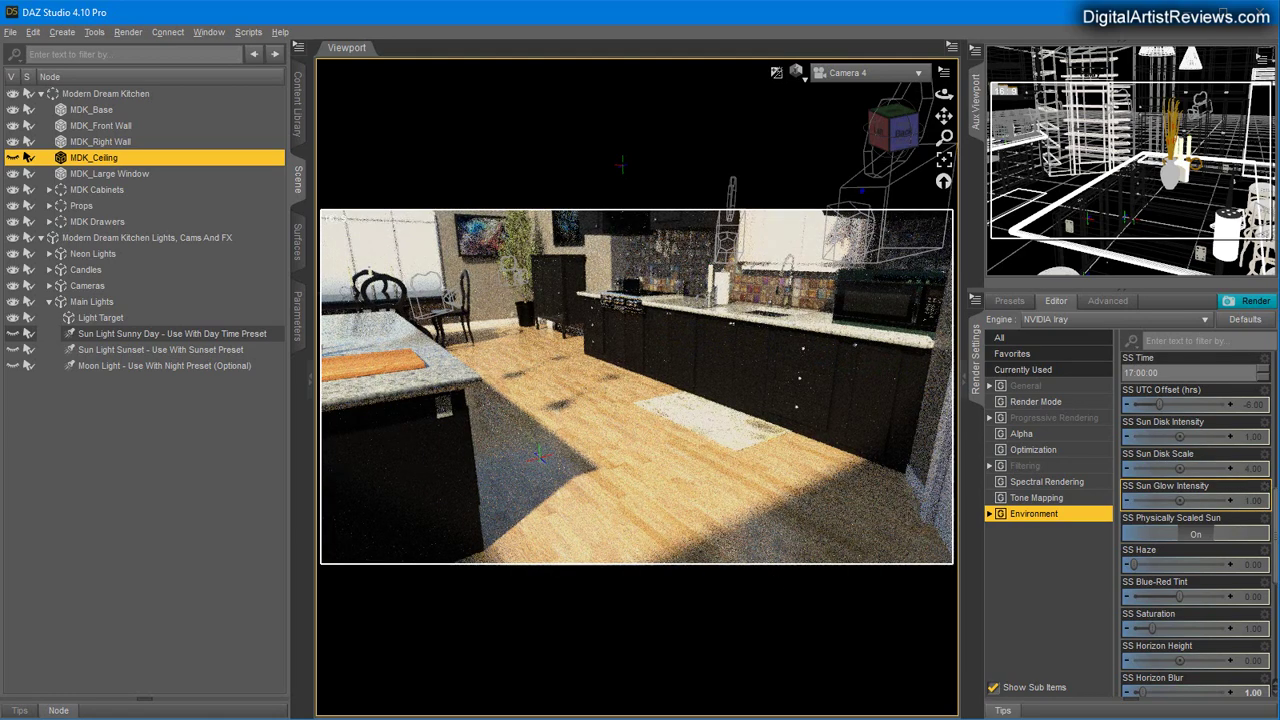
Set the SS Sun Disk Intensity to 0 to remove the direct sunlight.
{"action": "left_click", "coordinate": [1256, 440]}
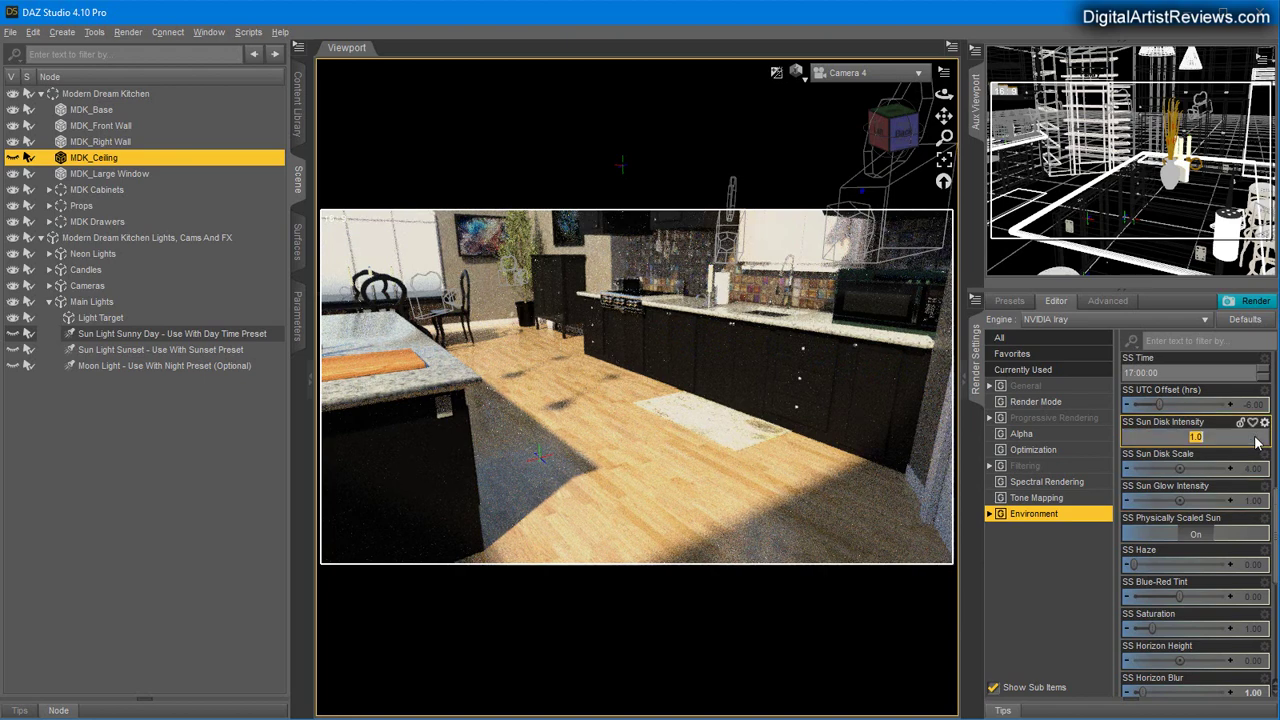
{"action": "type", "text": "0"}
{"action": "key", "text": "Return"}
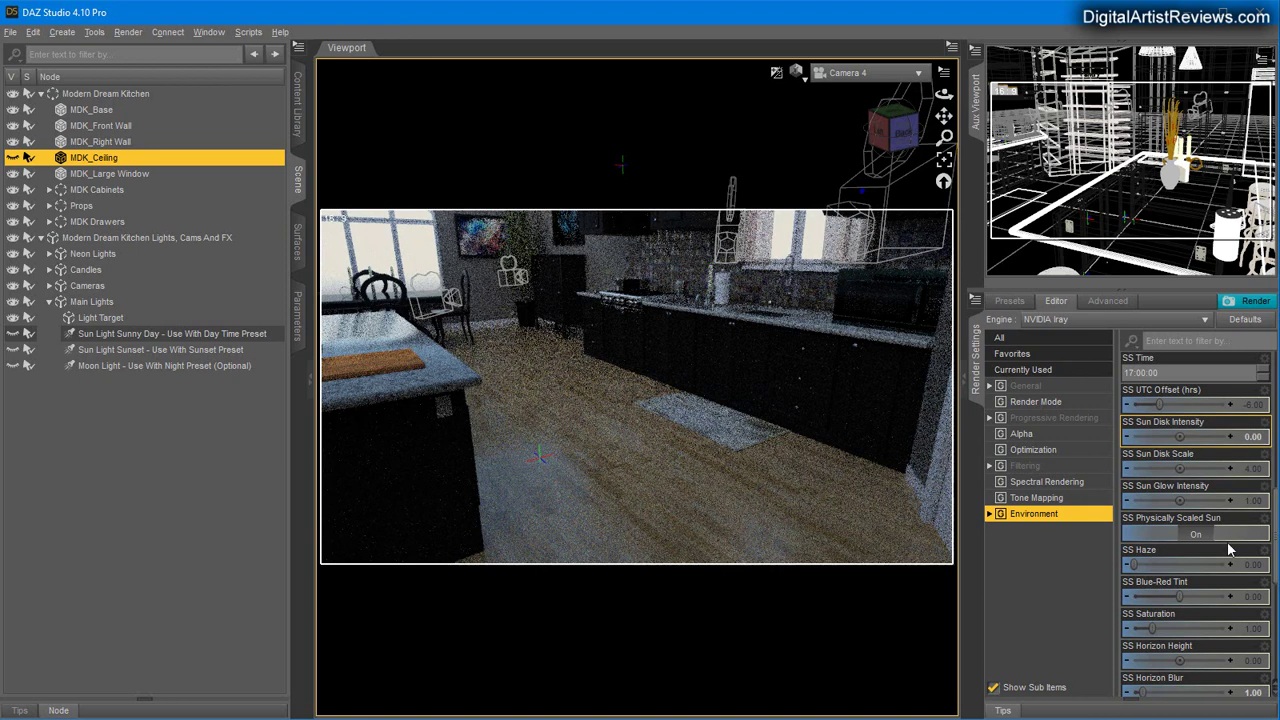
Set the Environment Intensity to 0.0001 to darken the dome lighting.
{"action": "scroll", "coordinate": [1224, 546], "scroll_direction": "up", "scroll_amount": 3}
{"action": "scroll", "coordinate": [1224, 546], "scroll_direction": "up", "scroll_amount": 4}
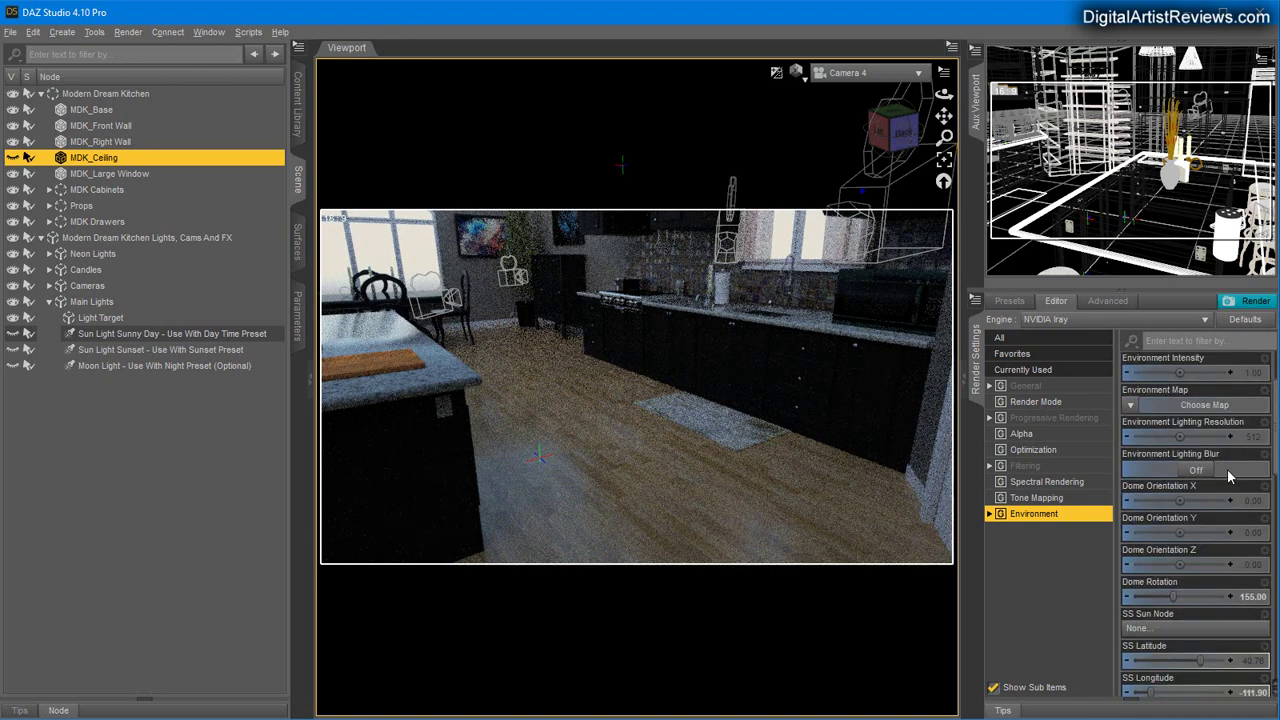
{"action": "left_click", "coordinate": [1254, 474]}
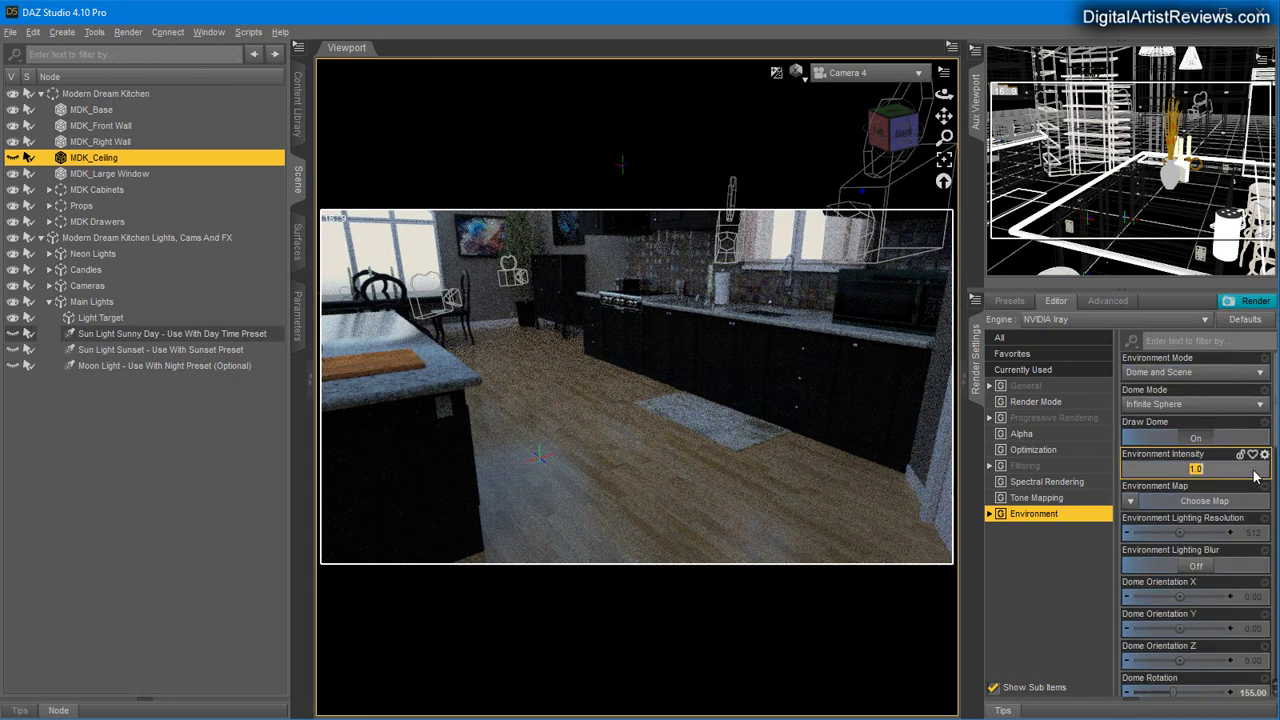
{"action": "type", "text": "0.0001"}
{"action": "key", "text": "Return"}
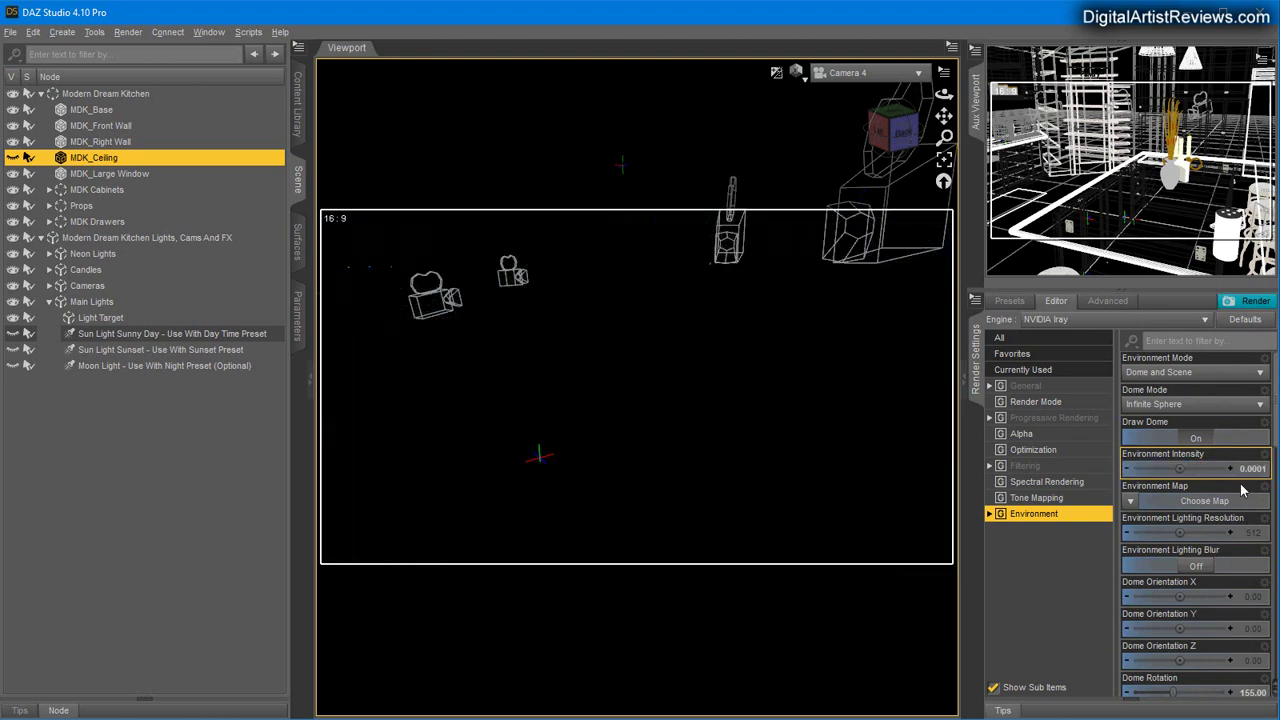
Set the SS Sun Disk Intensity to 10000 and advance the SS Time to 18:00:00.
{"action": "scroll", "coordinate": [1242, 490], "scroll_direction": "down", "scroll_amount": 5}
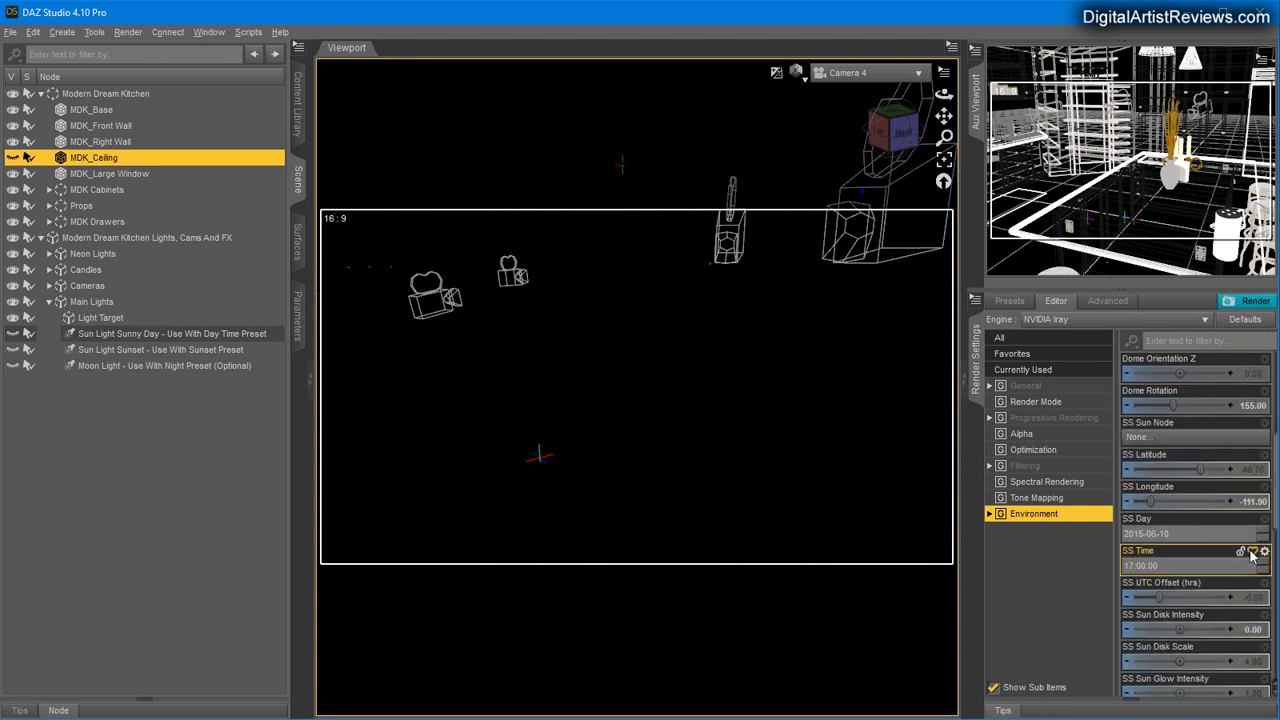
{"action": "scroll", "coordinate": [1250, 556], "scroll_direction": "down", "scroll_amount": 3}
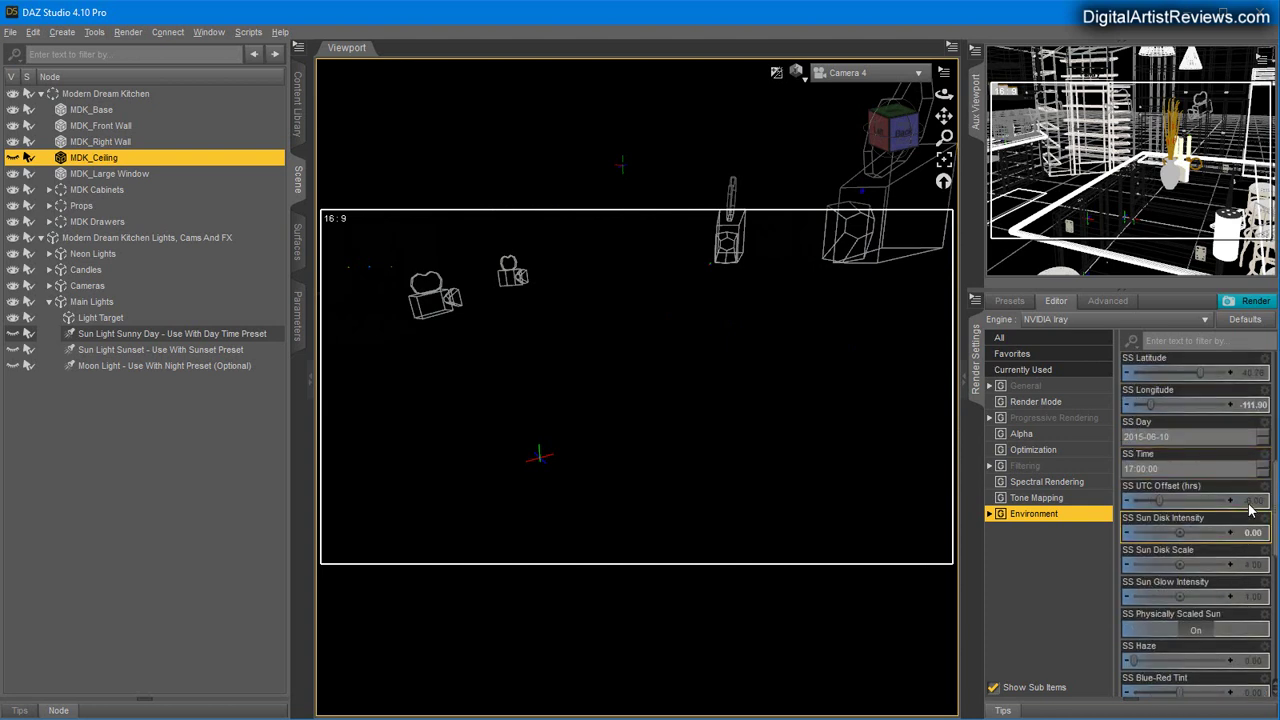
{"action": "left_click", "coordinate": [1237, 533]}
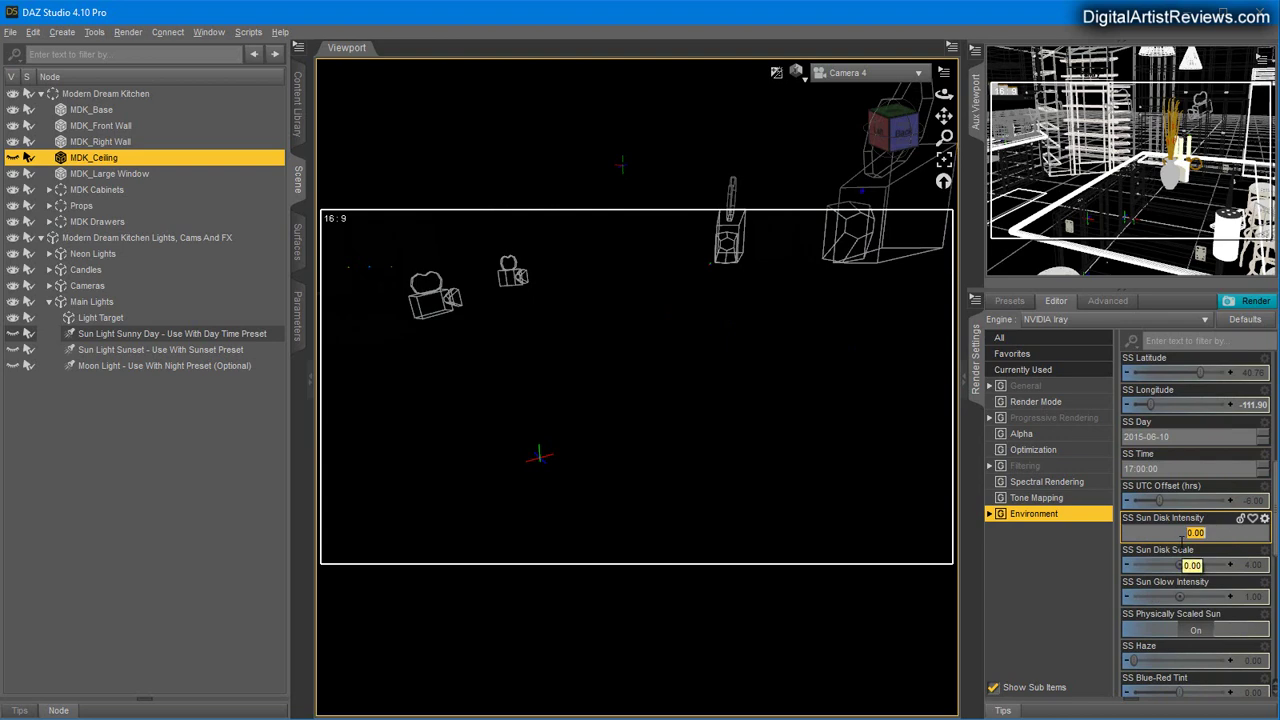
{"action": "type", "text": "10000"}
{"action": "key", "text": "Return"}
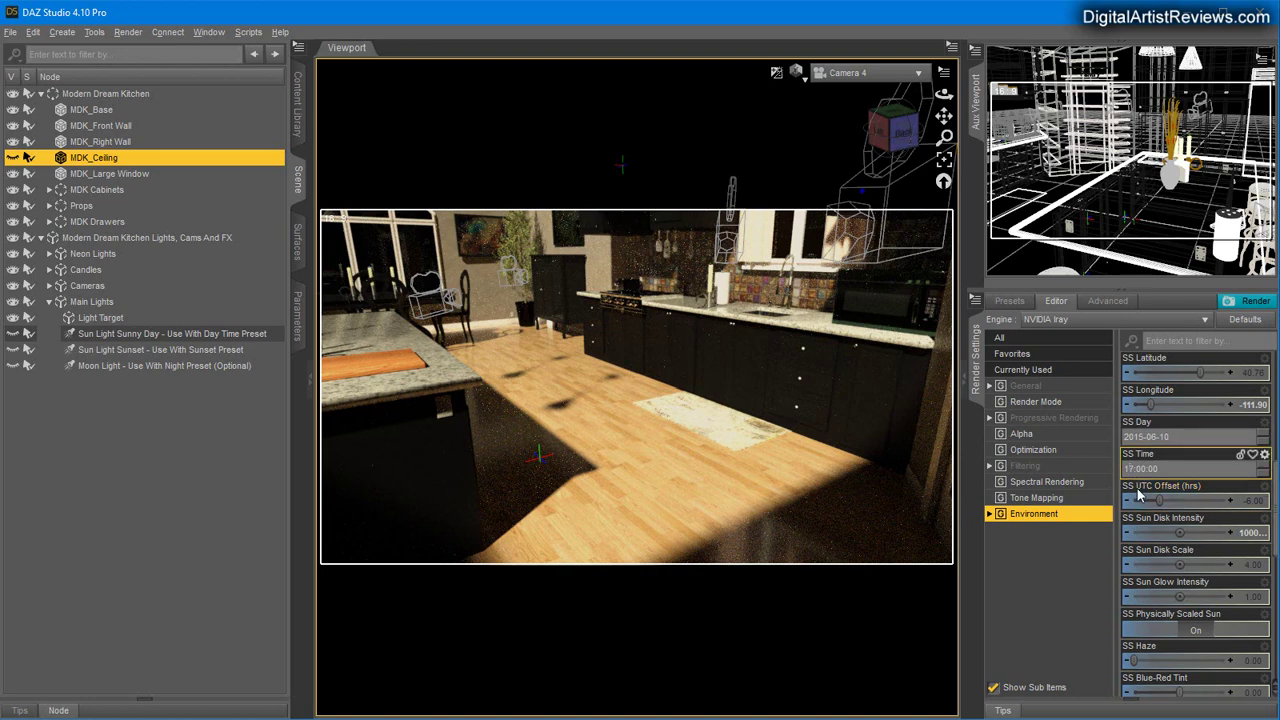
{"action": "key", "text": "Up"}
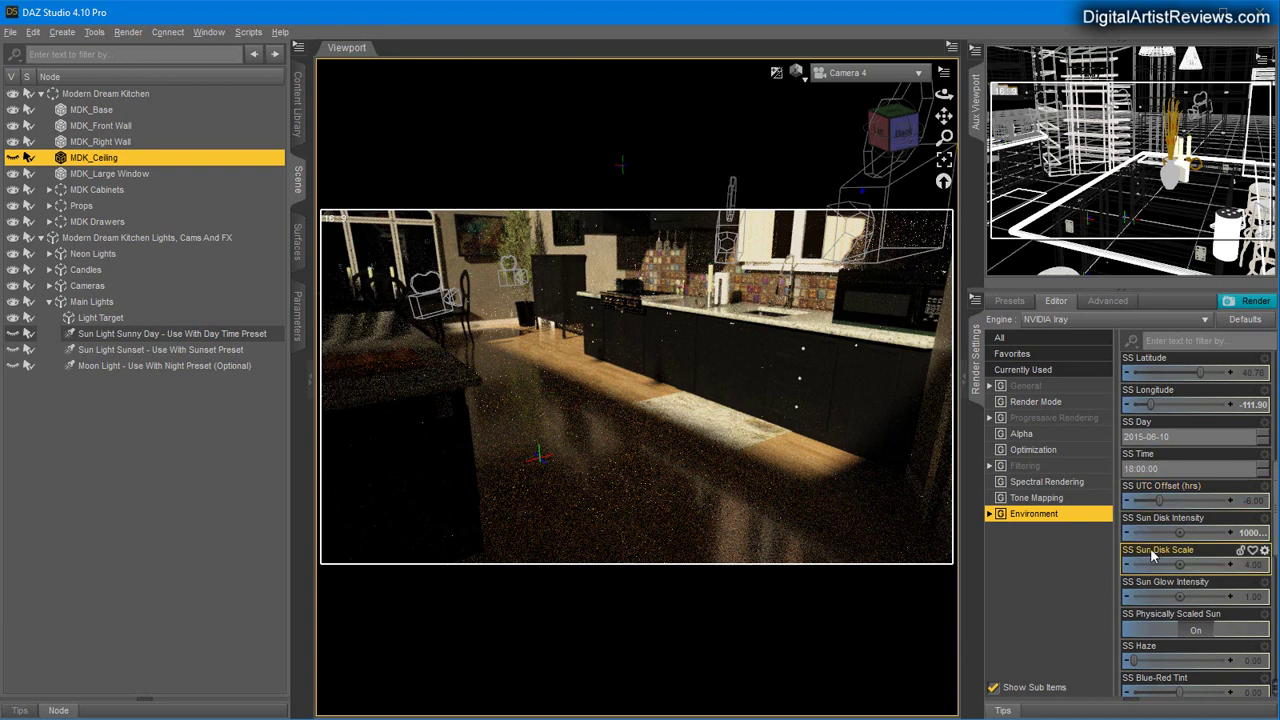
Set the Dome Rotation to 90 to swing the sunlight around the kitchen.
{"action": "scroll", "coordinate": [1150, 555], "scroll_direction": "up", "scroll_amount": 3}
{"action": "scroll", "coordinate": [1150, 555], "scroll_direction": "up", "scroll_amount": 7}
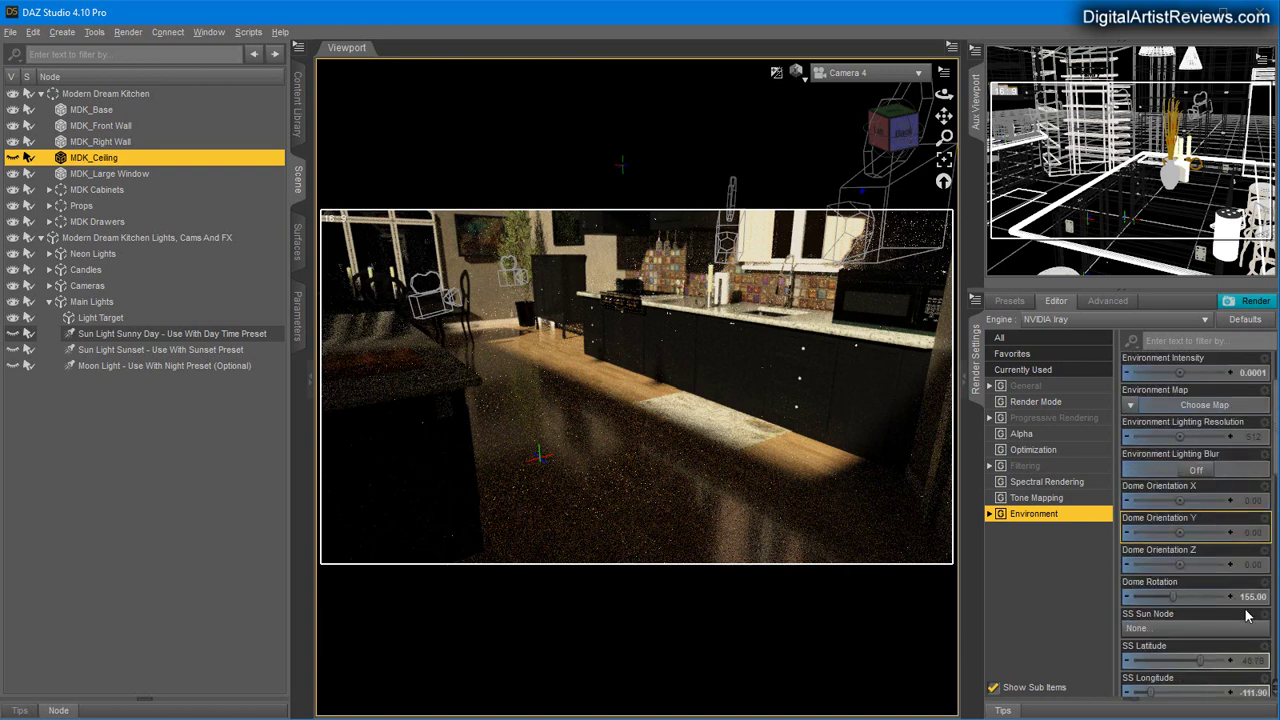
{"action": "left_click", "coordinate": [1242, 597]}
{"action": "type", "text": "90"}
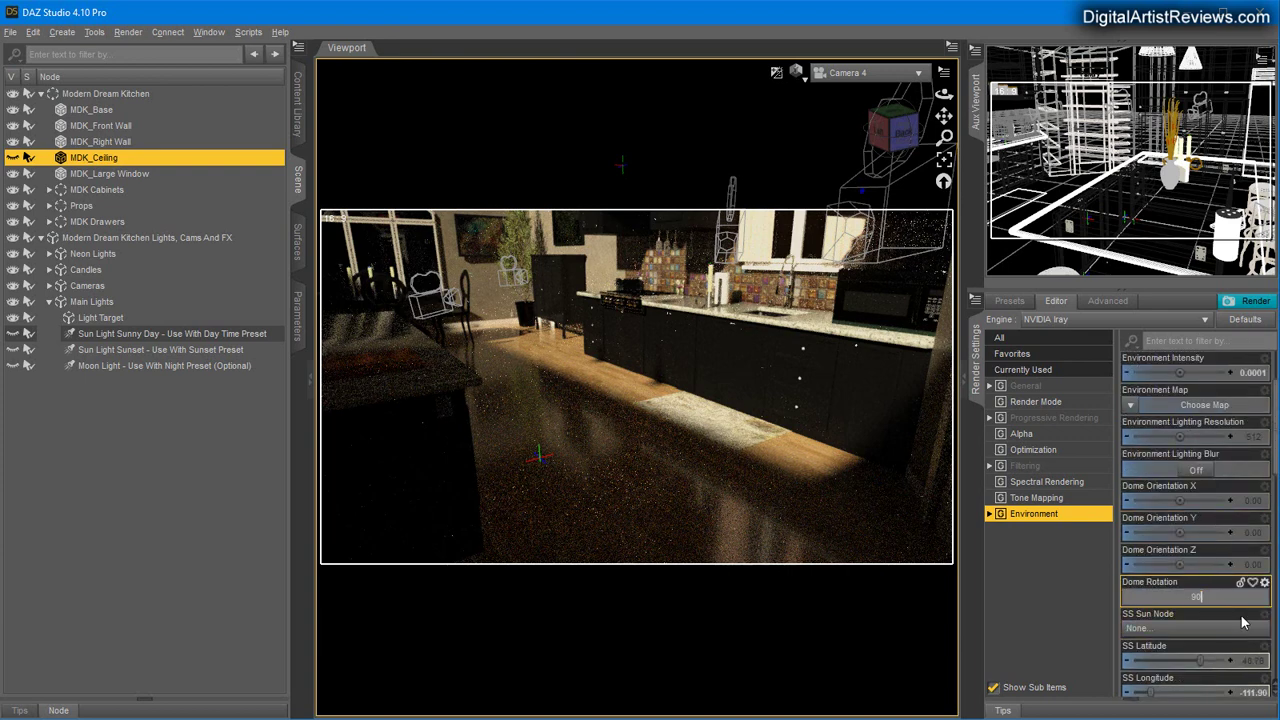
{"action": "key", "text": "Return"}
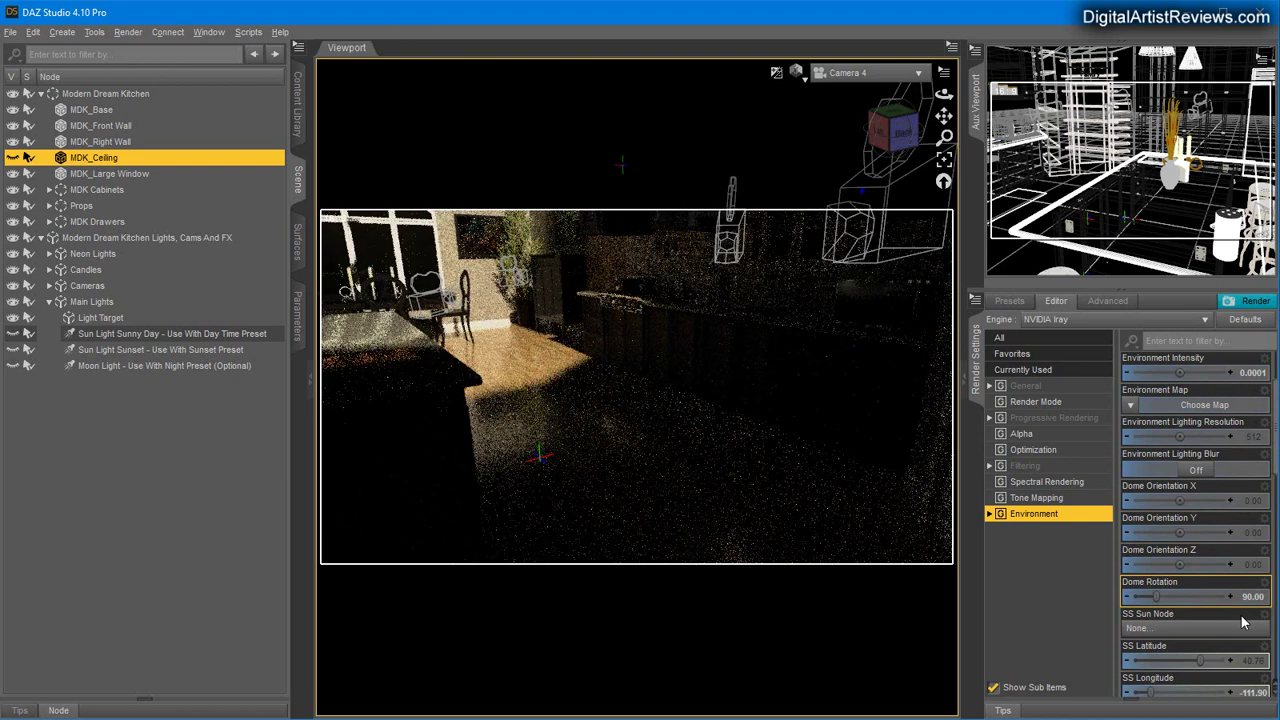
Set the Dome Rotation to 270 to bring the sunlight in from the opposite side.
{"action": "left_click", "coordinate": [1247, 603]}
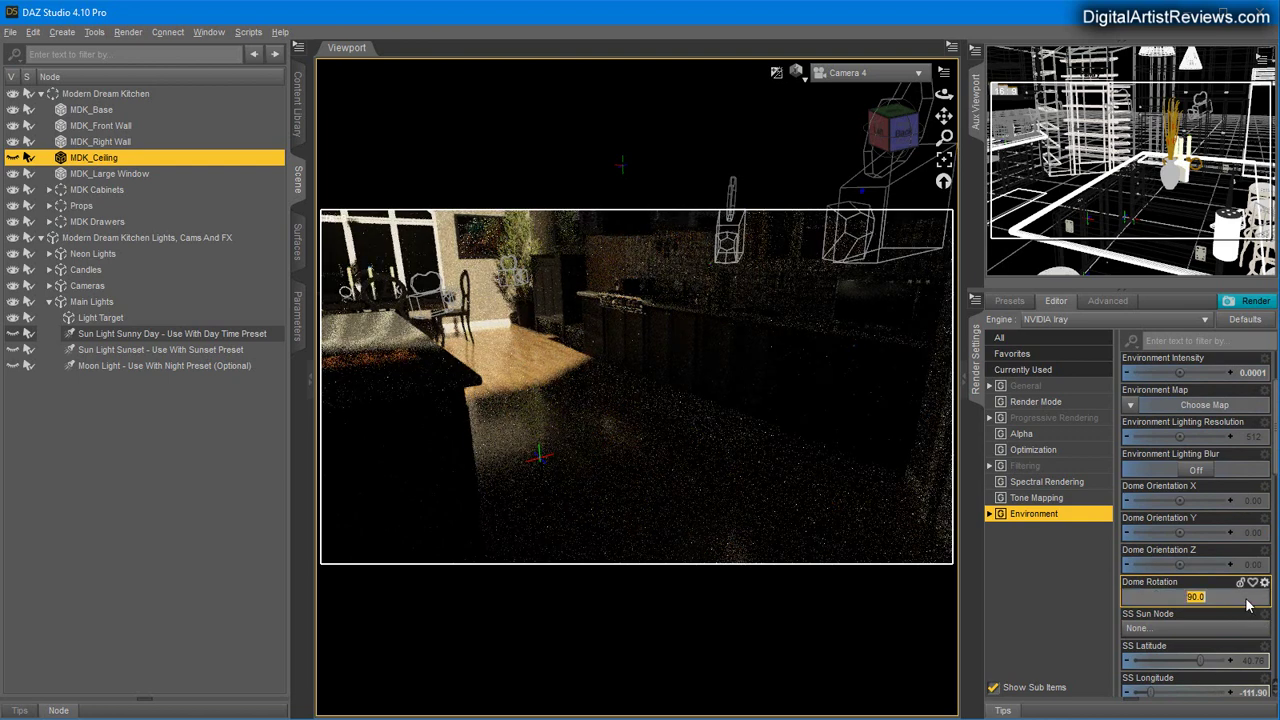
{"action": "type", "text": "270"}
{"action": "key", "text": "Return"}
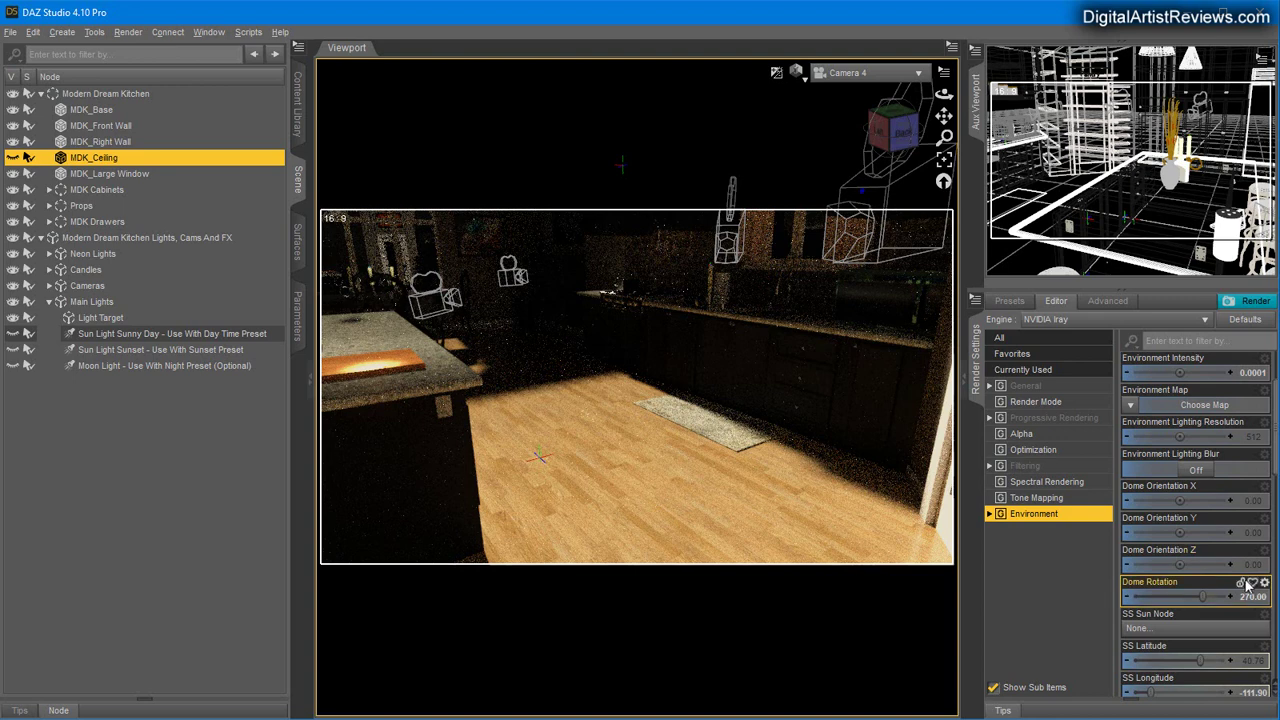
Reset the Dome Rotation to 0.
{"action": "scroll", "coordinate": [1222, 575], "scroll_direction": "down", "scroll_amount": 3}
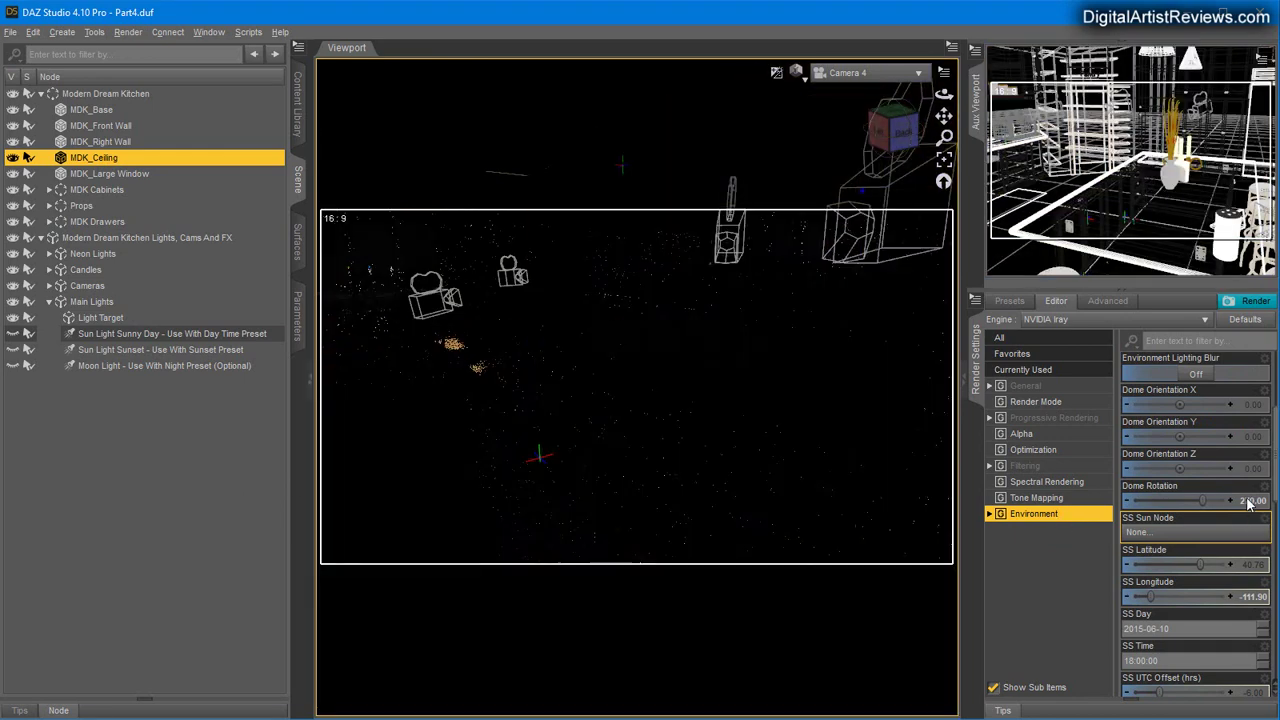
{"action": "left_click", "coordinate": [1246, 502]}
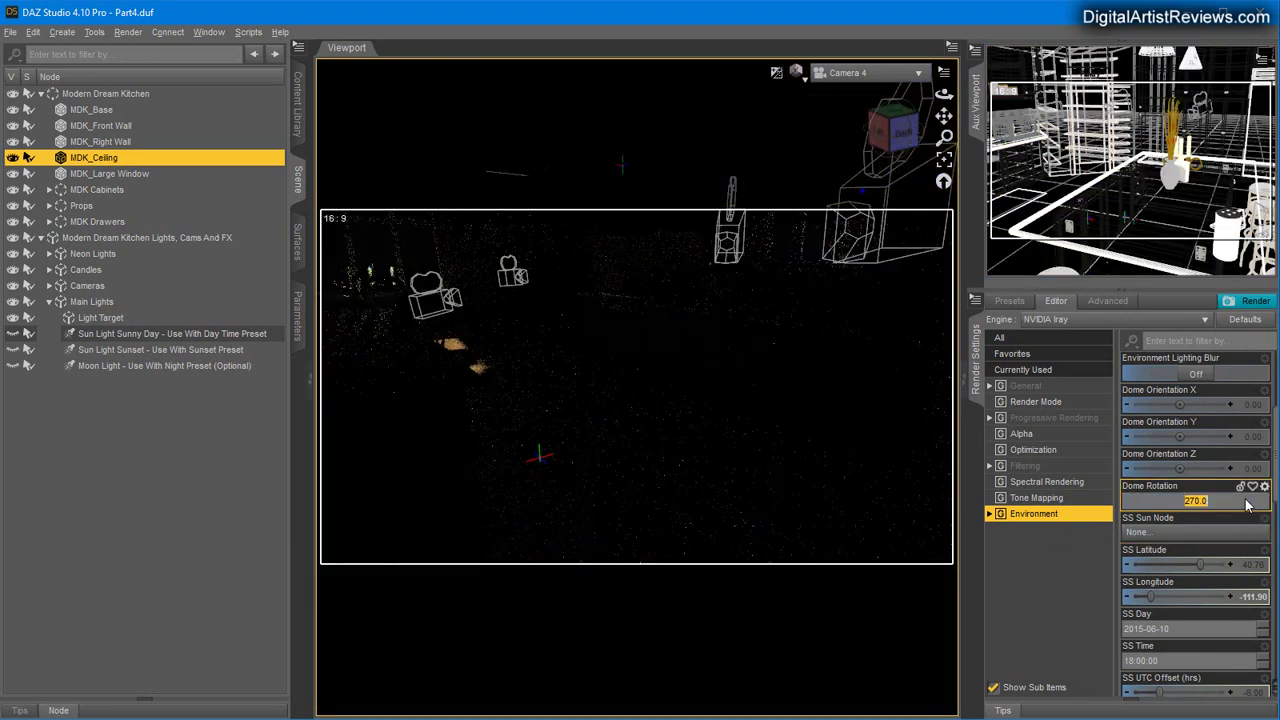
{"action": "type", "text": "0"}
{"action": "key", "text": "Return"}
Raise the Environment Intensity to 1 to brighten the dome lighting.
{"action": "scroll", "coordinate": [1237, 518], "scroll_direction": "up", "scroll_amount": 5}
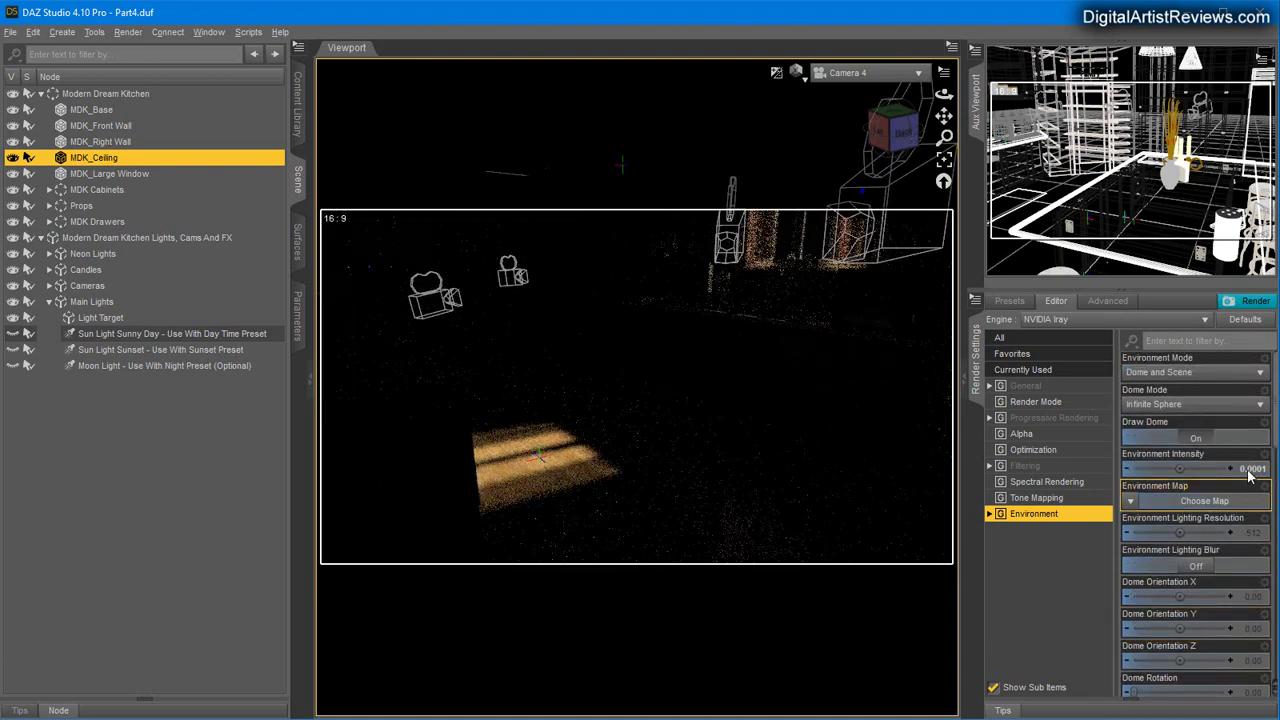
{"action": "left_click", "coordinate": [1248, 470]}
{"action": "type", "text": "1"}
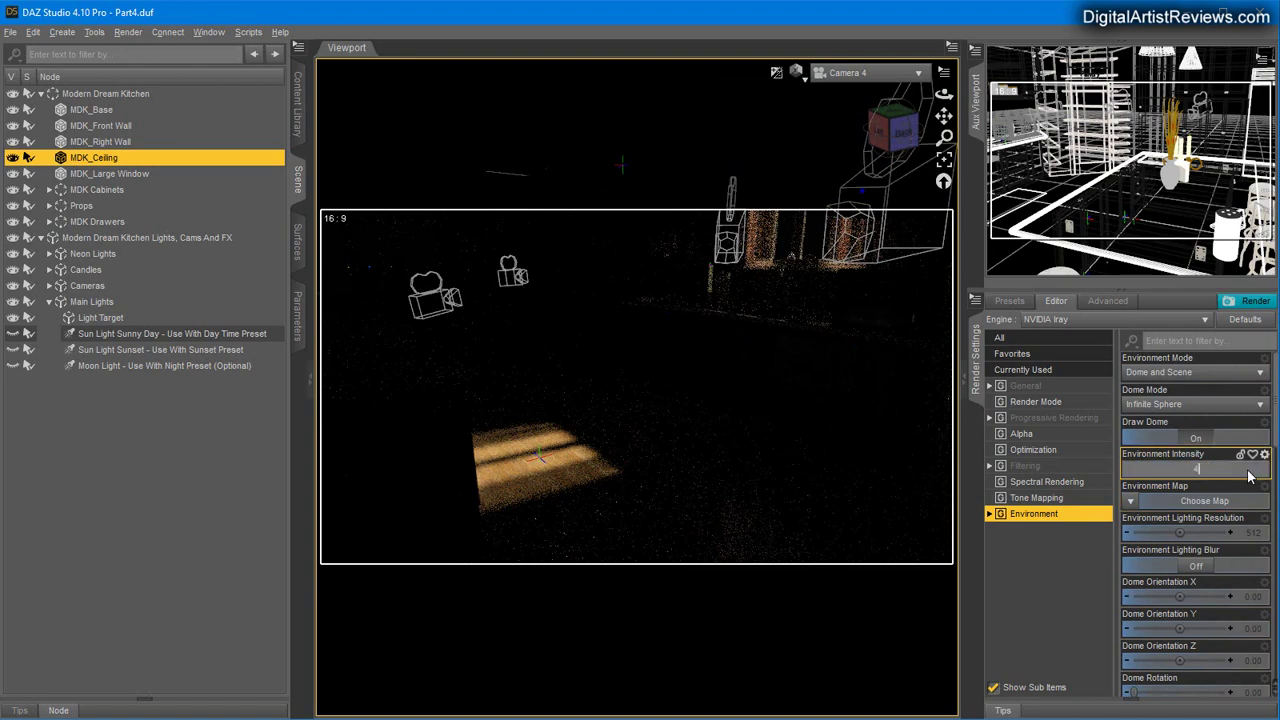
{"action": "key", "text": "Return"}
Set the SS Sun Disk Intensity to 0 to leave only the dome light in the kitchen.
{"action": "scroll", "coordinate": [1246, 503], "scroll_direction": "down", "scroll_amount": 3}
{"action": "scroll", "coordinate": [1246, 503], "scroll_direction": "down", "scroll_amount": 3}
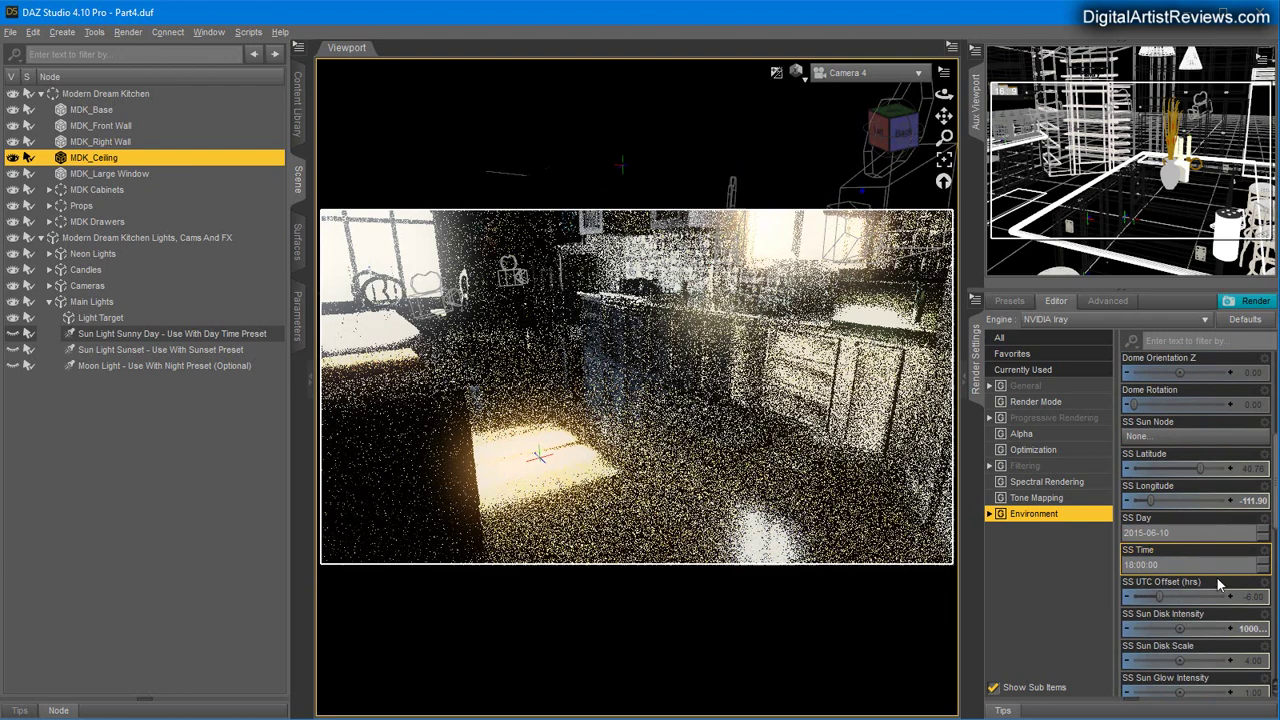
{"action": "scroll", "coordinate": [1217, 578], "scroll_direction": "down", "scroll_amount": 3}
{"action": "left_click", "coordinate": [1244, 533]}
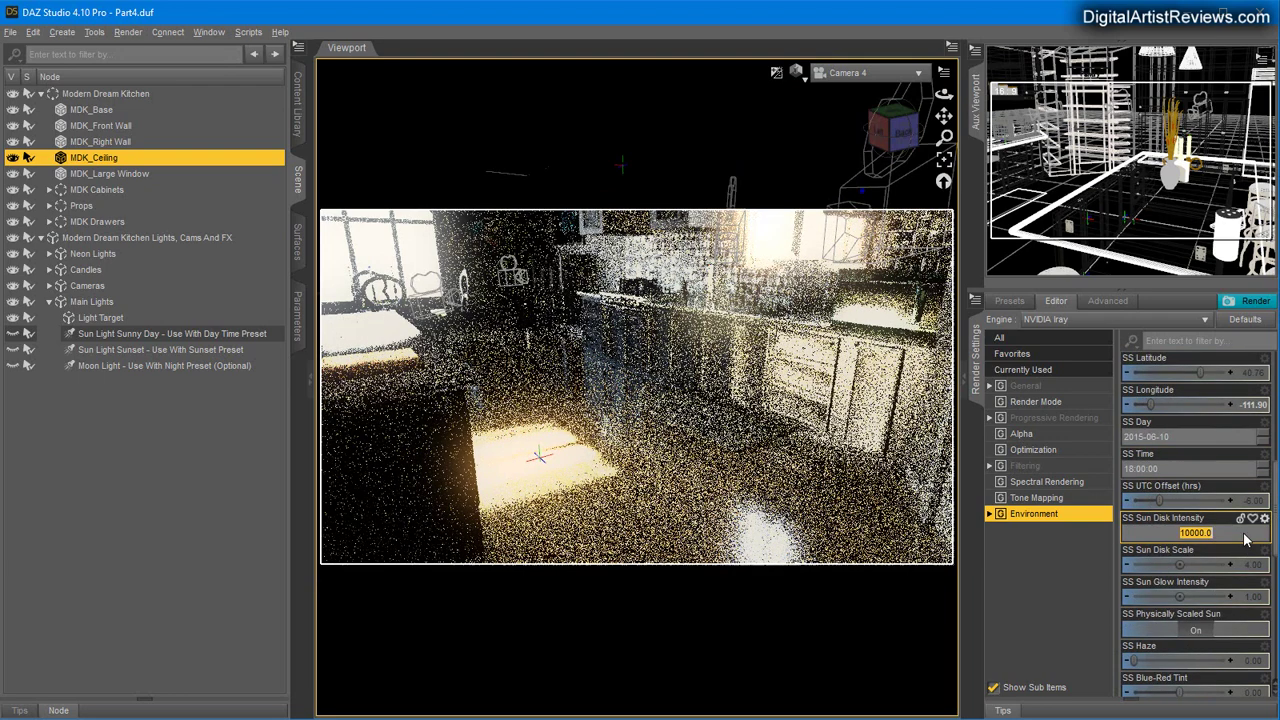
{"action": "type", "text": "0"}
{"action": "key", "text": "Return"}
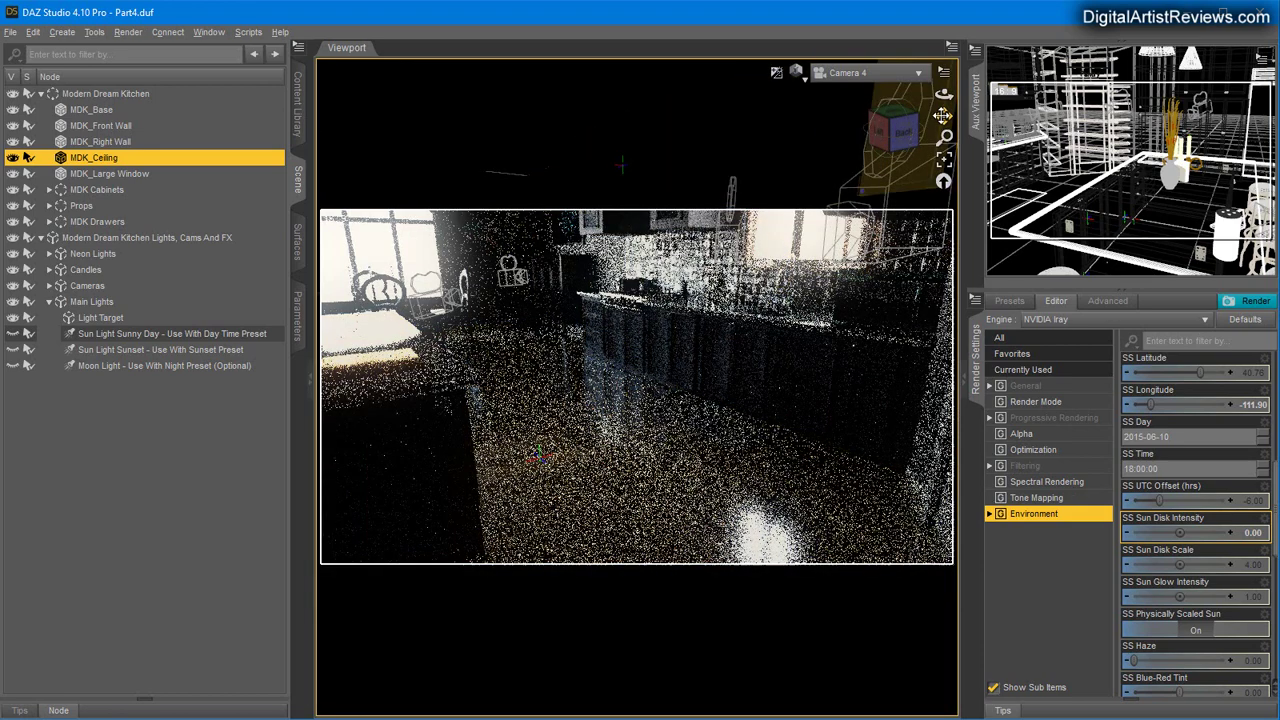
Move the Camera 4 view to frame the dining area and arched window, and select the Sun Light Sunny Day light.
{"action": "left_click_drag", "start_coordinate": [944, 117], "coordinate": [1190, 130]}
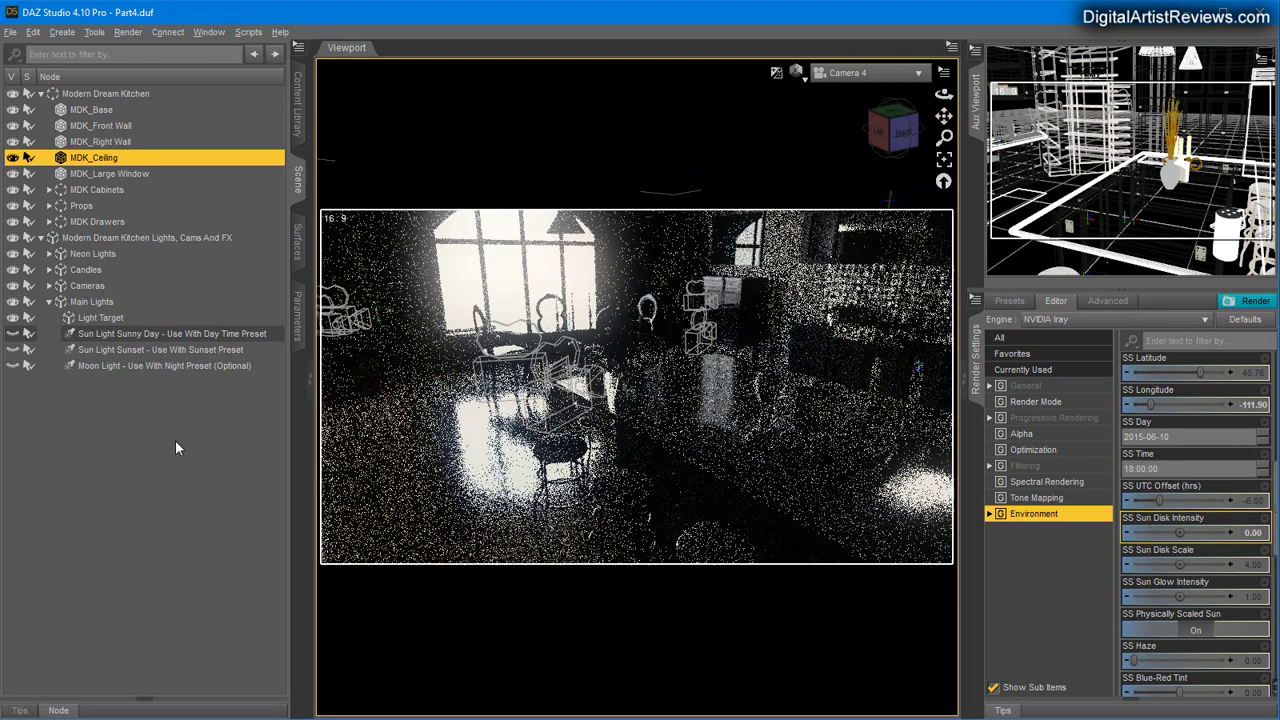
{"action": "left_click", "coordinate": [117, 335]}
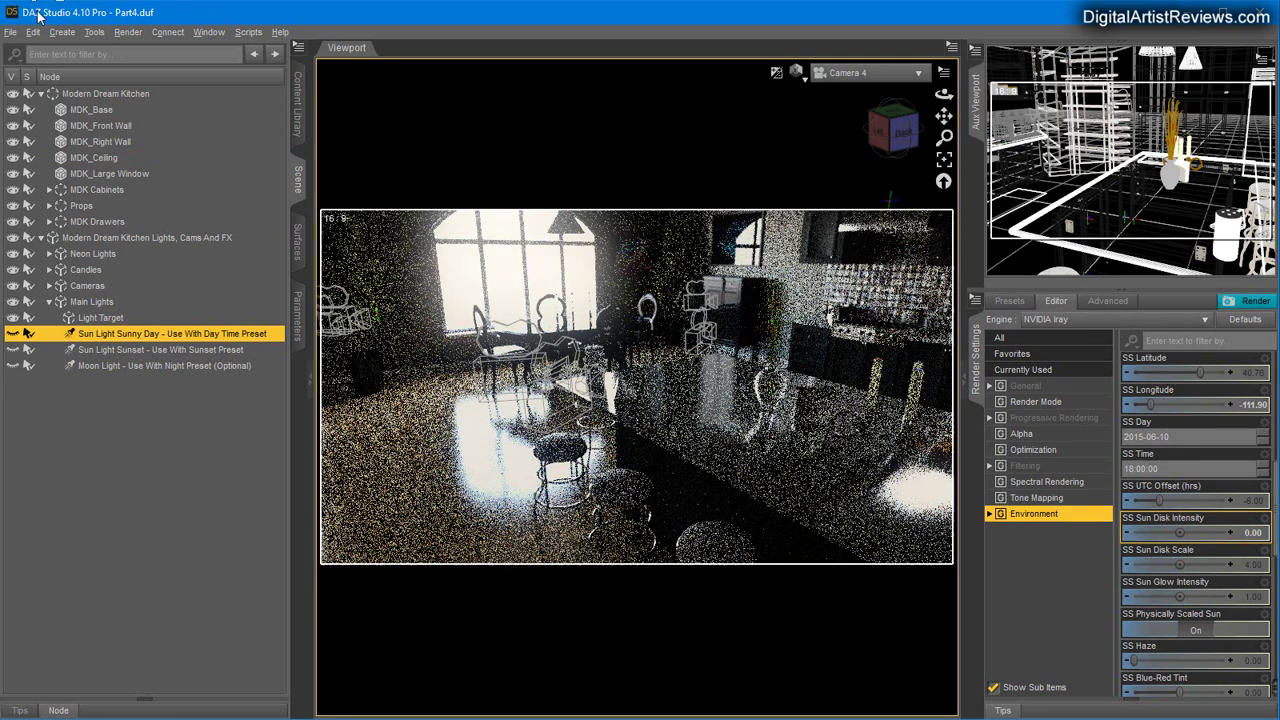
{"action": "left_click", "coordinate": [62, 32]}
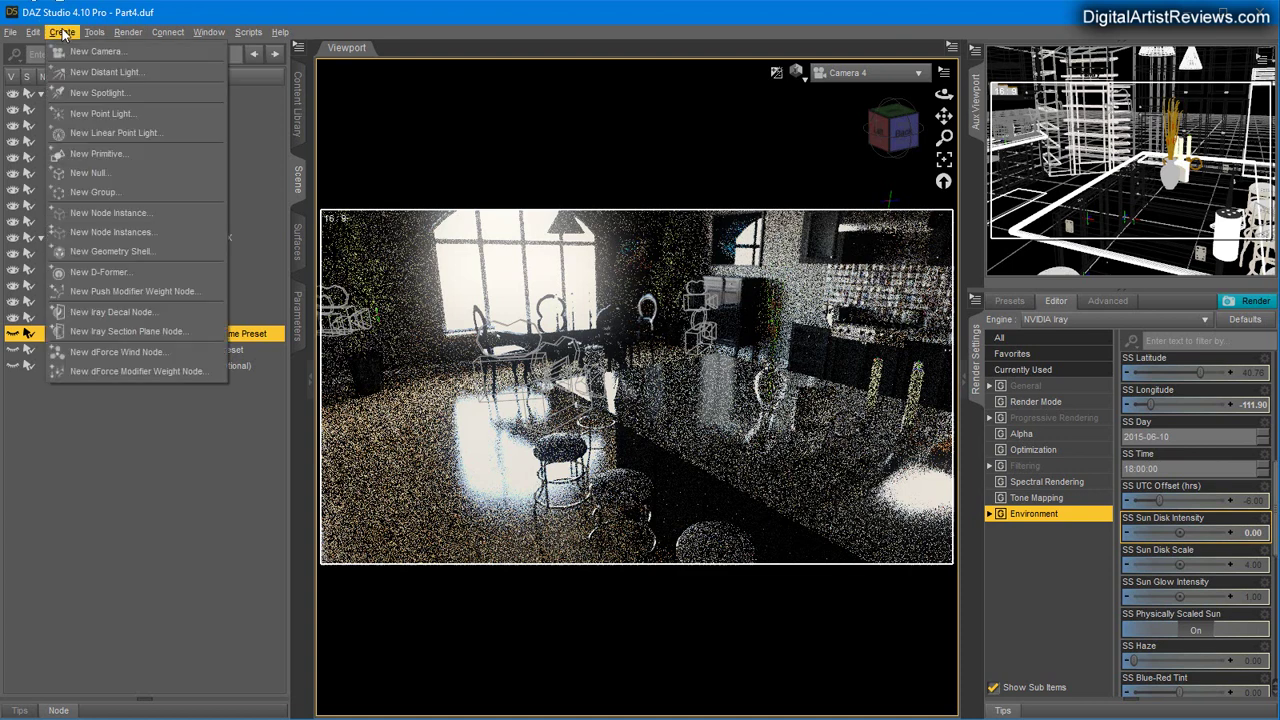
{"action": "left_click", "coordinate": [90, 172]}
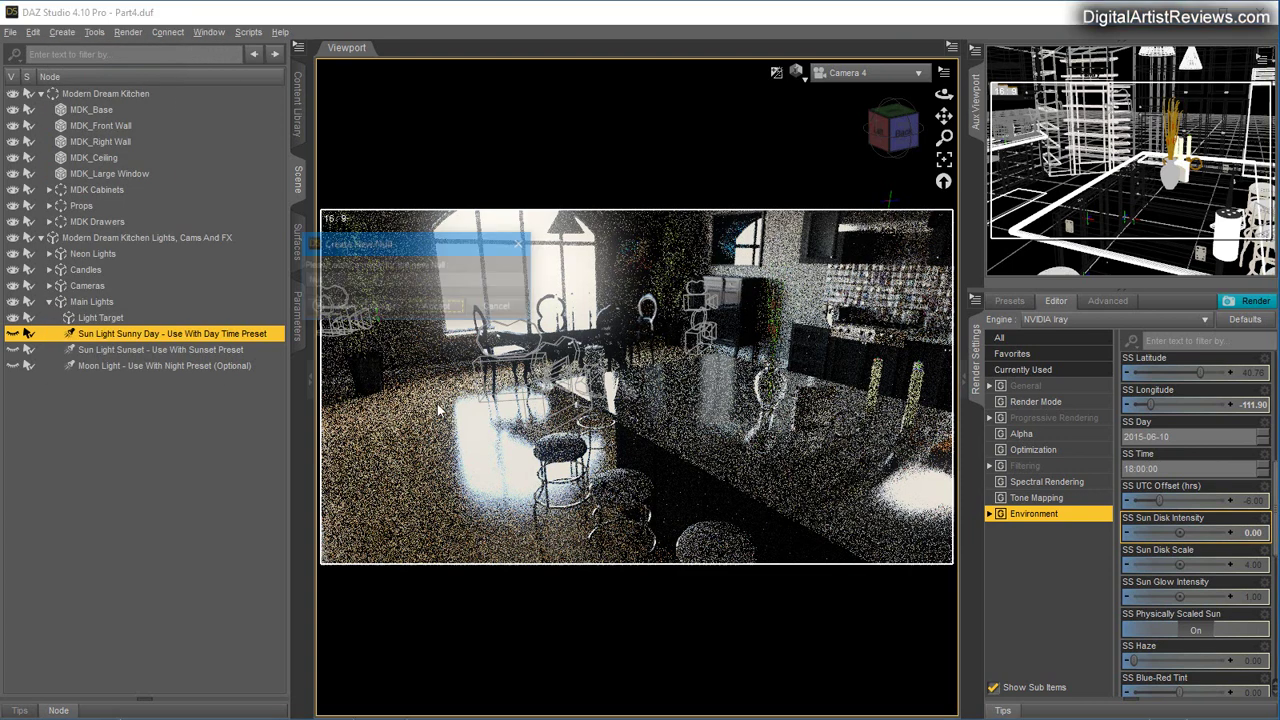
{"action": "left_click", "coordinate": [496, 310]}
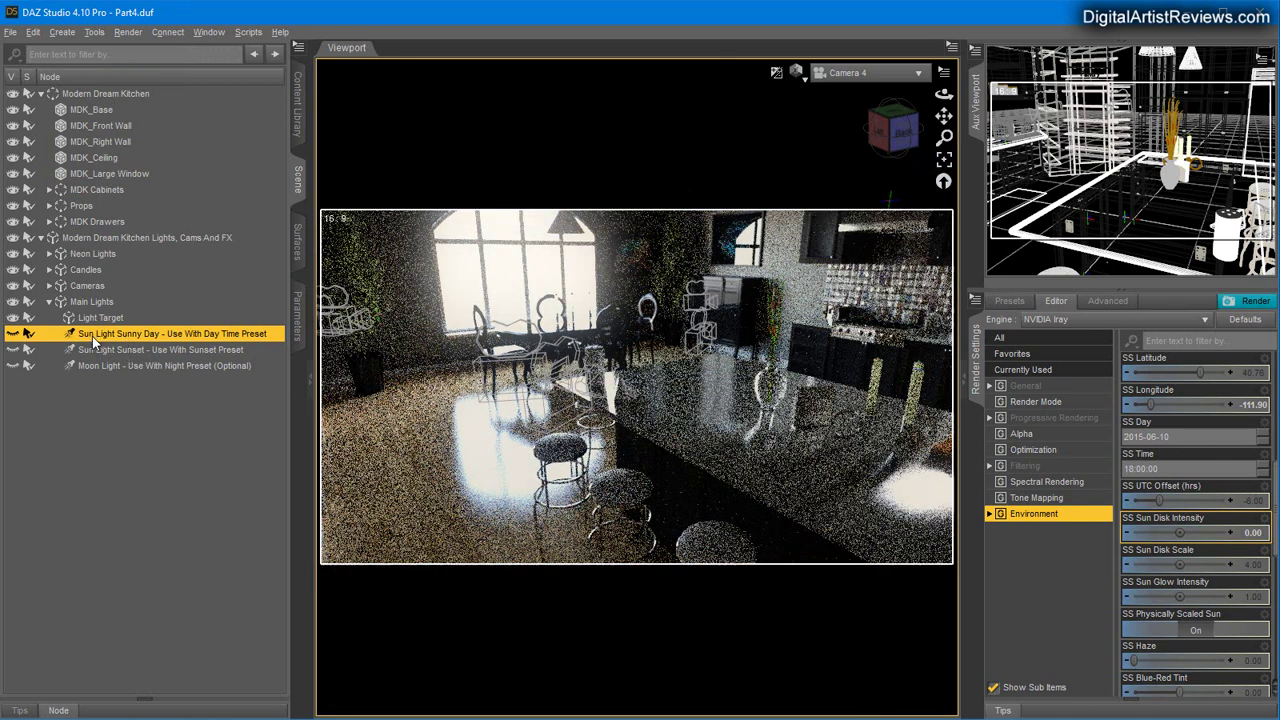
Make the Sun Light Sunny Day light visible and keep Light Target as its Point At item.
{"action": "left_click", "coordinate": [13, 334]}
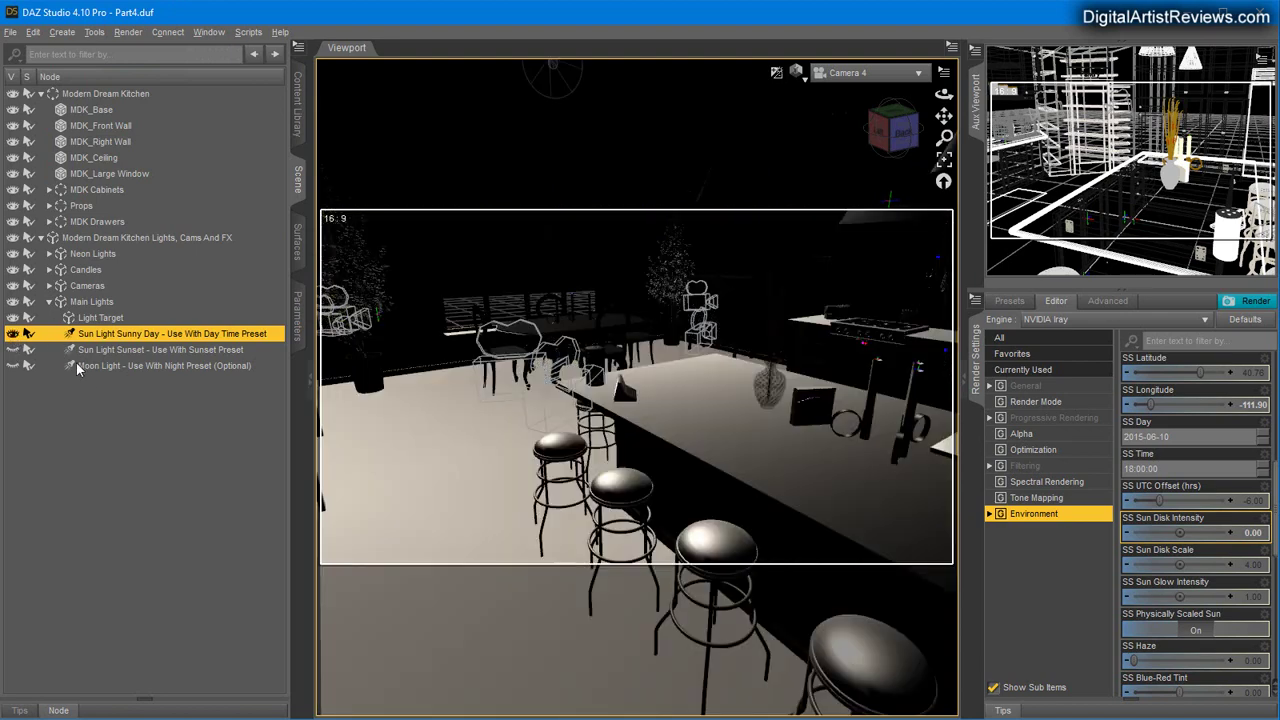
{"action": "left_click", "coordinate": [298, 305]}
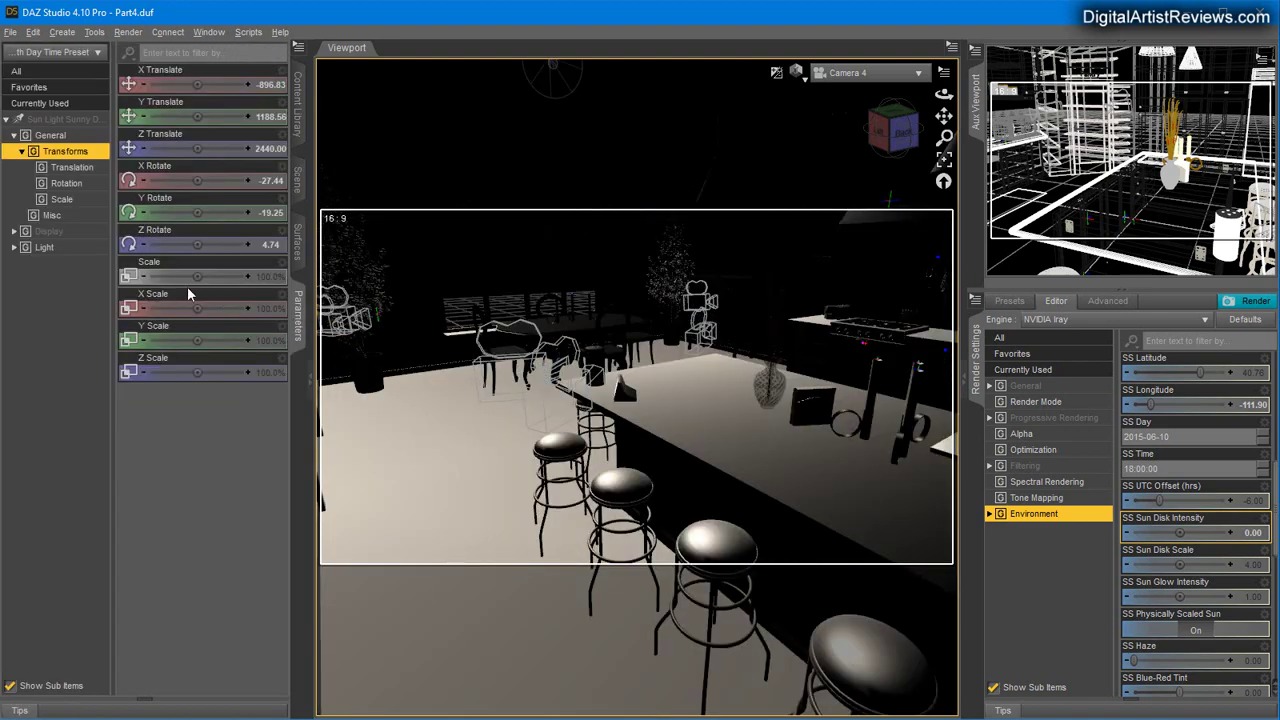
{"action": "left_click", "coordinate": [44, 233]}
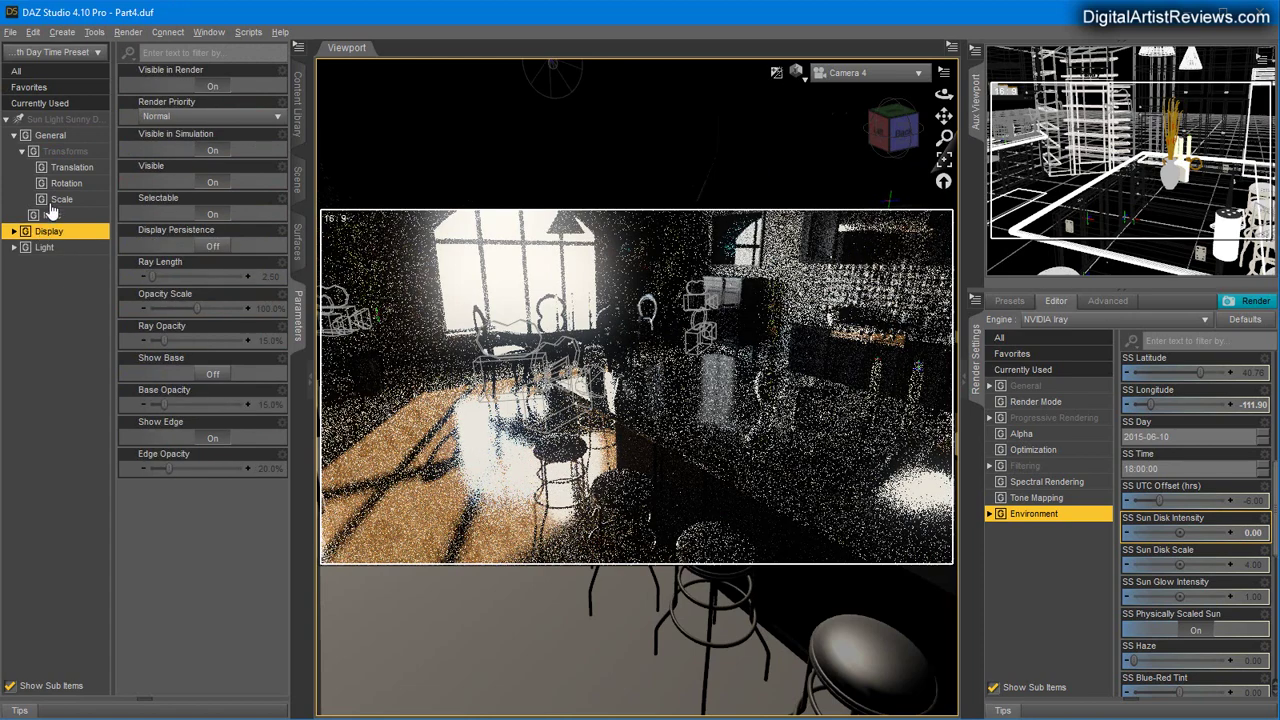
{"action": "left_click", "coordinate": [52, 138]}
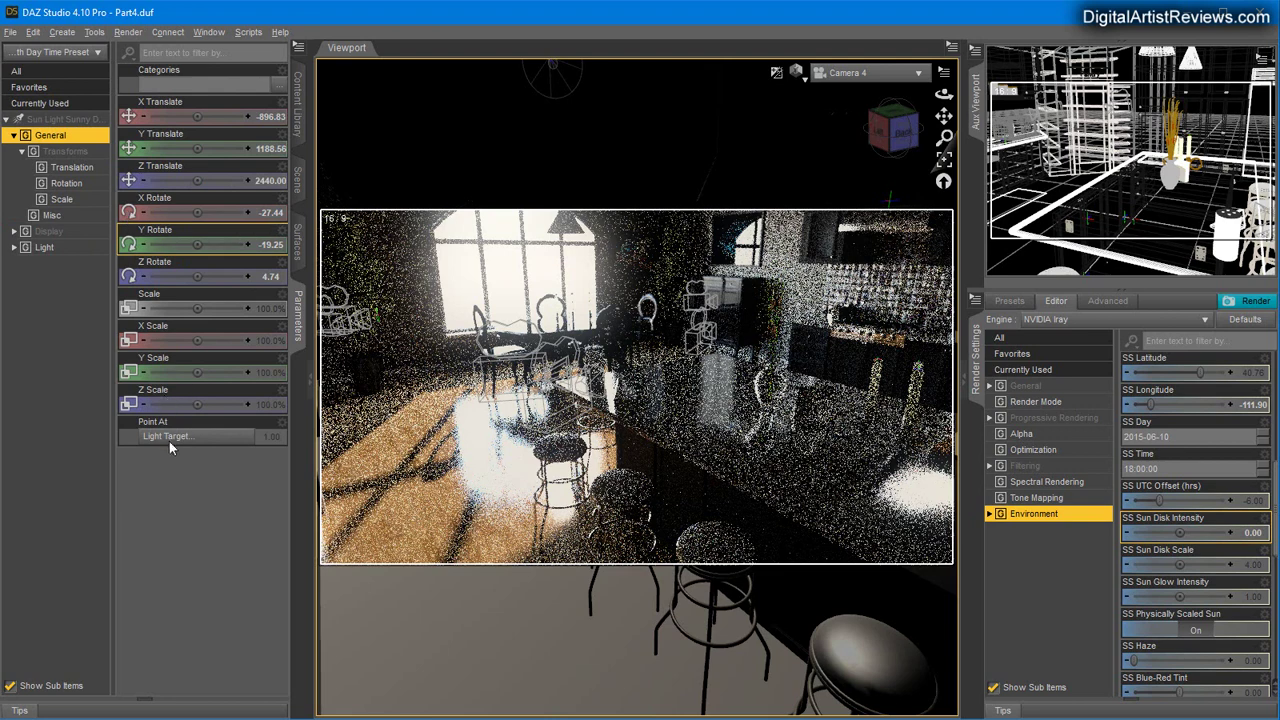
{"action": "left_click", "coordinate": [205, 442]}
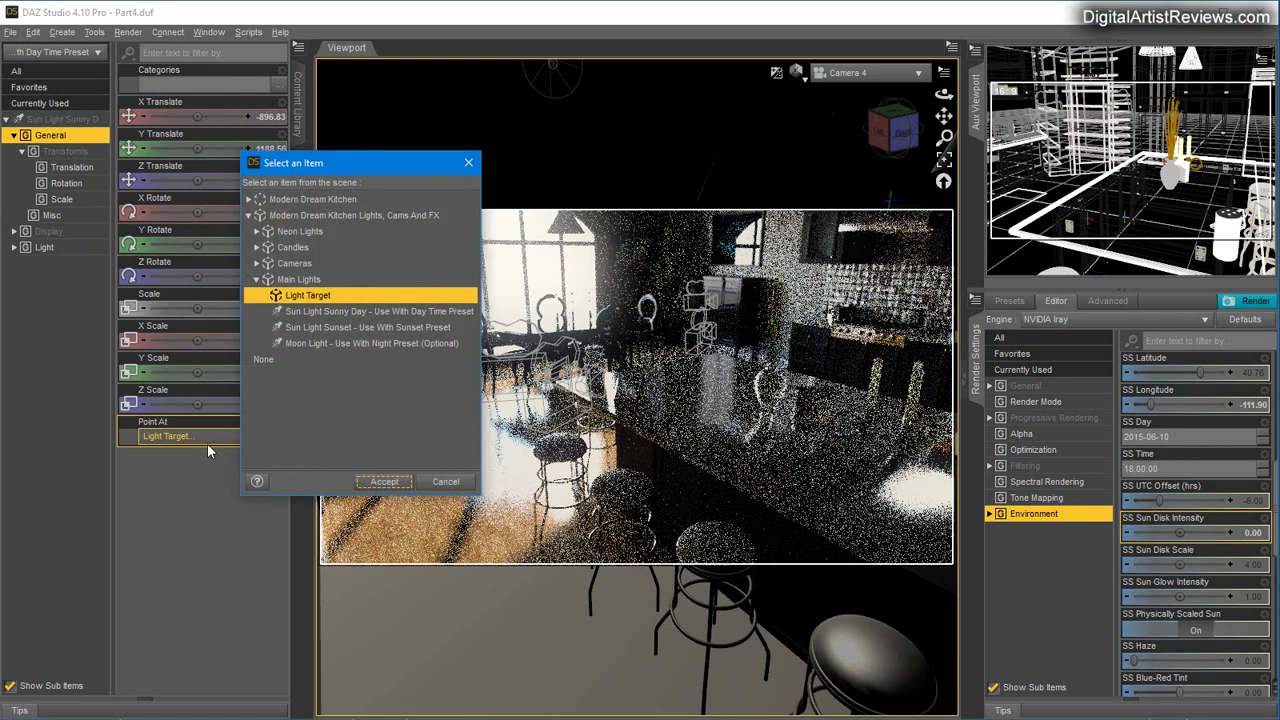
{"action": "left_click", "coordinate": [370, 481]}
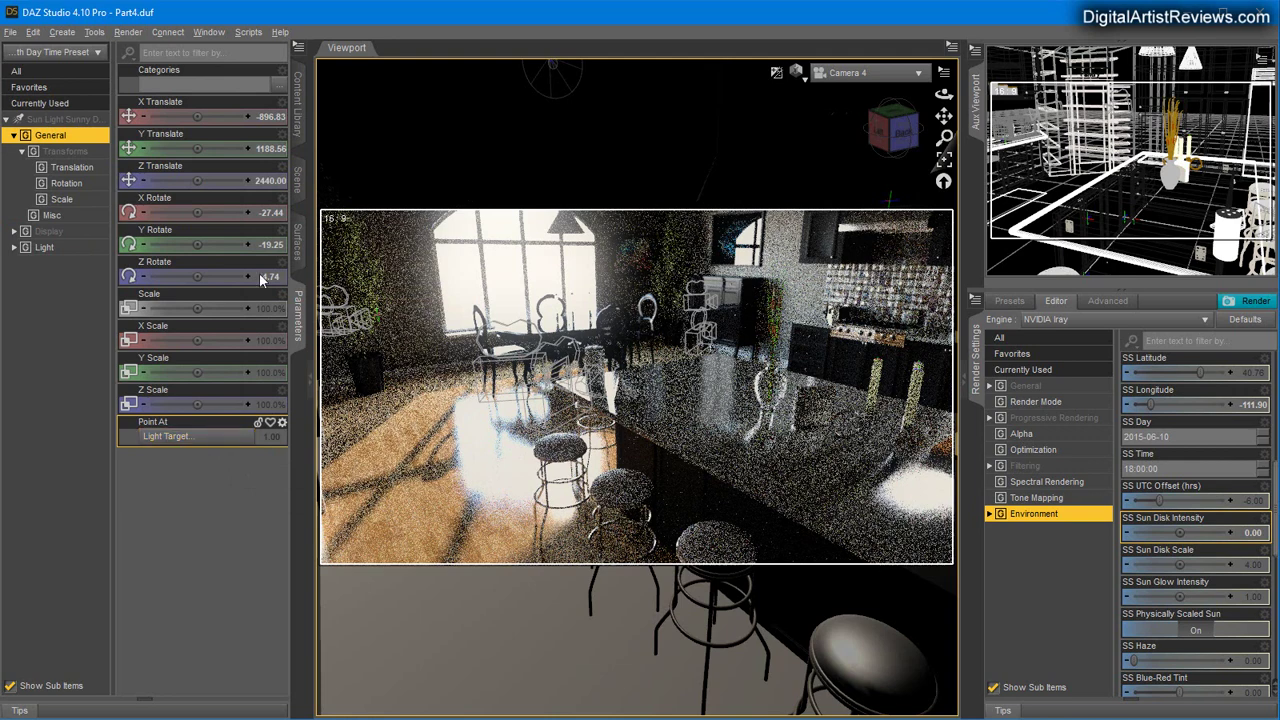
Set the Sun Light Sunny Day light's Y Translate to 2000 to raise it.
{"action": "left_click", "coordinate": [266, 150]}
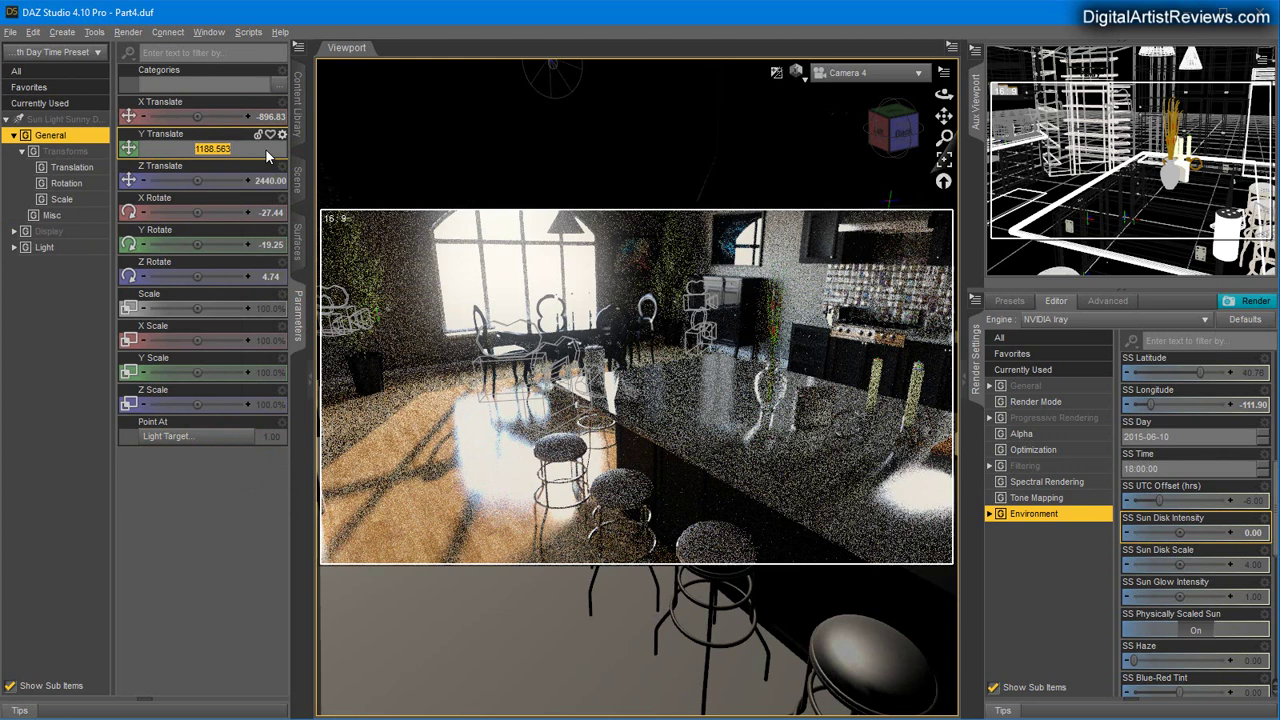
{"action": "type", "text": "2000"}
{"action": "key", "text": "Return"}
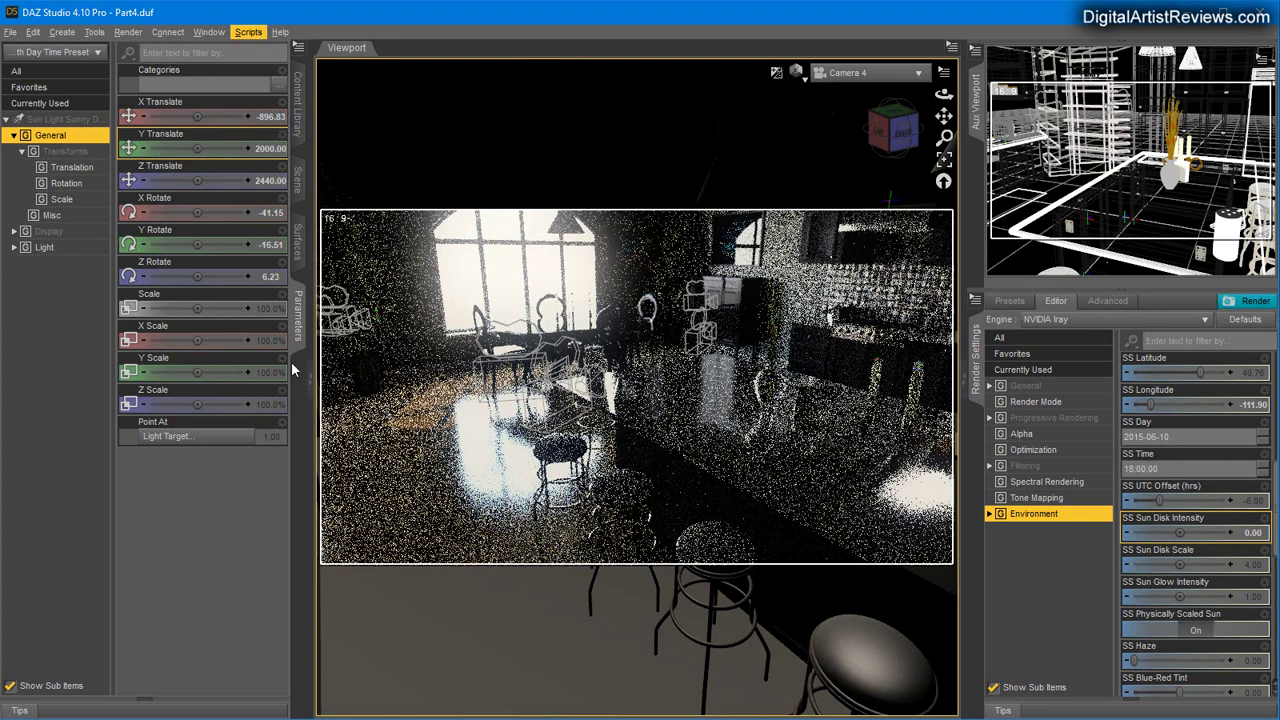
Undo the last Y Translate change of the sun light.
{"action": "left_click", "coordinate": [34, 33]}
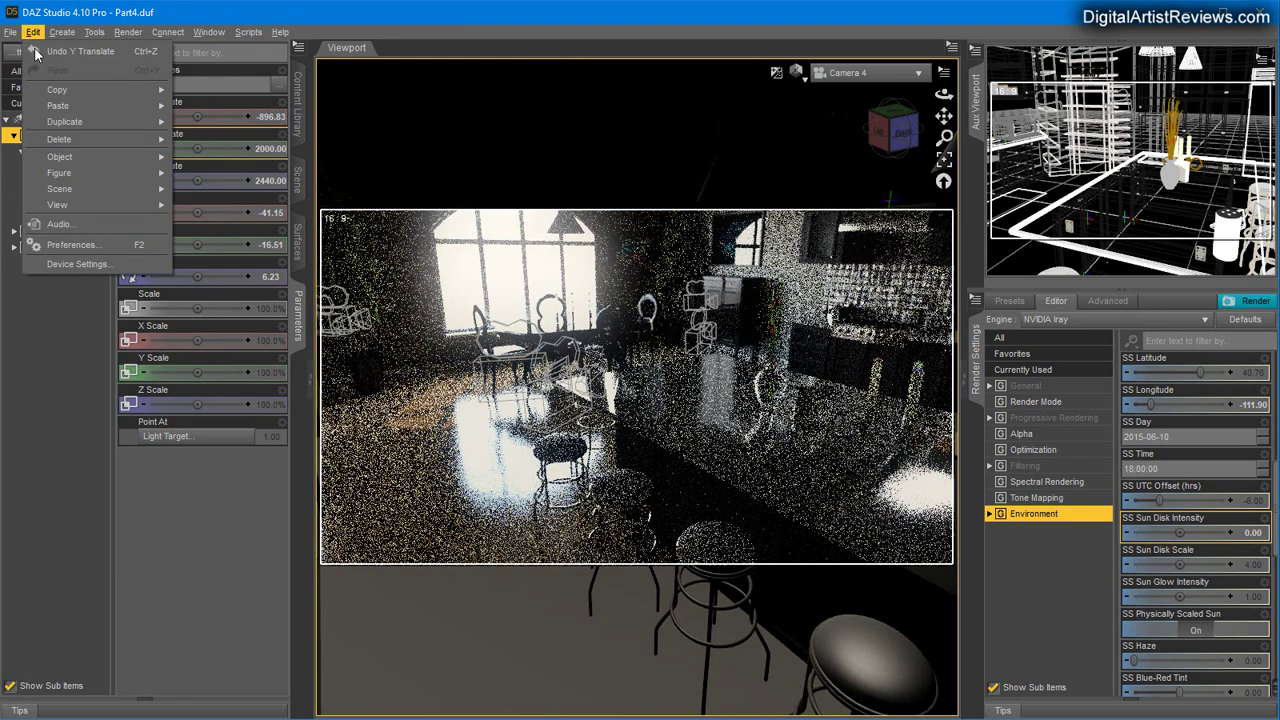
{"action": "left_click", "coordinate": [36, 54]}
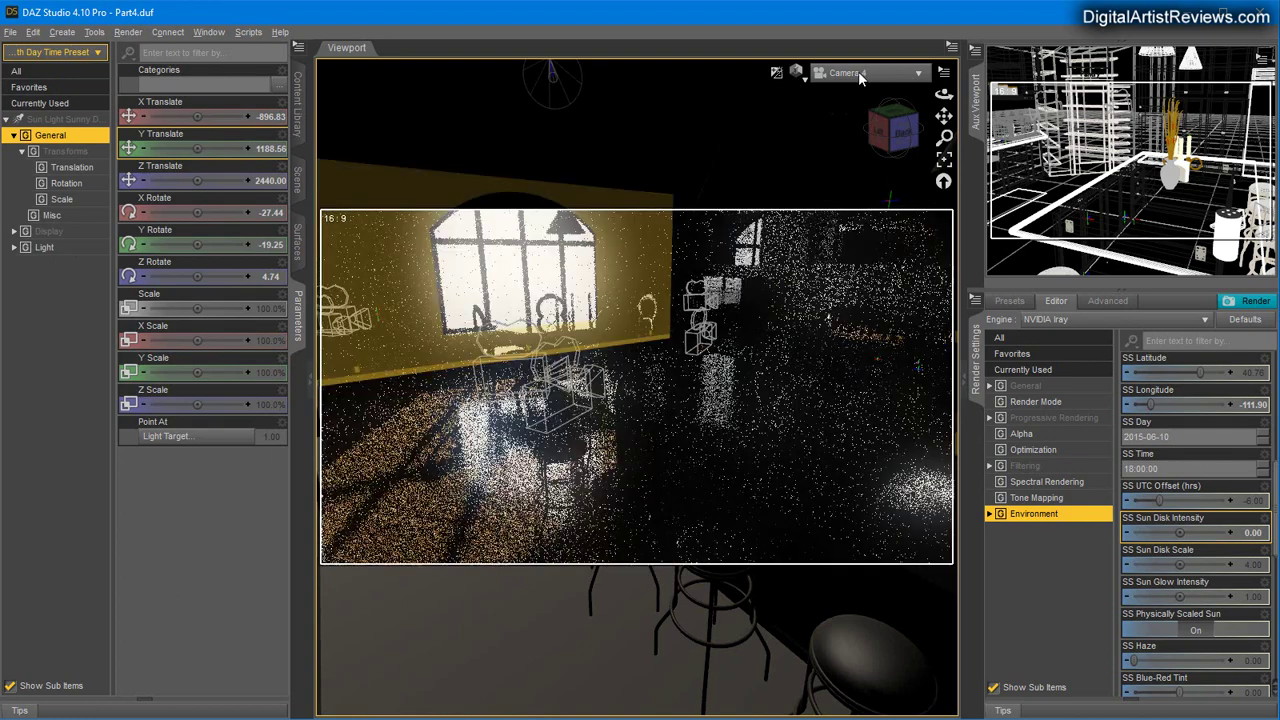
Switch the main viewport to Top View and show the scene as a wireframe.
{"action": "left_click", "coordinate": [848, 72]}
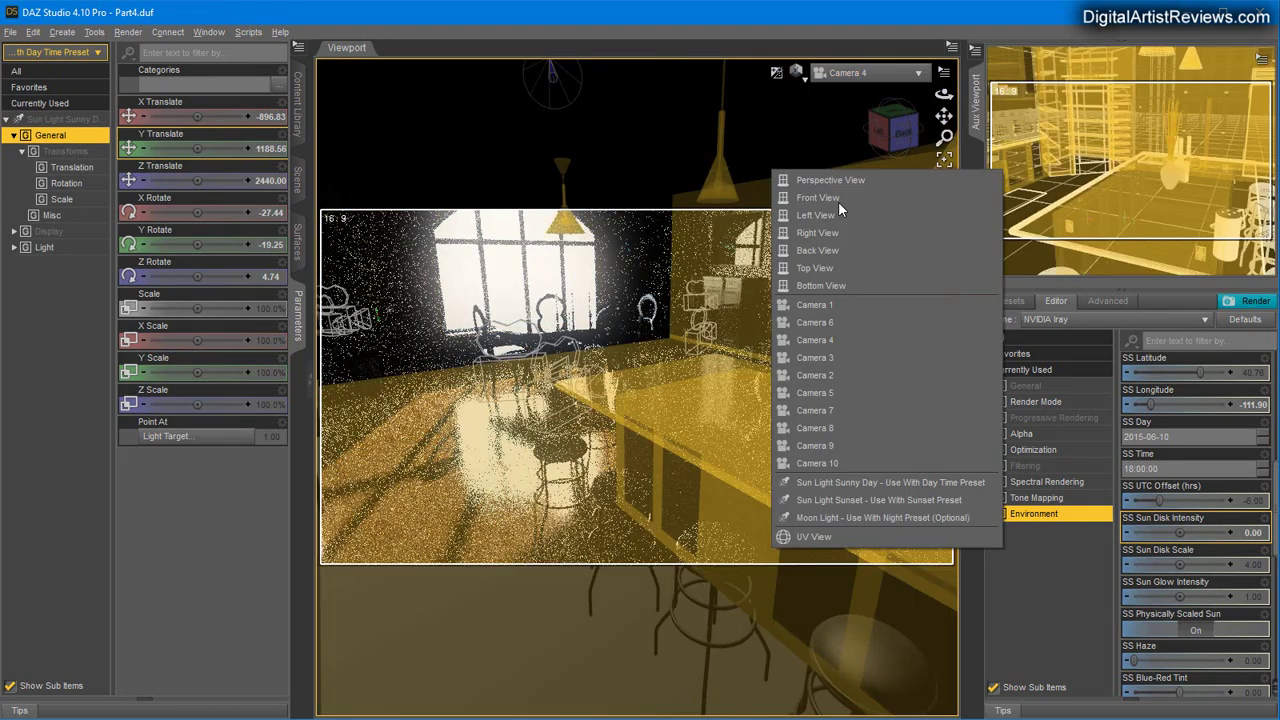
{"action": "left_click", "coordinate": [832, 266]}
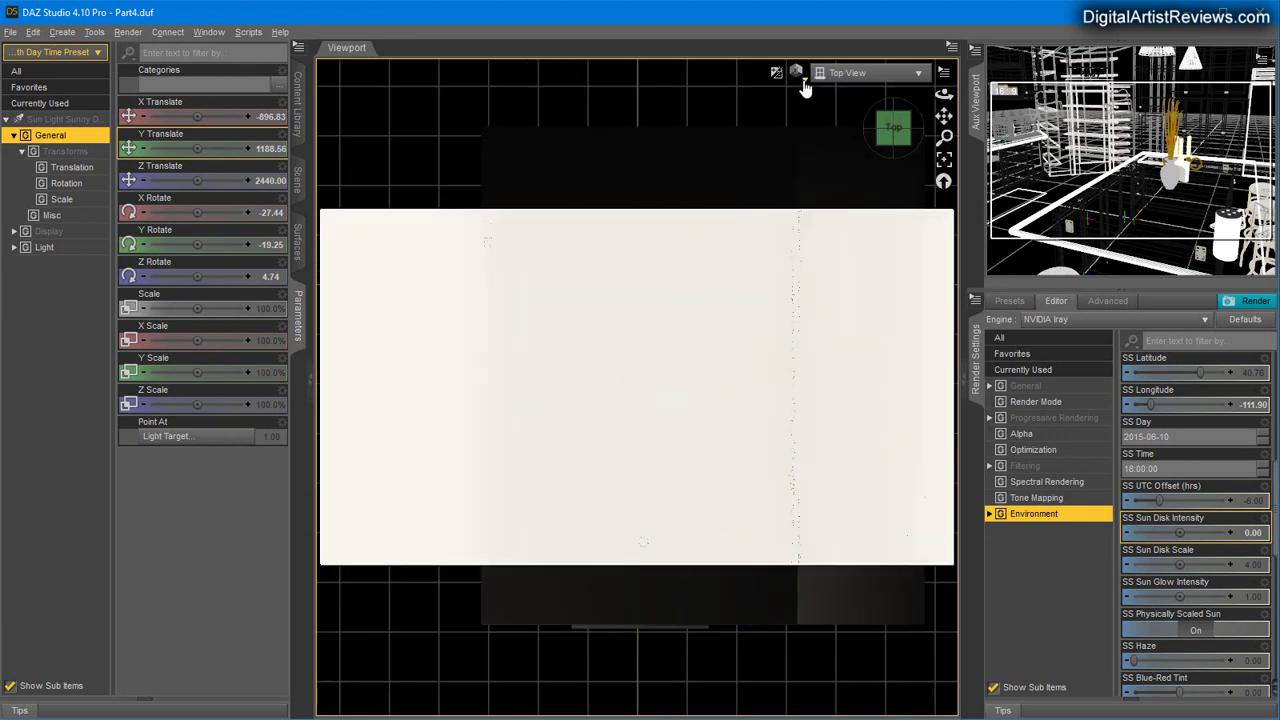
{"action": "left_click", "coordinate": [800, 75]}
{"action": "left_click", "coordinate": [794, 129]}
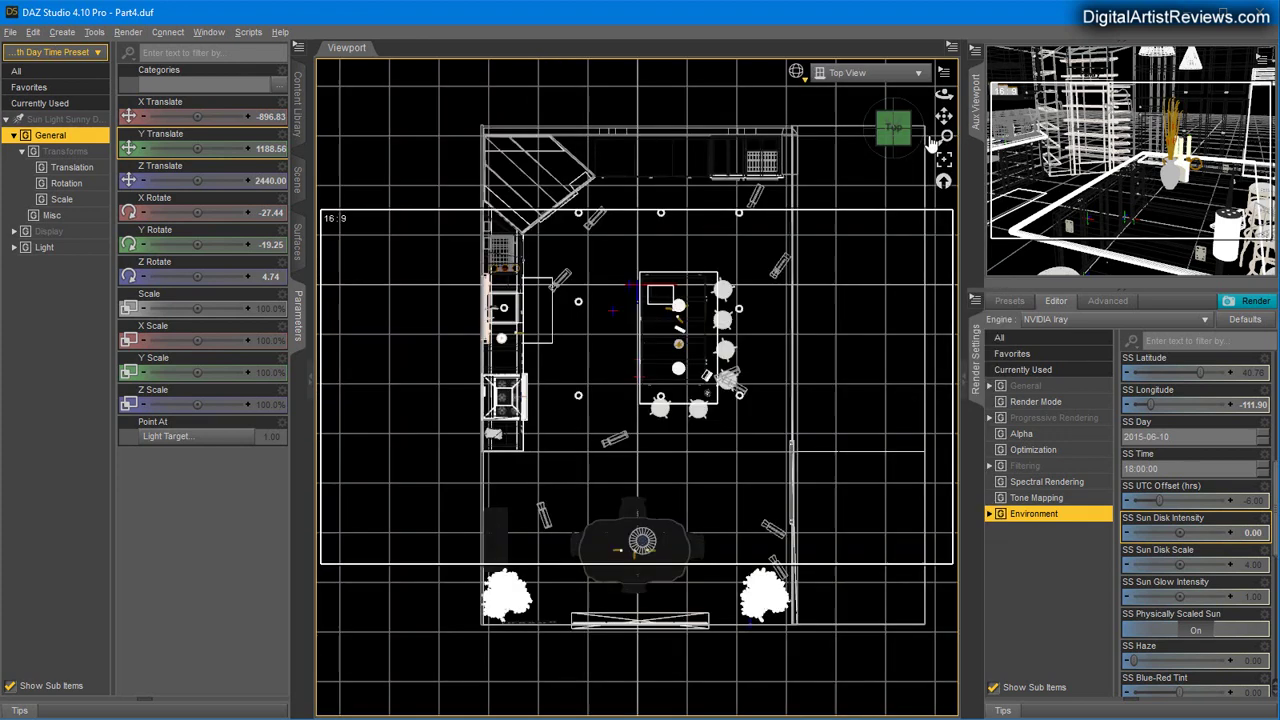
Frame the Sun Light Sunny Day light in the top view and check its position relative to the kitchen.
{"action": "left_click_drag", "start_coordinate": [944, 137], "coordinate": [944, 299]}
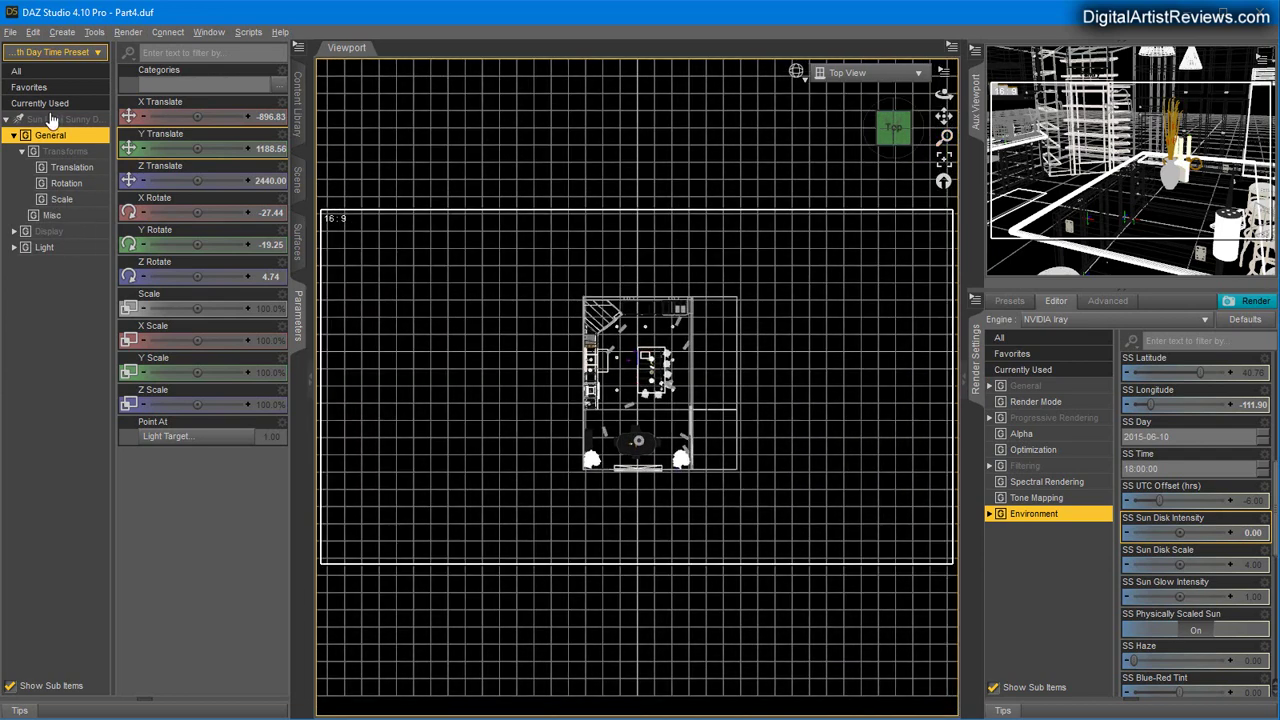
{"action": "left_click", "coordinate": [50, 119]}
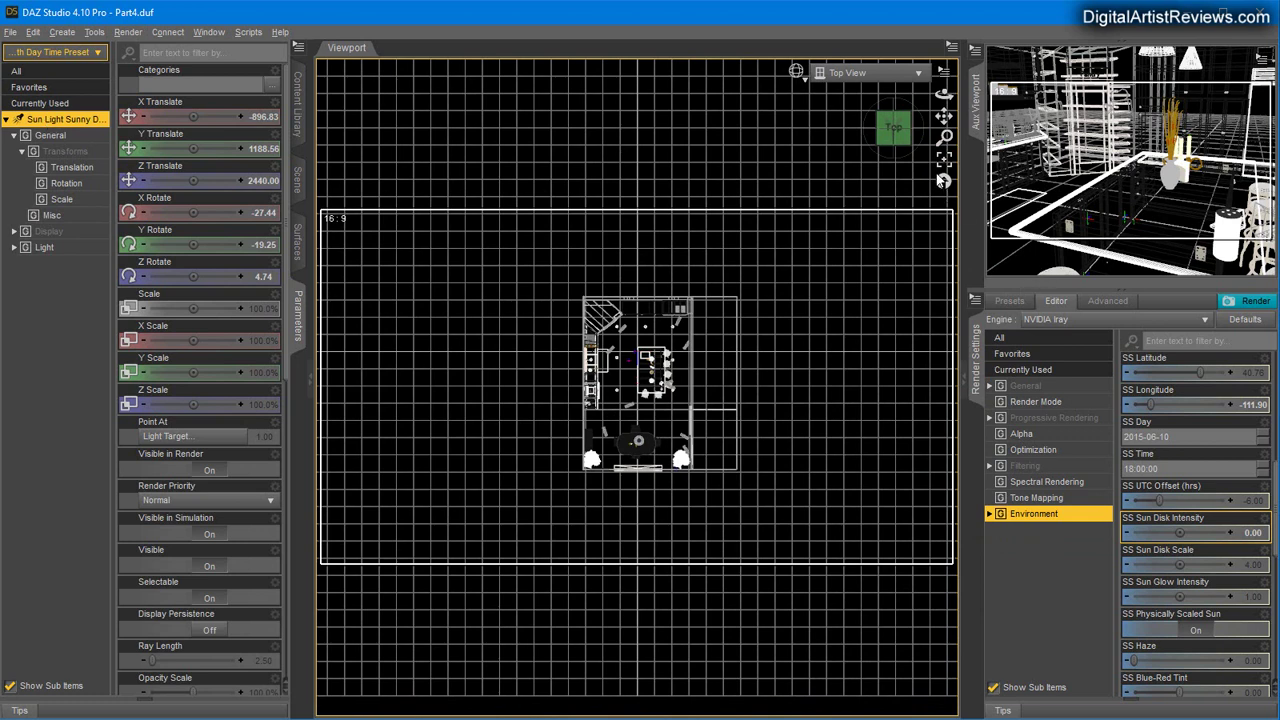
{"action": "left_click", "coordinate": [944, 162]}
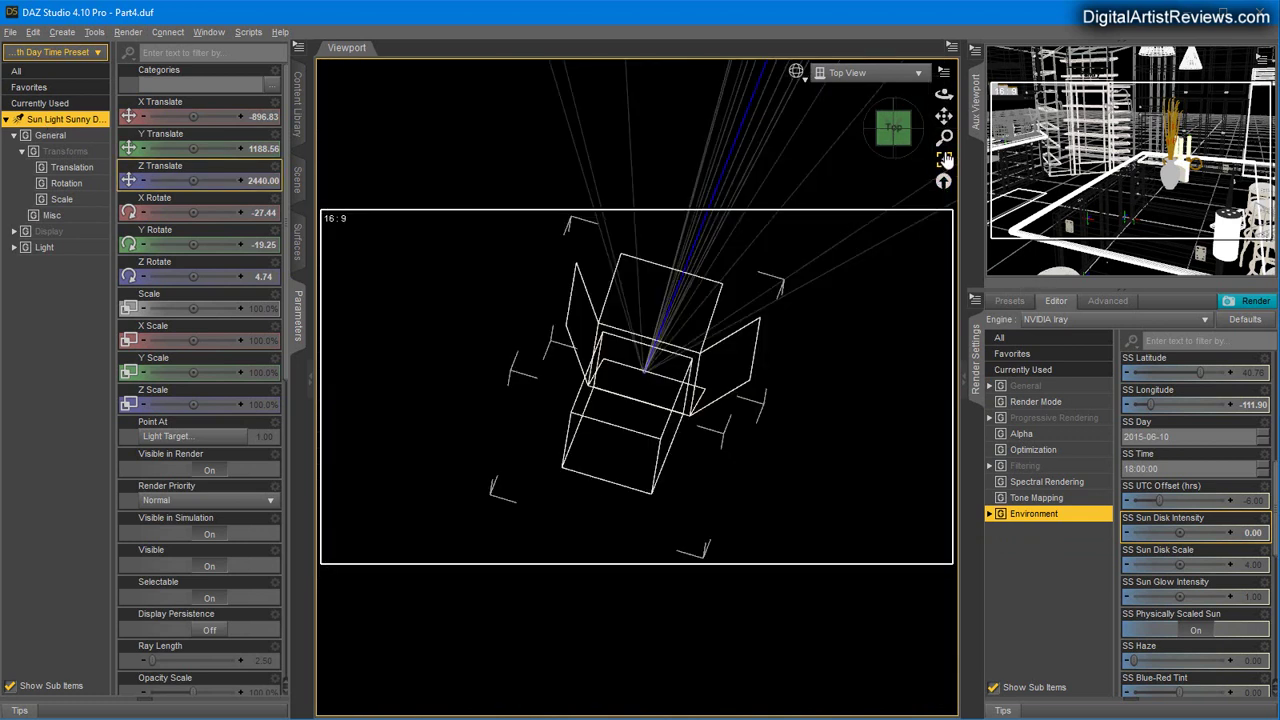
{"action": "left_click_drag", "start_coordinate": [944, 138], "coordinate": [944, 366]}
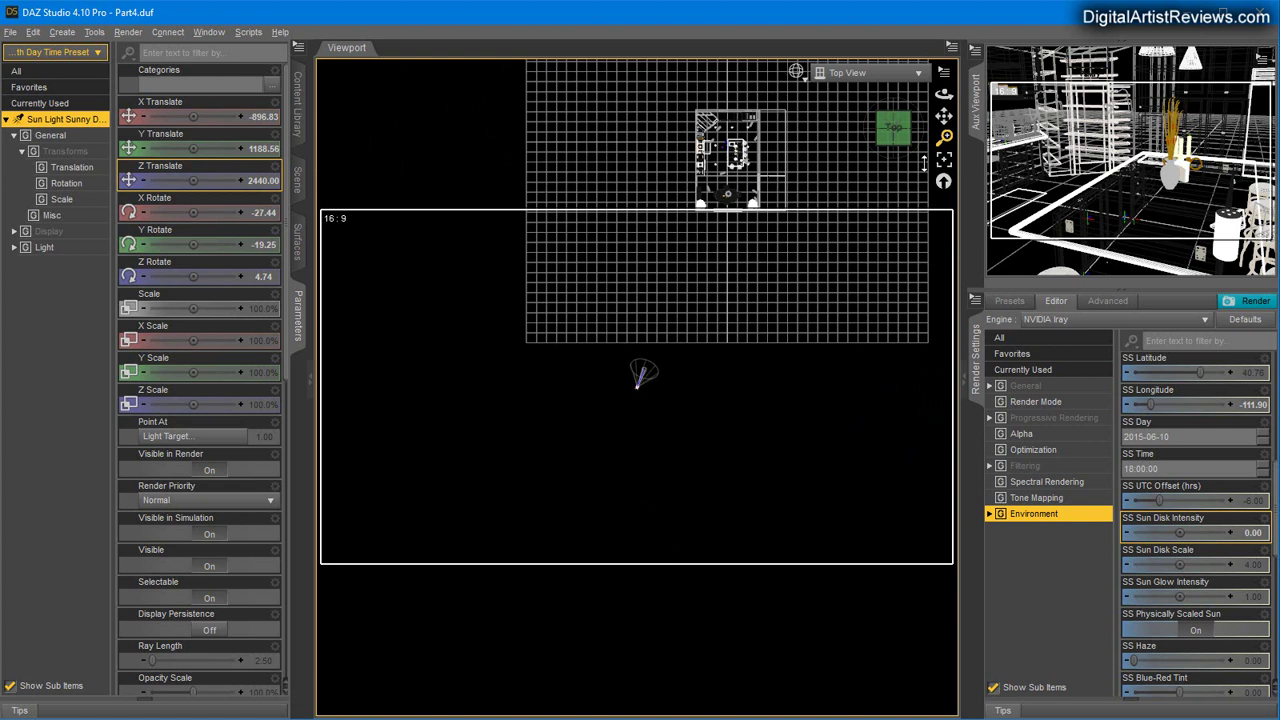
Look through the Sun Light Sunny Day light with a simpler draw style and reposition it to about X -867, Y 1304, Z 2351.
{"action": "left_click", "coordinate": [838, 75]}
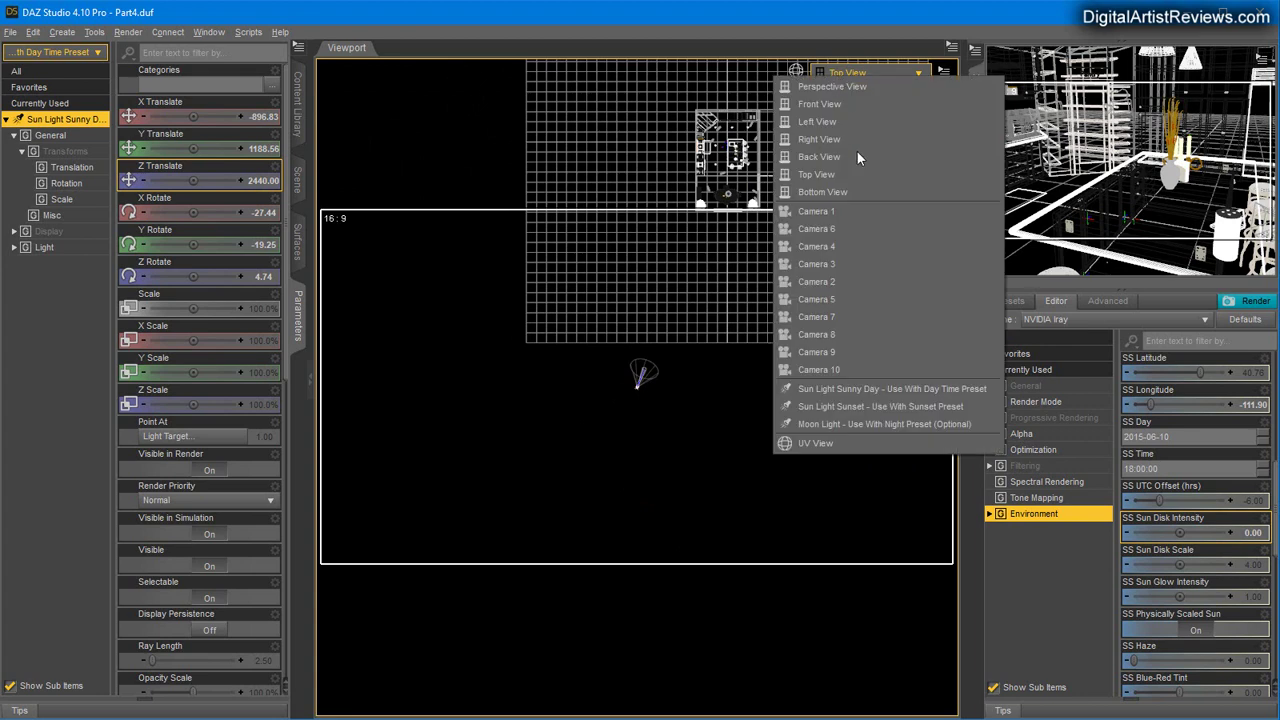
{"action": "left_click", "coordinate": [838, 387]}
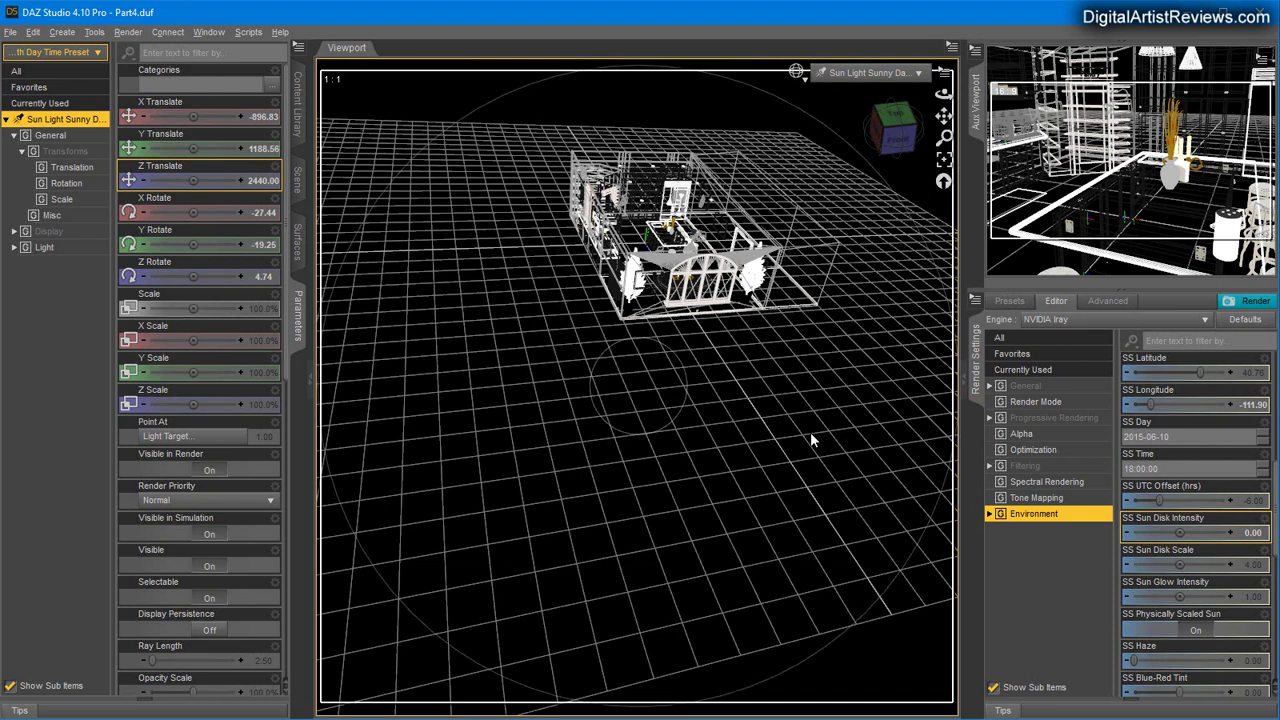
{"action": "left_click", "coordinate": [797, 74]}
{"action": "left_click", "coordinate": [795, 155]}
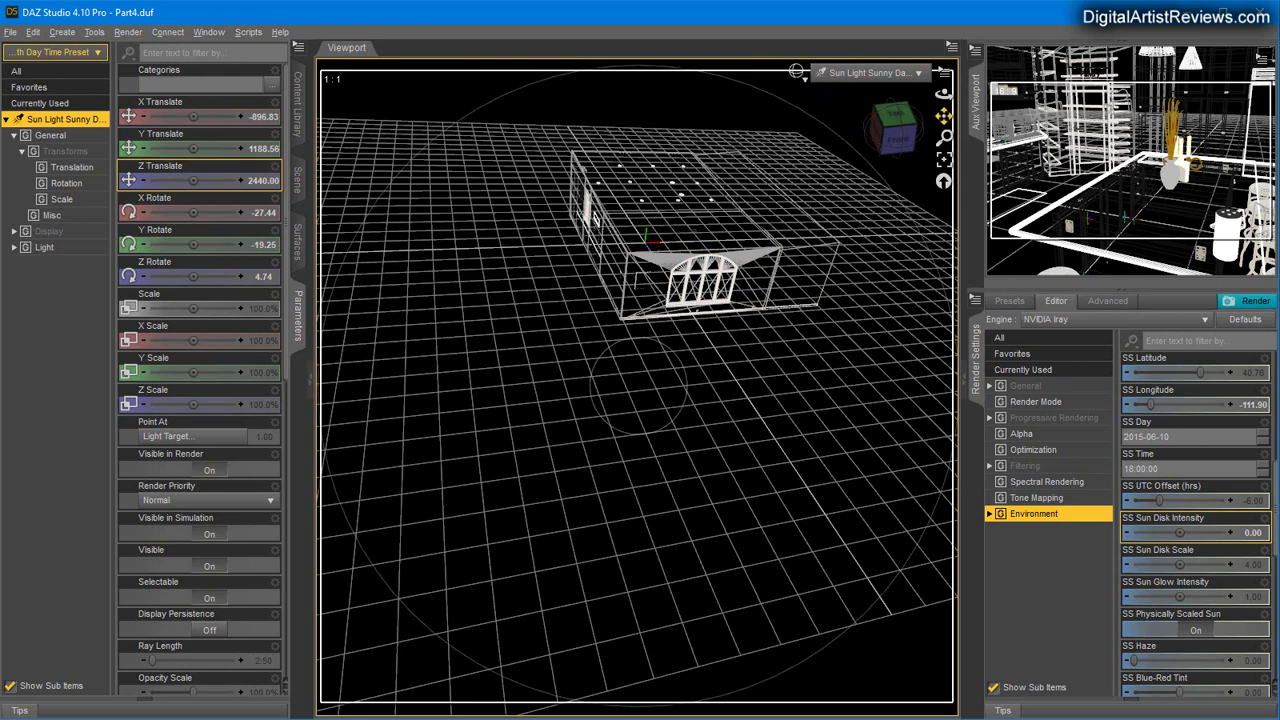
{"action": "mouse_move", "coordinate": [943, 116]}
{"action": "left_mouse_down"}
{"action": "mouse_move", "coordinate": [929, 229]}
{"action": "mouse_move", "coordinate": [868, 240]}
{"action": "mouse_move", "coordinate": [884, 247]}
{"action": "mouse_move", "coordinate": [942, 115]}
{"action": "left_mouse_up"}
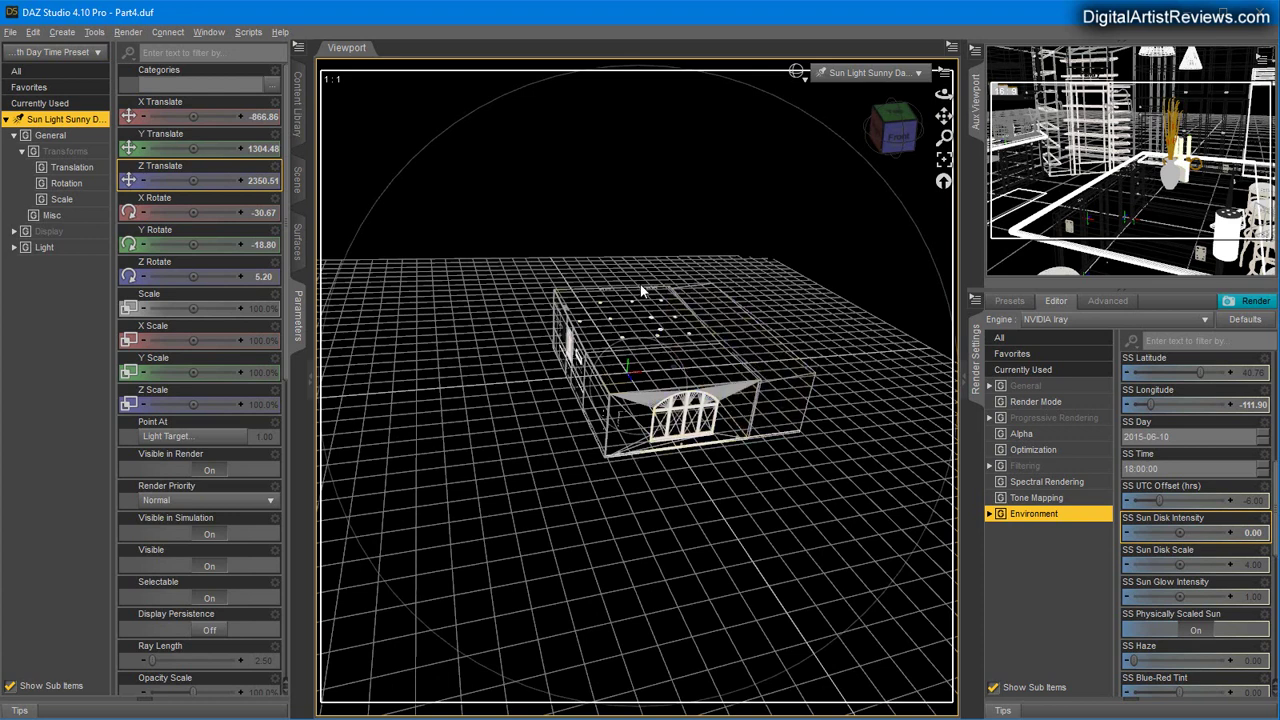
Switch the main viewport to Camera 4 and preview the kitchen with the NVIDIA Iray draw style.
{"action": "left_click", "coordinate": [868, 80]}
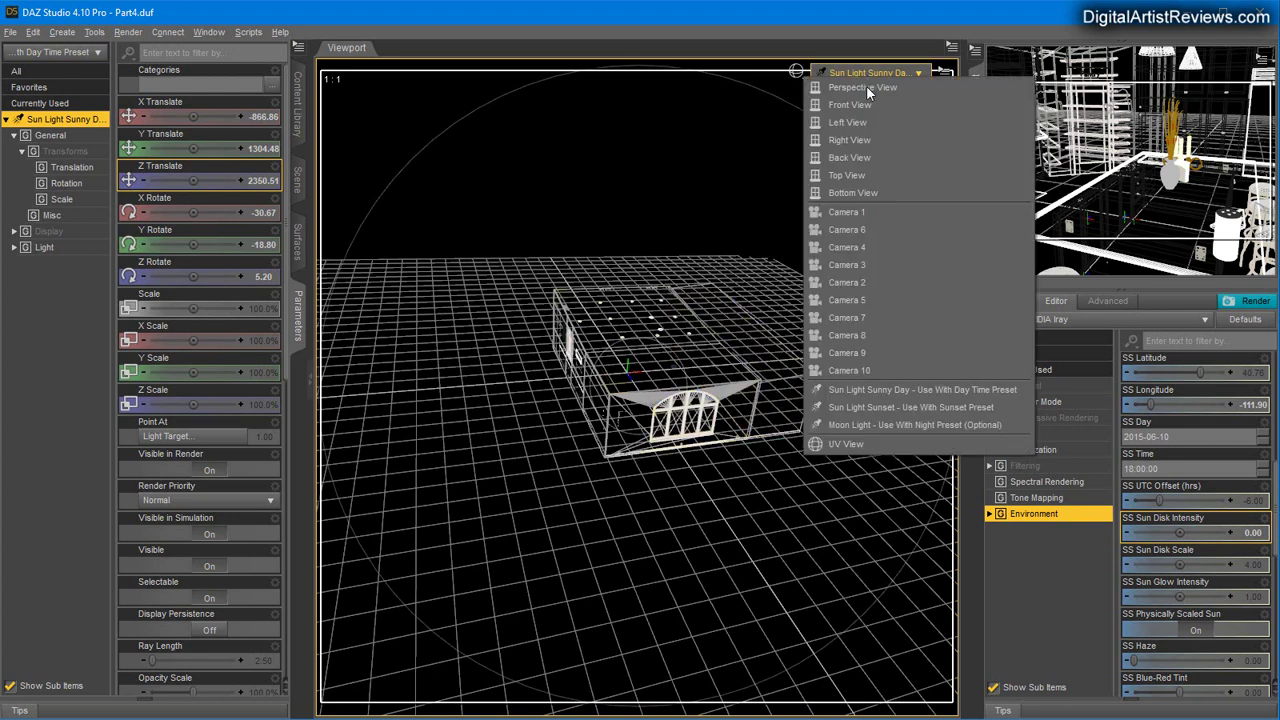
{"action": "left_click", "coordinate": [847, 247]}
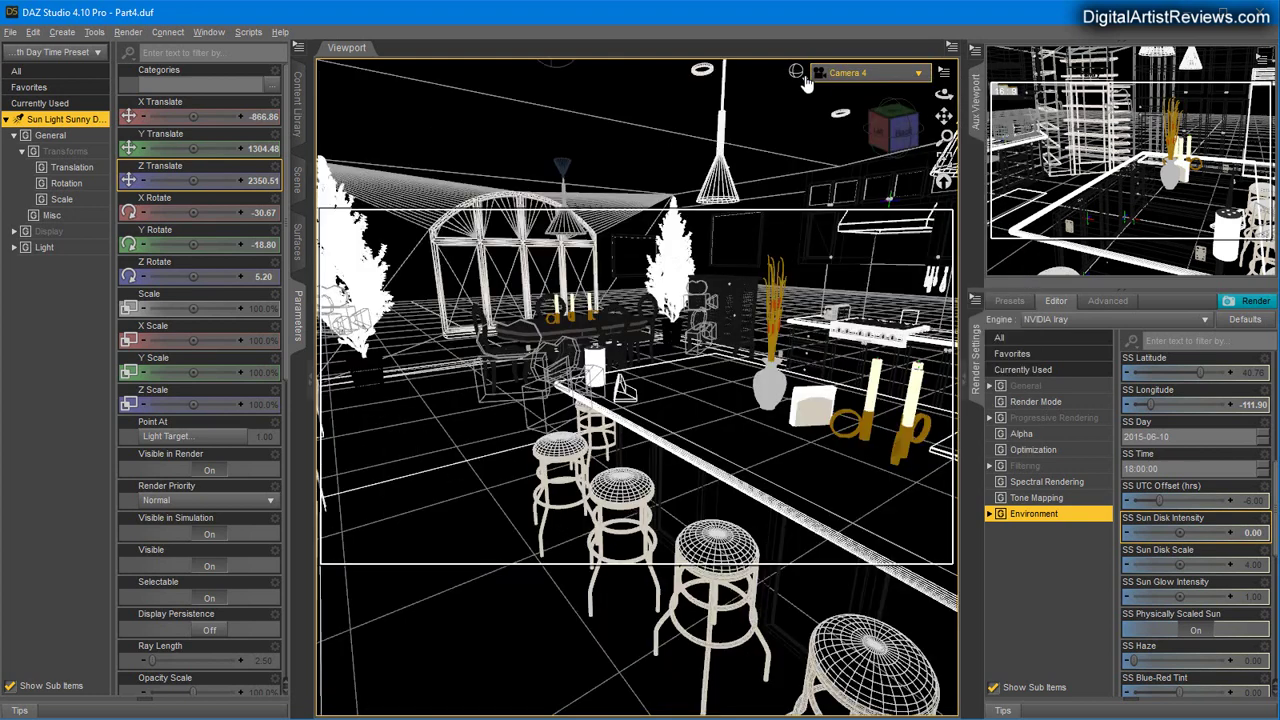
{"action": "left_click", "coordinate": [803, 80]}
{"action": "left_click", "coordinate": [796, 263]}
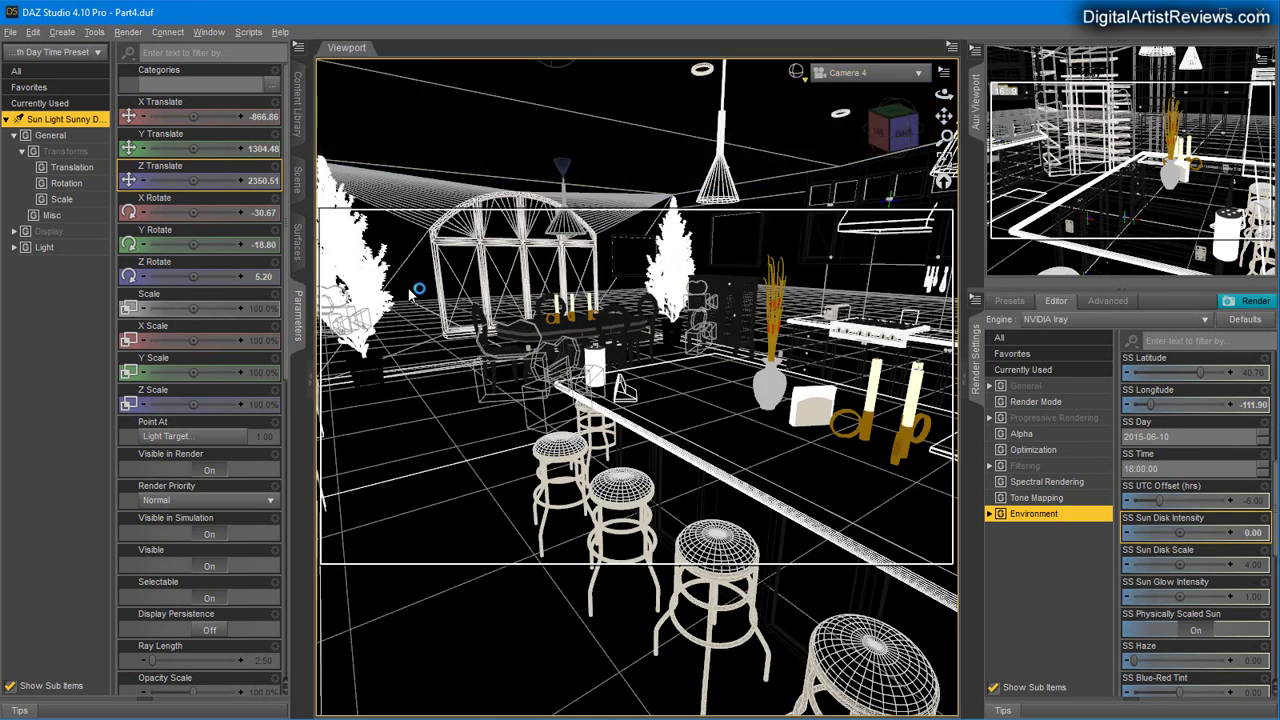
Examine the Sun Light Sunny Day light's Light parameters and its effect on the kitchen in the Camera 4 preview.
{"action": "left_click", "coordinate": [299, 182]}
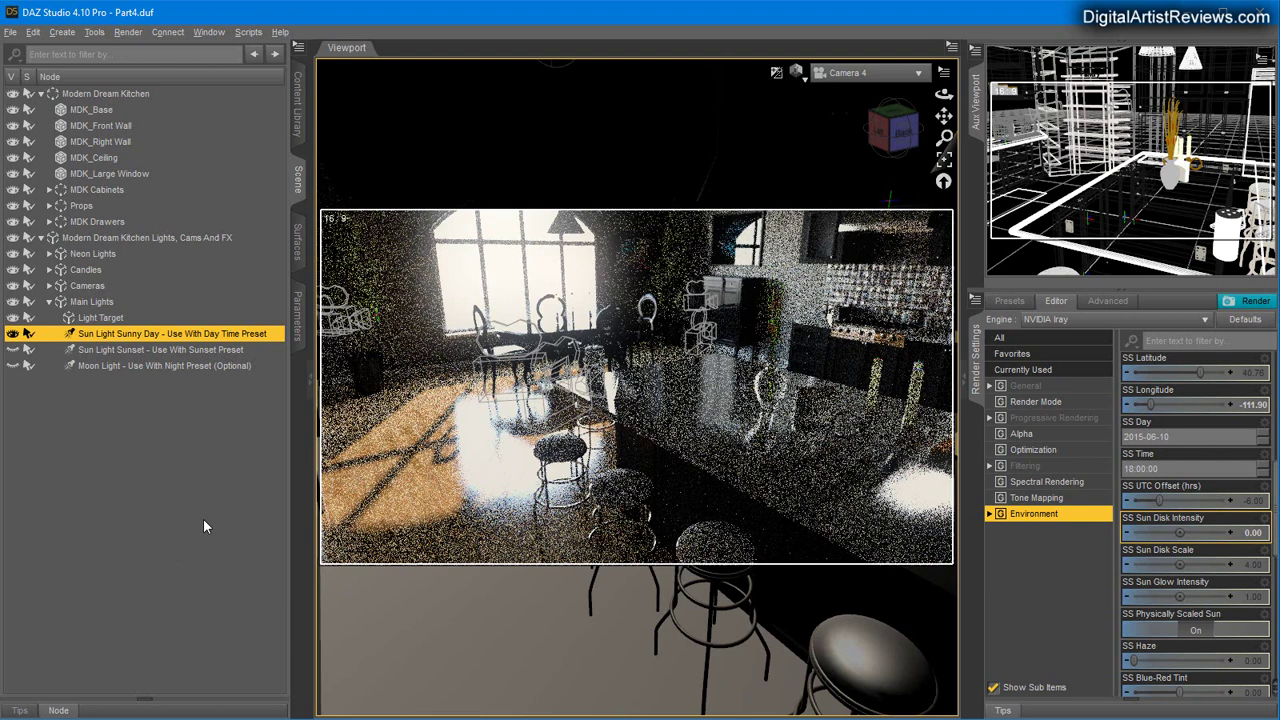
{"action": "left_click", "coordinate": [298, 310]}
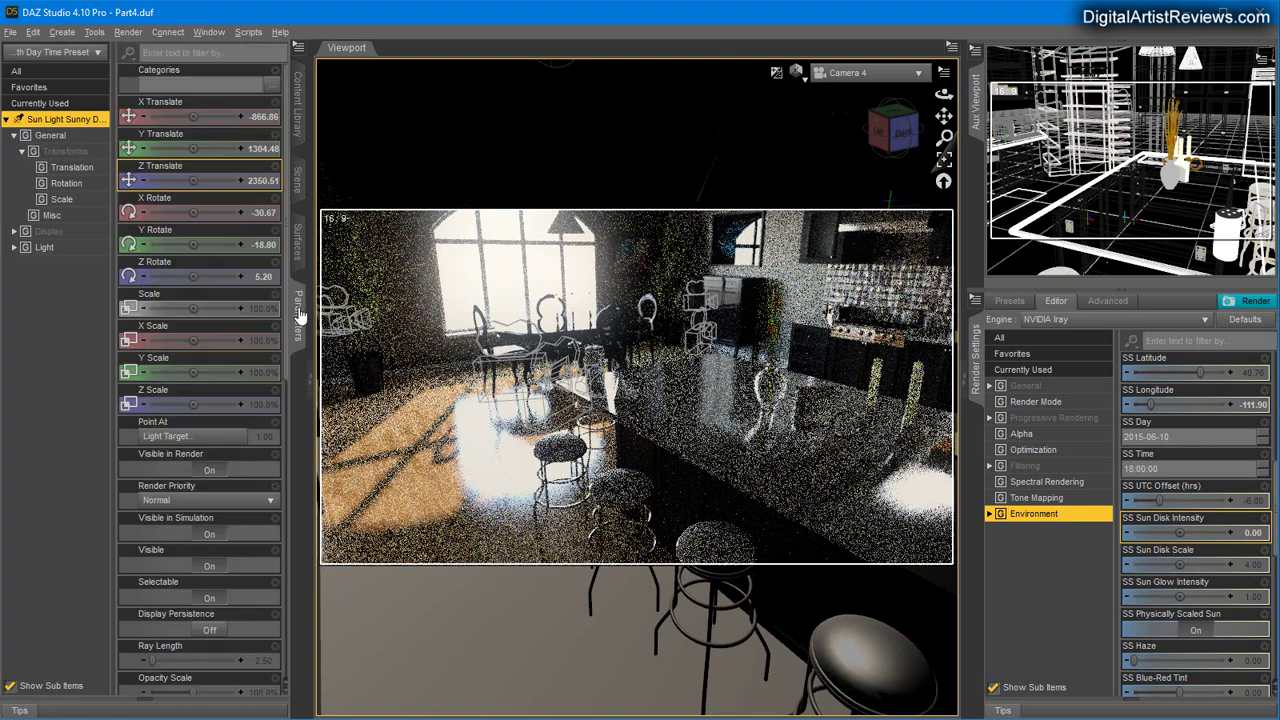
{"action": "left_click", "coordinate": [45, 247]}
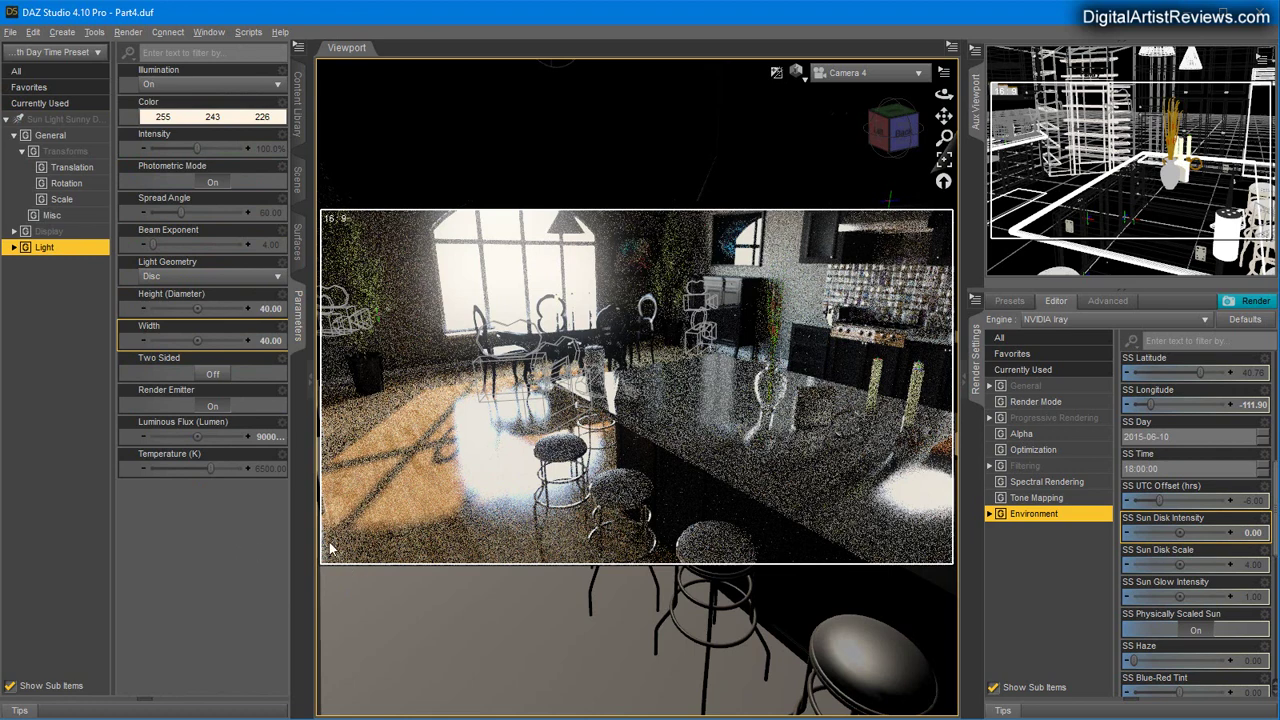
{"action": "left_click", "coordinate": [300, 180]}
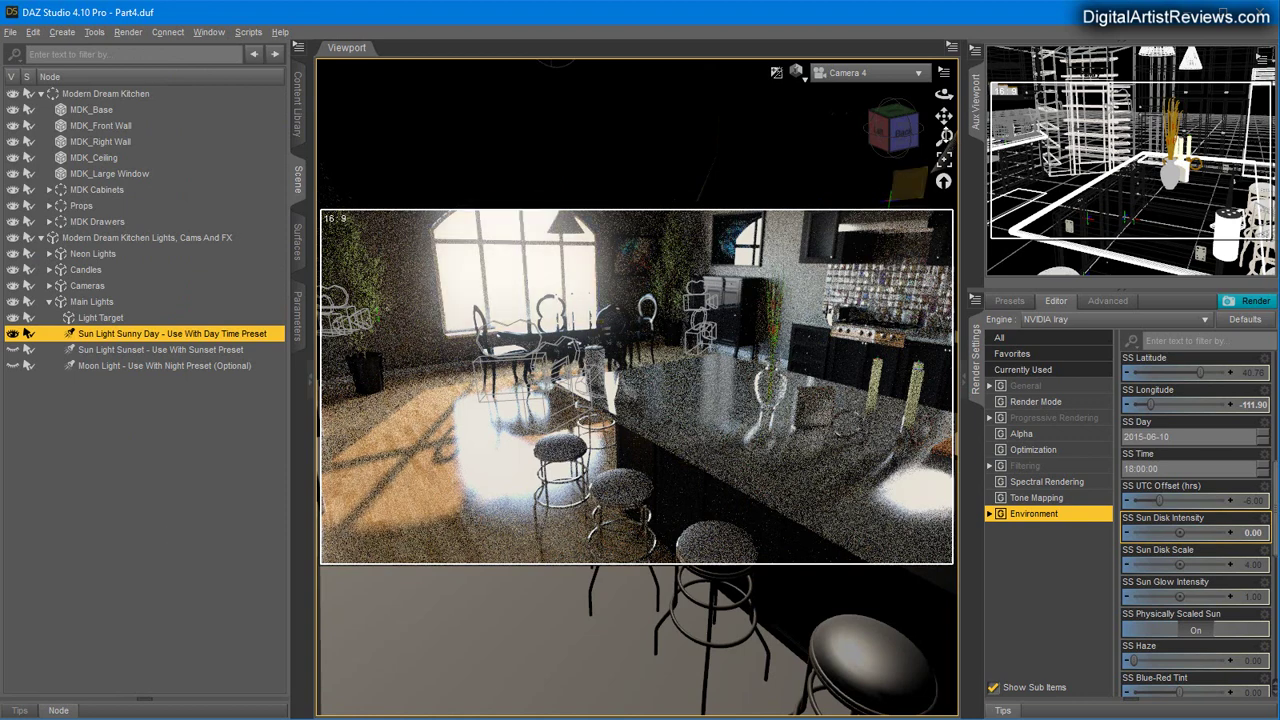
{"action": "mouse_move", "coordinate": [944, 136]}
{"action": "left_mouse_down"}
{"action": "mouse_move", "coordinate": [944, 148]}
{"action": "mouse_move", "coordinate": [944, 136]}
{"action": "left_mouse_up"}
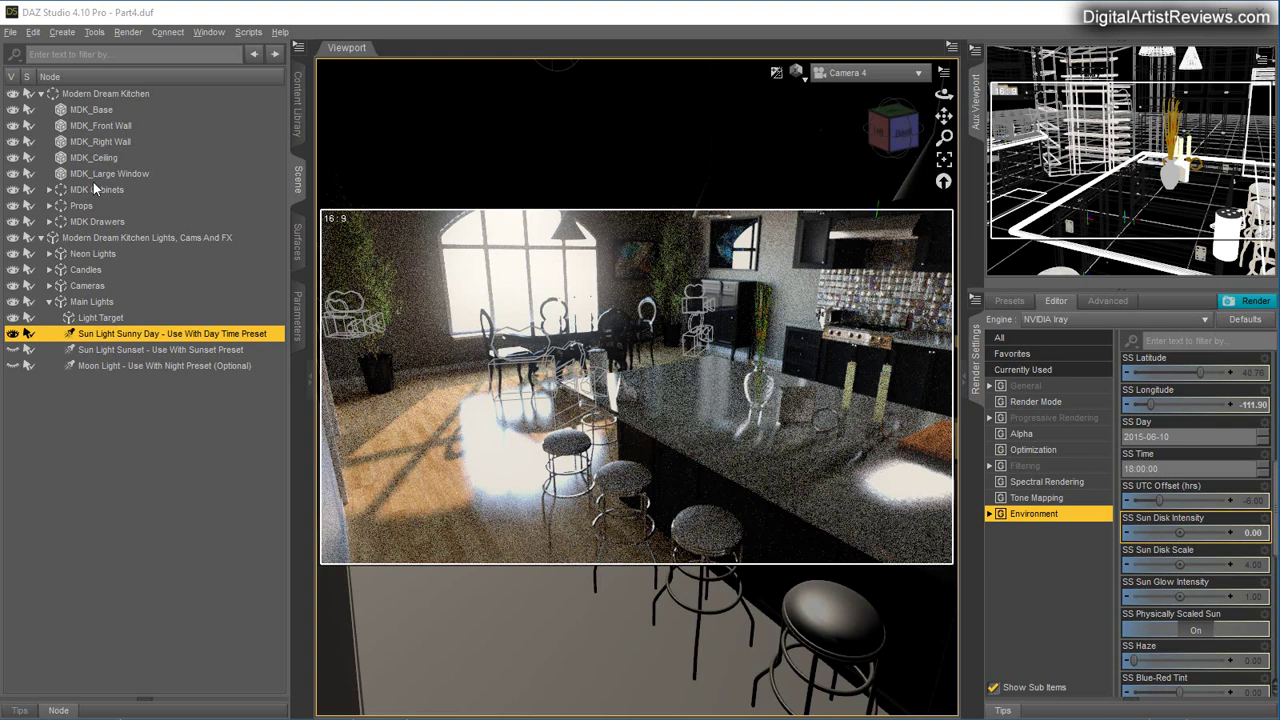
Delete the Modern Dream Kitchen Lights, Cams And FX group from the scene.
{"action": "left_click", "coordinate": [98, 240]}
{"action": "right_click", "coordinate": [98, 241]}
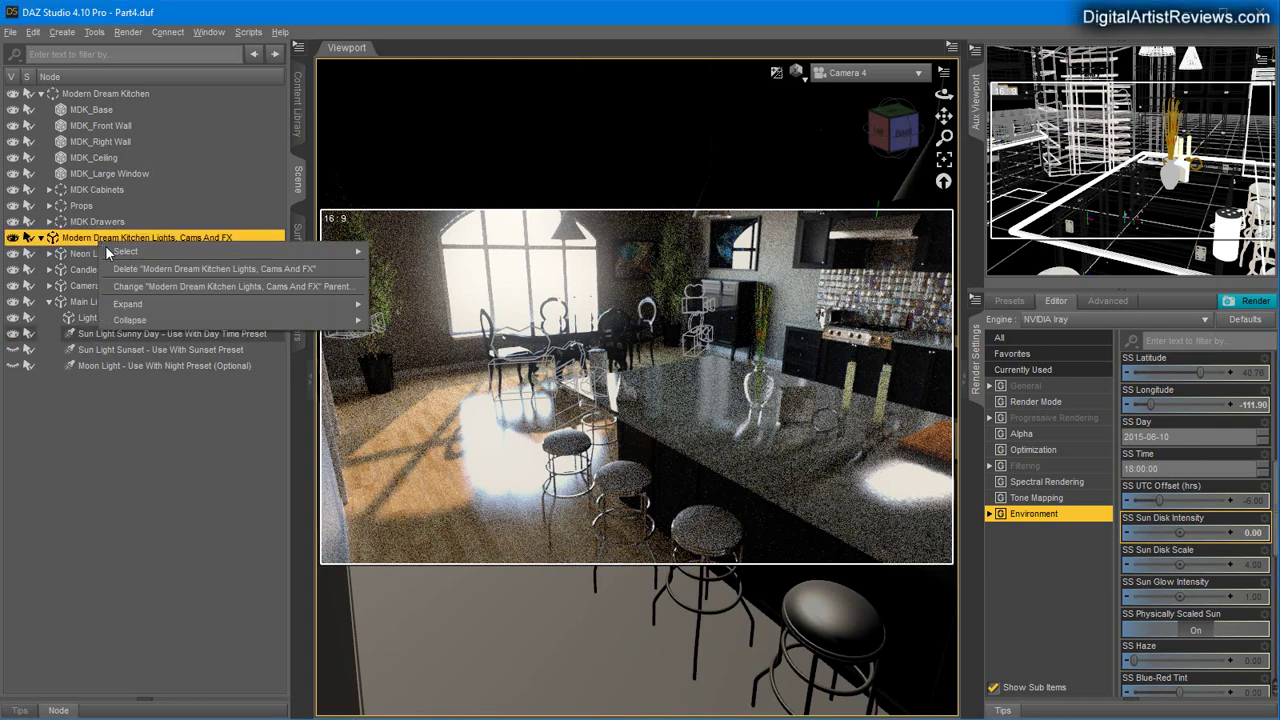
{"action": "left_click", "coordinate": [120, 270]}
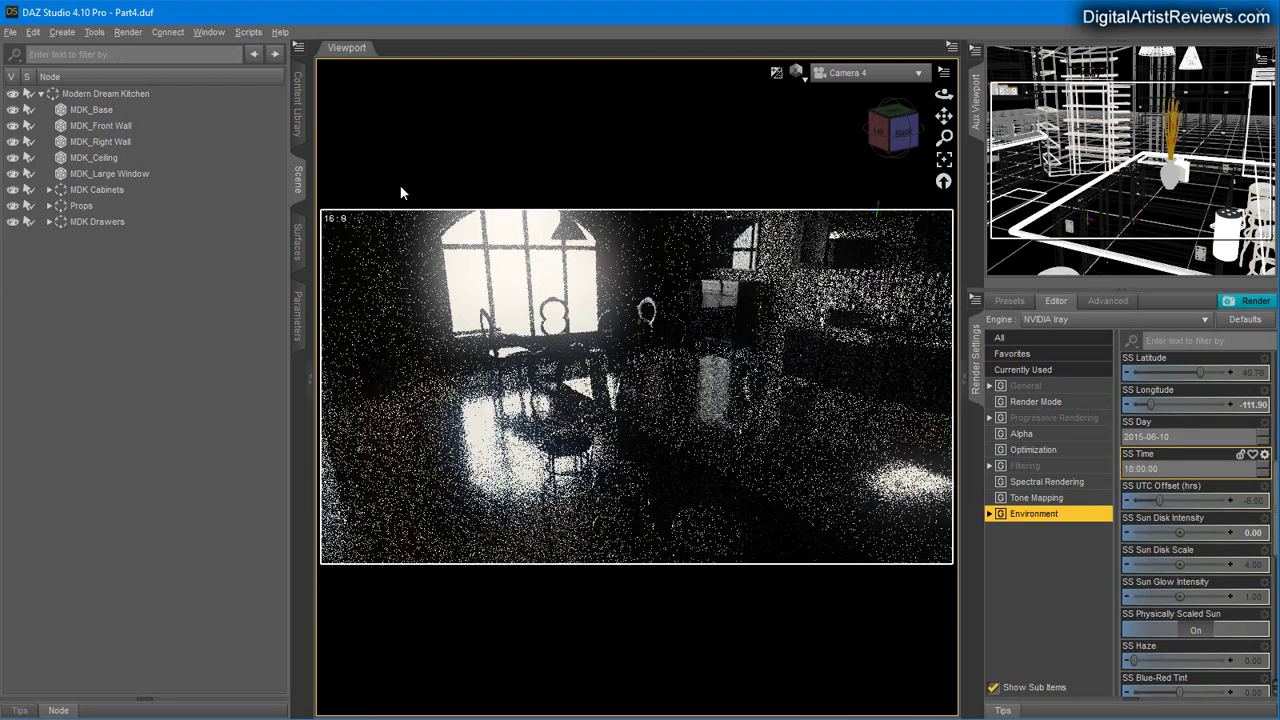
Browse the content library's Light Presets to the Skies Of iRadiance folder.
{"action": "left_click", "coordinate": [298, 105]}
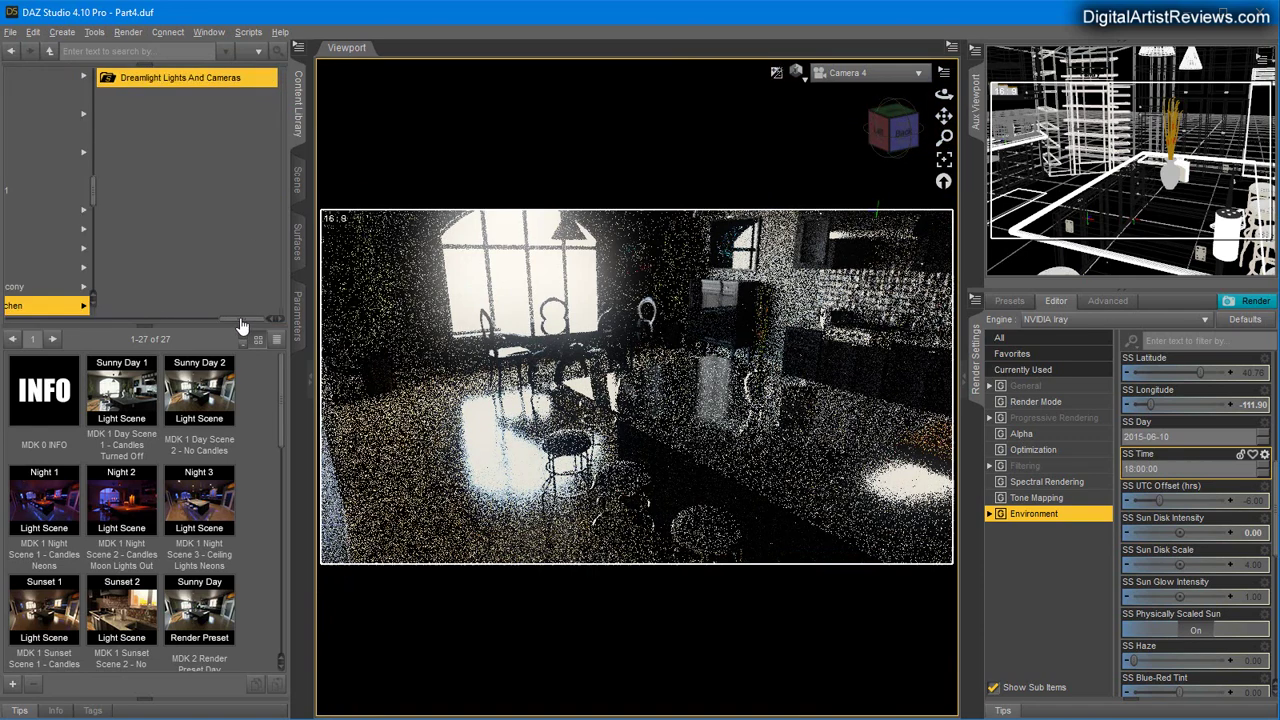
{"action": "left_click_drag", "start_coordinate": [188, 327], "coordinate": [174, 328]}
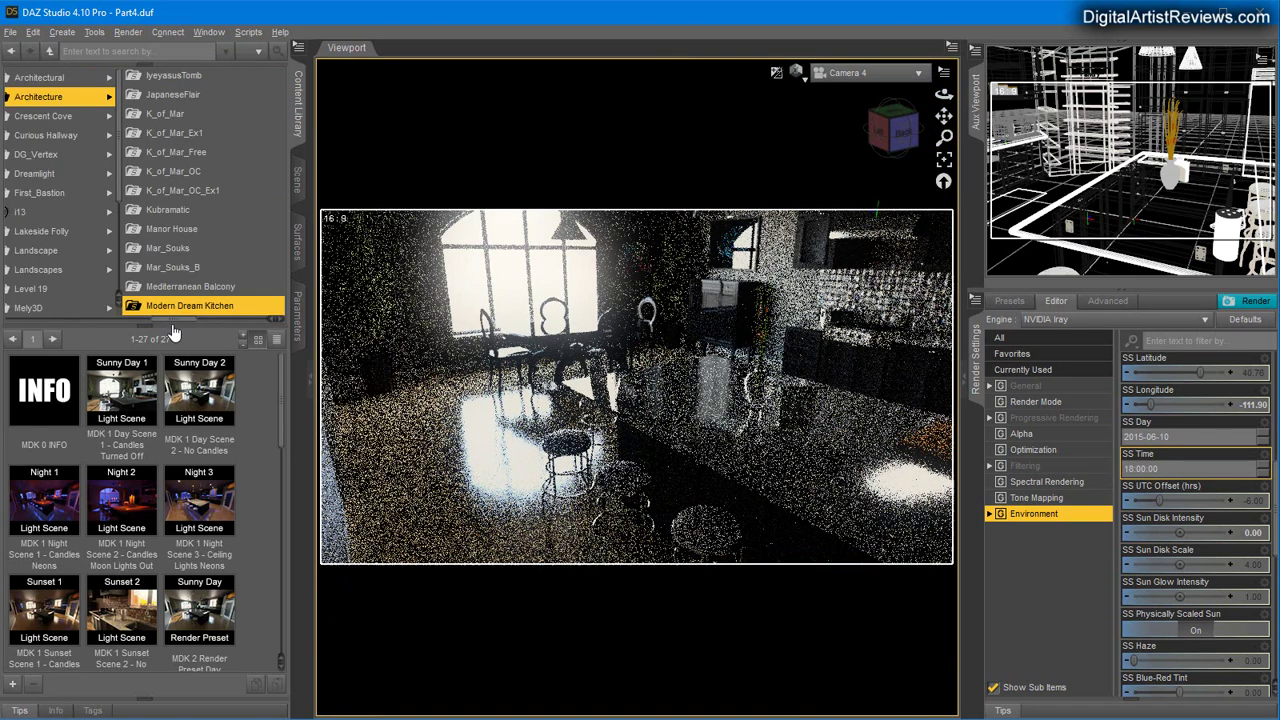
{"action": "left_click_drag", "start_coordinate": [172, 327], "coordinate": [110, 328]}
{"action": "scroll", "coordinate": [120, 214], "scroll_direction": "down", "scroll_amount": 5}
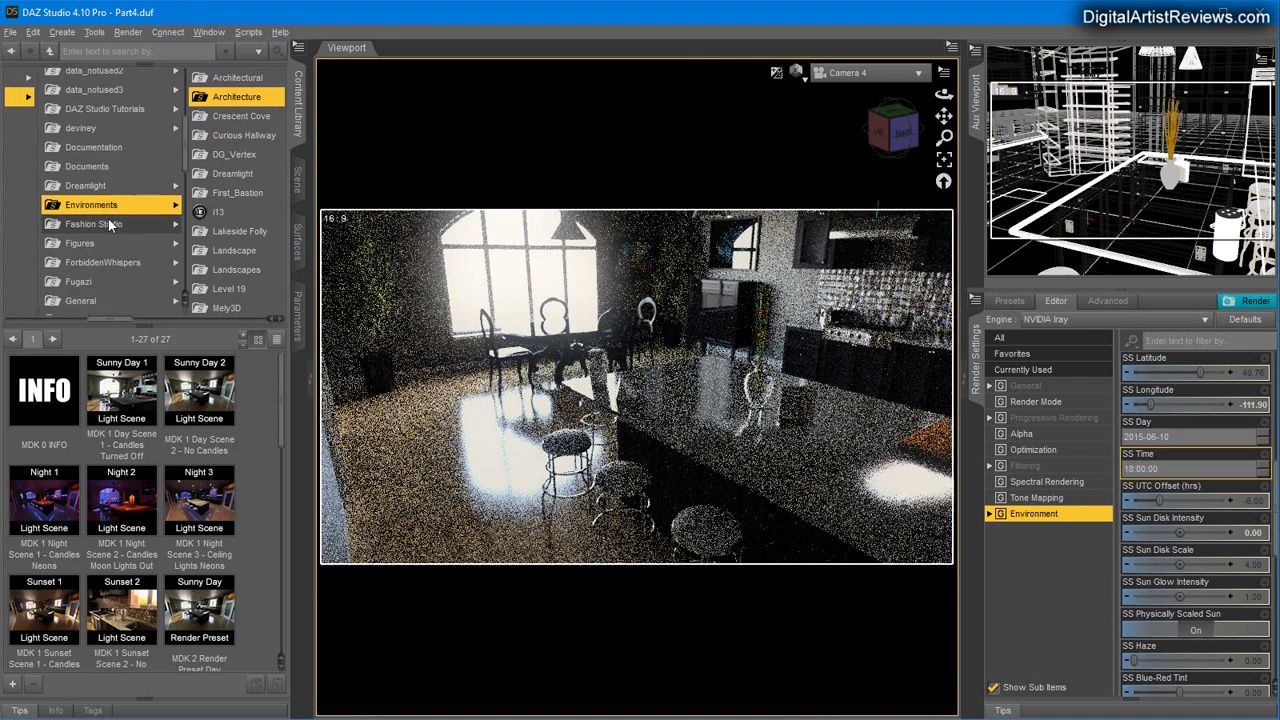
{"action": "scroll", "coordinate": [98, 243], "scroll_direction": "down", "scroll_amount": 2}
{"action": "left_click", "coordinate": [92, 229]}
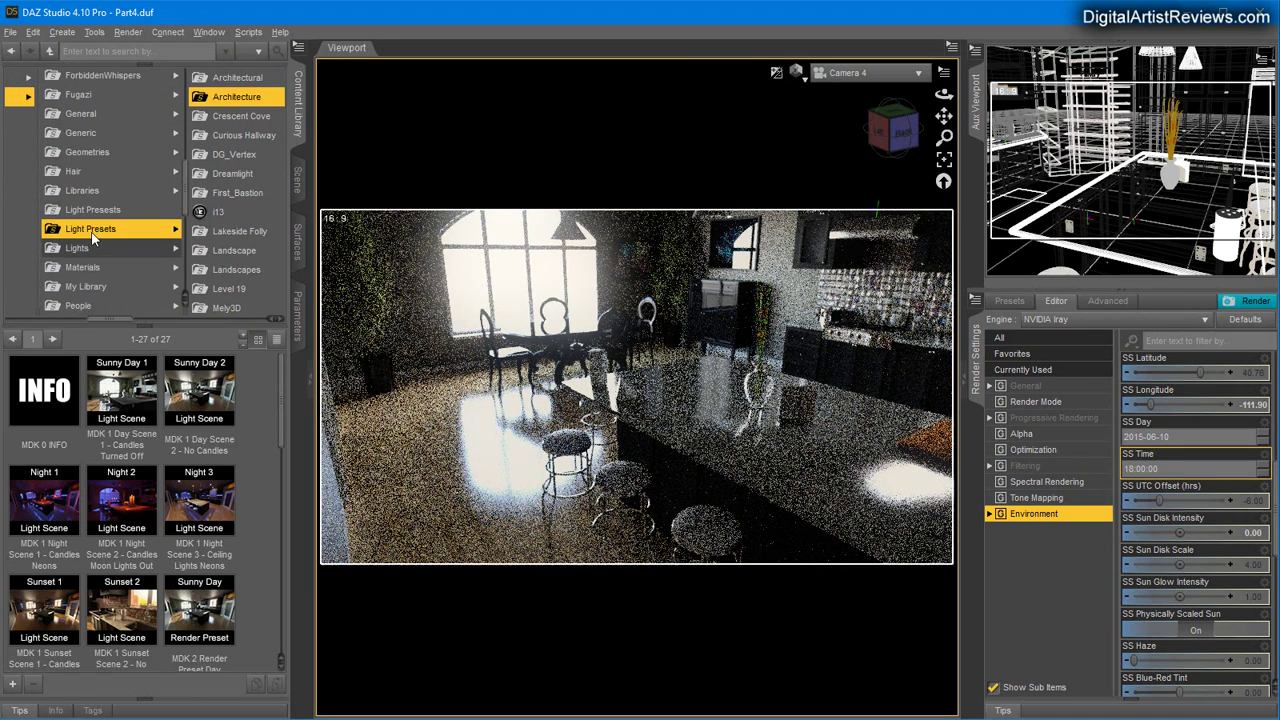
{"action": "left_click", "coordinate": [214, 137]}
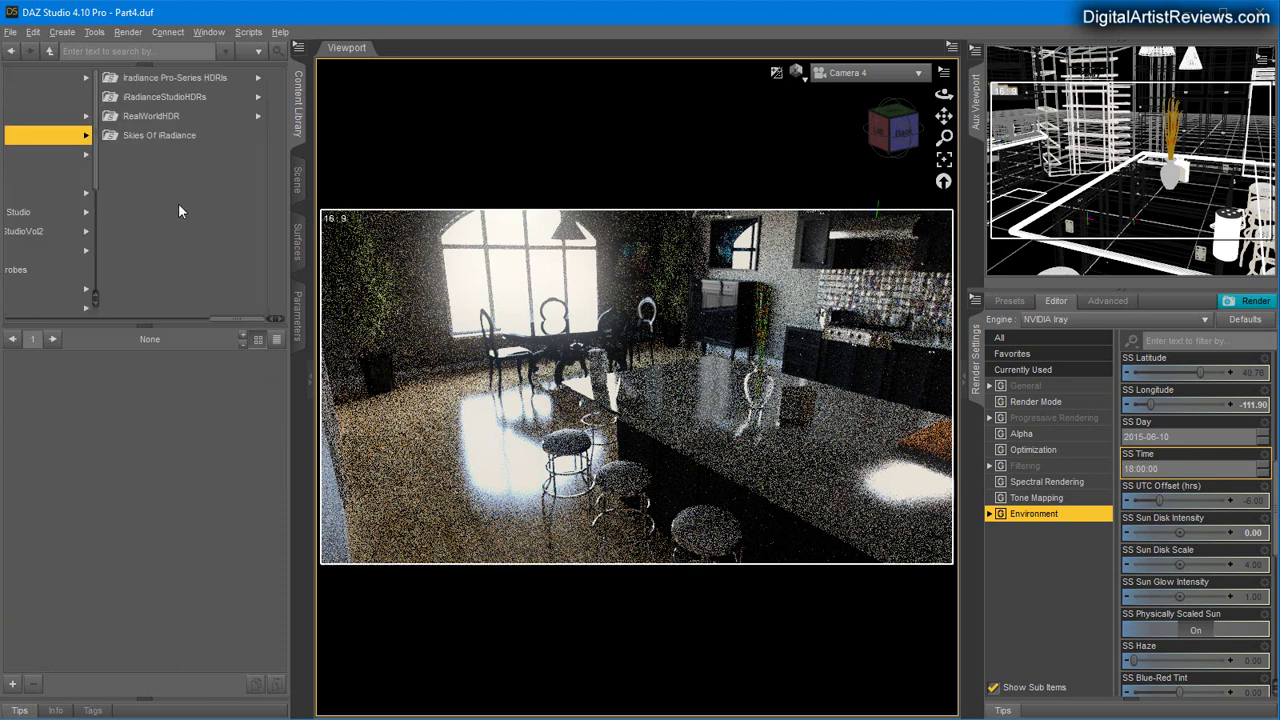
{"action": "left_click", "coordinate": [157, 136]}
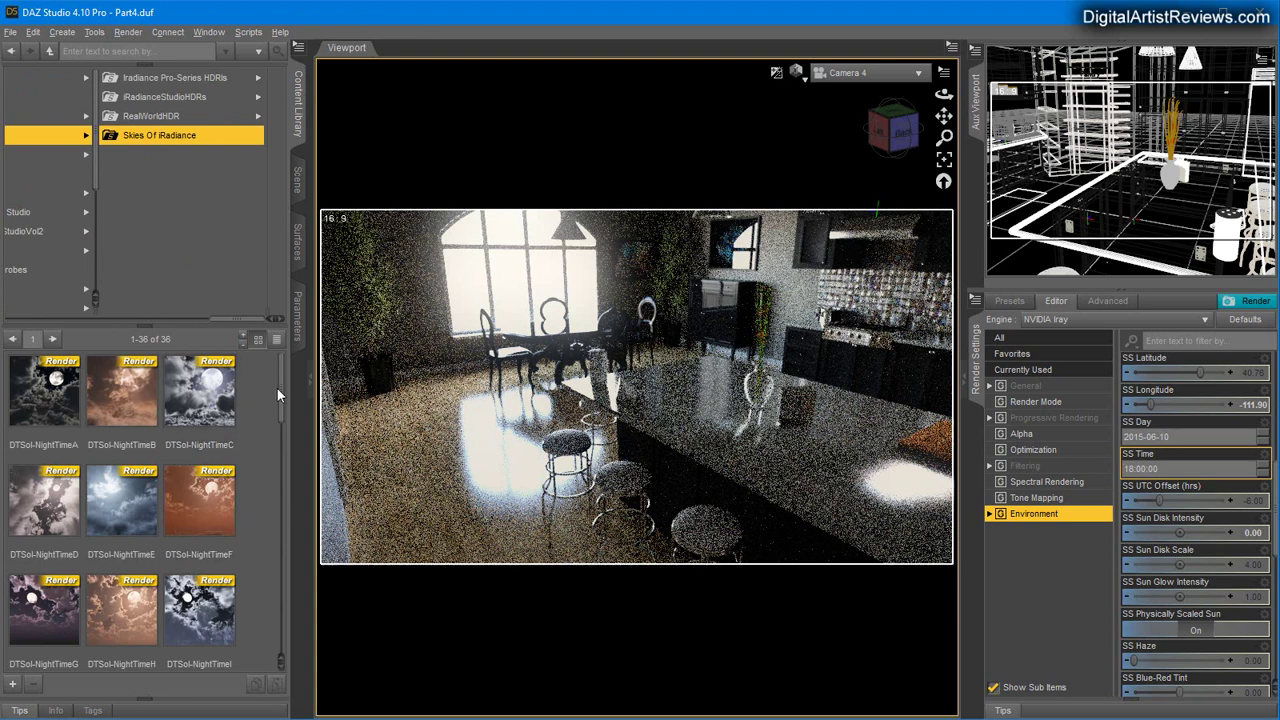
Apply the DTSol-SunnyF sky render preset to the scene and look over the other sky presets.
{"action": "left_click_drag", "start_coordinate": [279, 388], "coordinate": [280, 503]}
{"action": "left_click", "coordinate": [195, 503]}
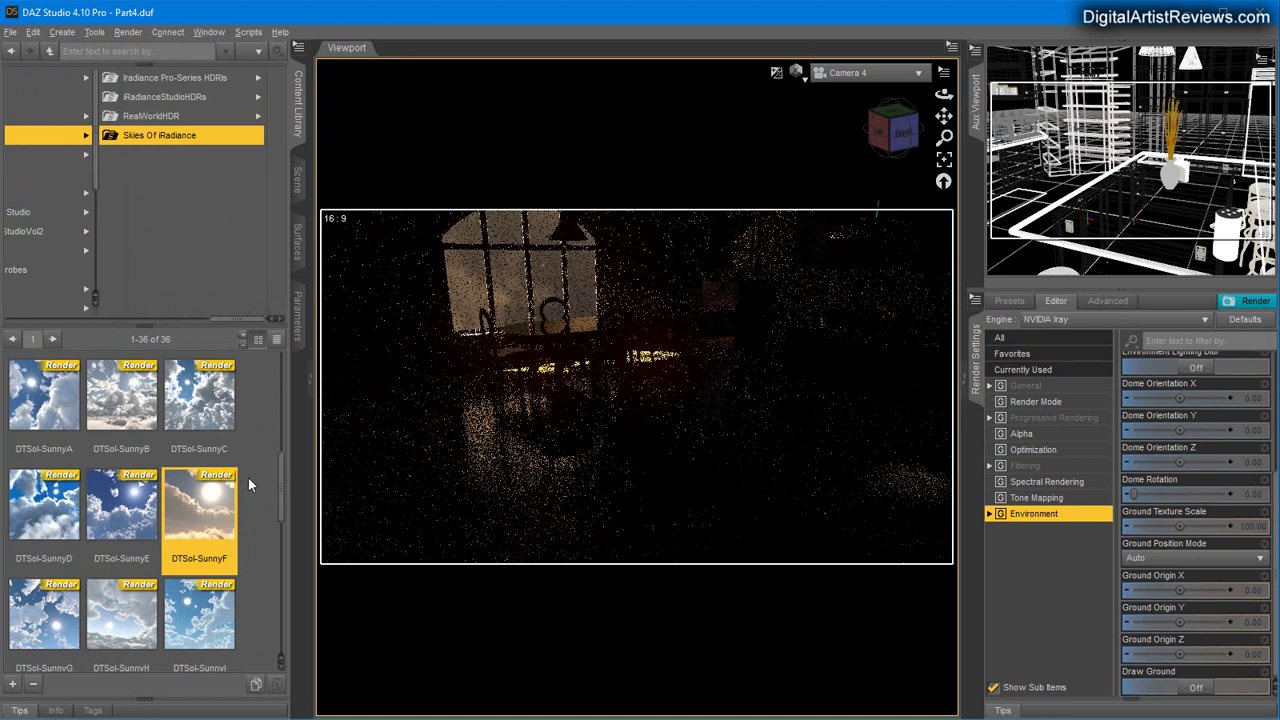
{"action": "scroll", "coordinate": [251, 450], "scroll_direction": "up", "scroll_amount": 5}
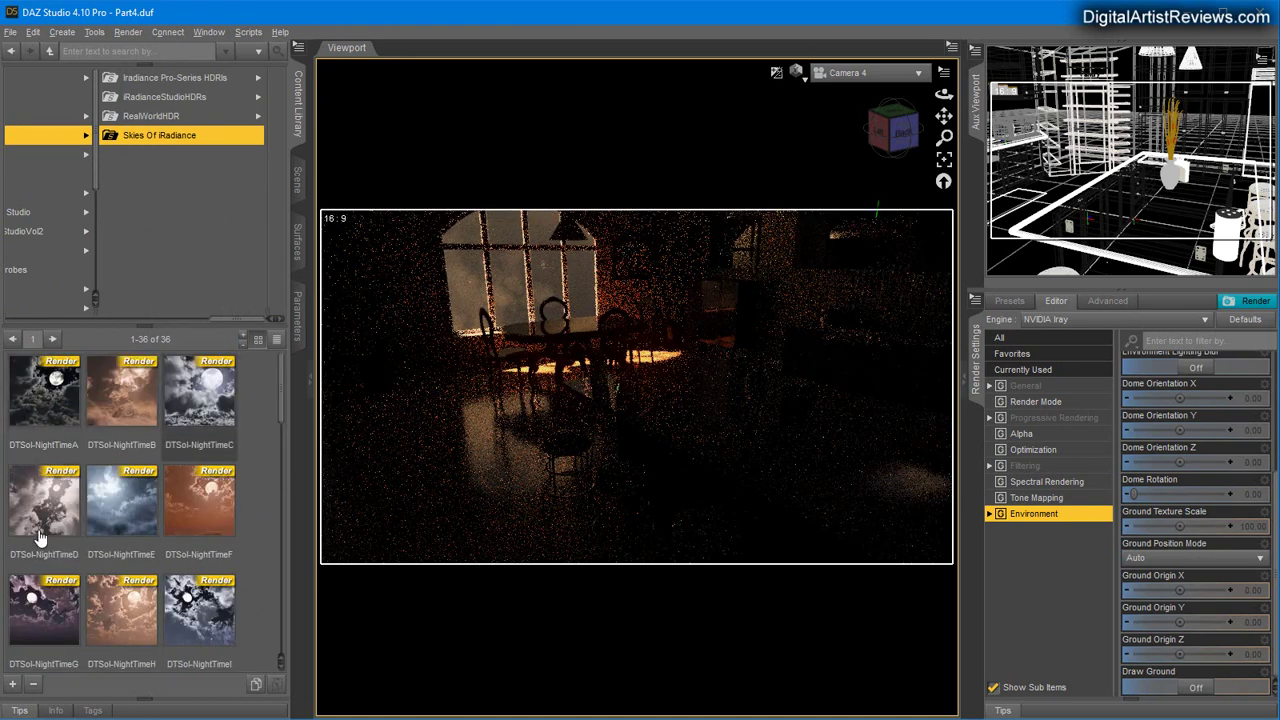
{"action": "scroll", "coordinate": [236, 532], "scroll_direction": "down", "scroll_amount": 3}
{"action": "scroll", "coordinate": [236, 532], "scroll_direction": "down", "scroll_amount": 3}
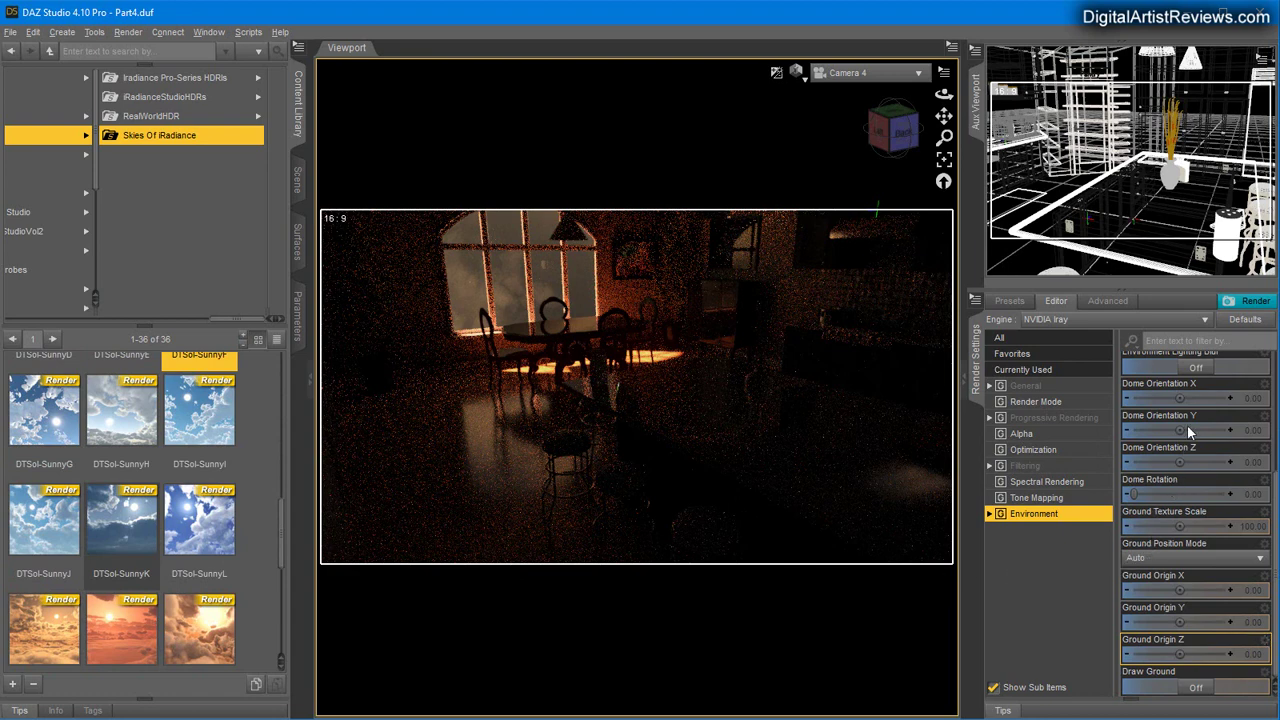
Turn Draw Dome off to compare the preview without the sky backdrop, and turn it back on.
{"action": "scroll", "coordinate": [1191, 494], "scroll_direction": "up", "scroll_amount": 5}
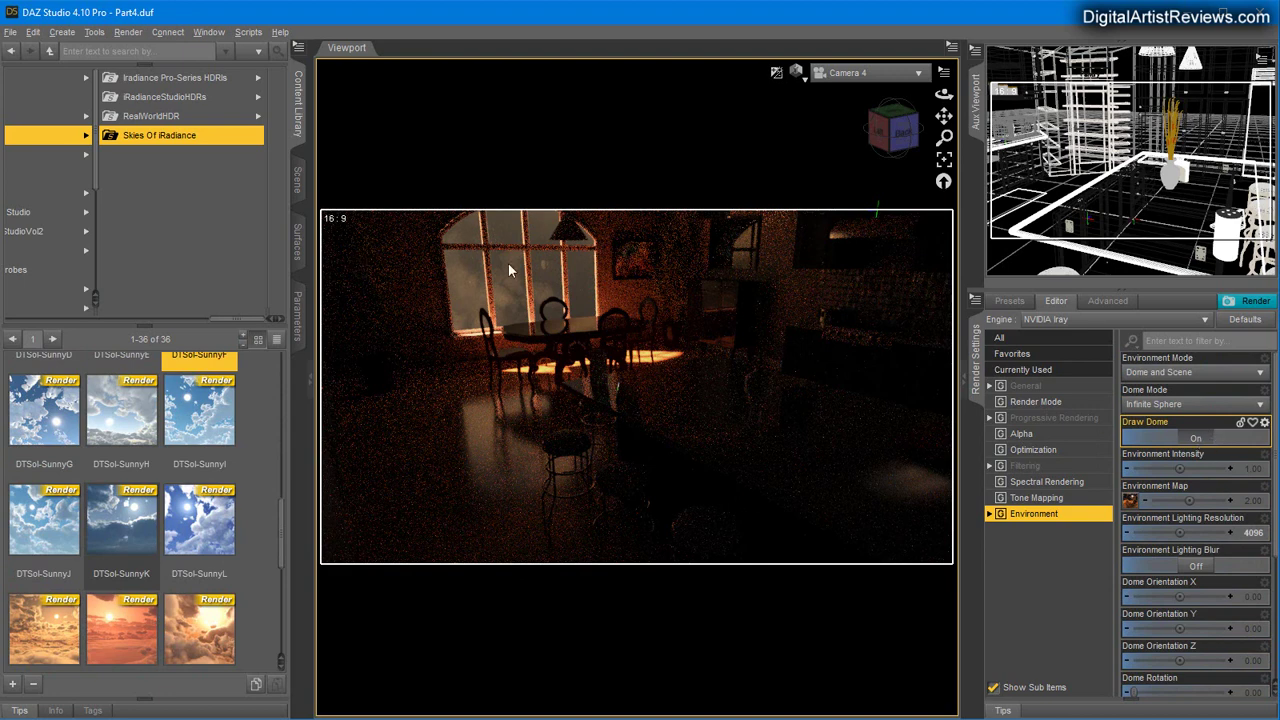
{"action": "left_click", "coordinate": [1195, 440]}
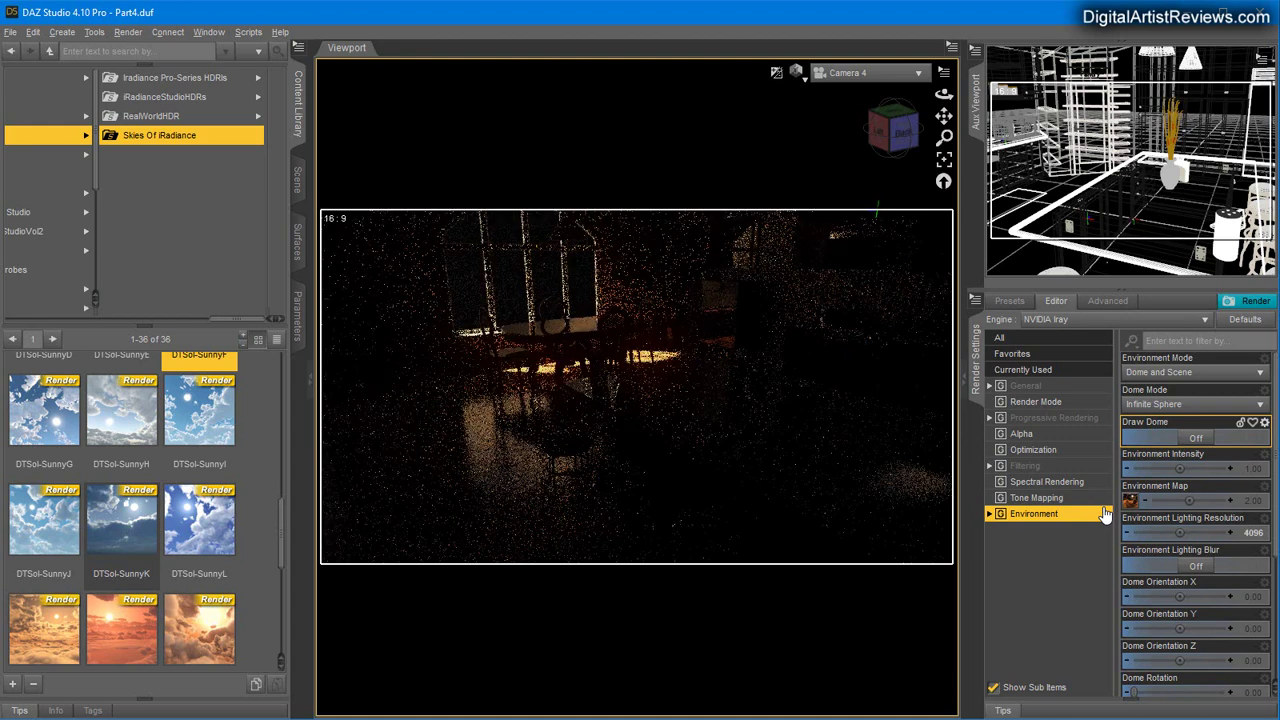
{"action": "left_click", "coordinate": [527, 556]}
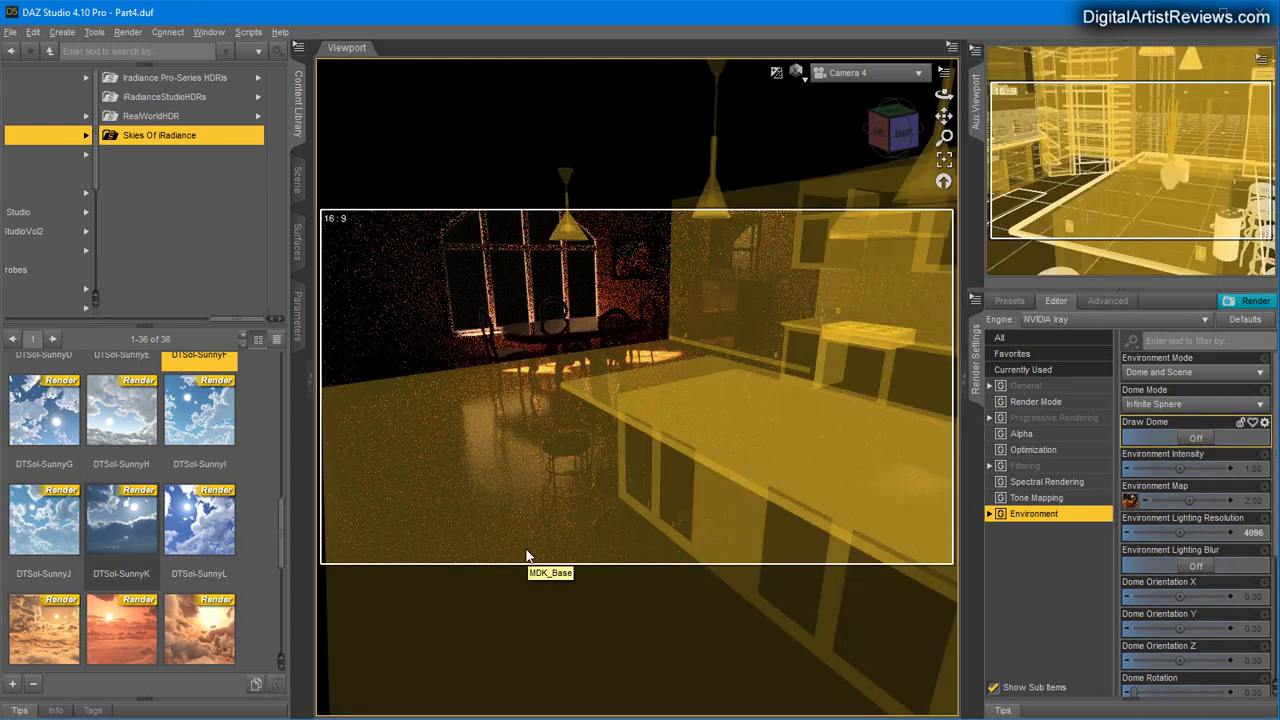
{"action": "left_click", "coordinate": [1198, 439]}
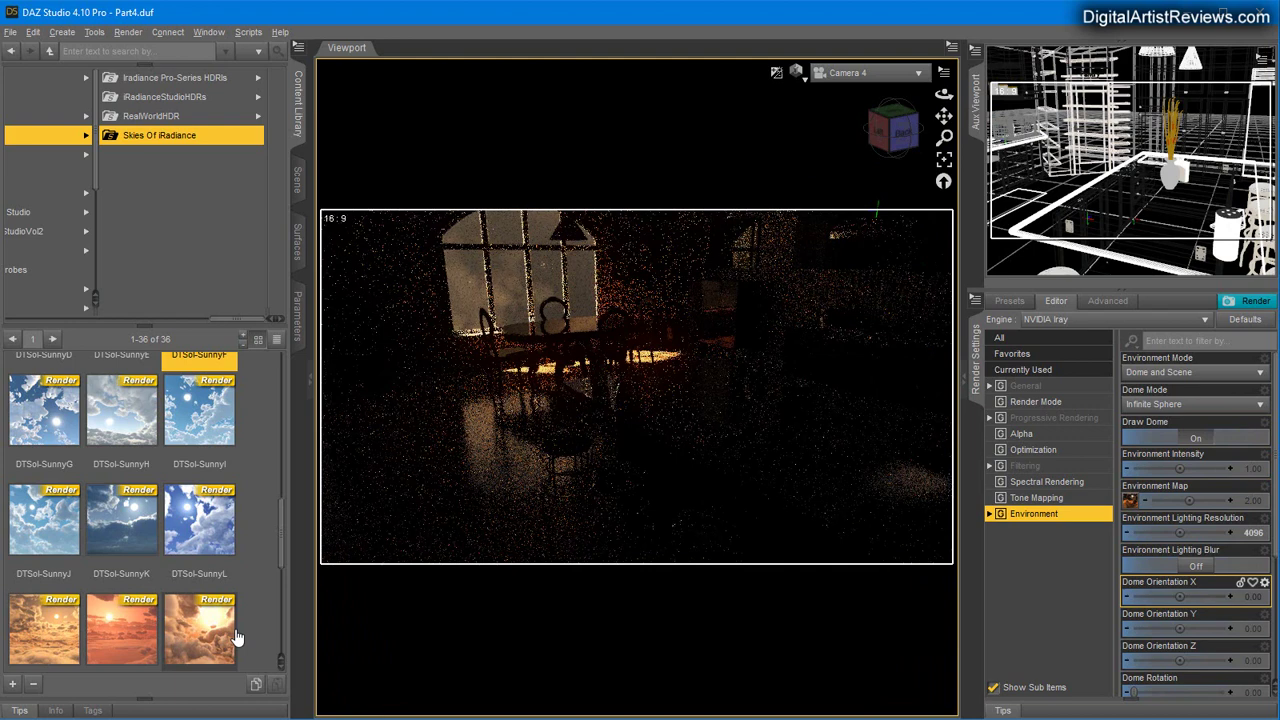
{"action": "mouse_move", "coordinate": [238, 637]}
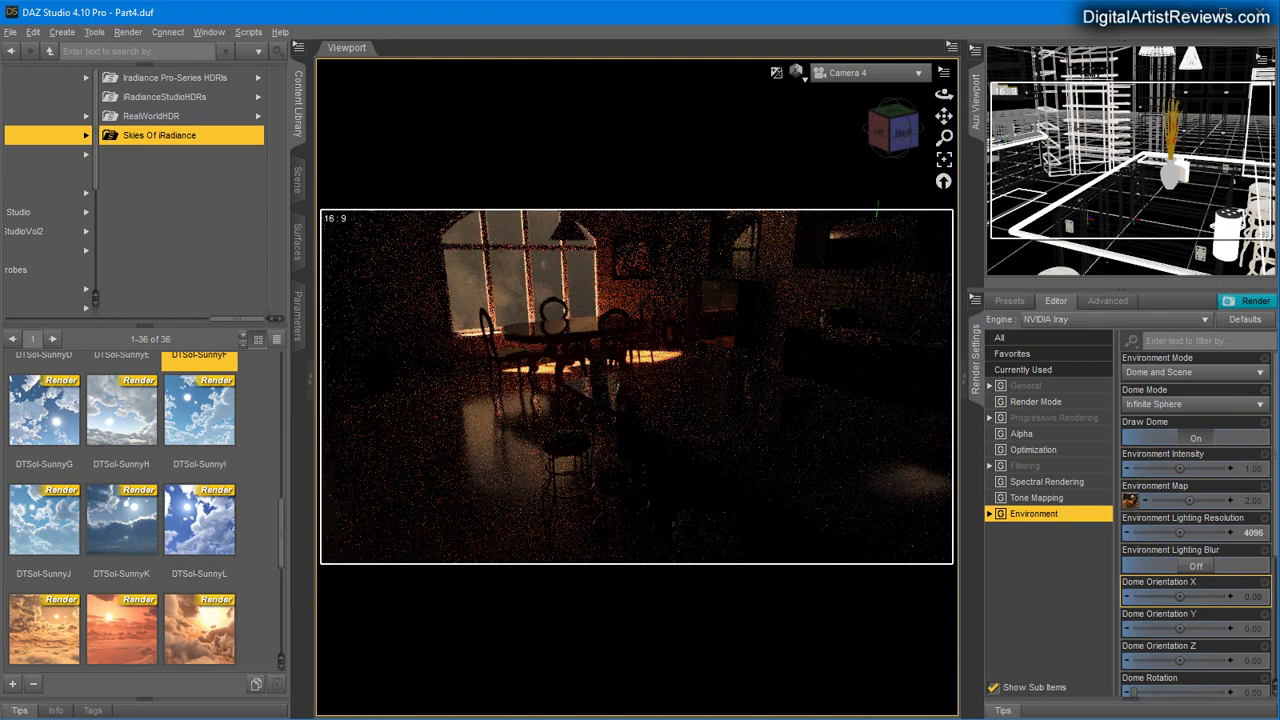
Set the Environment Map value to 20 to brighten the sky lighting.
{"action": "left_click", "coordinate": [1254, 502]}
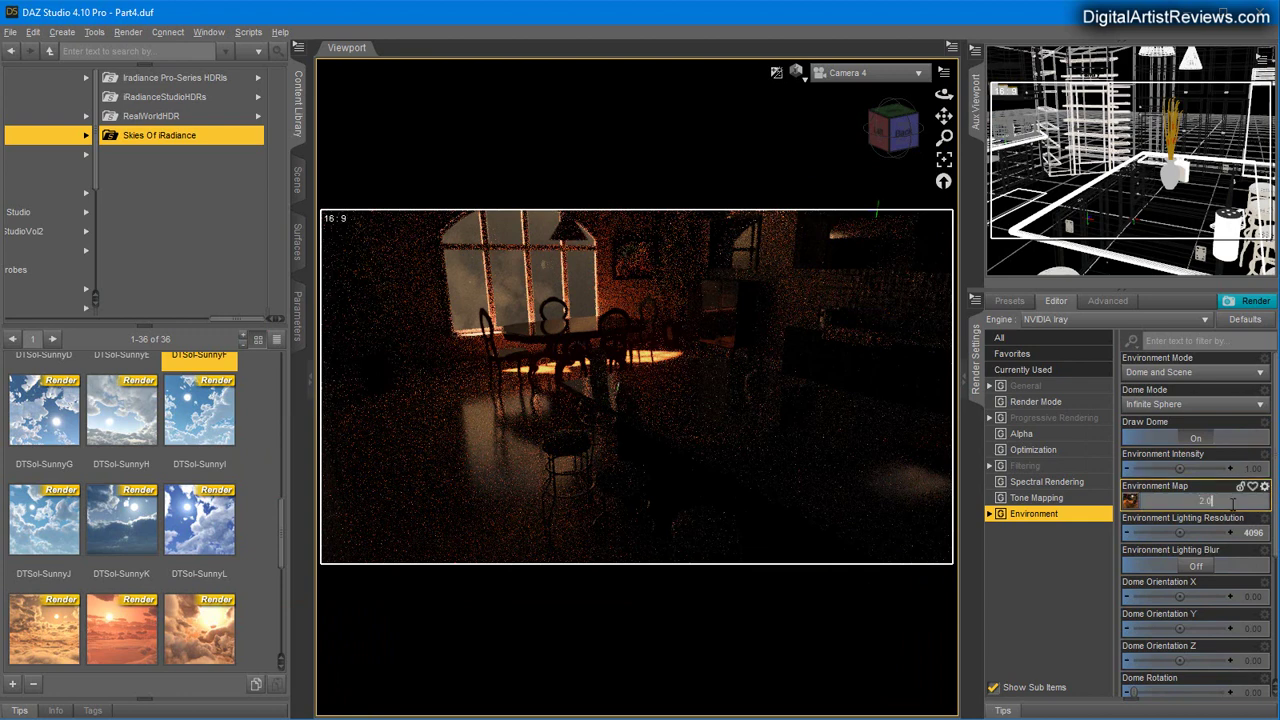
{"action": "left_click_drag", "start_coordinate": [1233, 505], "coordinate": [1075, 502]}
{"action": "type", "text": "20"}
{"action": "key", "text": "Return"}
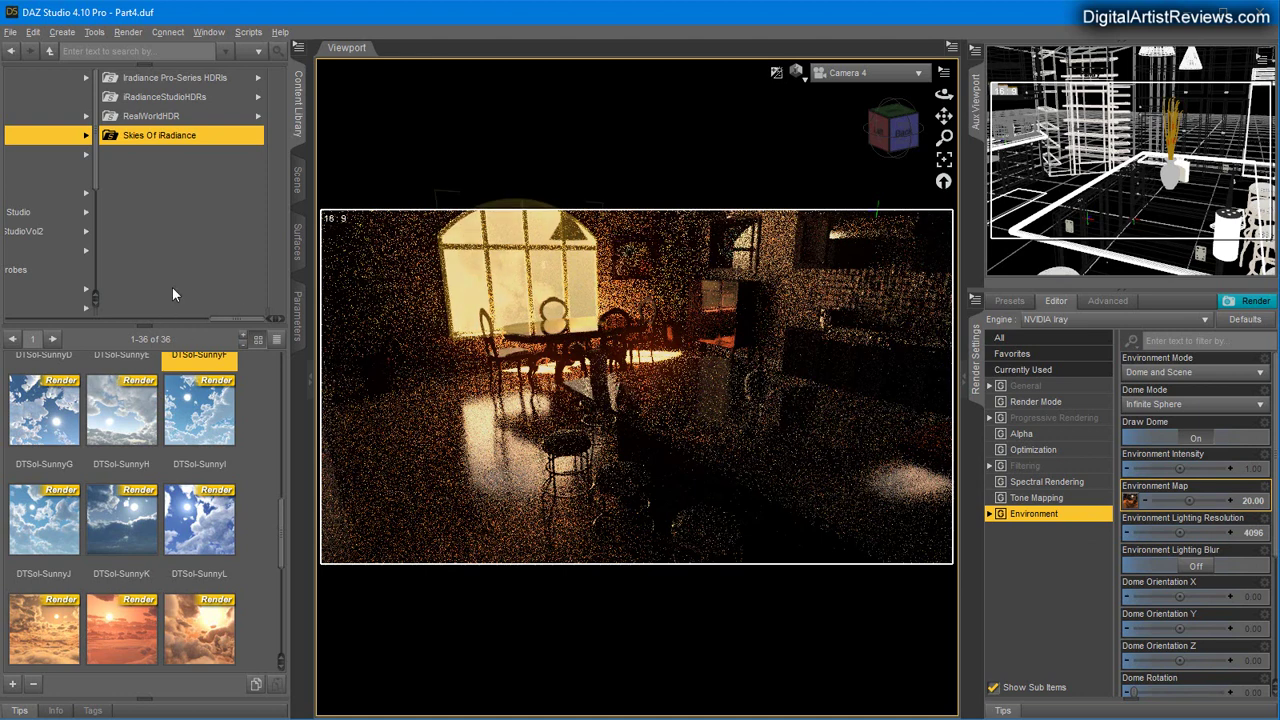
Raise the Environment Map value to 40 to brighten the DTSol-SunnyF sky lighting in the kitchen.
{"action": "left_click", "coordinate": [1246, 507]}
{"action": "type", "text": "40"}
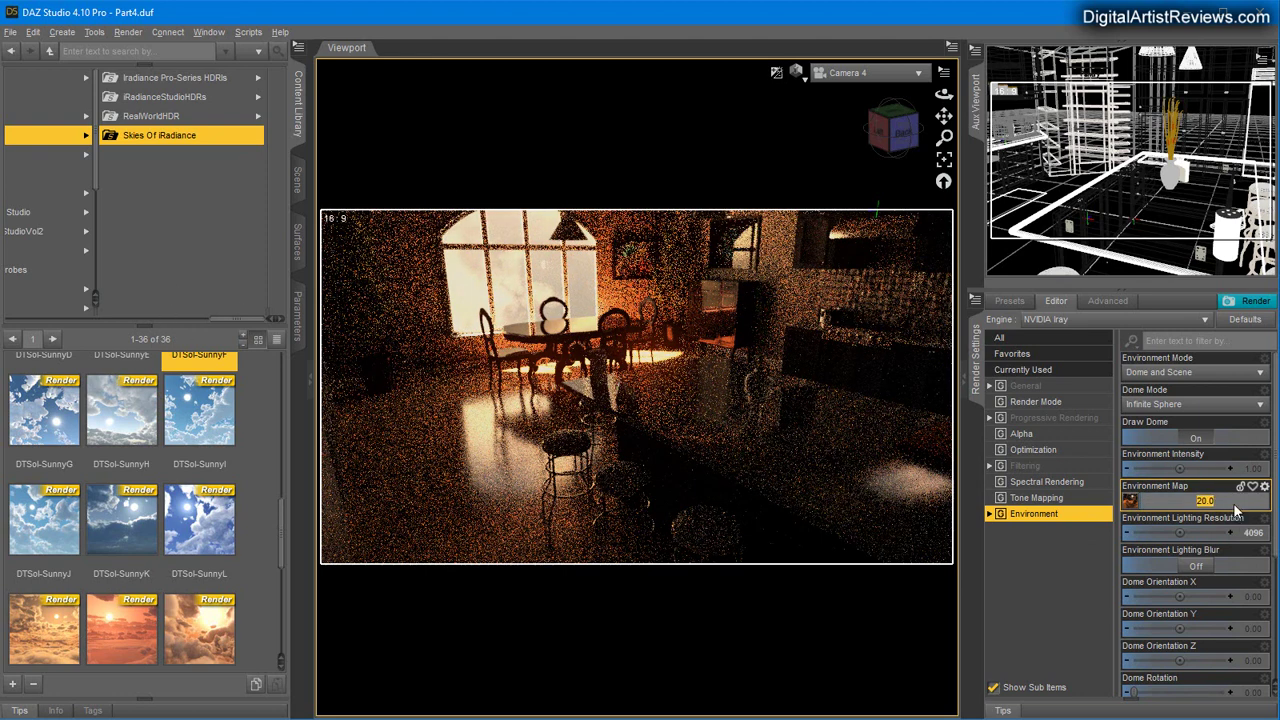
{"action": "key", "text": "Return"}
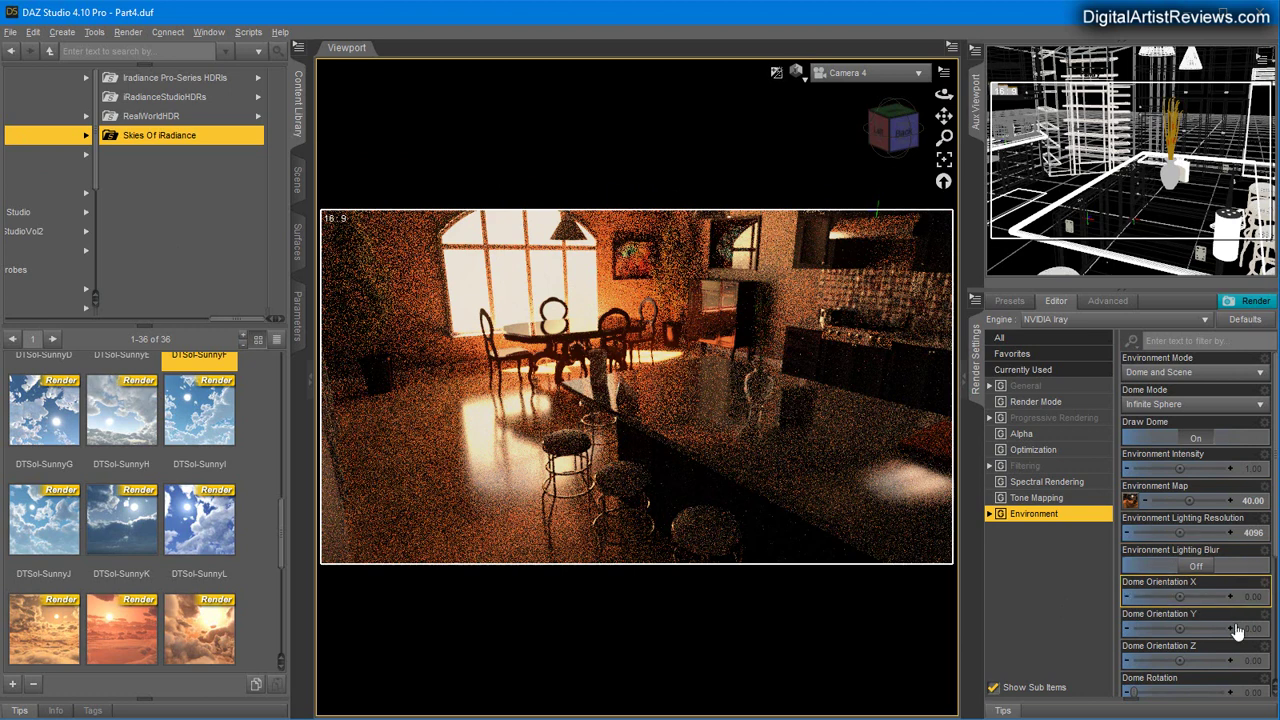
Rotate the sky to move the sunlight on the kitchen floor, trying Dome Rotation values of 45 and 90.
{"action": "scroll", "coordinate": [1230, 610], "scroll_direction": "down", "scroll_amount": 3}
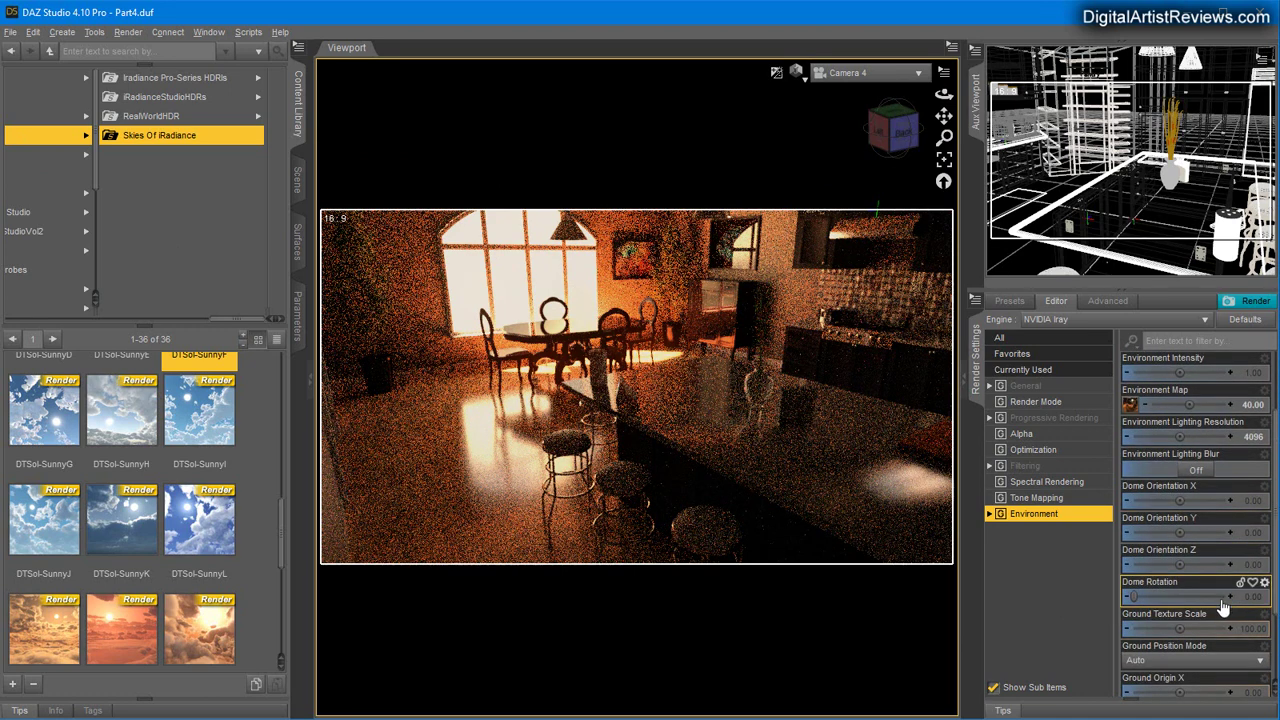
{"action": "left_click", "coordinate": [1249, 597]}
{"action": "type", "text": "45"}
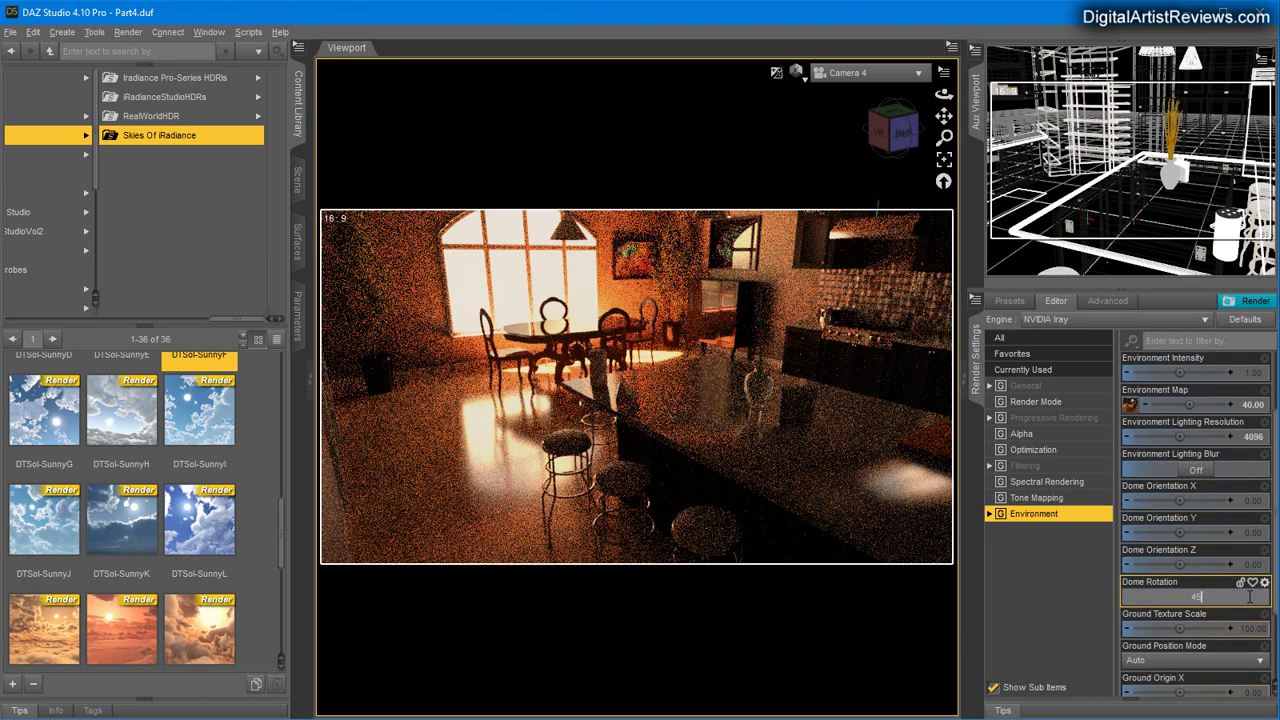
{"action": "key", "text": "Return"}
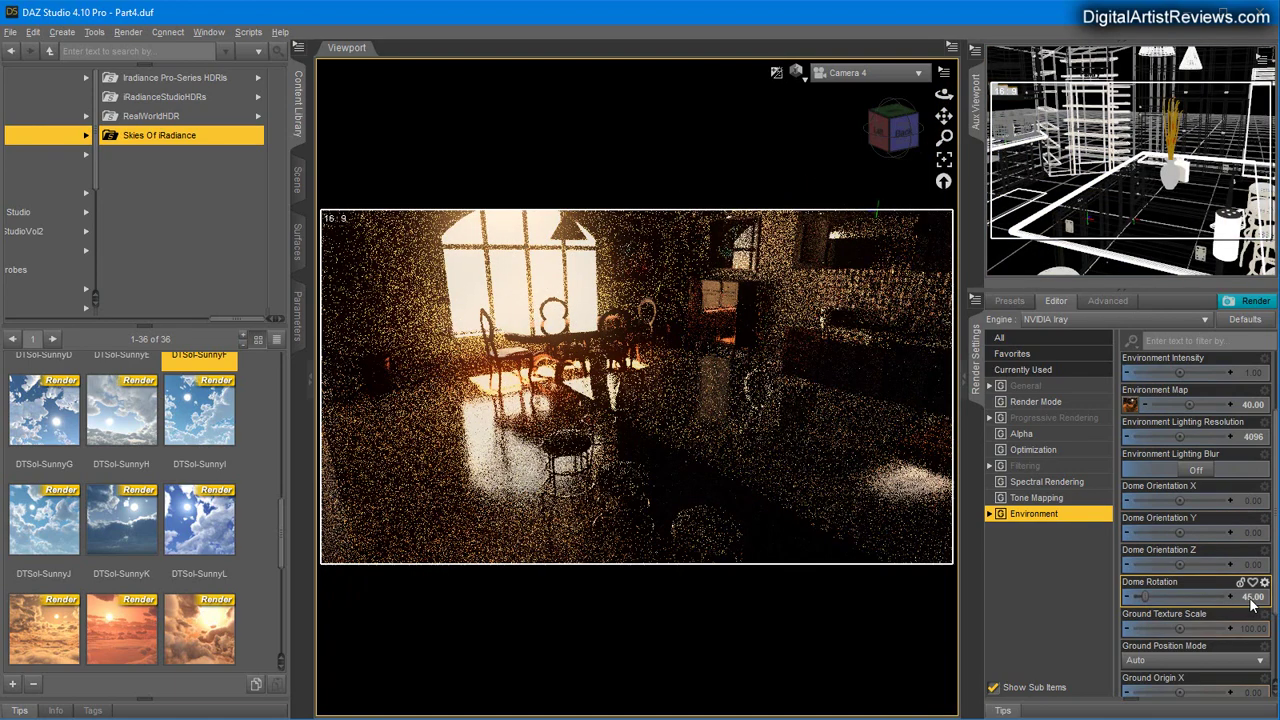
{"action": "left_click", "coordinate": [1250, 597]}
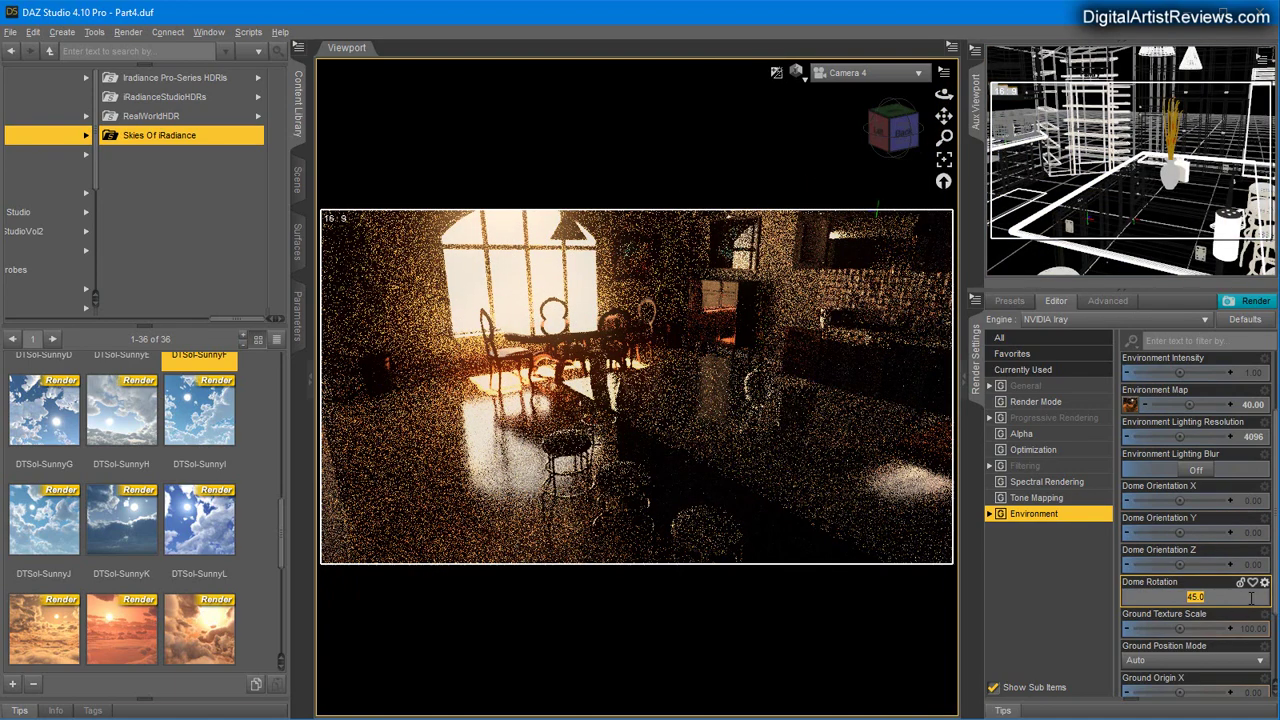
{"action": "type", "text": "90"}
{"action": "key", "text": "Return"}
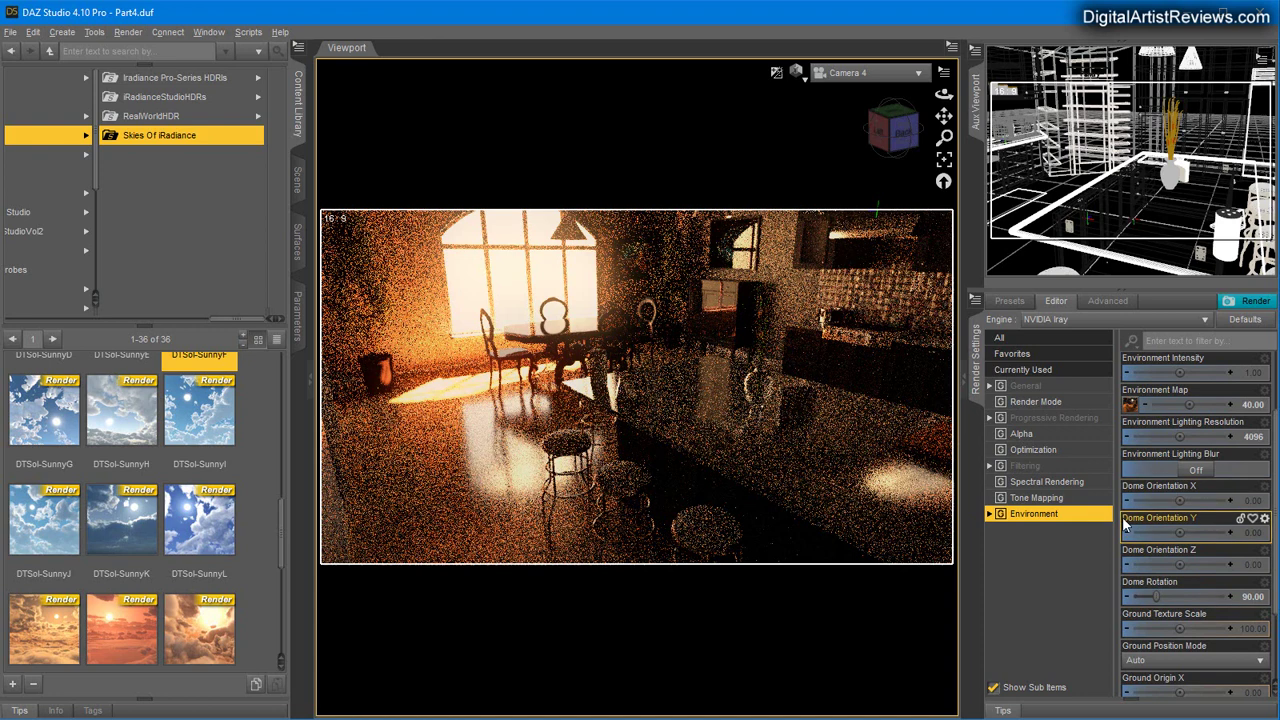
Tilt the sky by setting Dome Orientation X to 20, and return Dome Rotation to 45.
{"action": "left_click", "coordinate": [1250, 503]}
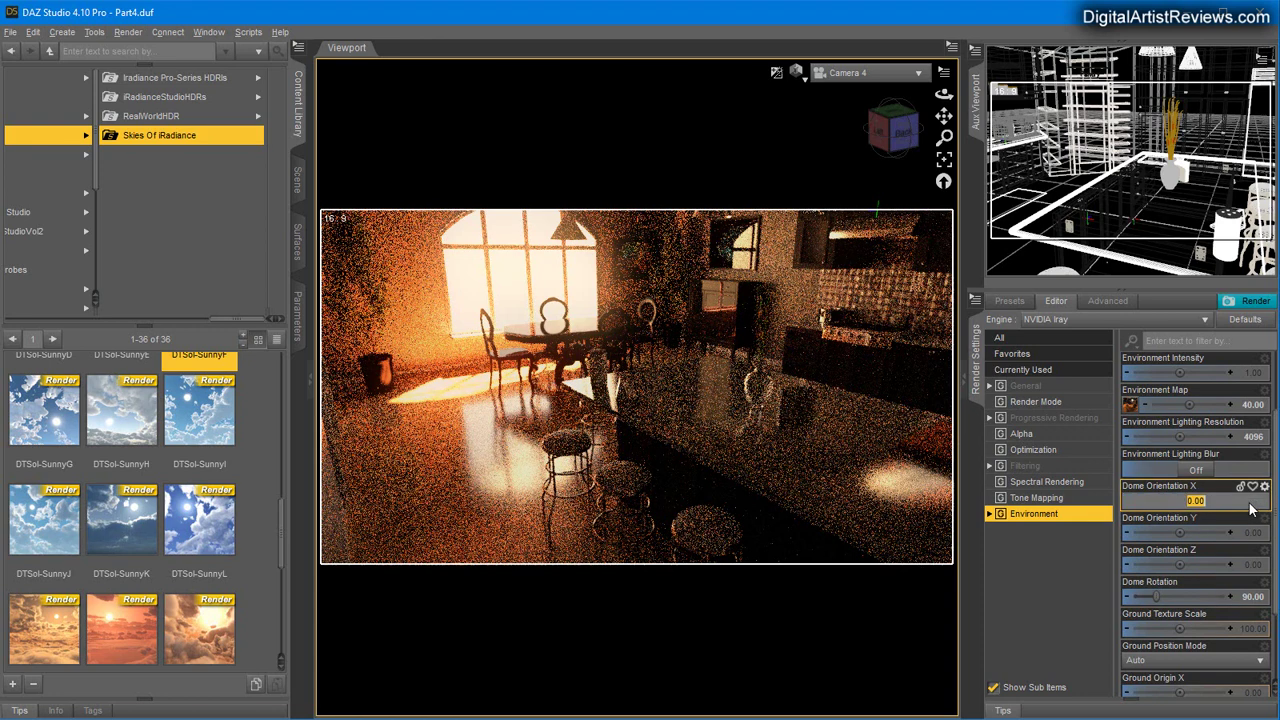
{"action": "type", "text": "20"}
{"action": "key", "text": "Return"}
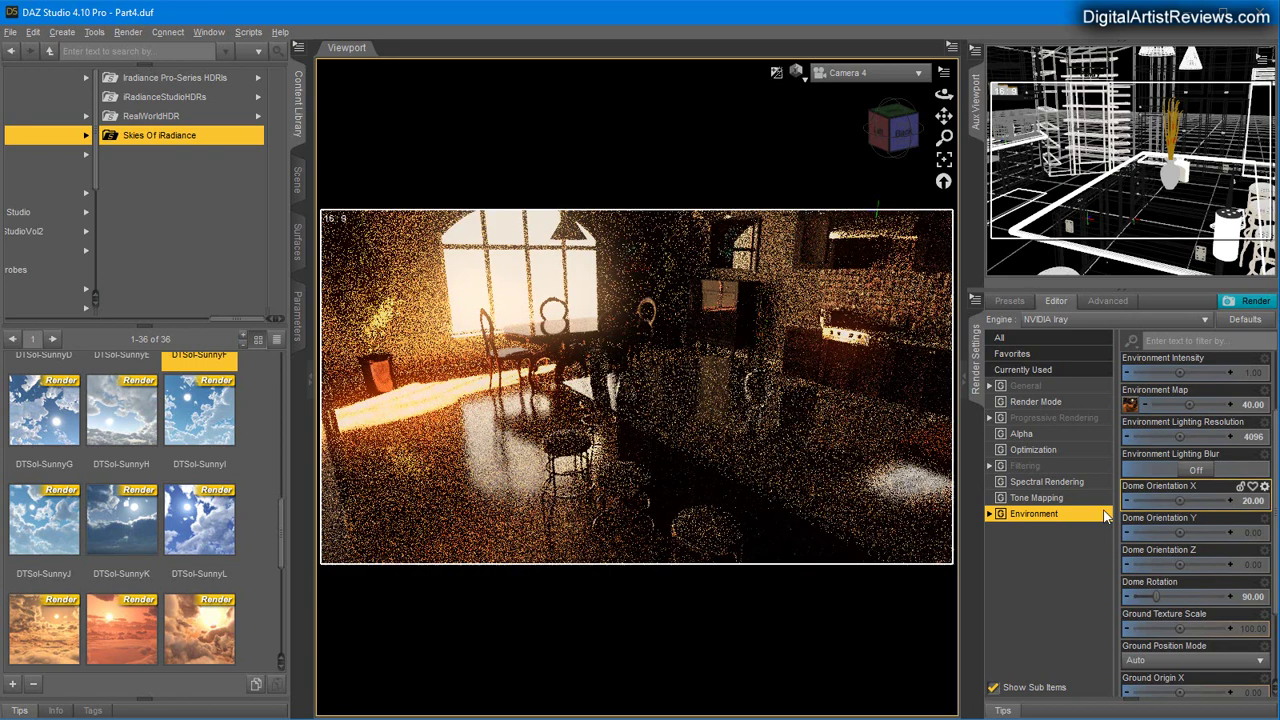
{"action": "left_click", "coordinate": [1250, 597]}
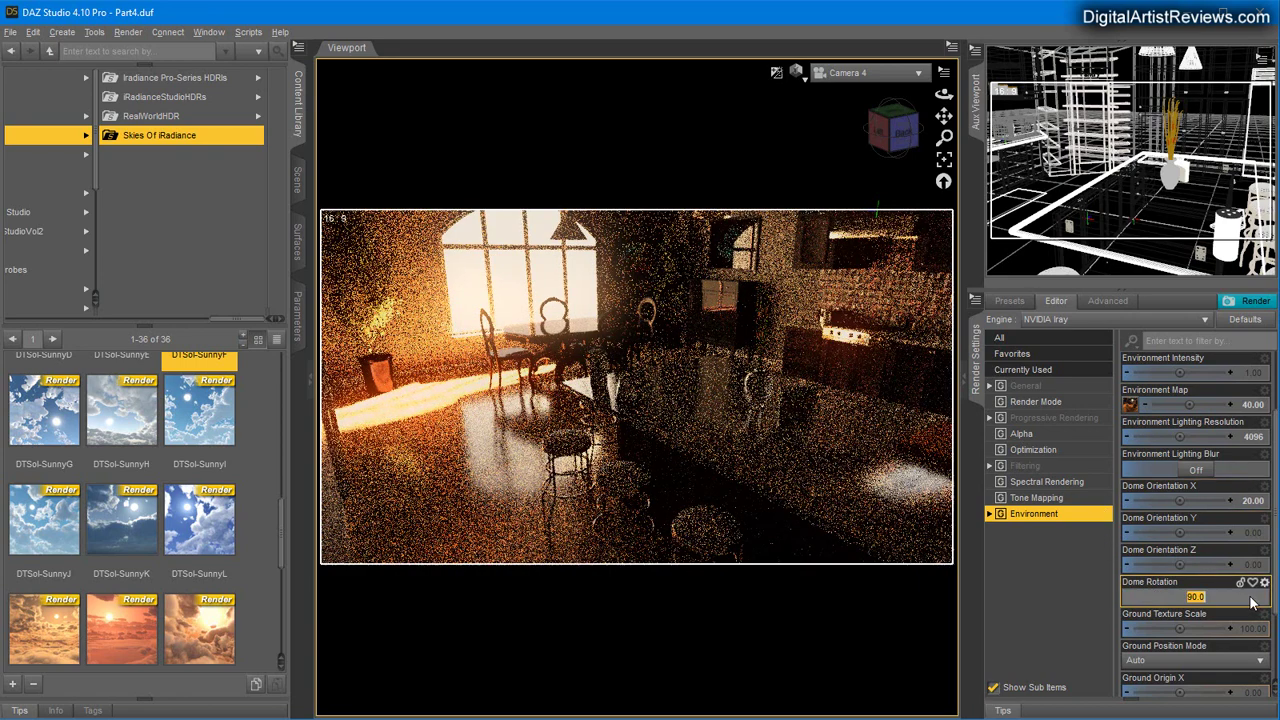
{"action": "type", "text": "45"}
{"action": "key", "text": "Return"}
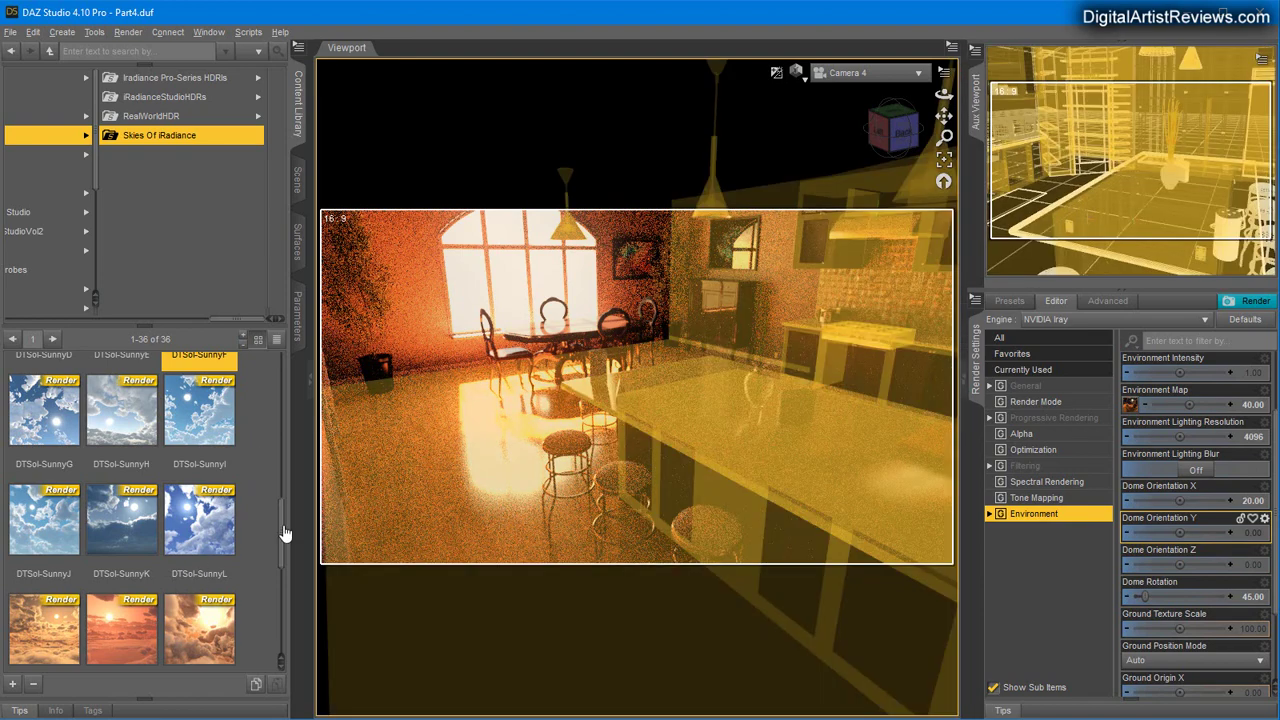
Apply the DTSol-SunnyH sky render preset and set its Environment Map value to 40.
{"action": "double_click", "coordinate": [135, 437]}
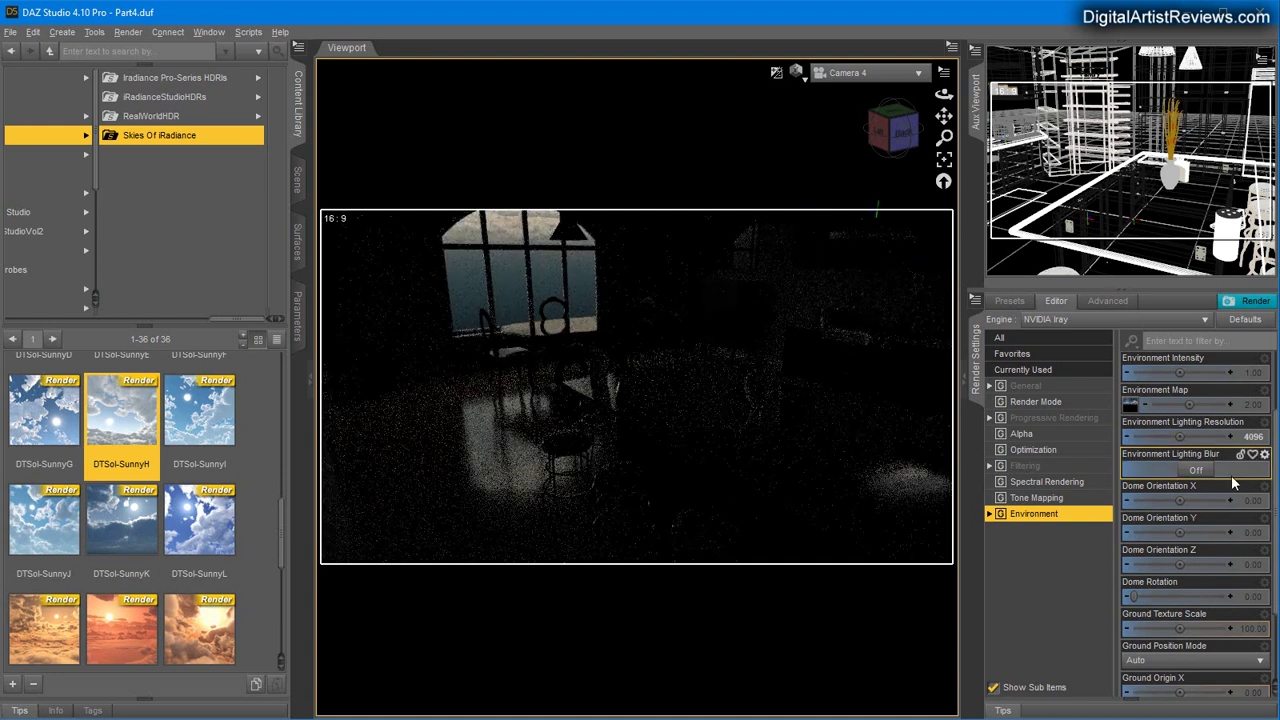
{"action": "scroll", "coordinate": [1231, 475], "scroll_direction": "up", "scroll_amount": 3}
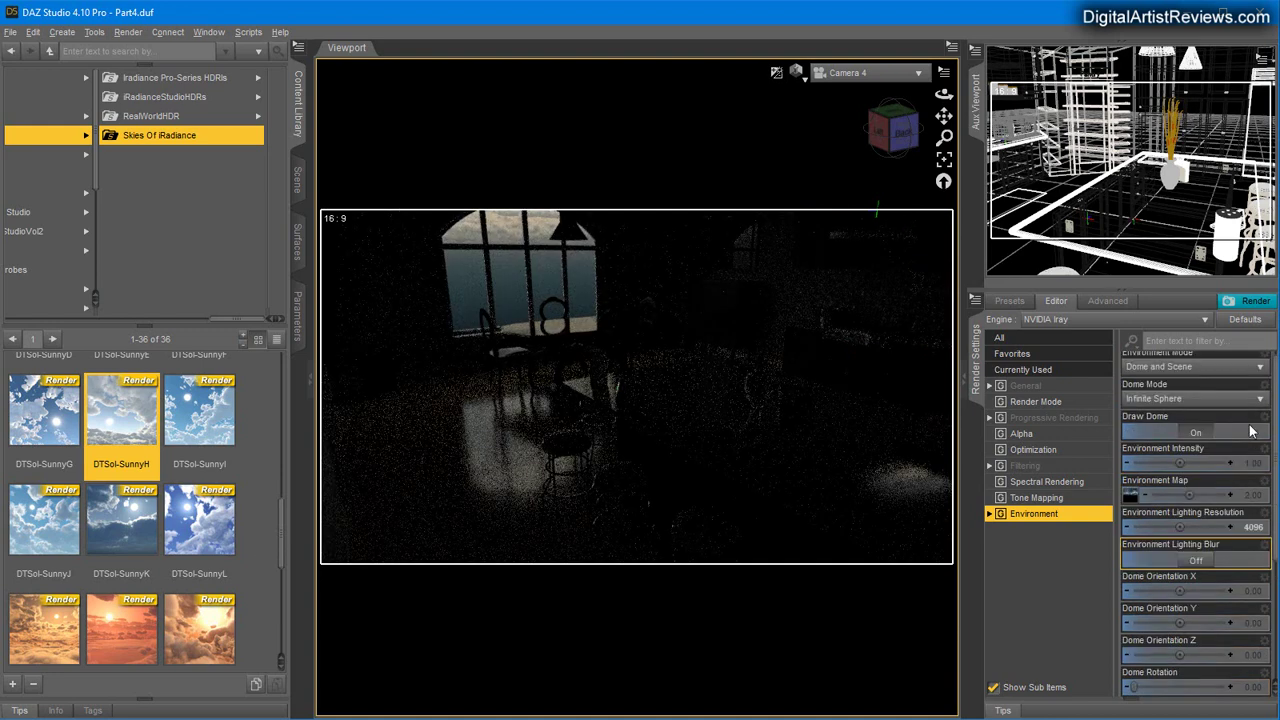
{"action": "left_click", "coordinate": [1254, 506]}
{"action": "type", "text": "40"}
{"action": "key", "text": "Return"}
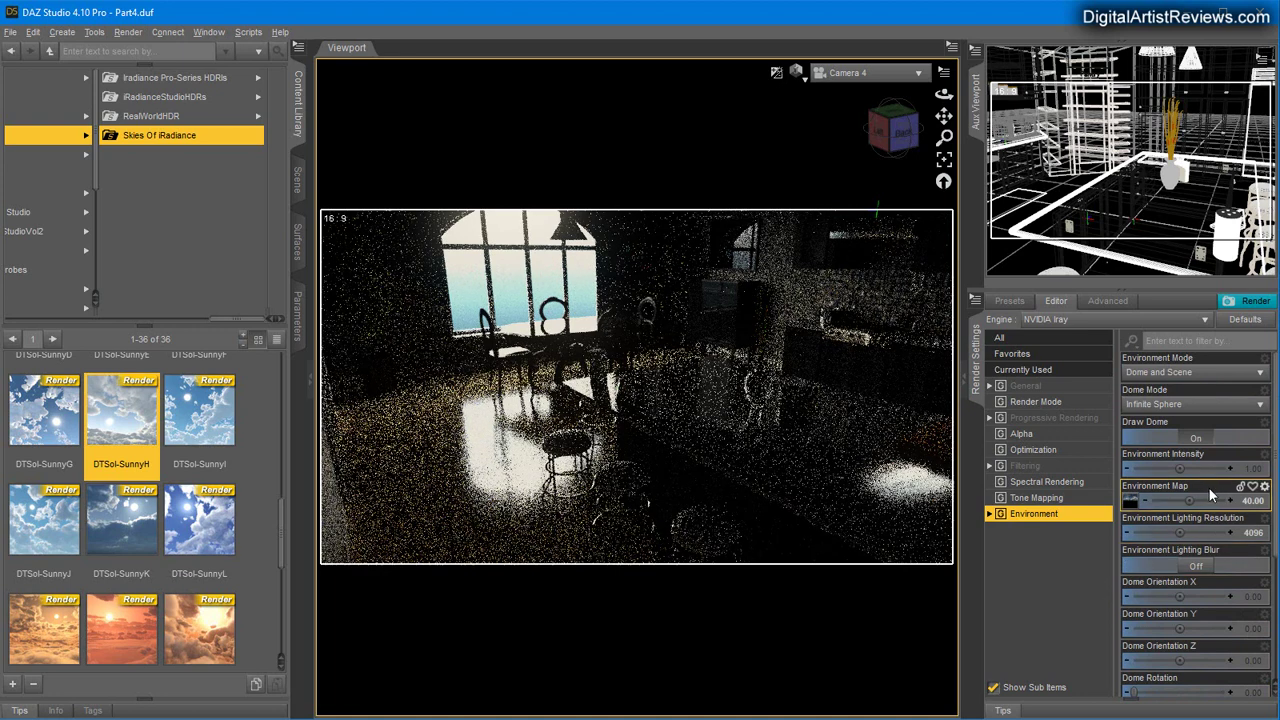
Set Dome Rotation to 180 for the DTSol-SunnyH sky and orbit Camera 4 slightly around the kitchen.
{"action": "scroll", "coordinate": [1224, 610], "scroll_direction": "down", "scroll_amount": 3}
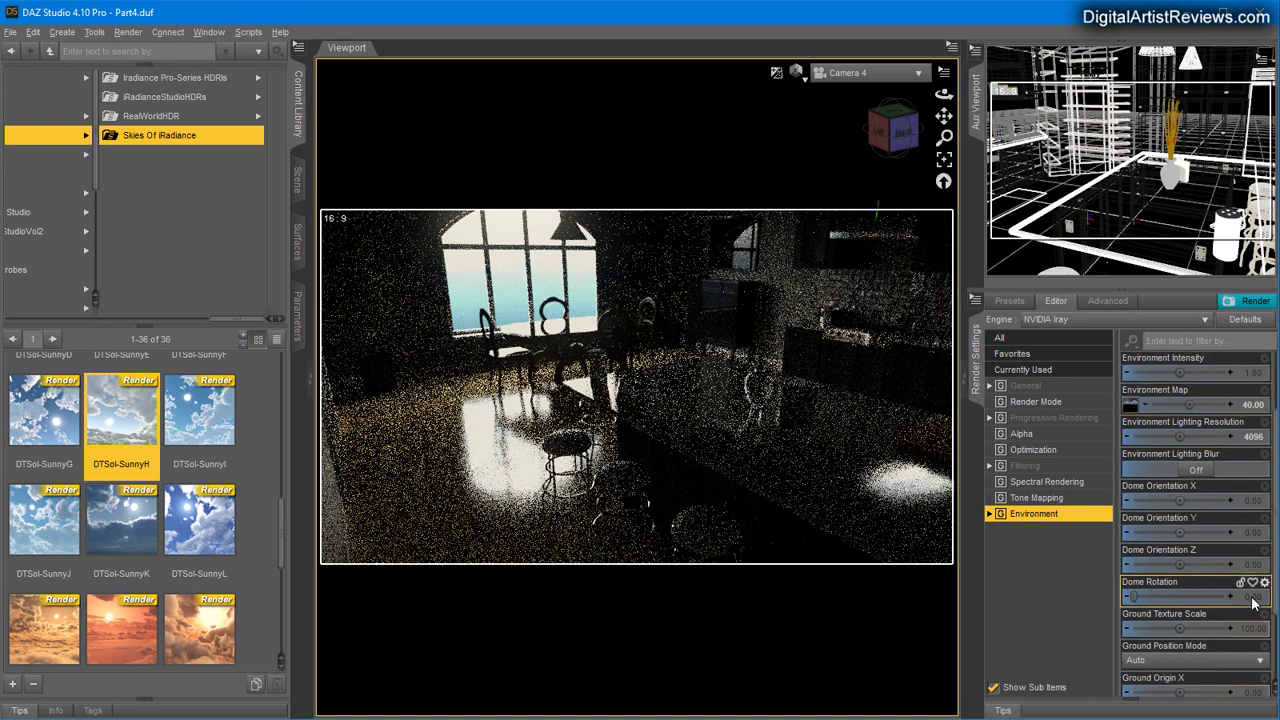
{"action": "left_click", "coordinate": [1253, 598]}
{"action": "type", "text": "180"}
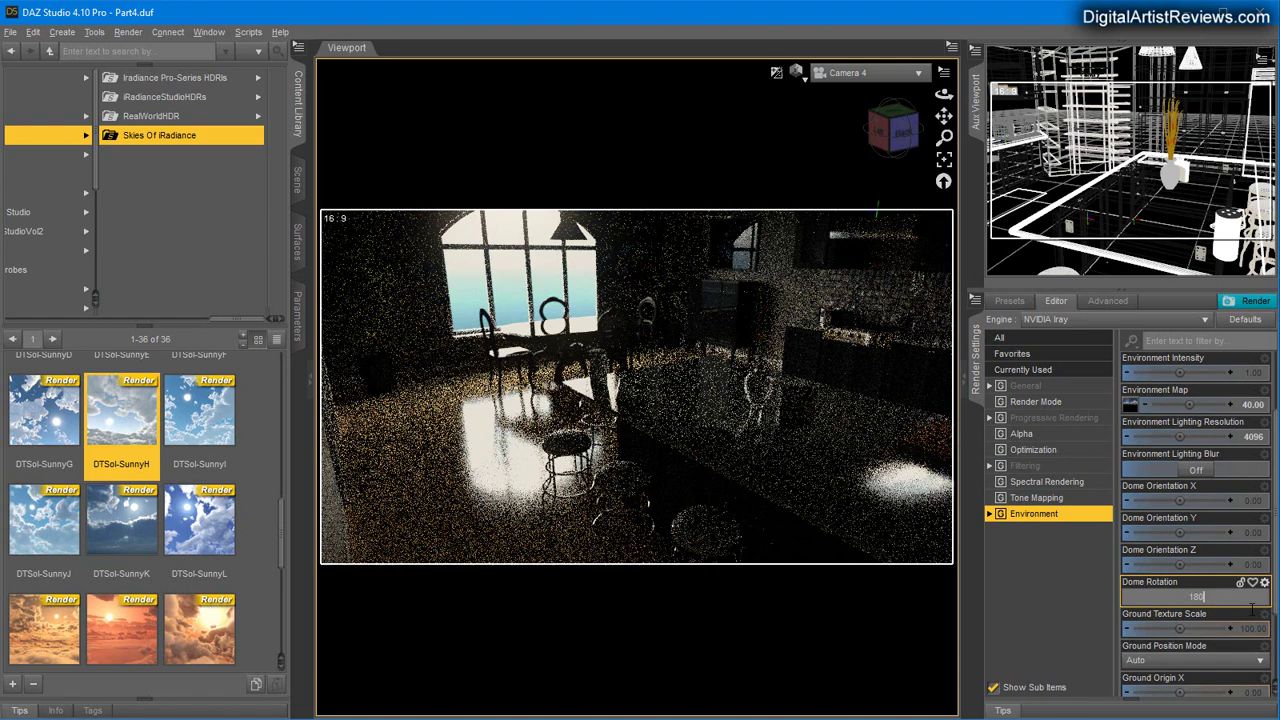
{"action": "key", "text": "Return"}
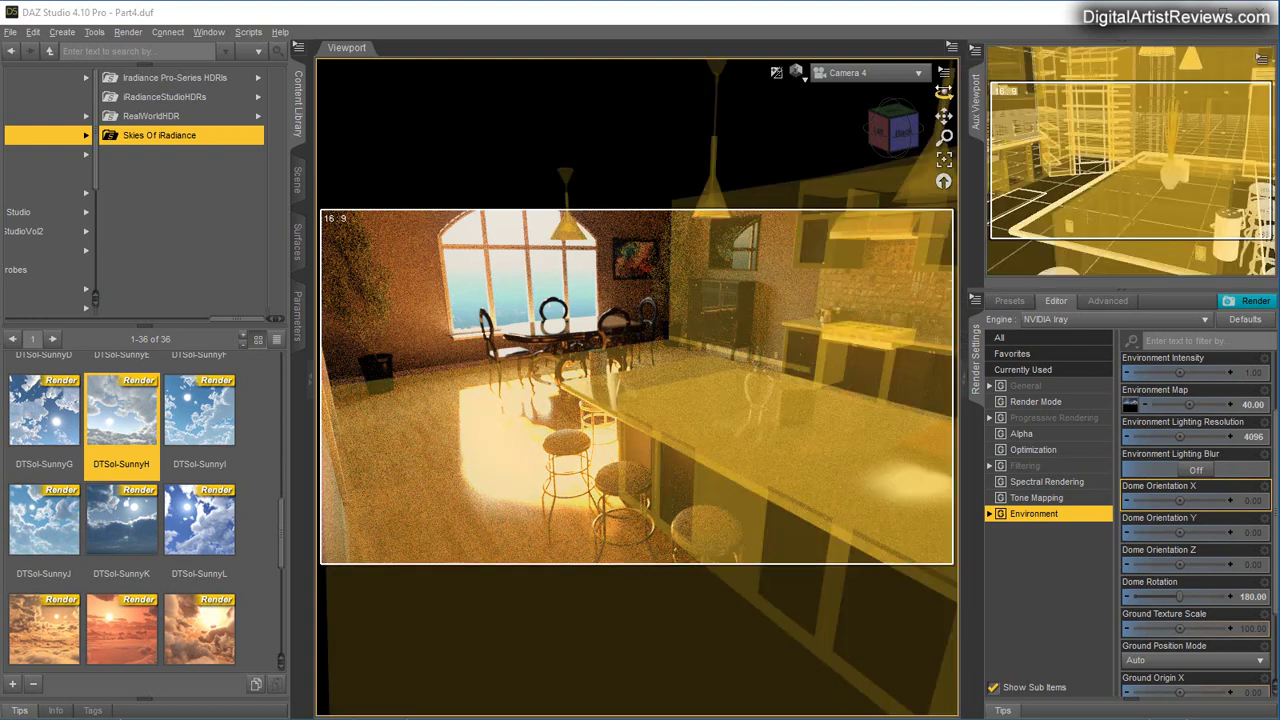
{"action": "left_click_drag", "start_coordinate": [945, 98], "coordinate": [894, 100]}
{"action": "left_click_drag", "start_coordinate": [627, 372], "coordinate": [621, 372]}
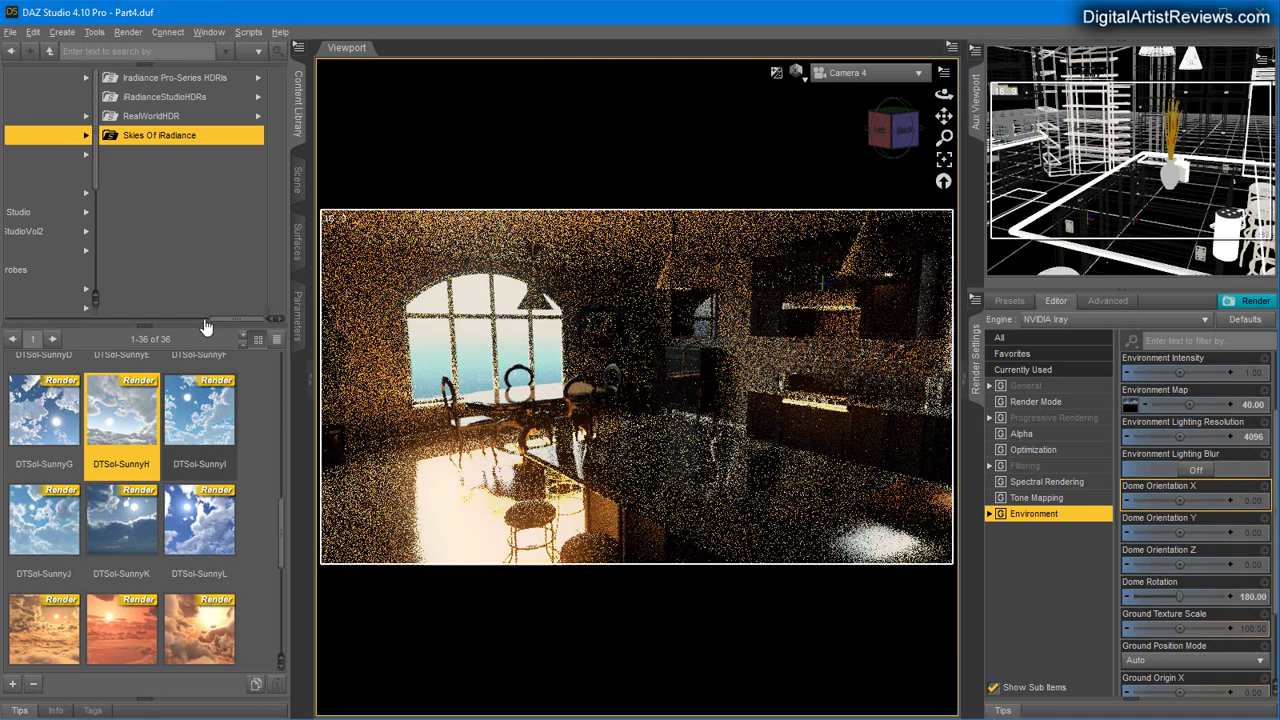
Open the No DOF folder of Cake and Bob's light presets and browse to the end of its HDRI presets.
{"action": "left_click_drag", "start_coordinate": [190, 321], "coordinate": [170, 321]}
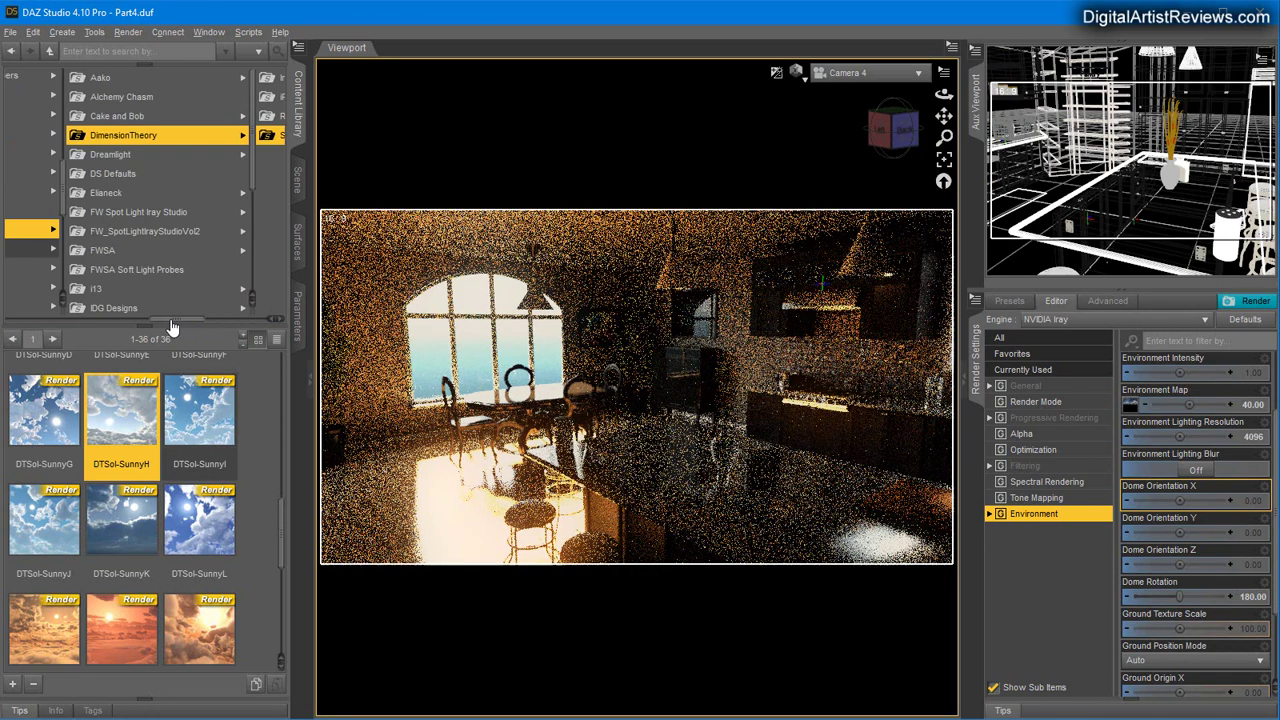
{"action": "left_click", "coordinate": [106, 135]}
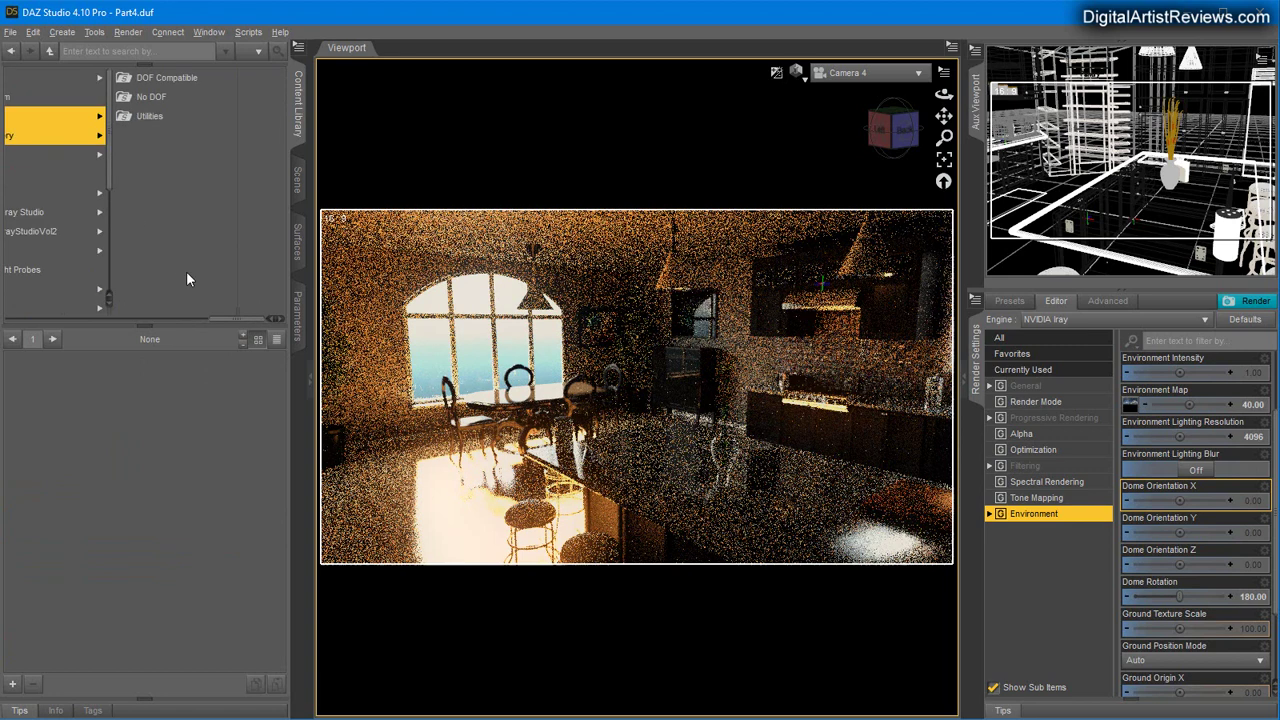
{"action": "left_click_drag", "start_coordinate": [219, 320], "coordinate": [171, 321]}
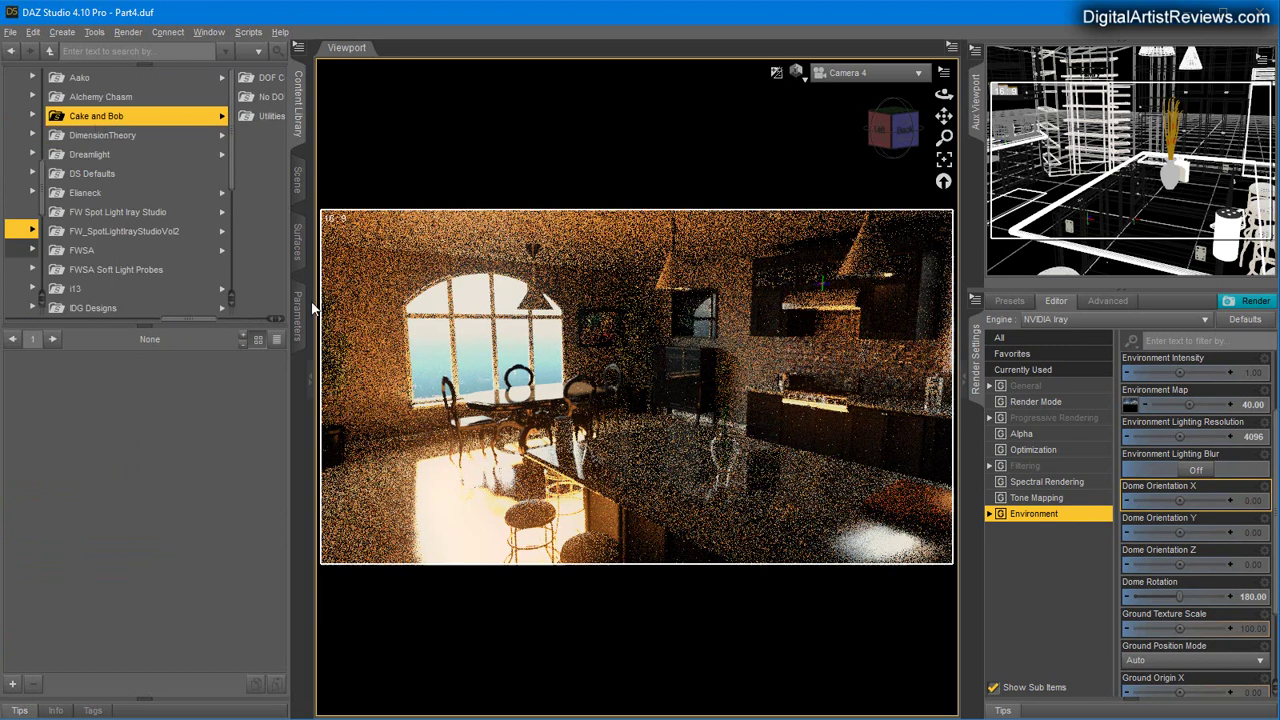
{"action": "left_click", "coordinate": [272, 322]}
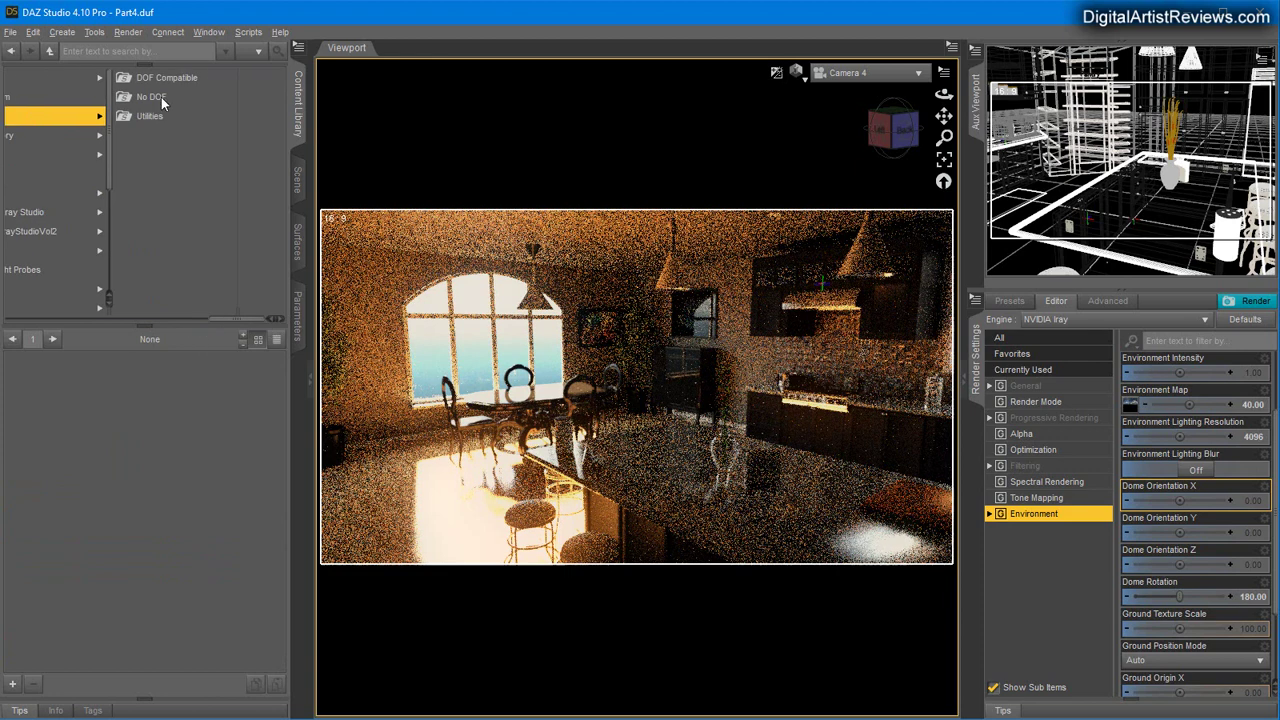
{"action": "left_click", "coordinate": [139, 96]}
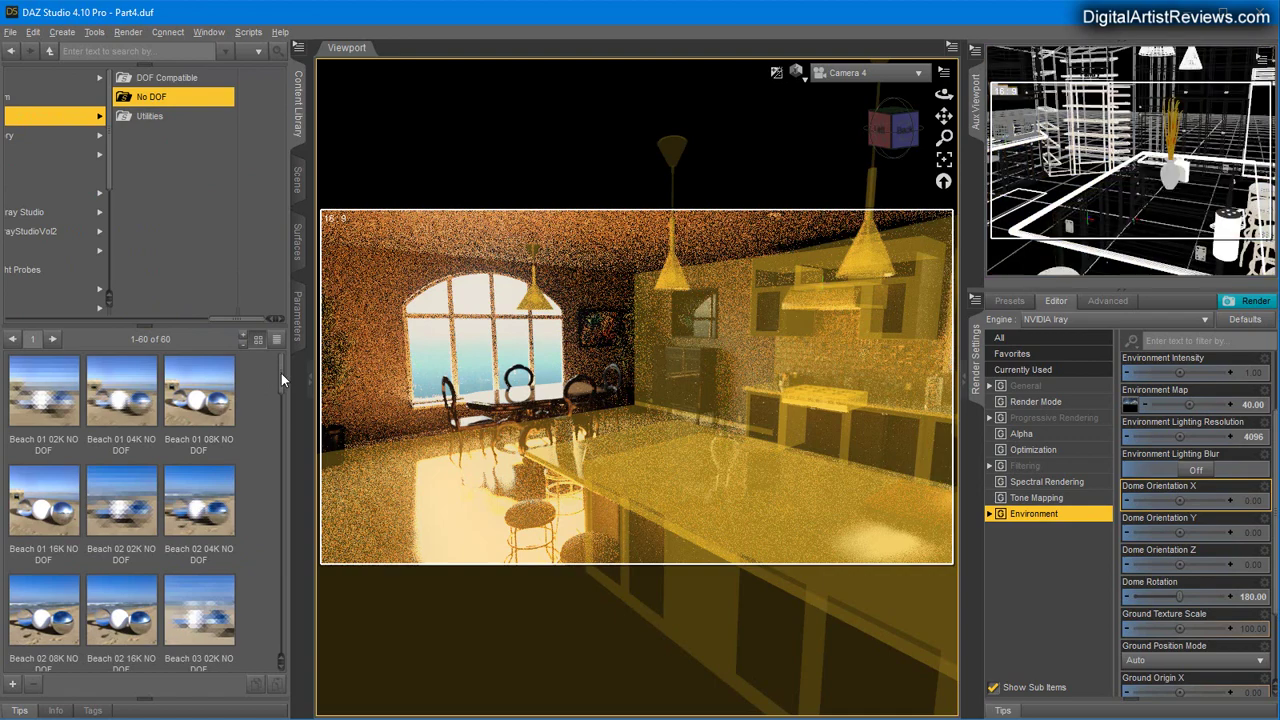
{"action": "left_click_drag", "start_coordinate": [281, 373], "coordinate": [279, 656]}
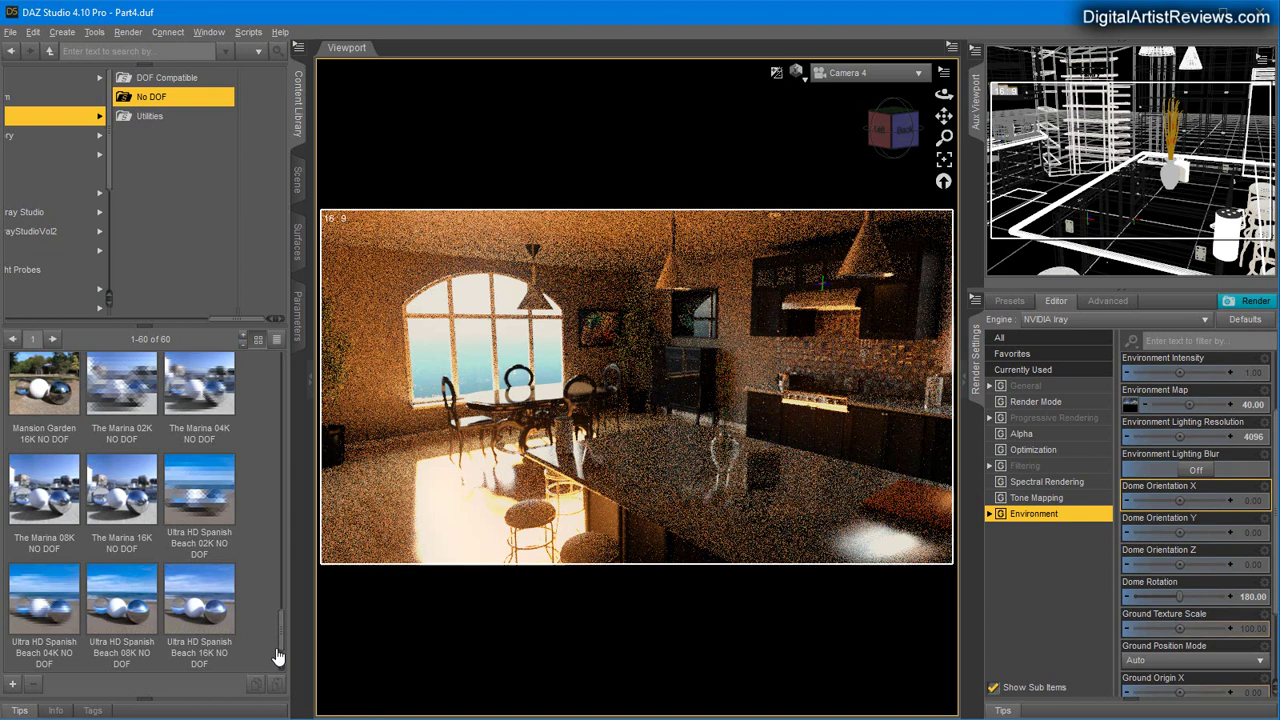
Apply The Marina 04K NO DOF preset and examine the marina backdrop through the arched window.
{"action": "left_click", "coordinate": [198, 402]}
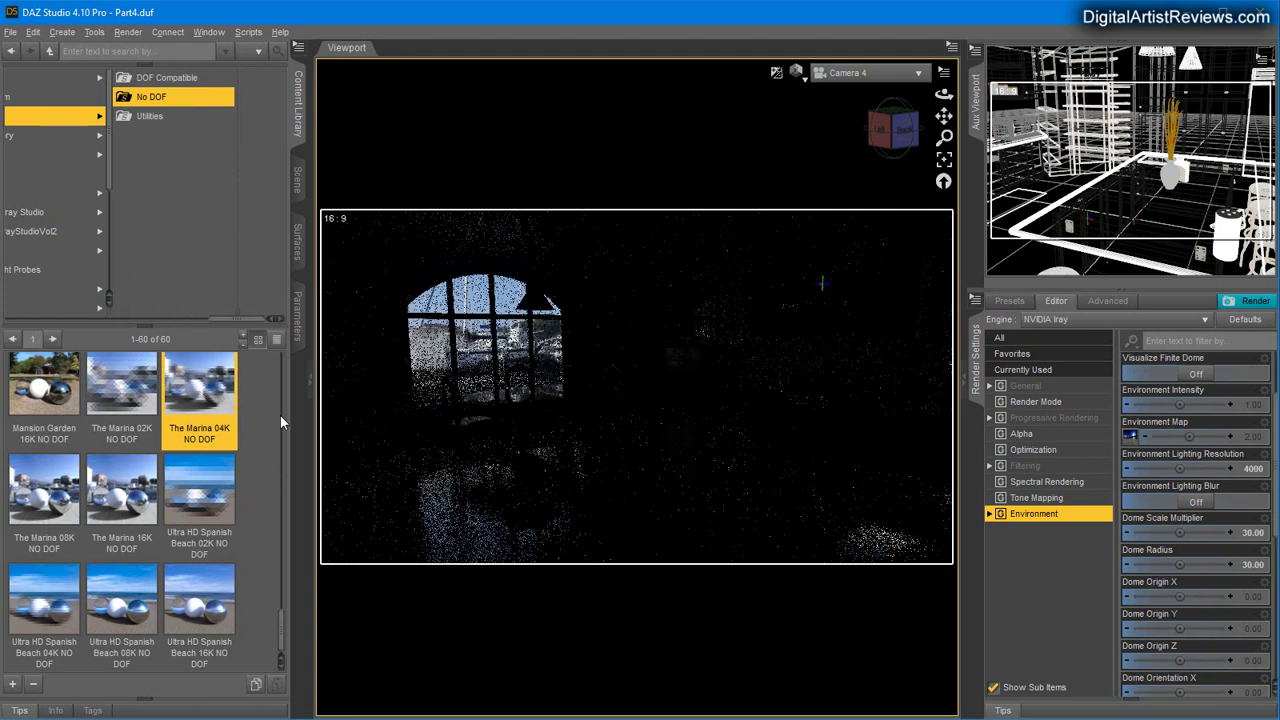
{"action": "left_click", "coordinate": [480, 345]}
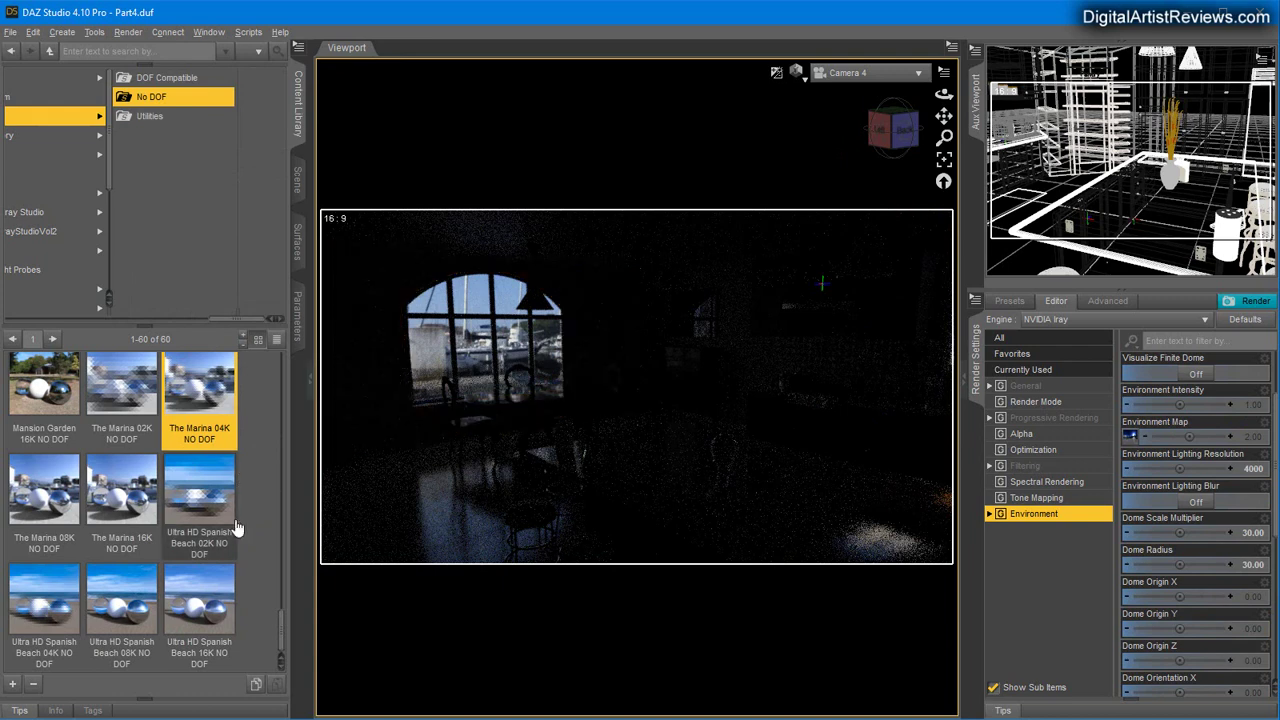
{"action": "mouse_move", "coordinate": [237, 530]}
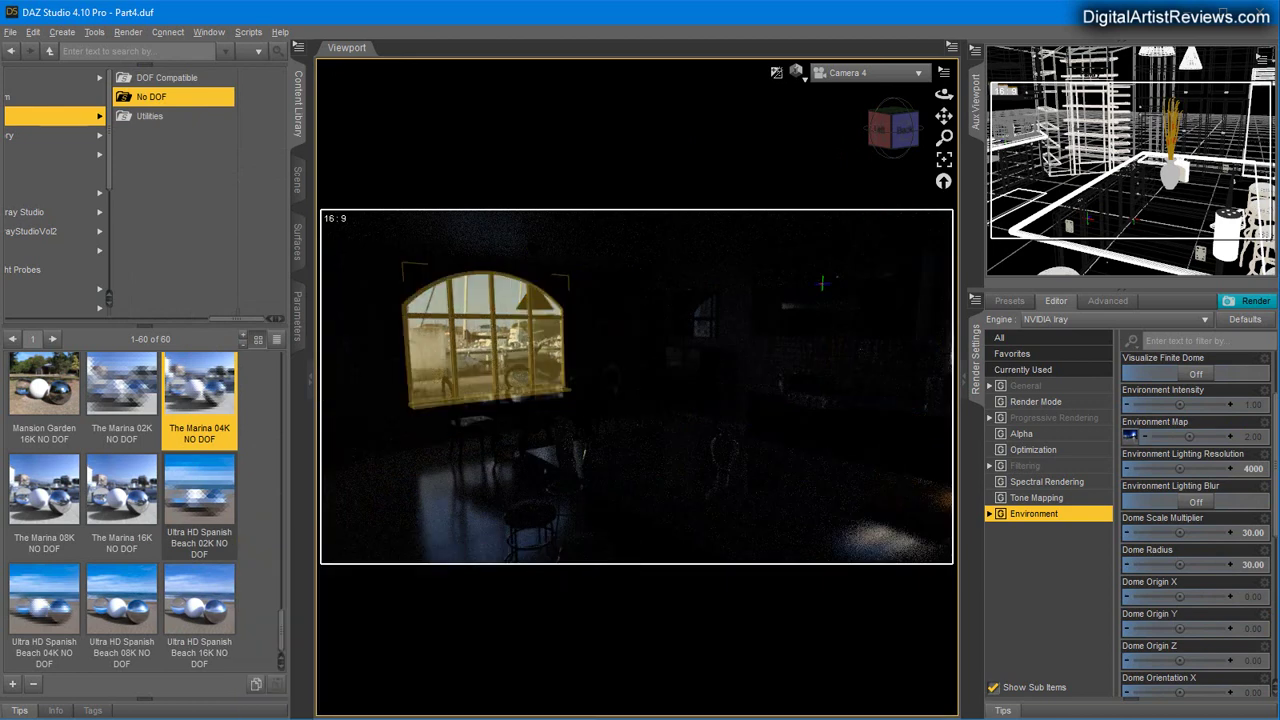
Set the Environment Map value to 8 to brighten the marina lighting.
{"action": "left_click", "coordinate": [1162, 557]}
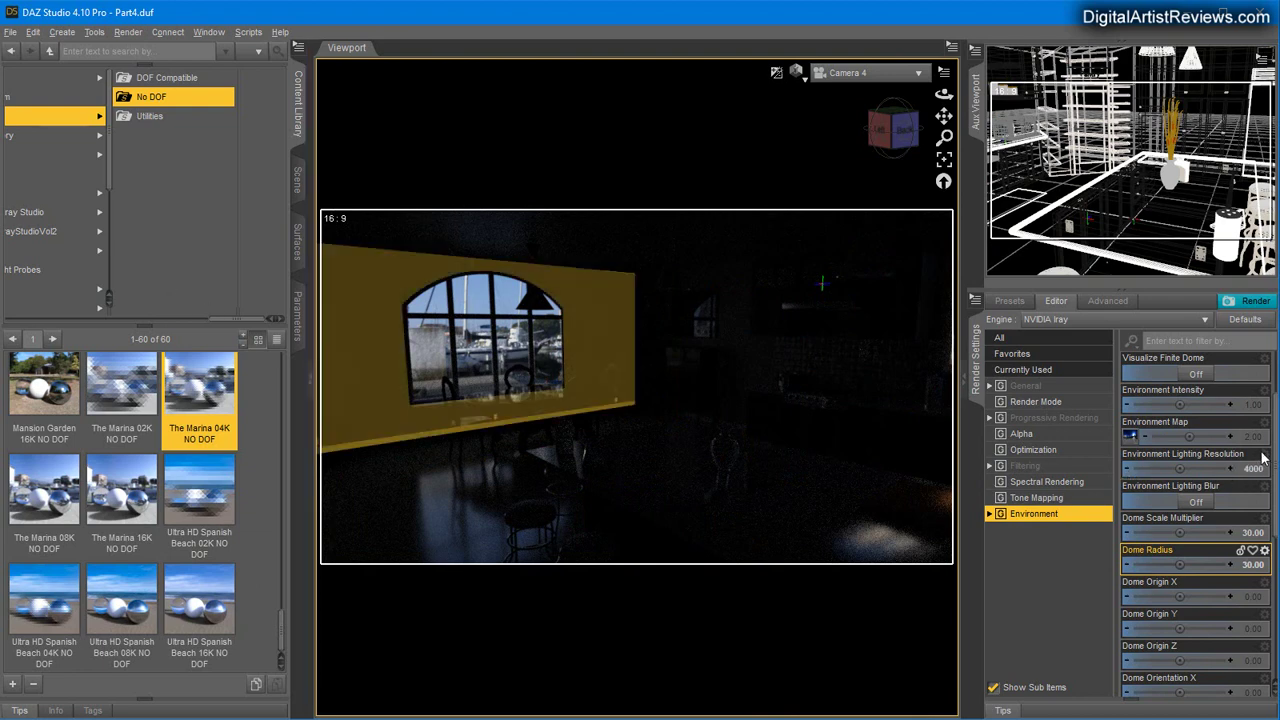
{"action": "scroll", "coordinate": [1230, 482], "scroll_direction": "up", "scroll_amount": 3}
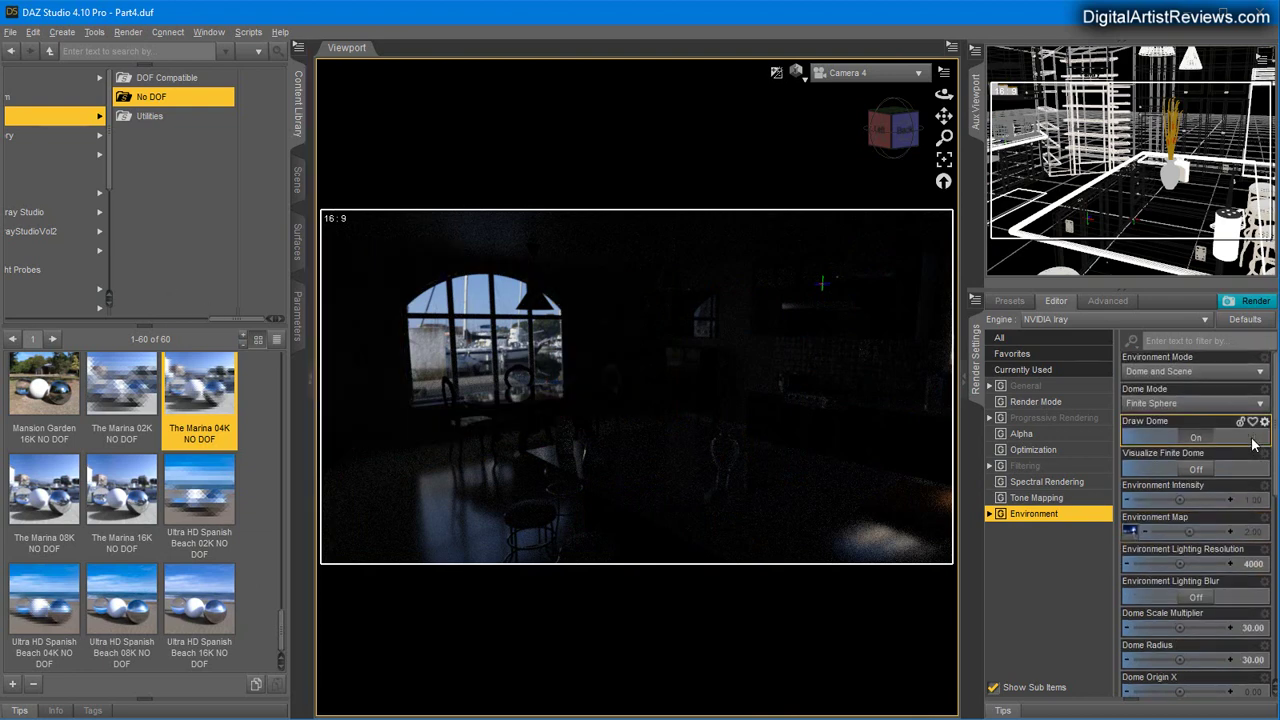
{"action": "left_click", "coordinate": [1250, 532]}
{"action": "type", "text": "8"}
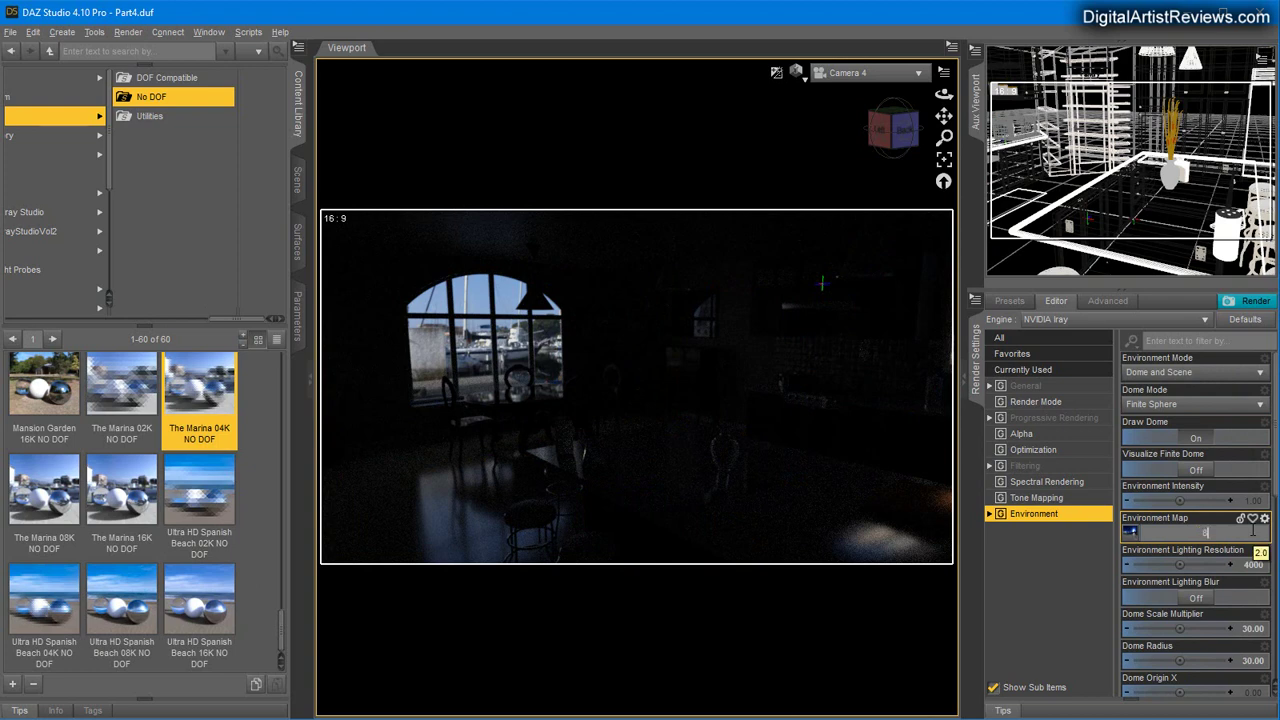
{"action": "key", "text": "Return"}
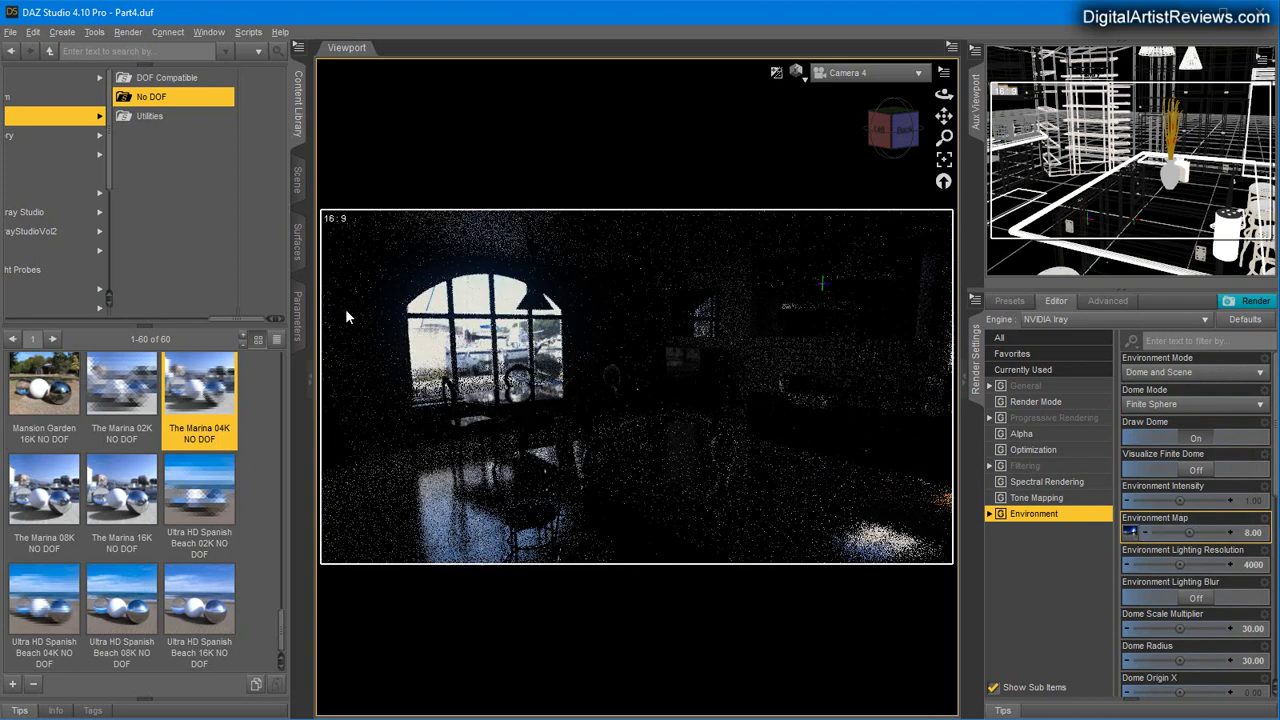
Increase the marina preset's Environment Map value to 16 and check the view through the arched window.
{"action": "left_click", "coordinate": [486, 378]}
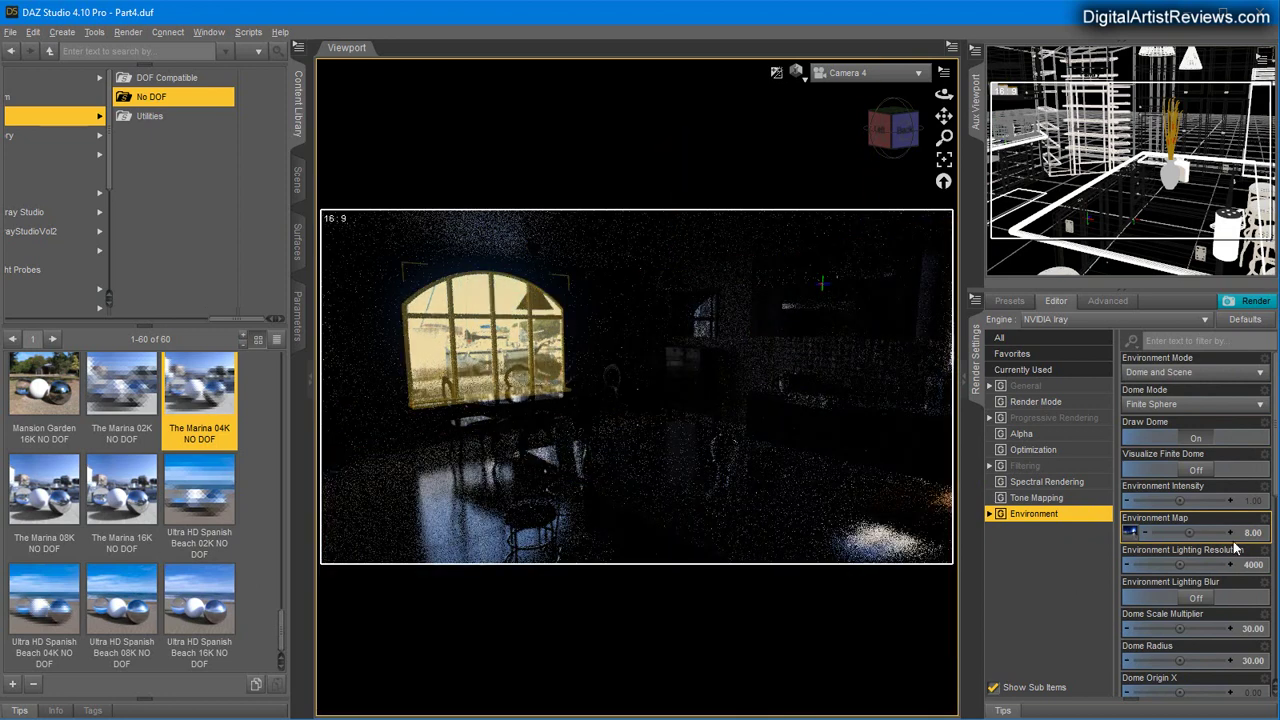
{"action": "left_click", "coordinate": [1245, 532]}
{"action": "type", "text": "16"}
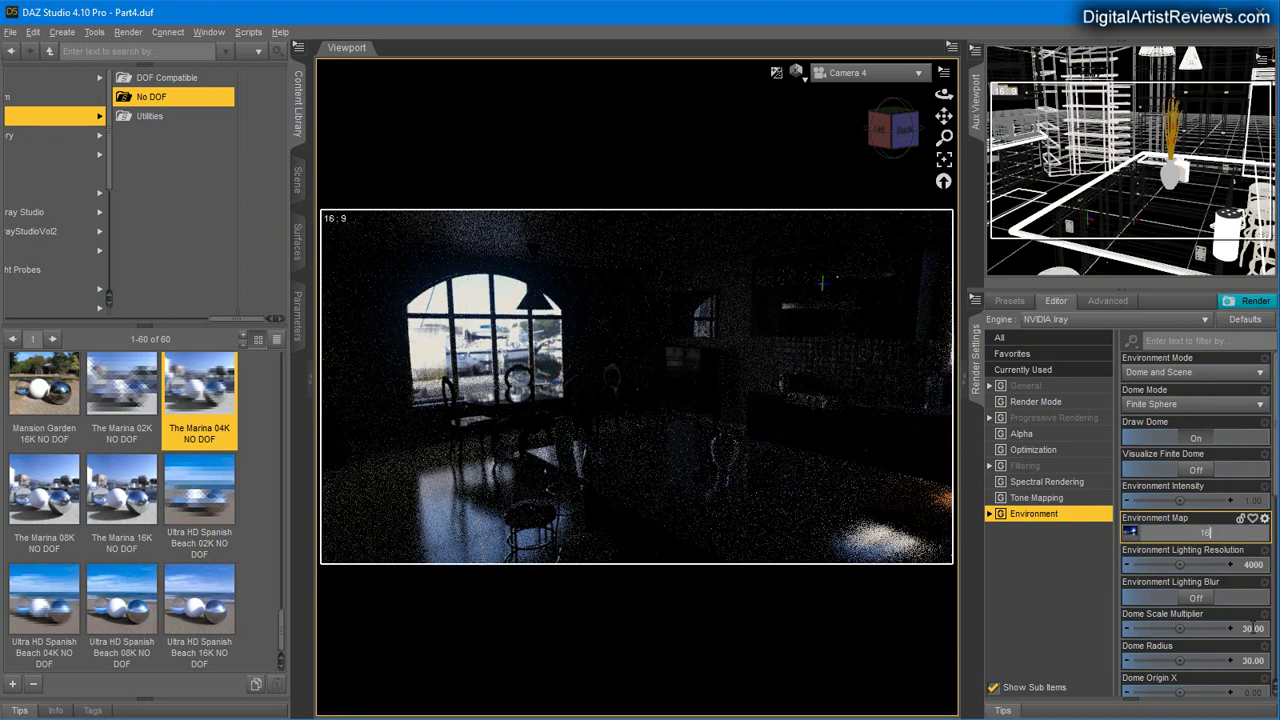
{"action": "key", "text": "Return"}
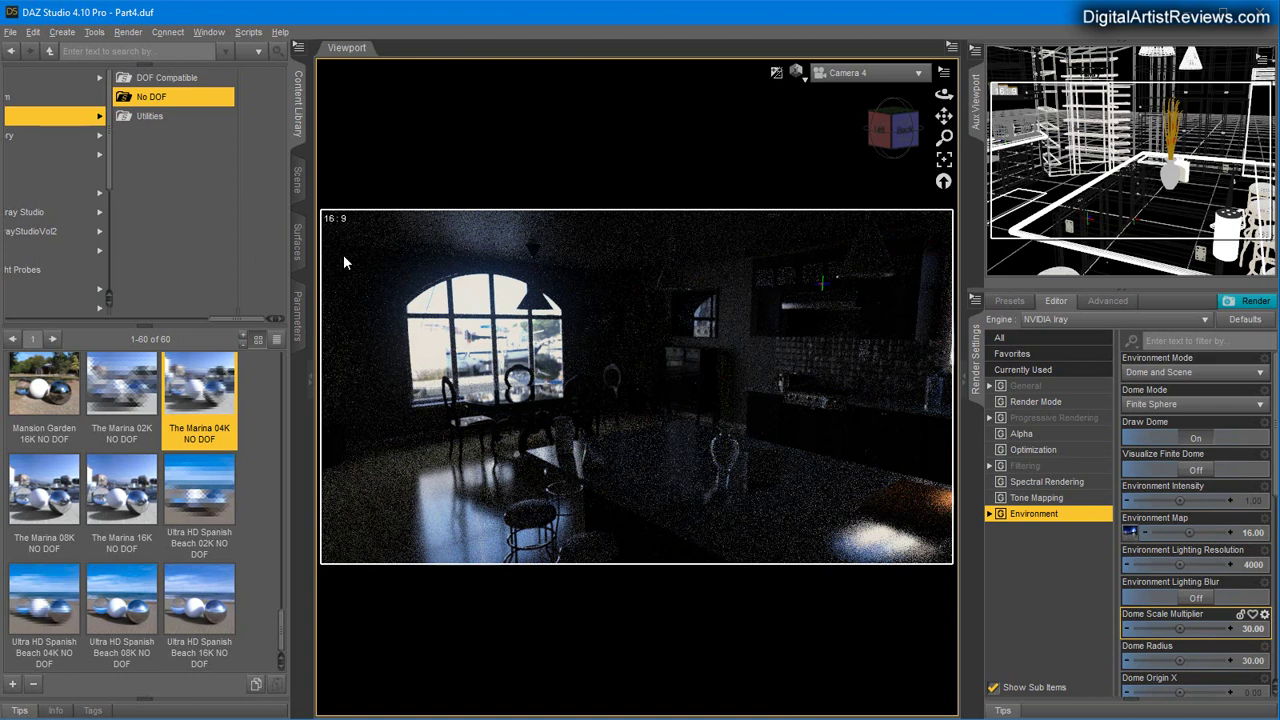
{"action": "left_click", "coordinate": [497, 316]}
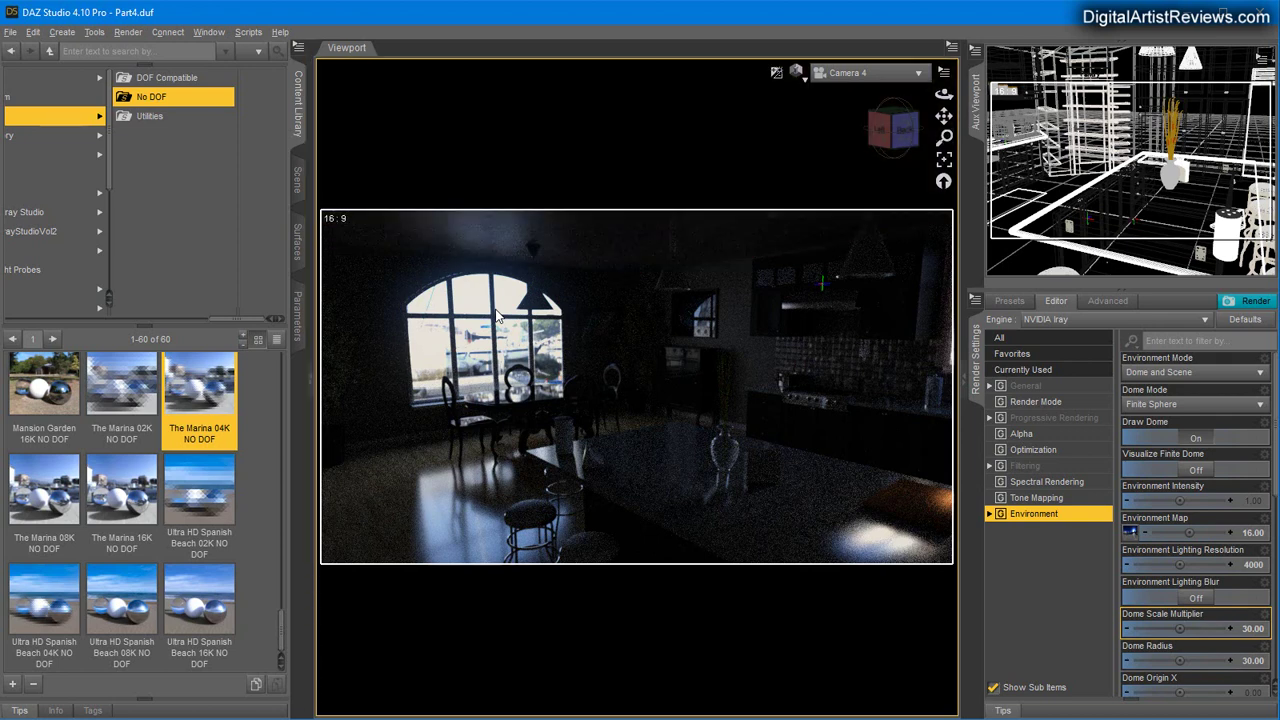
Set the marina preset's Environment Map value to 80 to brighten the kitchen.
{"action": "left_click", "coordinate": [497, 316]}
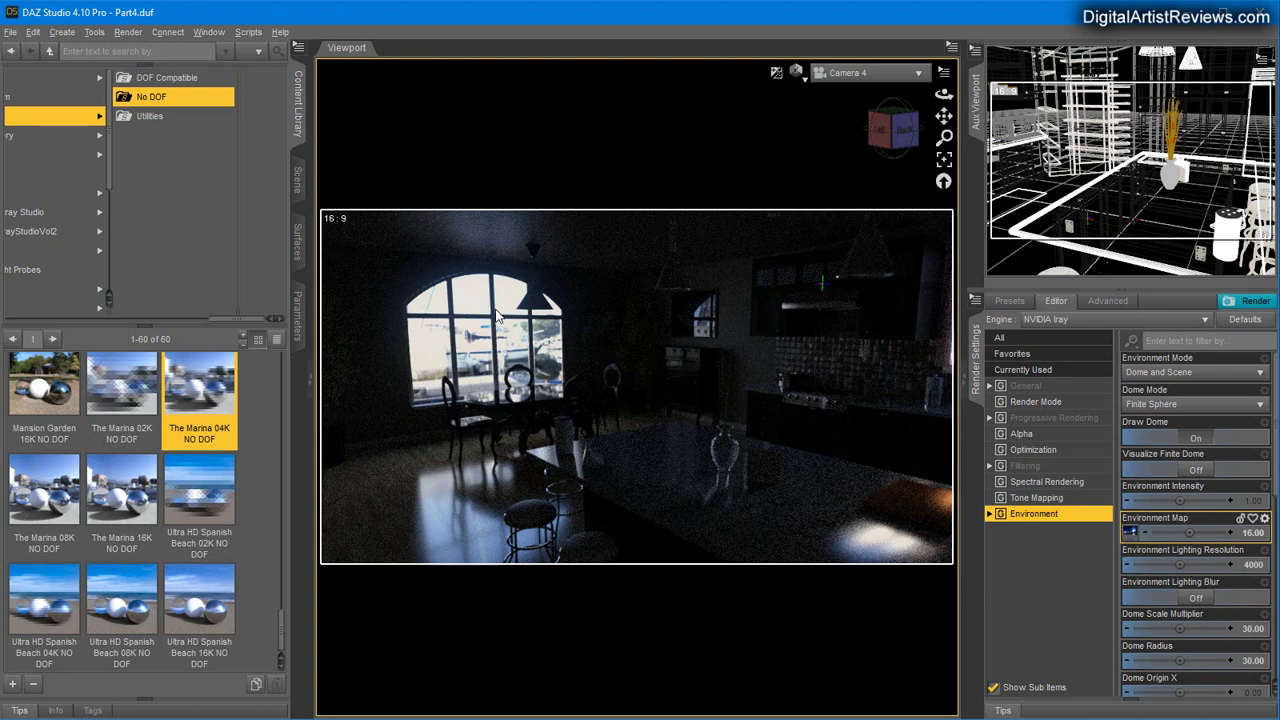
{"action": "left_click", "coordinate": [1253, 533]}
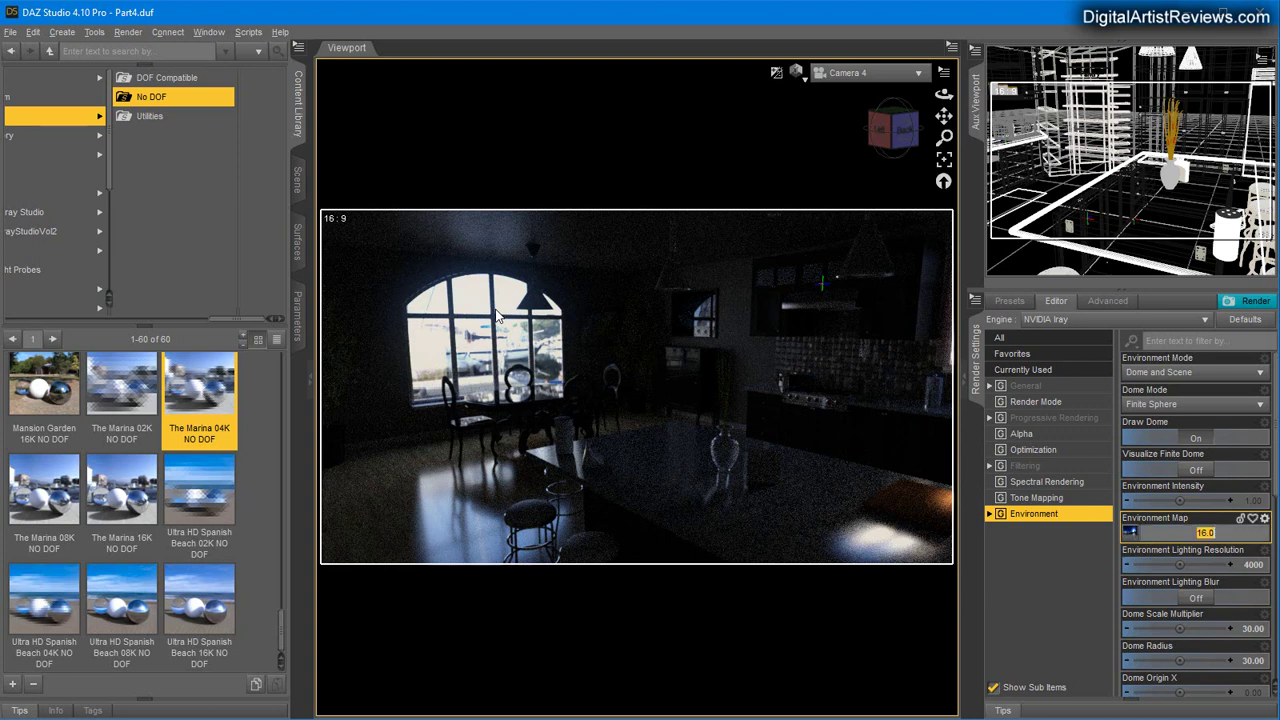
{"action": "type", "text": "80"}
{"action": "key", "text": "Return"}
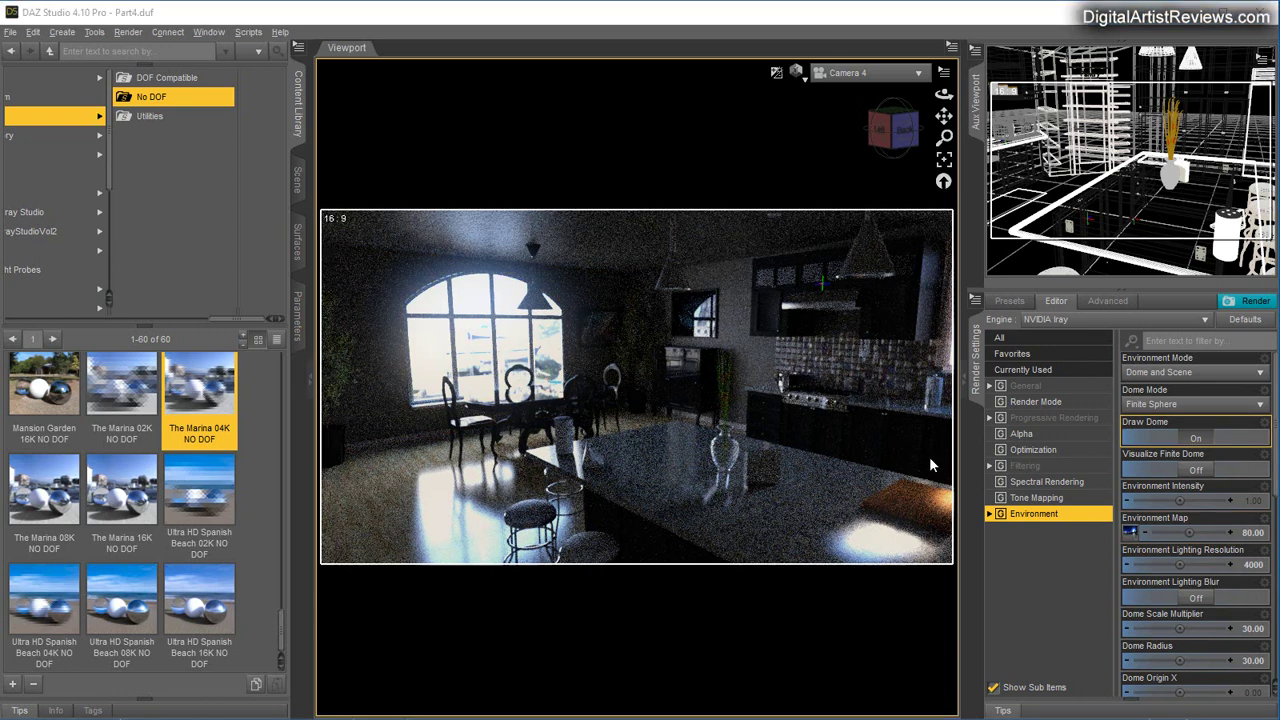
Raise the Environment Map value to 120 for stronger marina lighting.
{"action": "left_click", "coordinate": [1245, 535]}
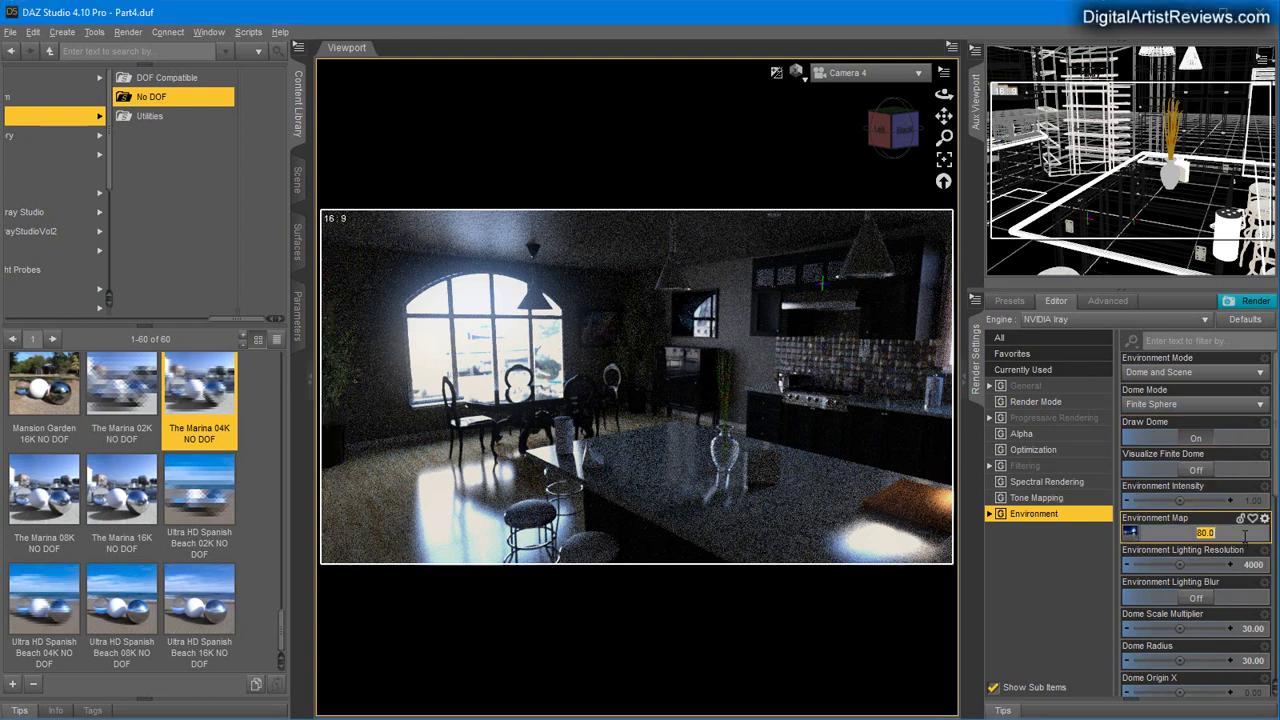
{"action": "type", "text": "120"}
{"action": "key", "text": "Return"}
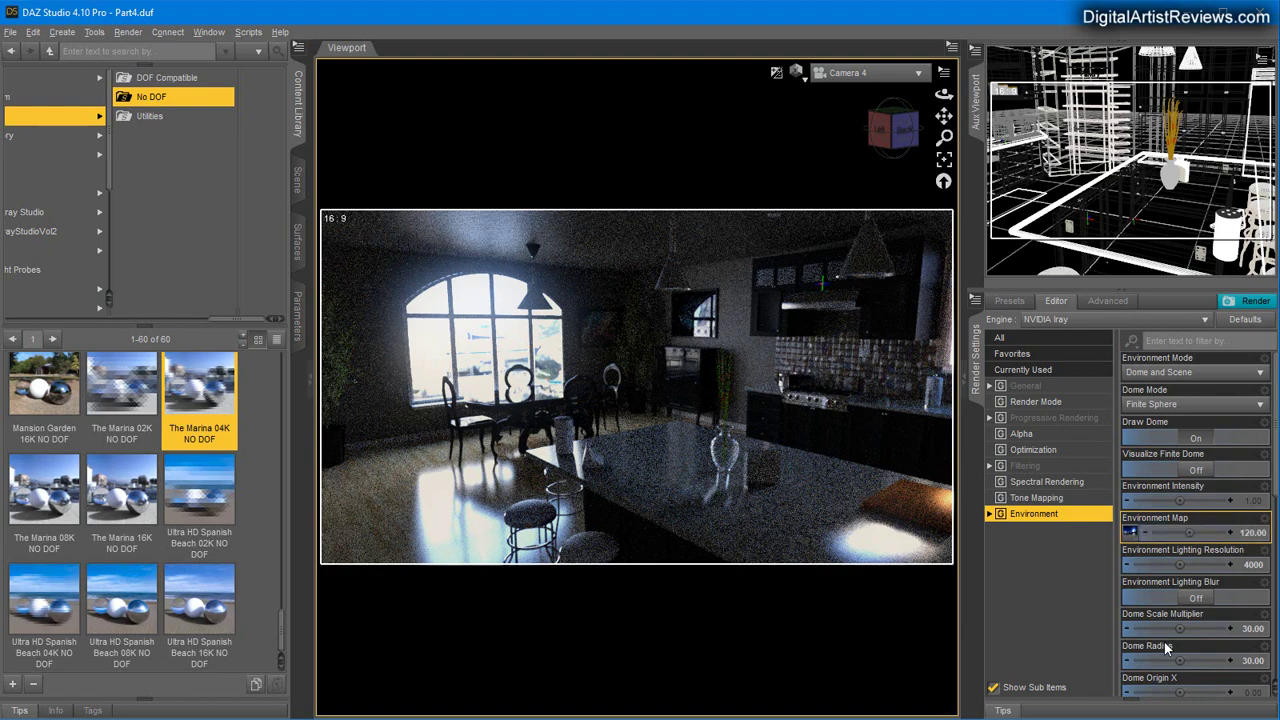
{"action": "left_click", "coordinate": [1165, 648]}
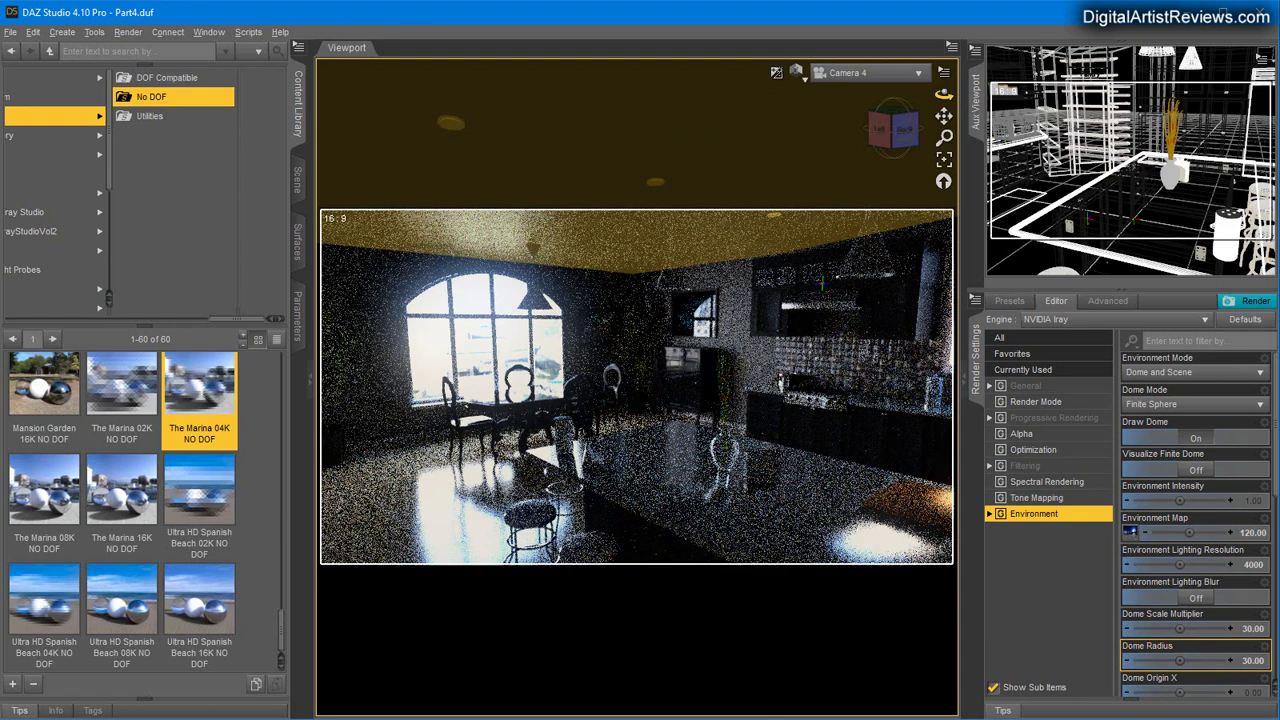
Look around the kitchen from Camera 4 and inspect the scene in the Perspective View.
{"action": "left_click_drag", "start_coordinate": [944, 93], "coordinate": [936, 98]}
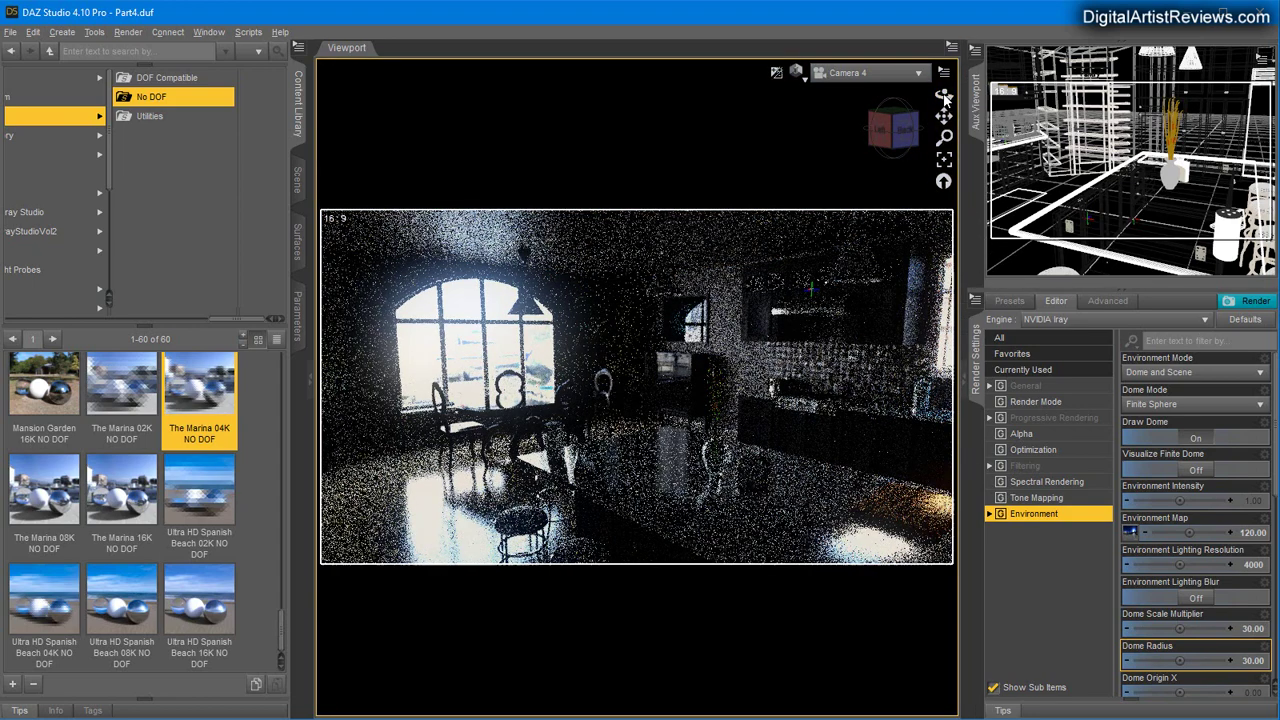
{"action": "left_click_drag", "start_coordinate": [945, 97], "coordinate": [930, 140]}
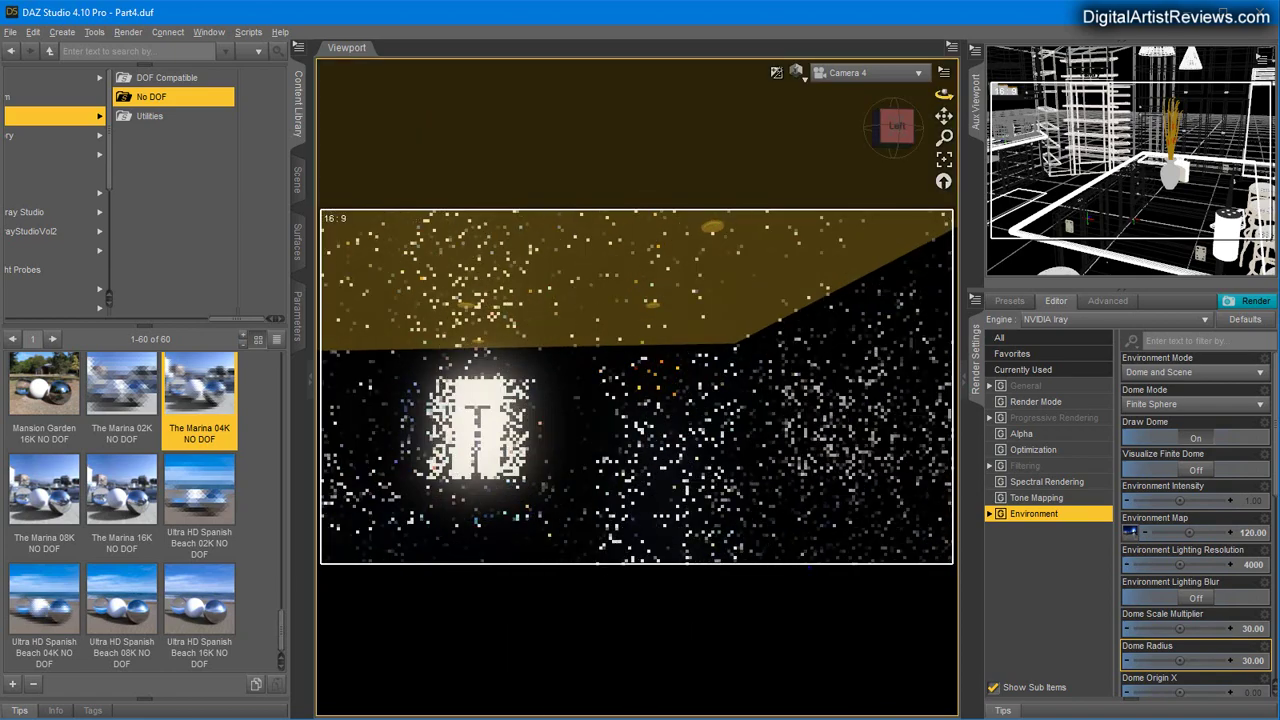
{"action": "left_click_drag", "start_coordinate": [944, 95], "coordinate": [899, 119]}
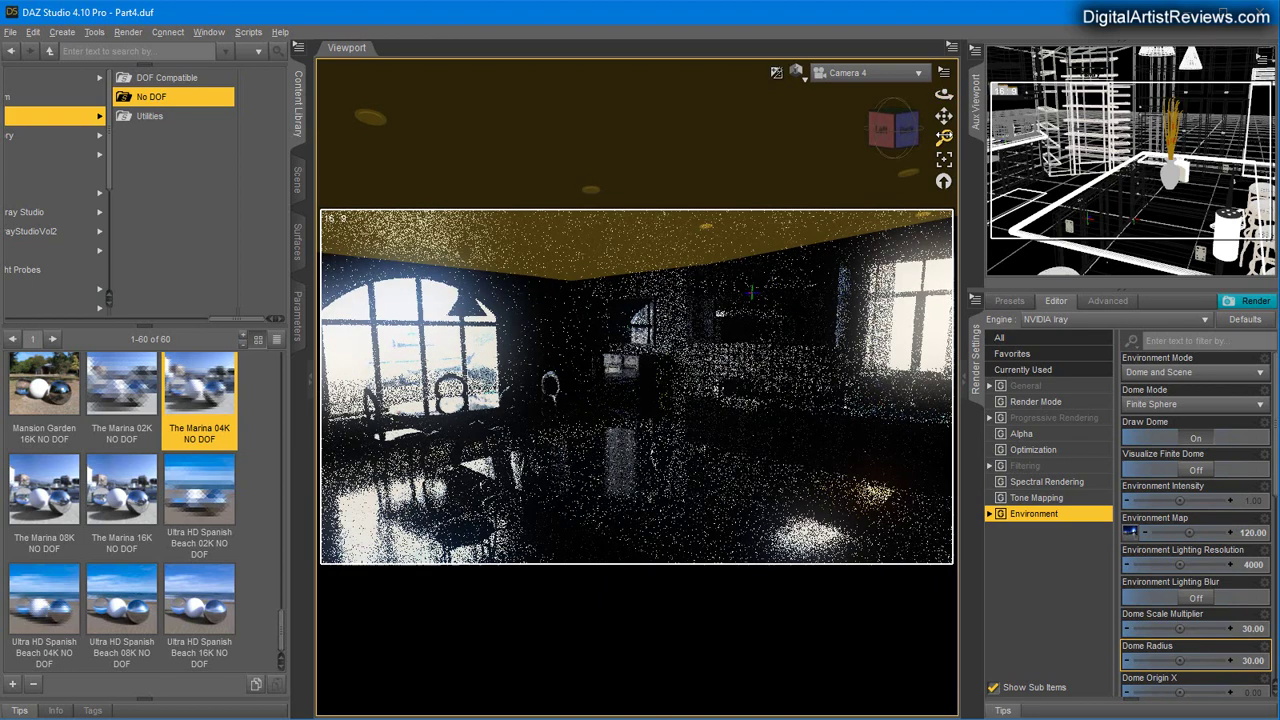
{"action": "left_click_drag", "start_coordinate": [944, 137], "coordinate": [943, 94]}
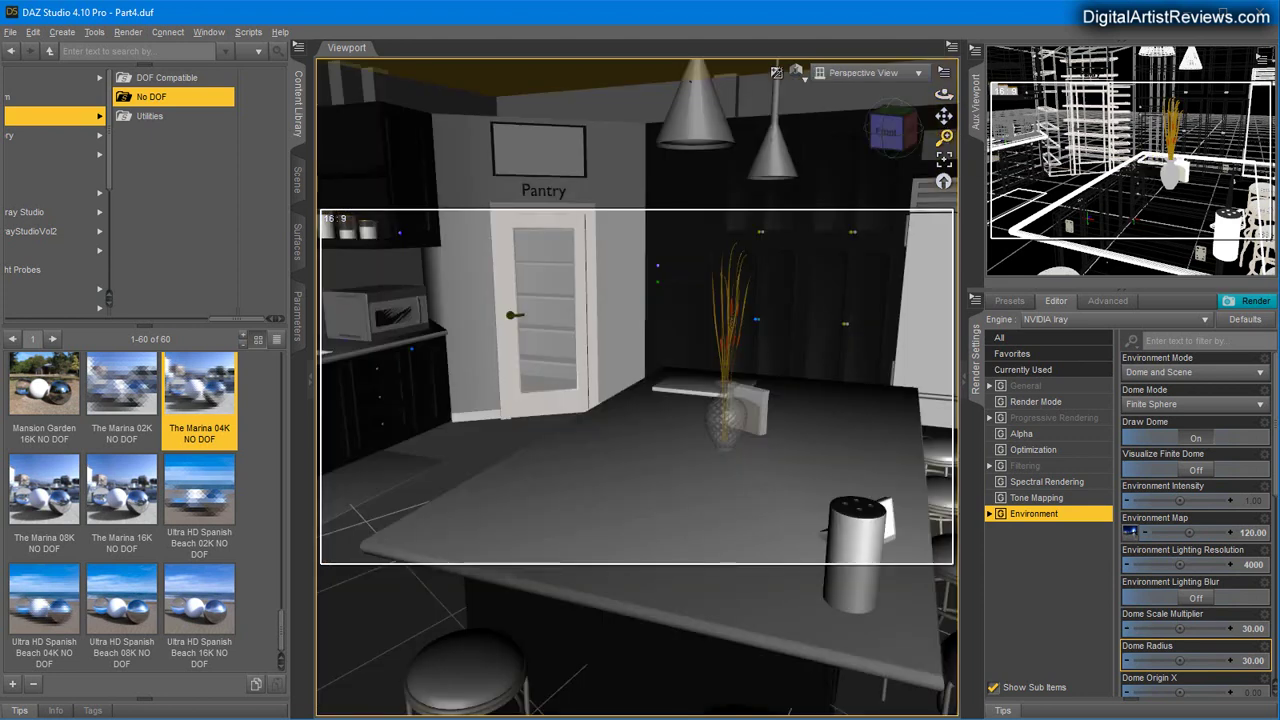
{"action": "left_click_drag", "start_coordinate": [944, 141], "coordinate": [857, 79]}
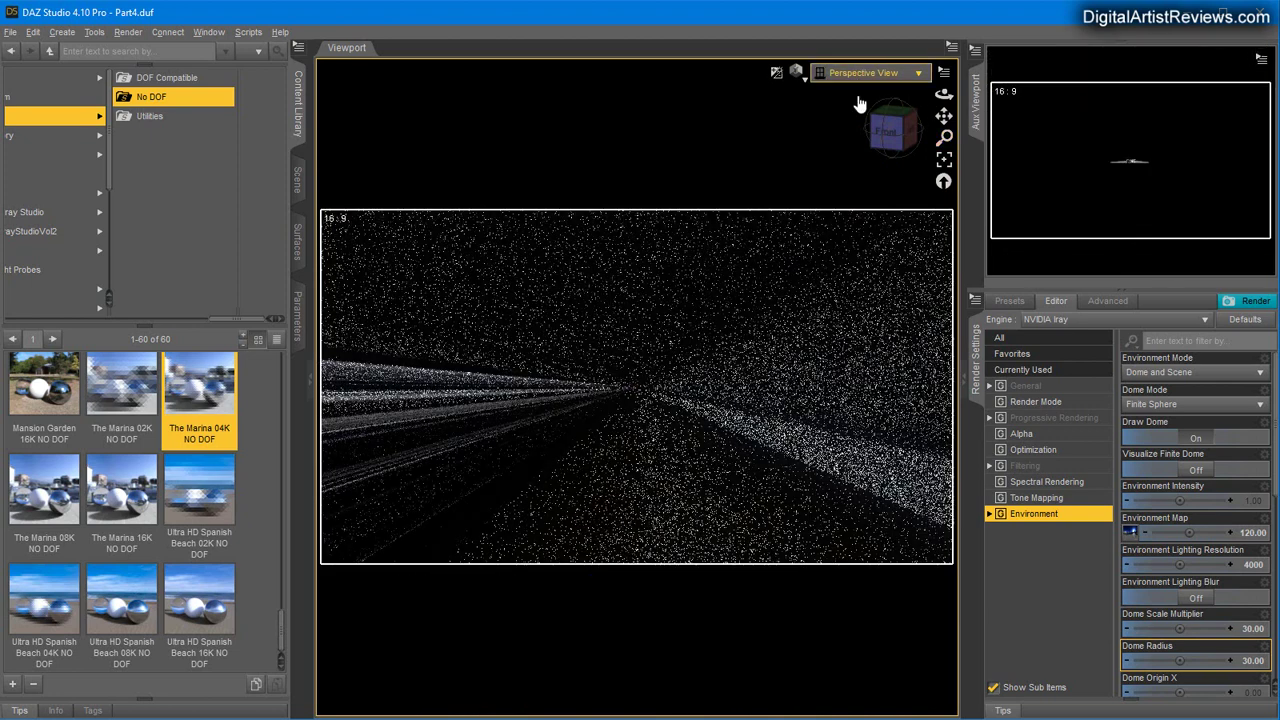
{"action": "left_click", "coordinate": [850, 78]}
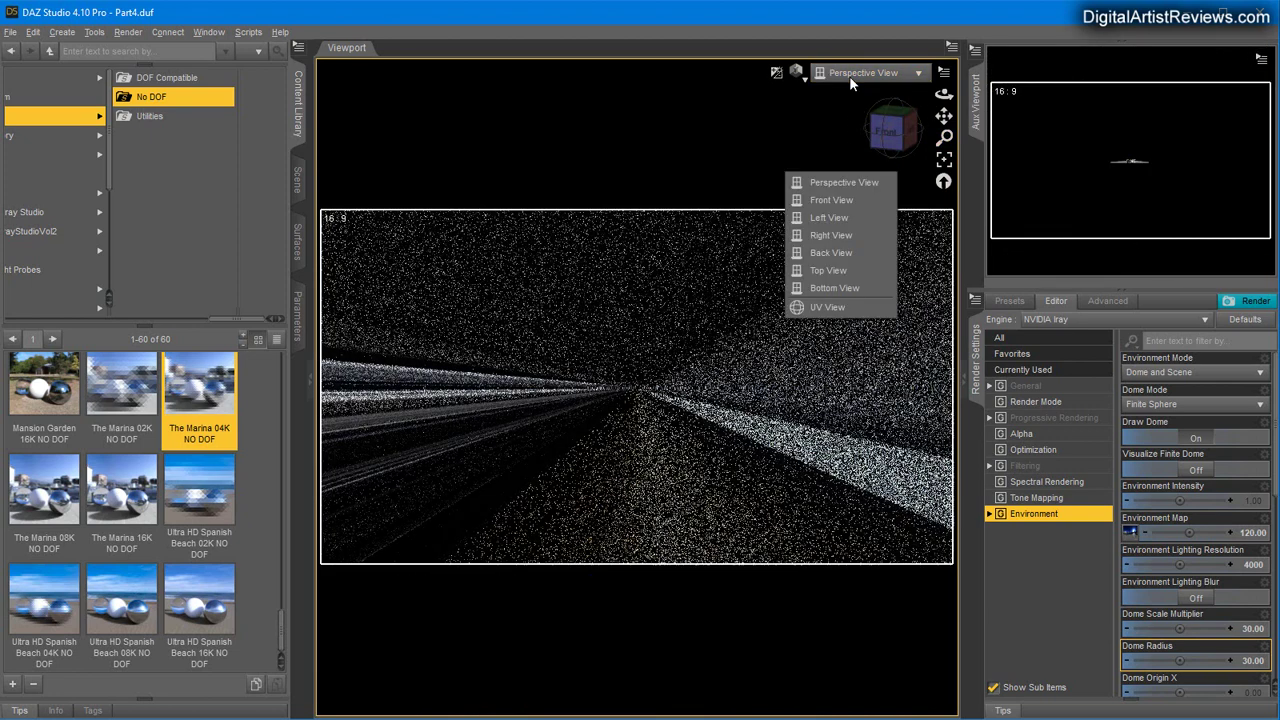
{"action": "left_click", "coordinate": [827, 279]}
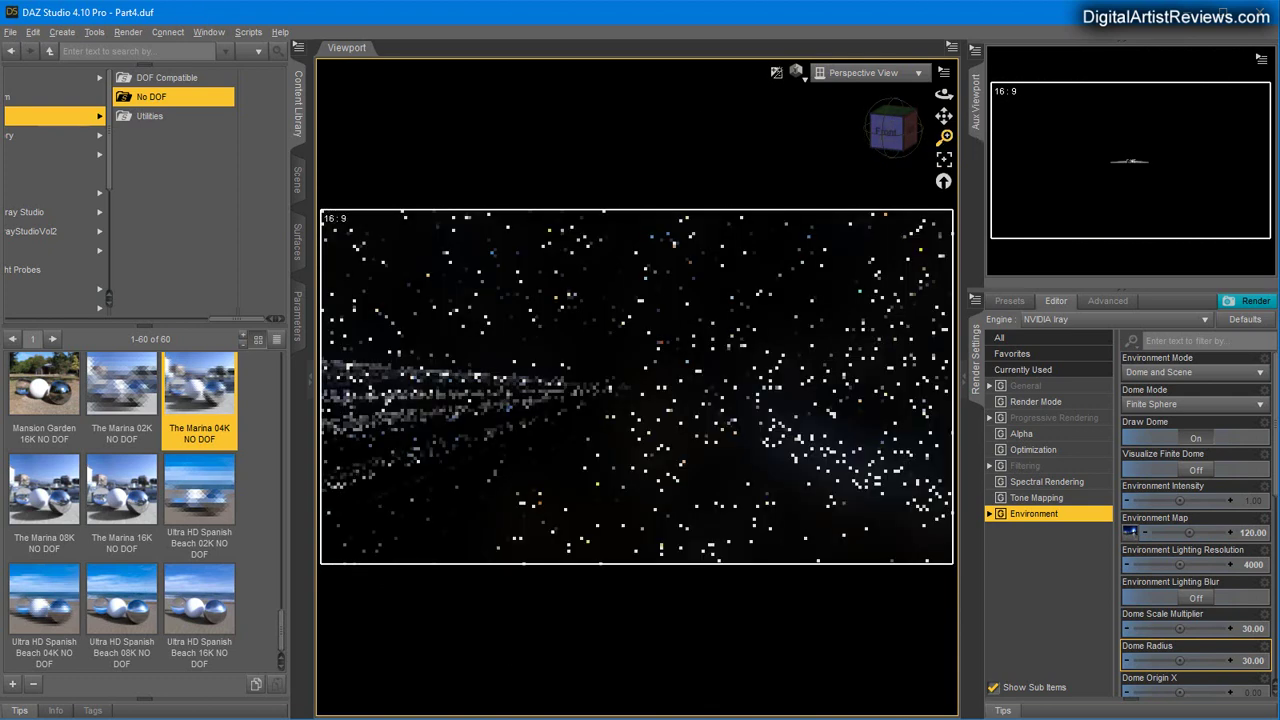
Add a new camera to the kitchen scene.
{"action": "left_click", "coordinate": [297, 178]}
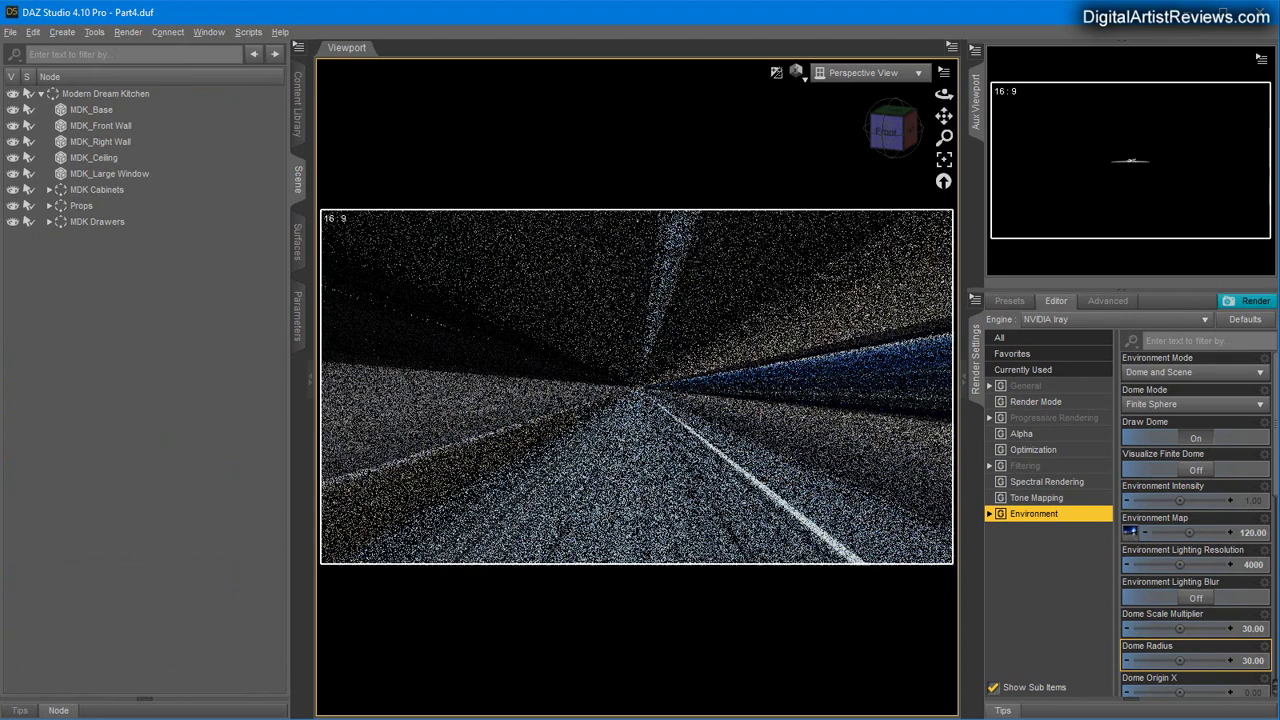
{"action": "left_click", "coordinate": [60, 32]}
{"action": "left_click", "coordinate": [62, 90]}
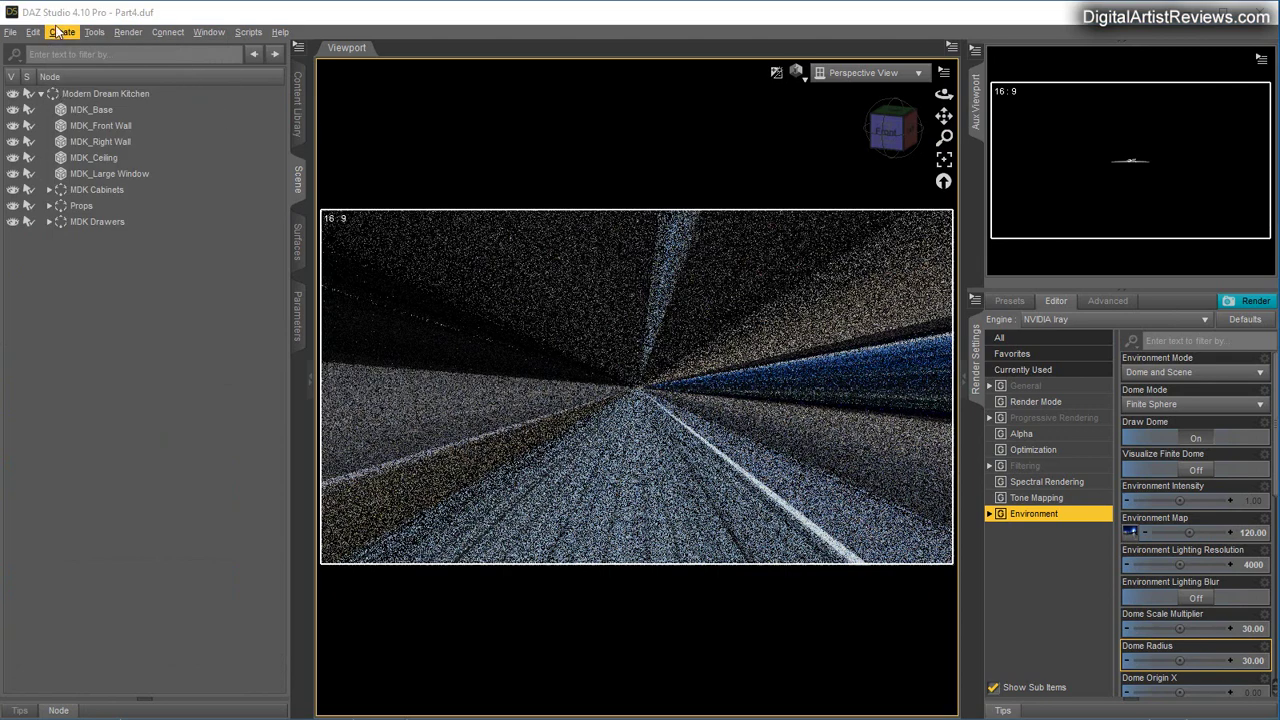
{"action": "left_click", "coordinate": [56, 33]}
{"action": "left_click", "coordinate": [81, 56]}
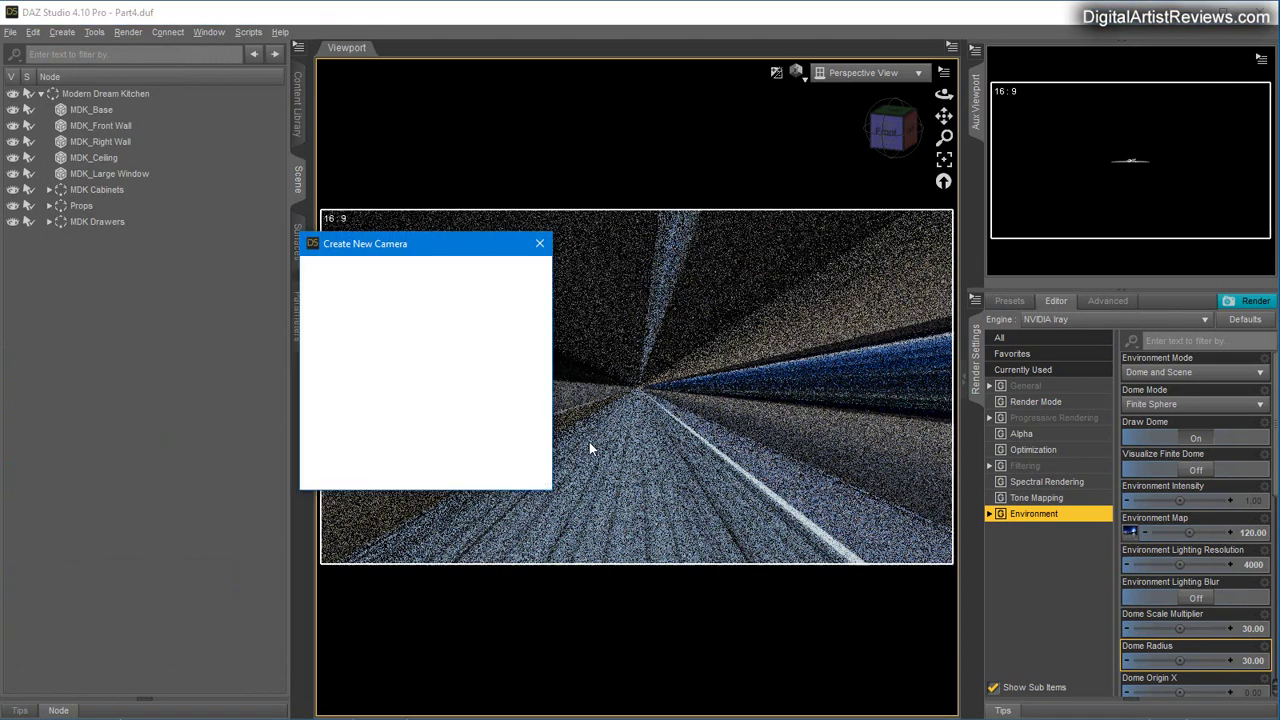
{"action": "left_click", "coordinate": [455, 412]}
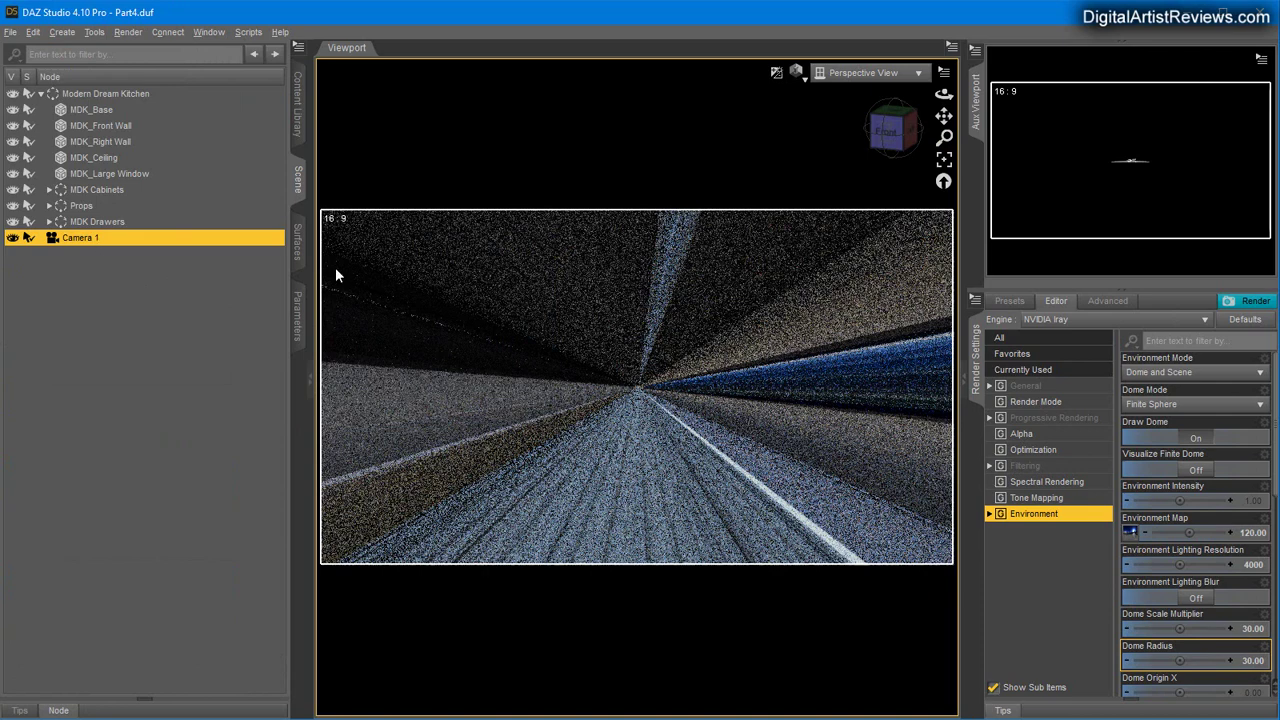
Set the new camera's Headlamp Mode to Off.
{"action": "left_click", "coordinate": [297, 315]}
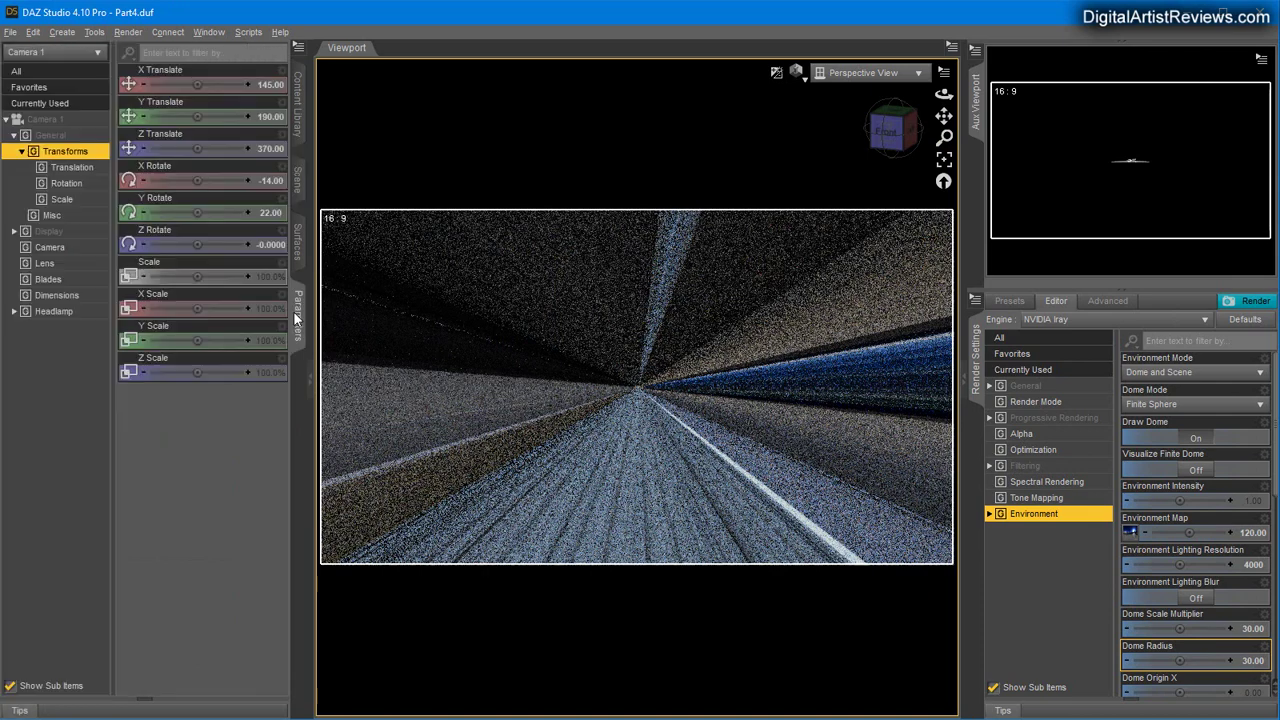
{"action": "left_click", "coordinate": [52, 313]}
{"action": "left_click", "coordinate": [178, 87]}
{"action": "left_click", "coordinate": [165, 135]}
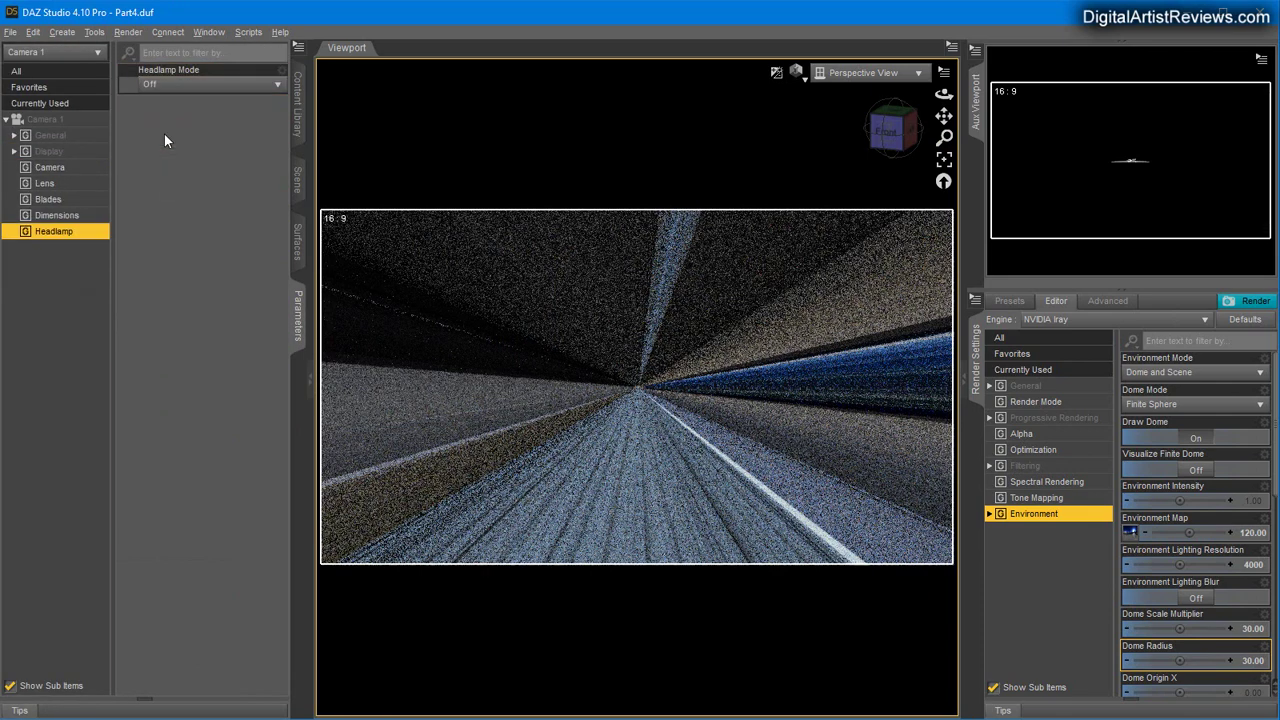
View the scene through Camera 1 and frame the kitchen island with the arched window and stove wall.
{"action": "left_click", "coordinate": [296, 177]}
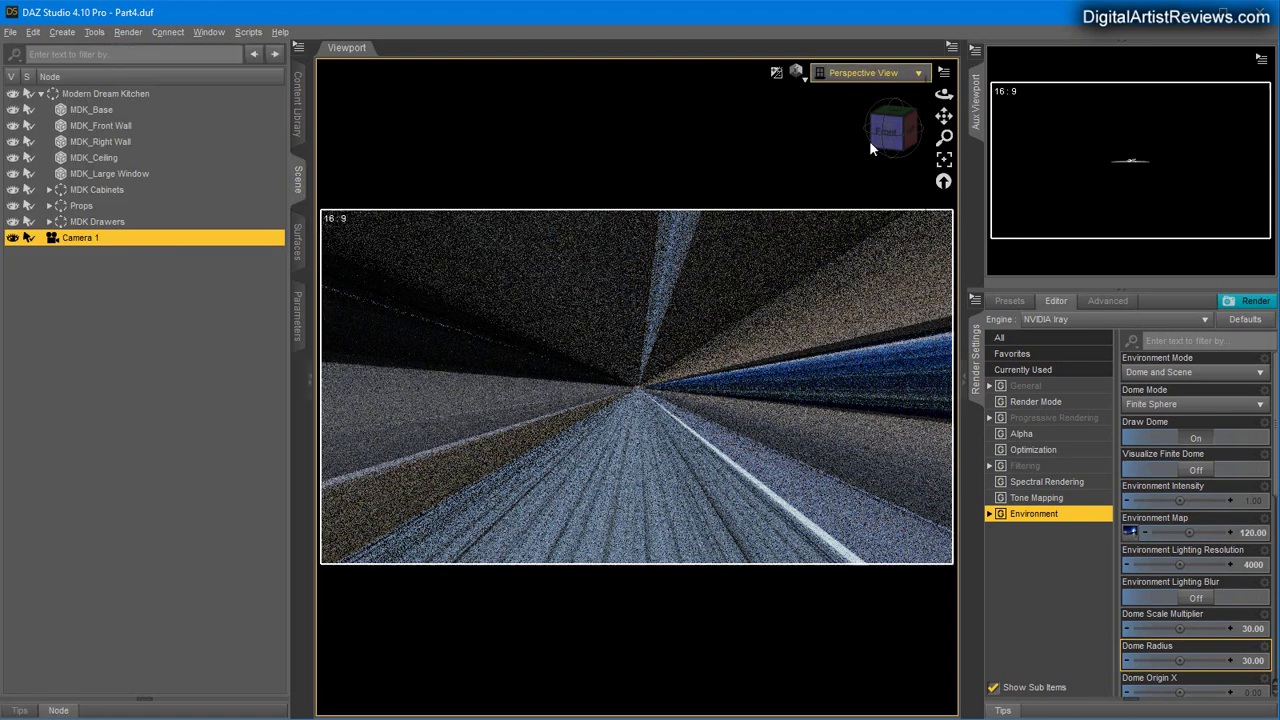
{"action": "left_click", "coordinate": [855, 205]}
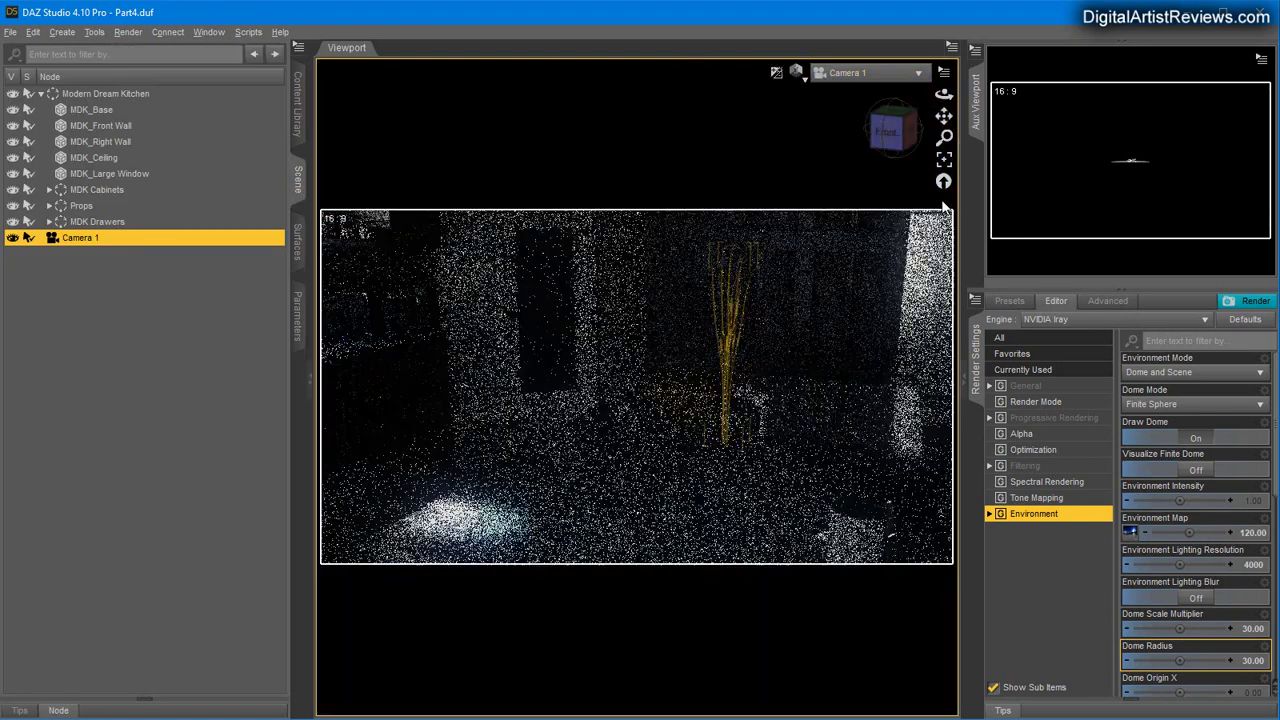
{"action": "left_click_drag", "start_coordinate": [946, 96], "coordinate": [700, 108]}
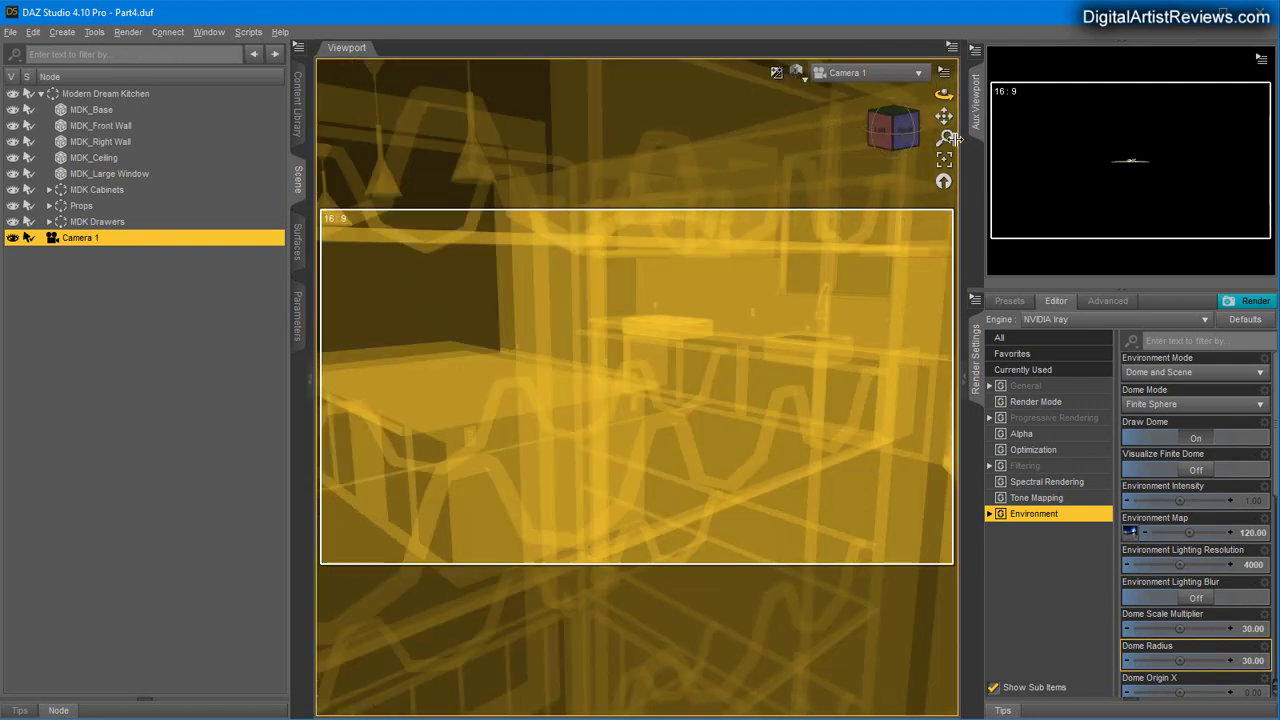
{"action": "mouse_move", "coordinate": [946, 137]}
{"action": "left_mouse_down"}
{"action": "mouse_move", "coordinate": [946, 150]}
{"action": "mouse_move", "coordinate": [876, 134]}
{"action": "mouse_move", "coordinate": [876, 104]}
{"action": "mouse_move", "coordinate": [946, 121]}
{"action": "mouse_move", "coordinate": [965, 141]}
{"action": "mouse_move", "coordinate": [946, 133]}
{"action": "mouse_move", "coordinate": [946, 169]}
{"action": "mouse_move", "coordinate": [954, 158]}
{"action": "left_mouse_up"}
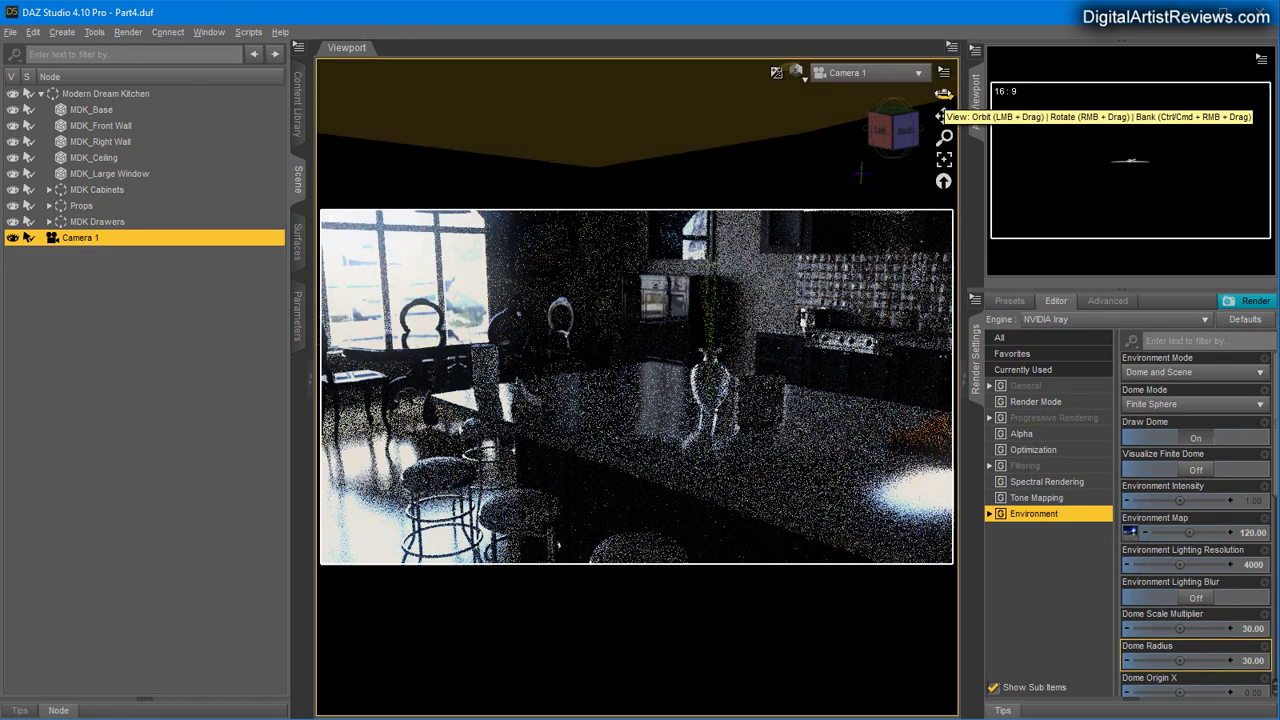
{"action": "left_click_drag", "start_coordinate": [943, 97], "coordinate": [920, 82]}
{"action": "left_click_drag", "start_coordinate": [607, 355], "coordinate": [363, 263]}
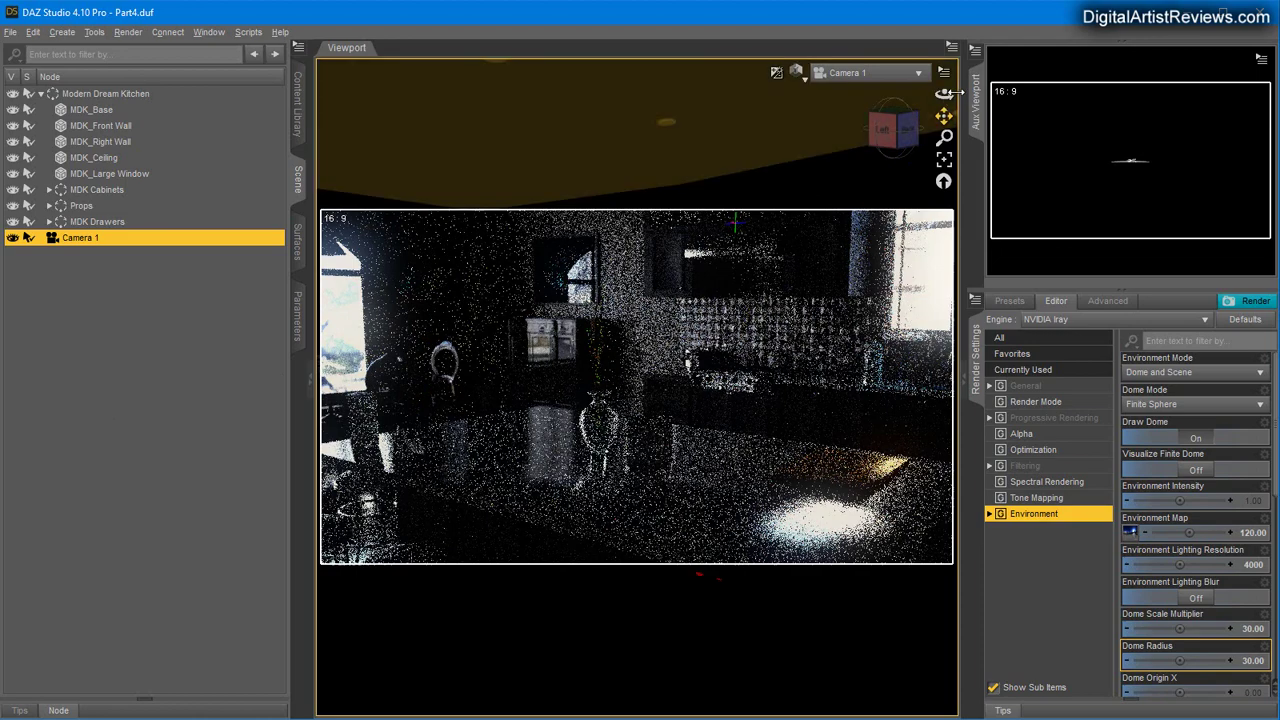
{"action": "left_click_drag", "start_coordinate": [944, 93], "coordinate": [872, 98]}
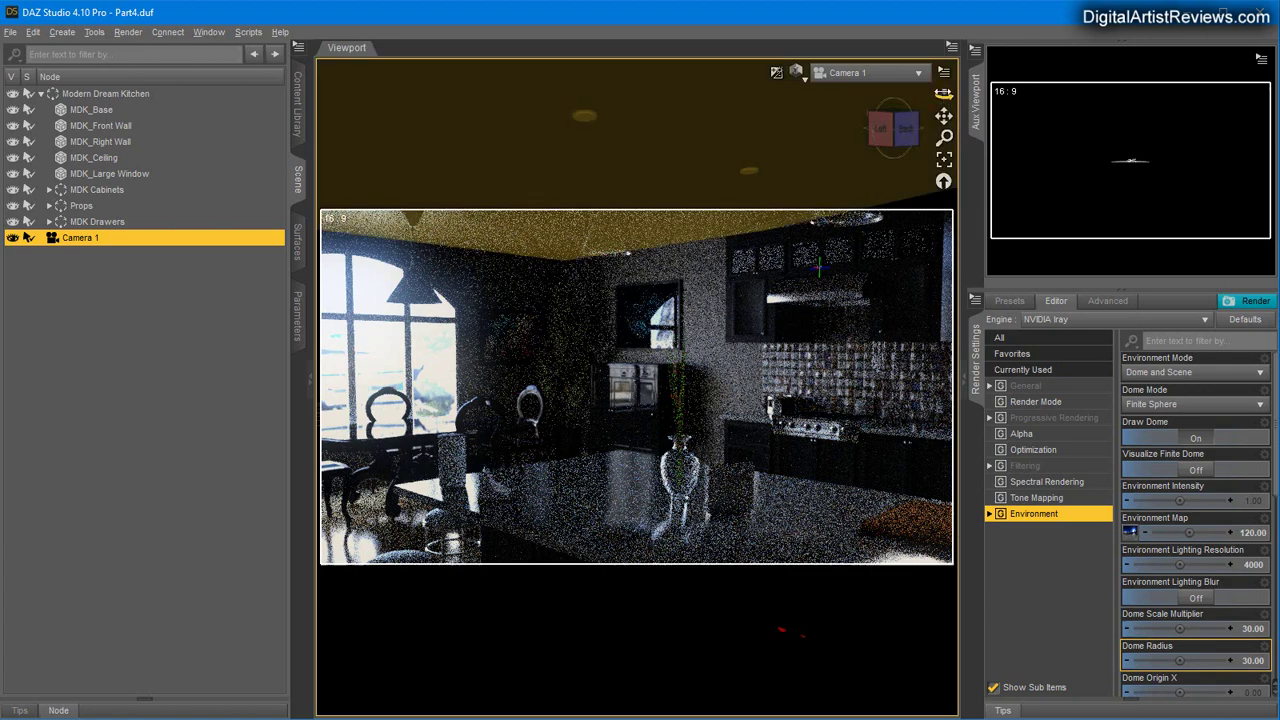
Try turning Camera 1 toward the arched window and undo the last two camera rotations.
{"action": "left_click_drag", "start_coordinate": [944, 94], "coordinate": [852, 91]}
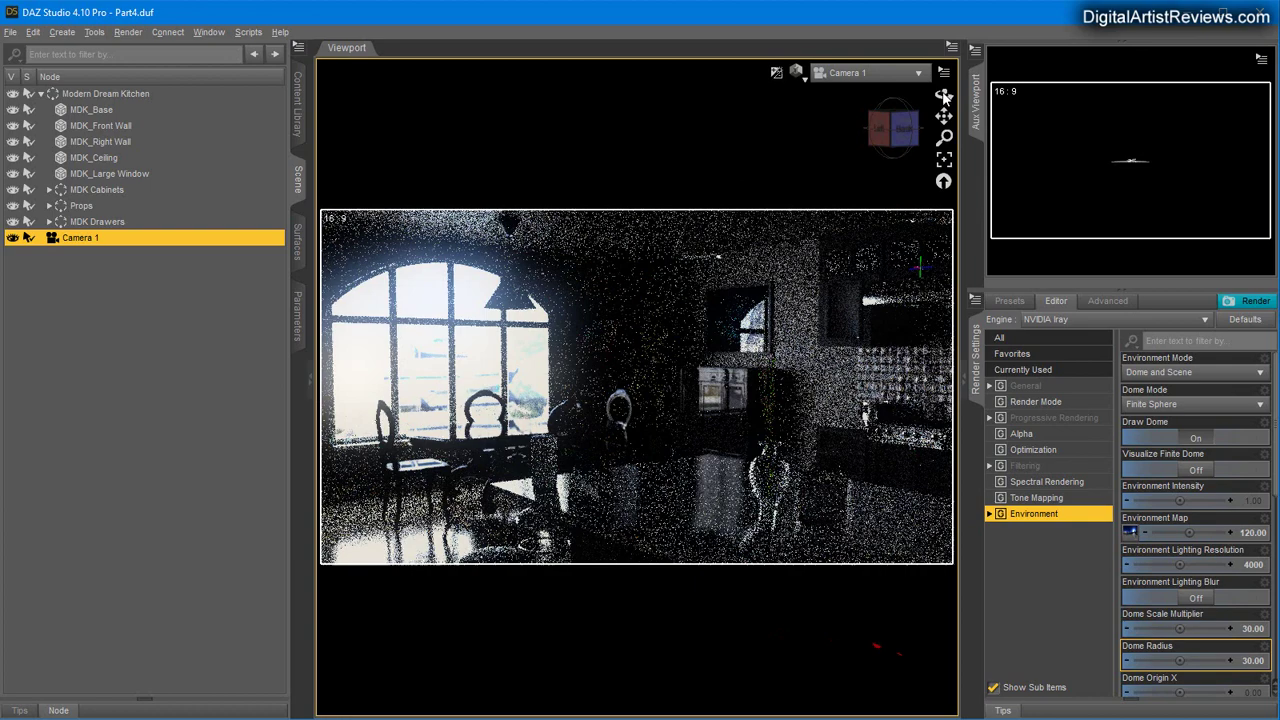
{"action": "left_click_drag", "start_coordinate": [942, 94], "coordinate": [913, 98]}
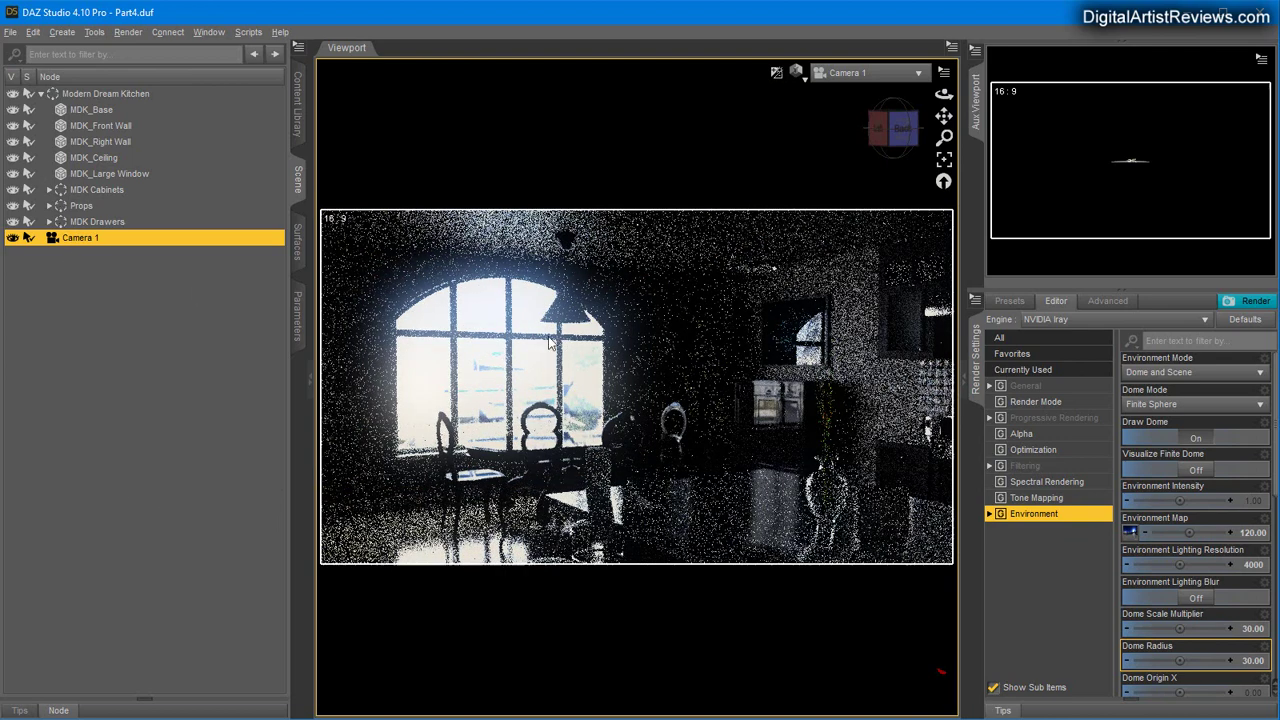
{"action": "left_click", "coordinate": [38, 33]}
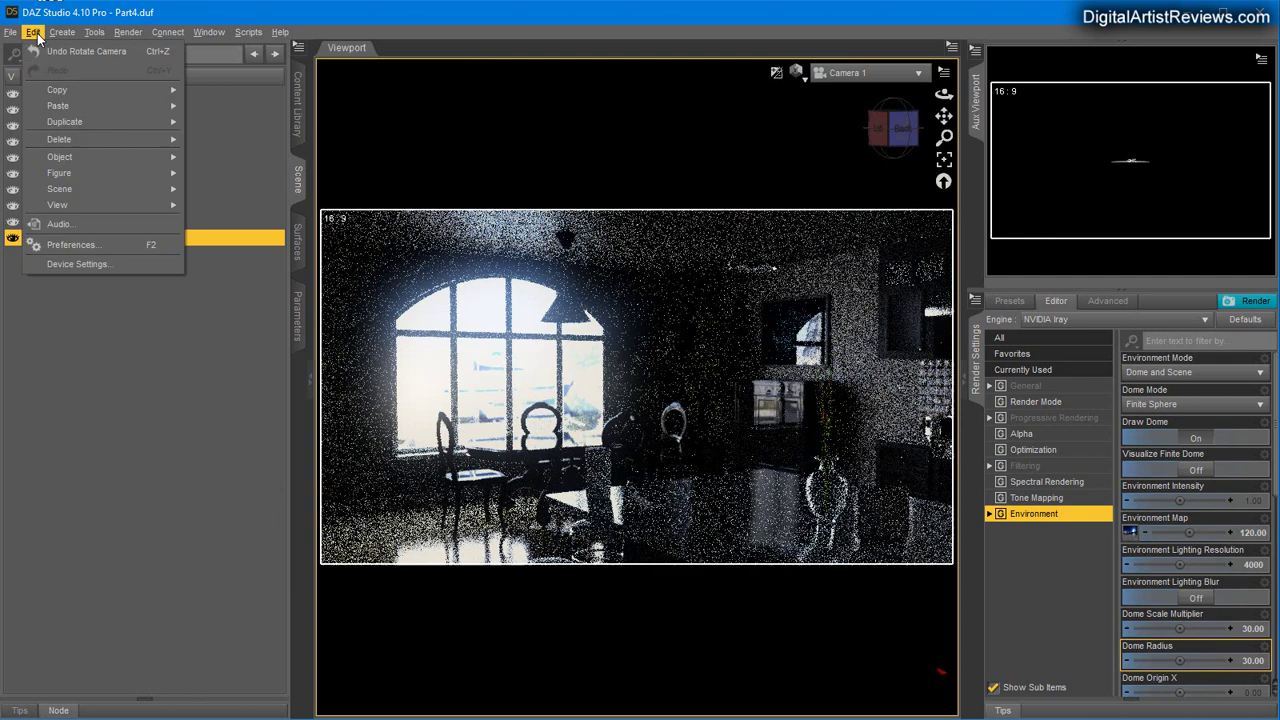
{"action": "left_click", "coordinate": [42, 50]}
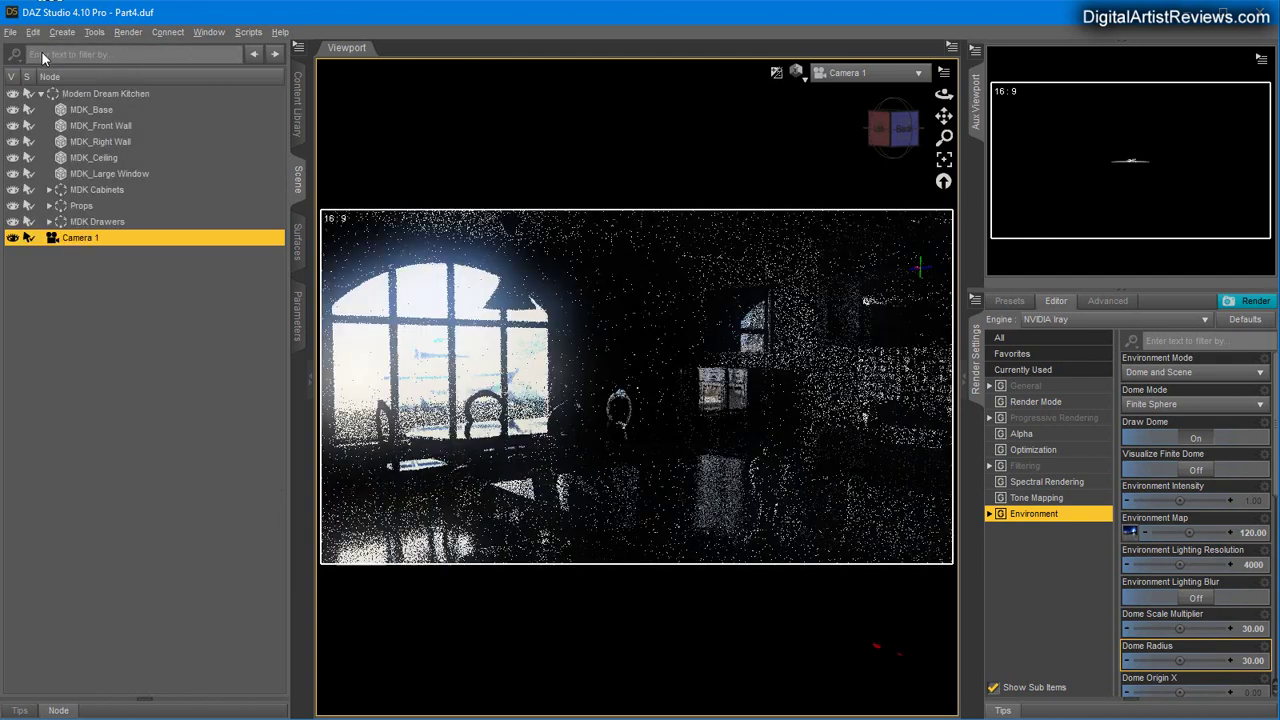
{"action": "left_click", "coordinate": [33, 33]}
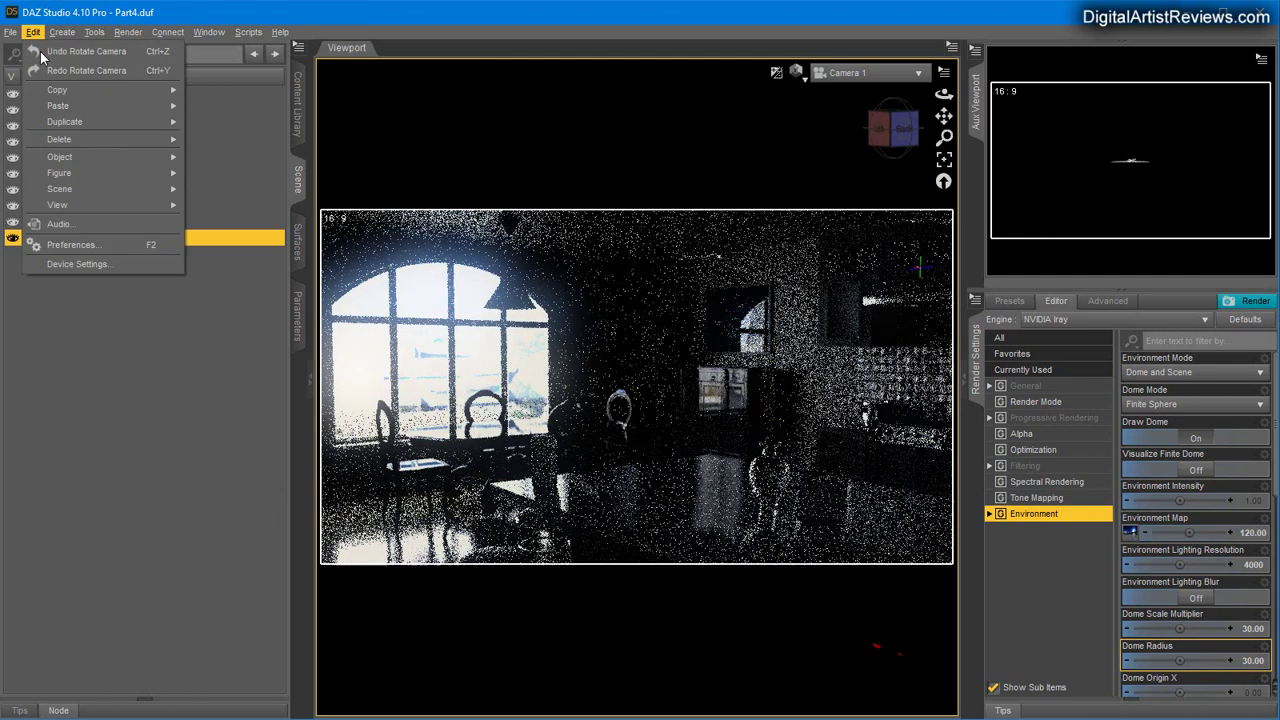
{"action": "left_click", "coordinate": [42, 50]}
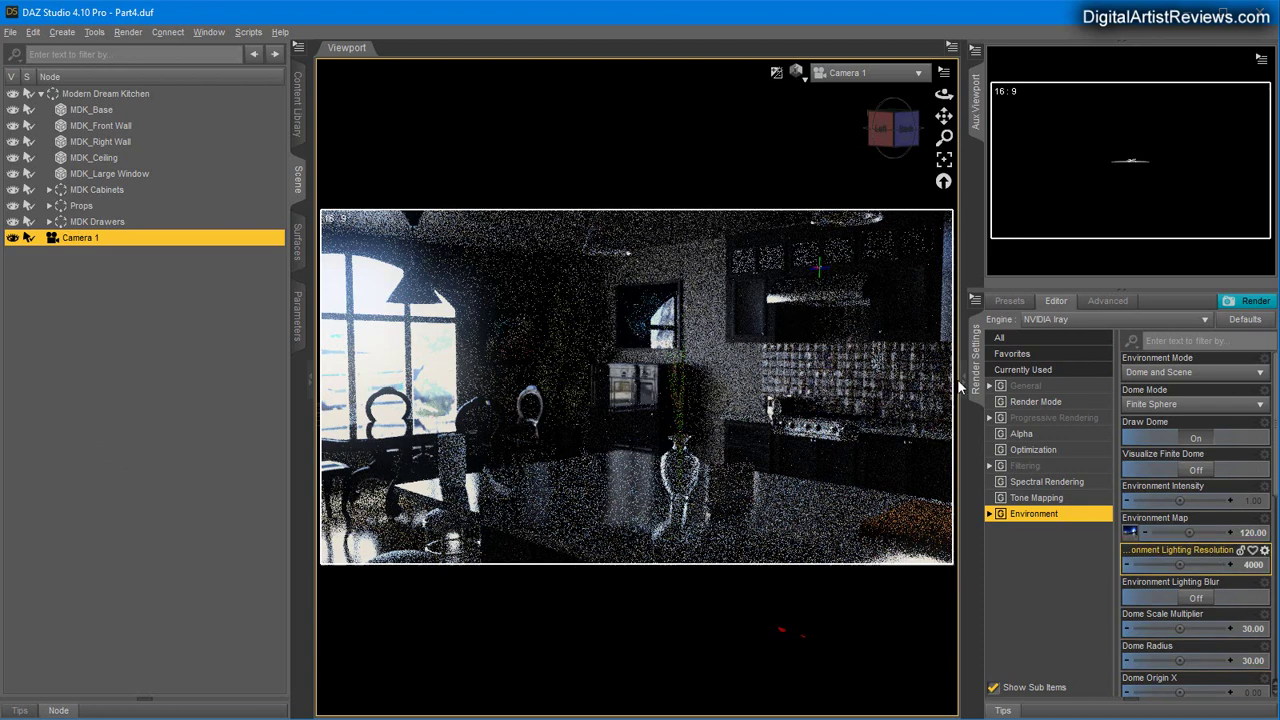
Set the render's pixel size to 800 by 450 and save the scene.
{"action": "left_click", "coordinate": [1050, 418]}
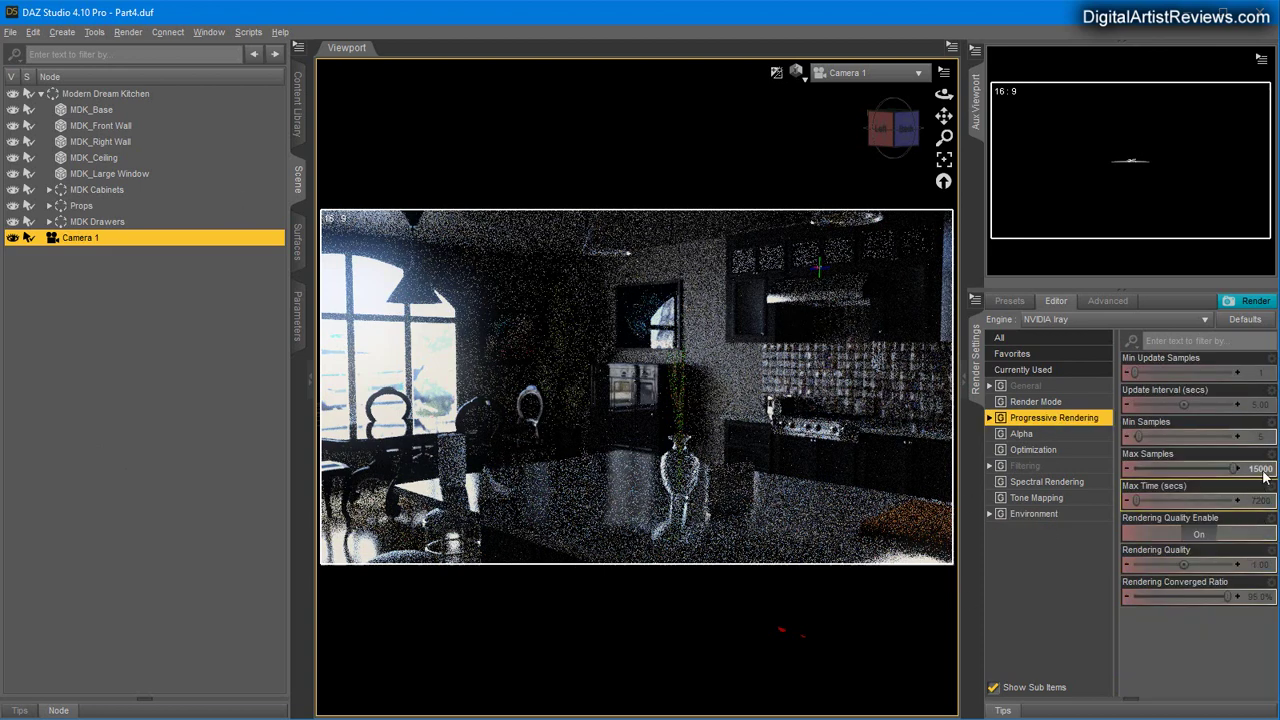
{"action": "left_click", "coordinate": [1040, 386]}
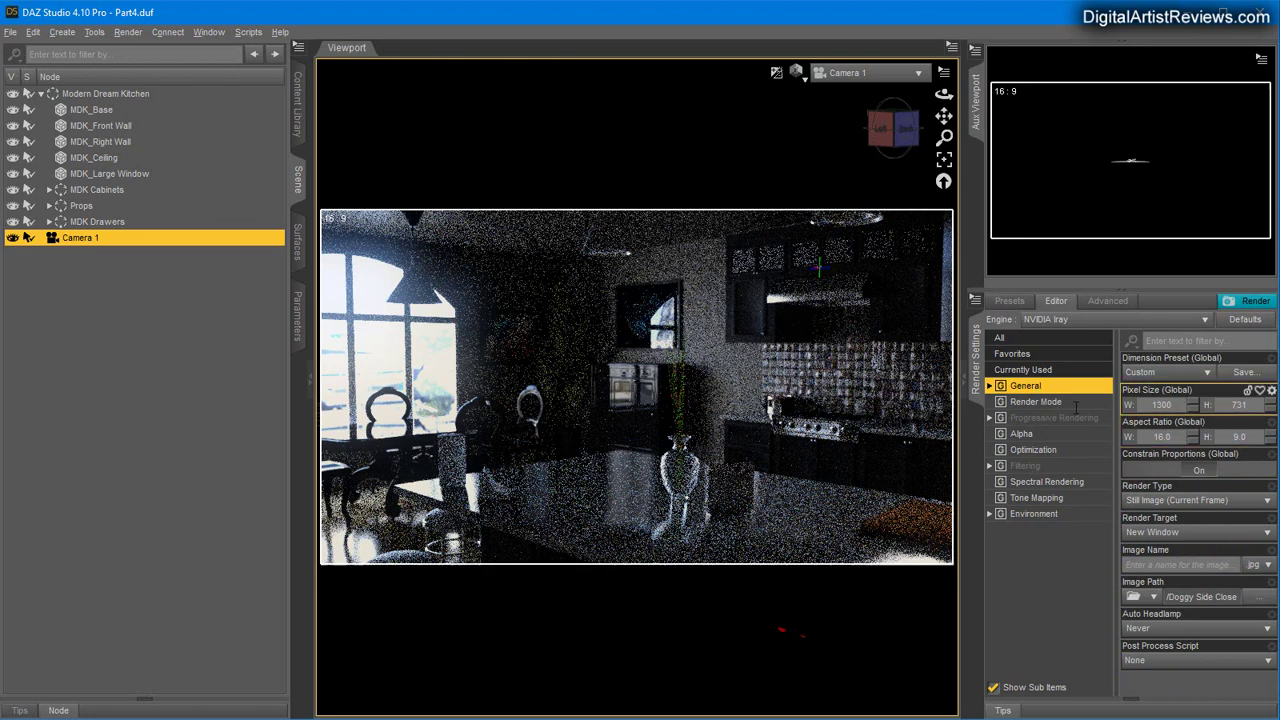
{"action": "left_click_drag", "start_coordinate": [1077, 407], "coordinate": [1033, 400]}
{"action": "type", "text": "650"}
{"action": "left_click", "coordinate": [10, 33]}
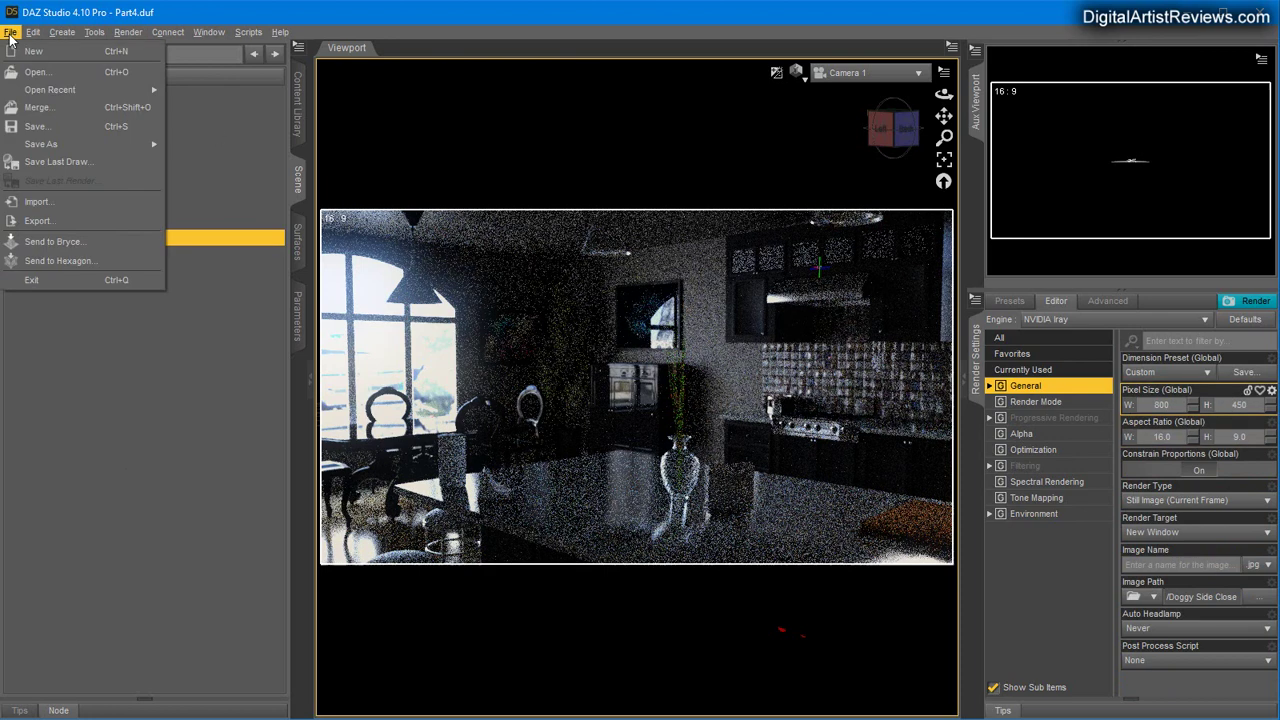
{"action": "left_click", "coordinate": [33, 126]}
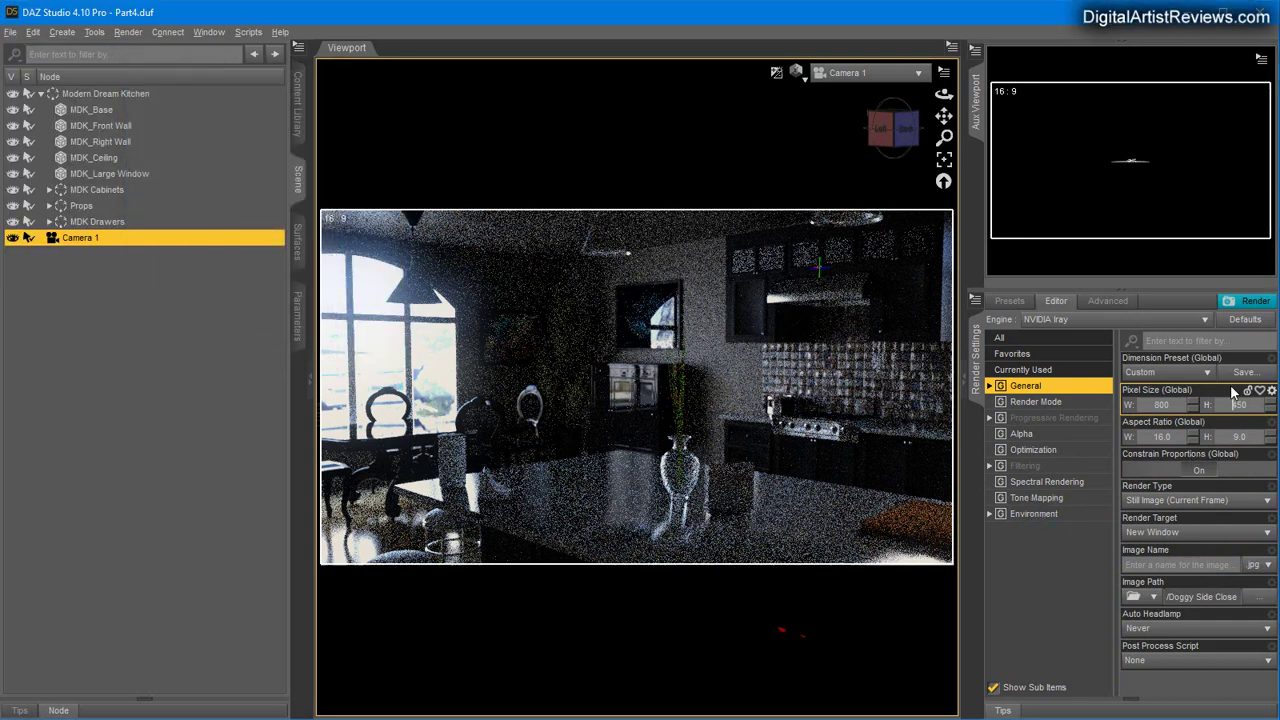
Render the kitchen through Camera 1, stop the render early and close the render window.
{"action": "left_click", "coordinate": [1107, 301]}
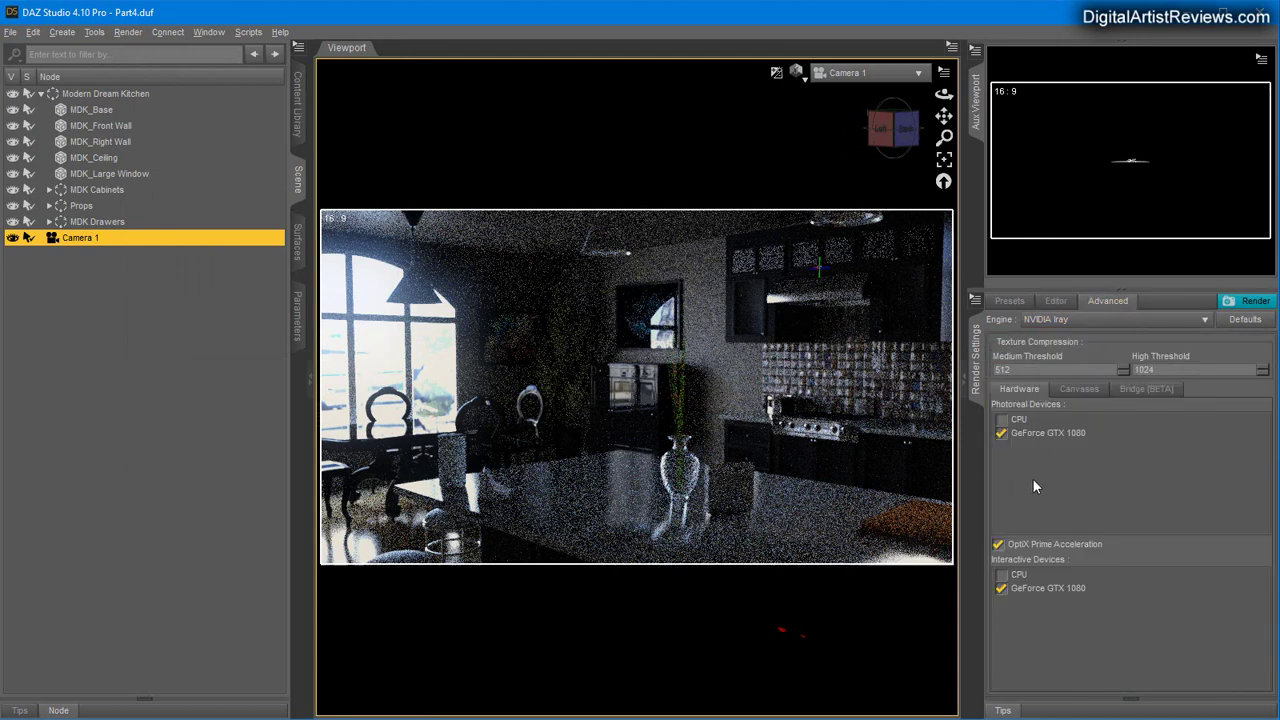
{"action": "left_click", "coordinate": [1248, 303]}
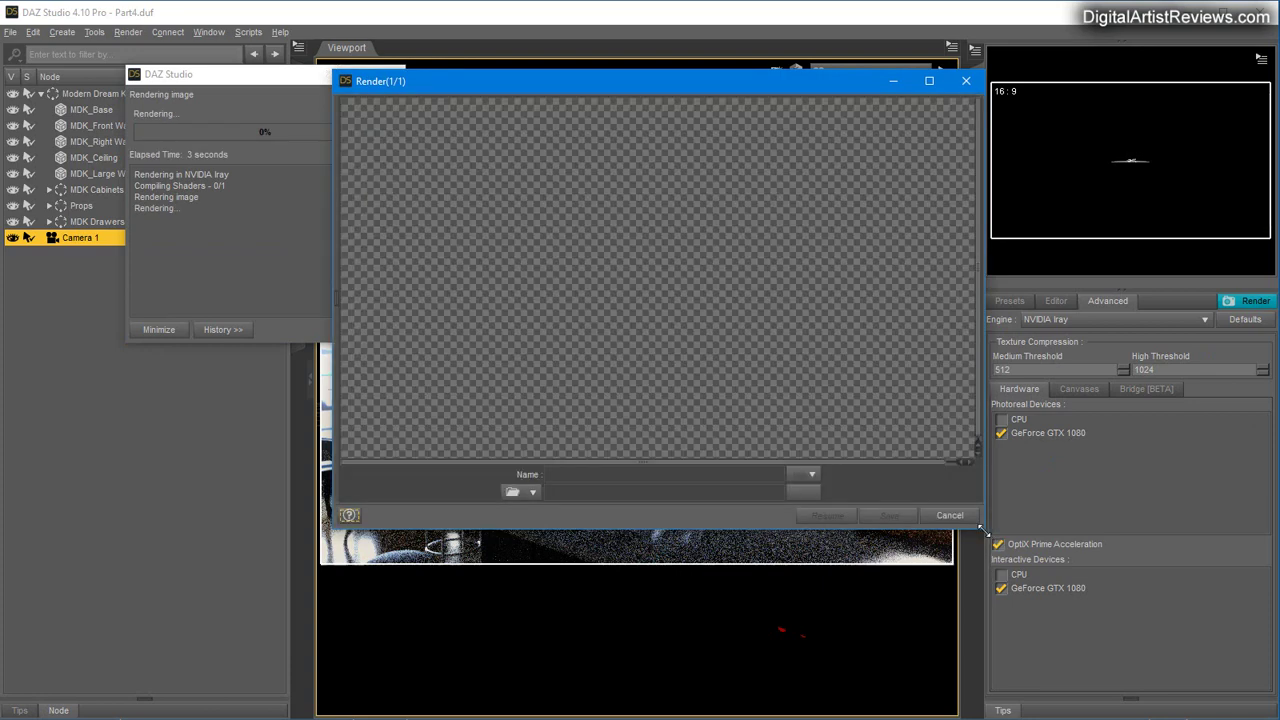
{"action": "left_click_drag", "start_coordinate": [985, 537], "coordinate": [1006, 552]}
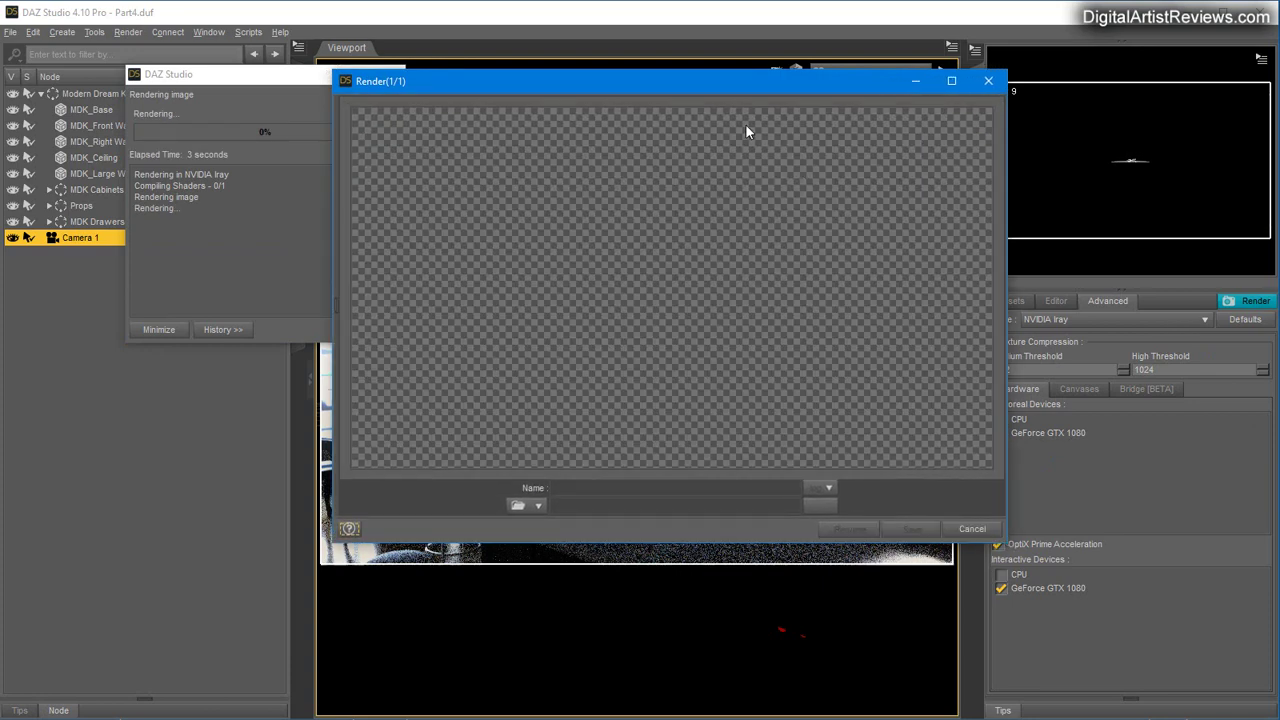
{"action": "left_click_drag", "start_coordinate": [697, 79], "coordinate": [652, 122]}
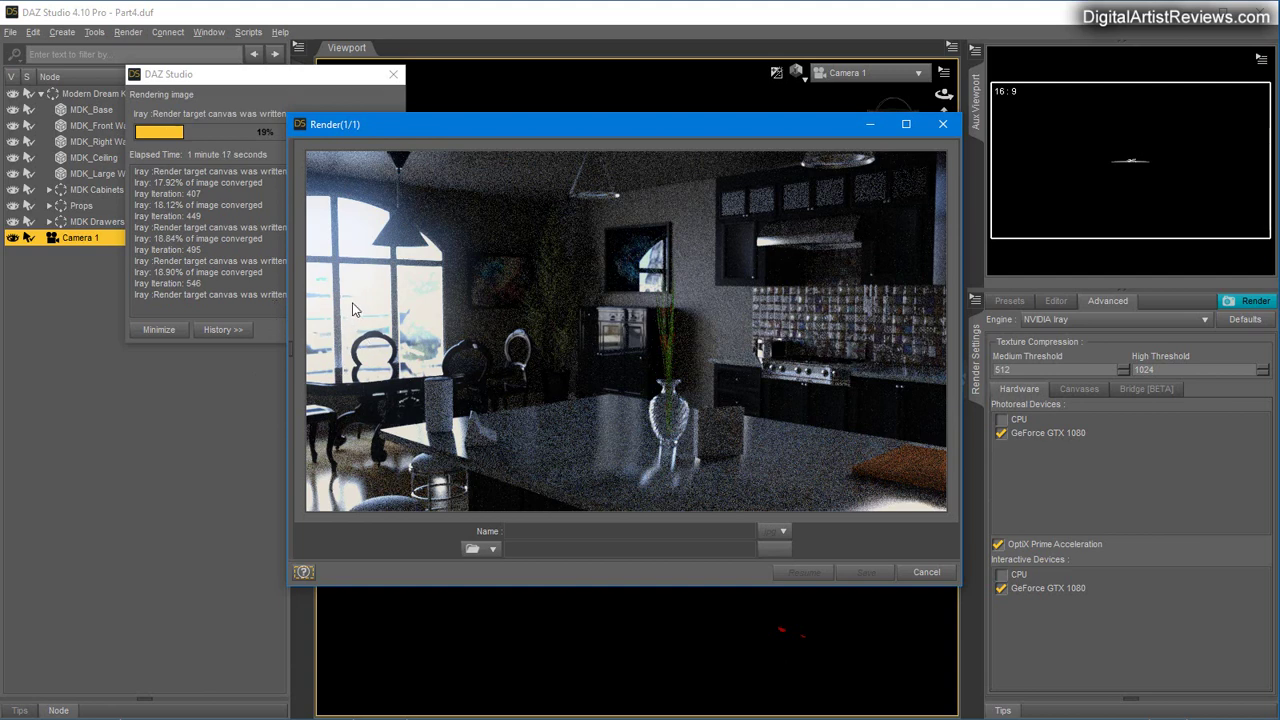
{"action": "left_click", "coordinate": [920, 575]}
{"action": "left_click", "coordinate": [586, 370]}
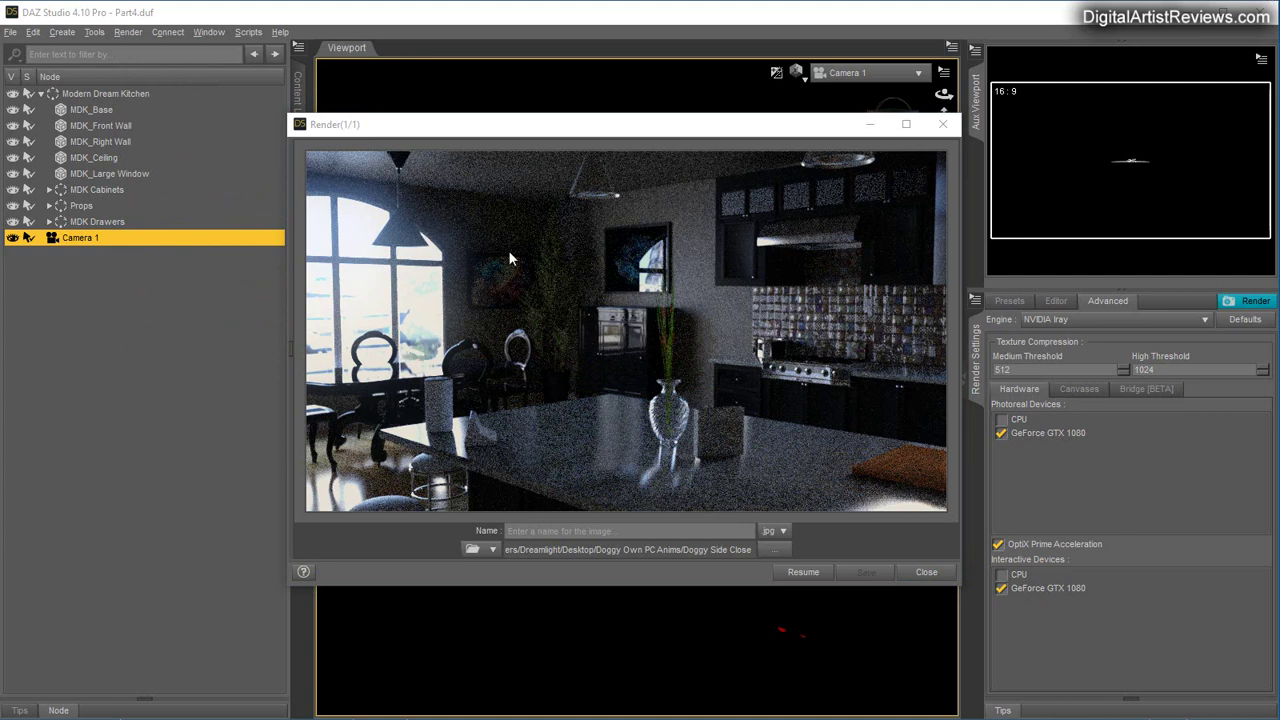
{"action": "left_click", "coordinate": [922, 573]}
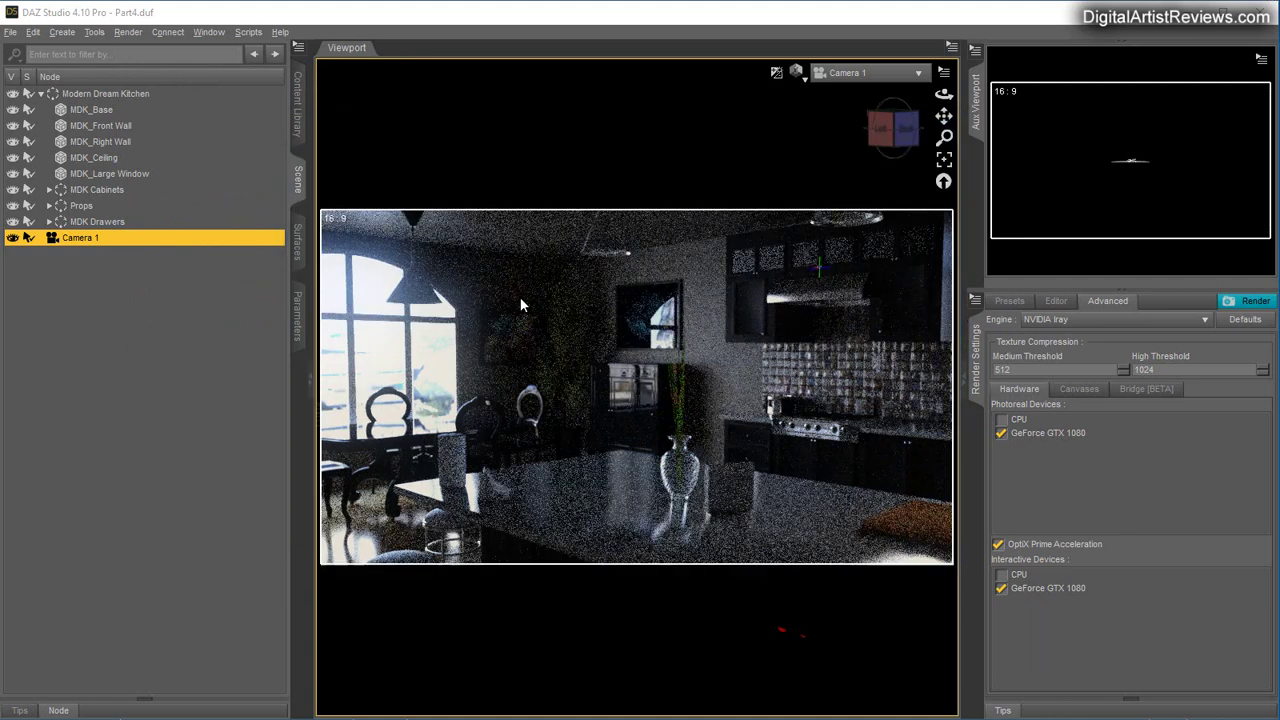
Save the last render as the BMP file Render1 in the Rneders folder.
{"action": "left_click", "coordinate": [11, 33]}
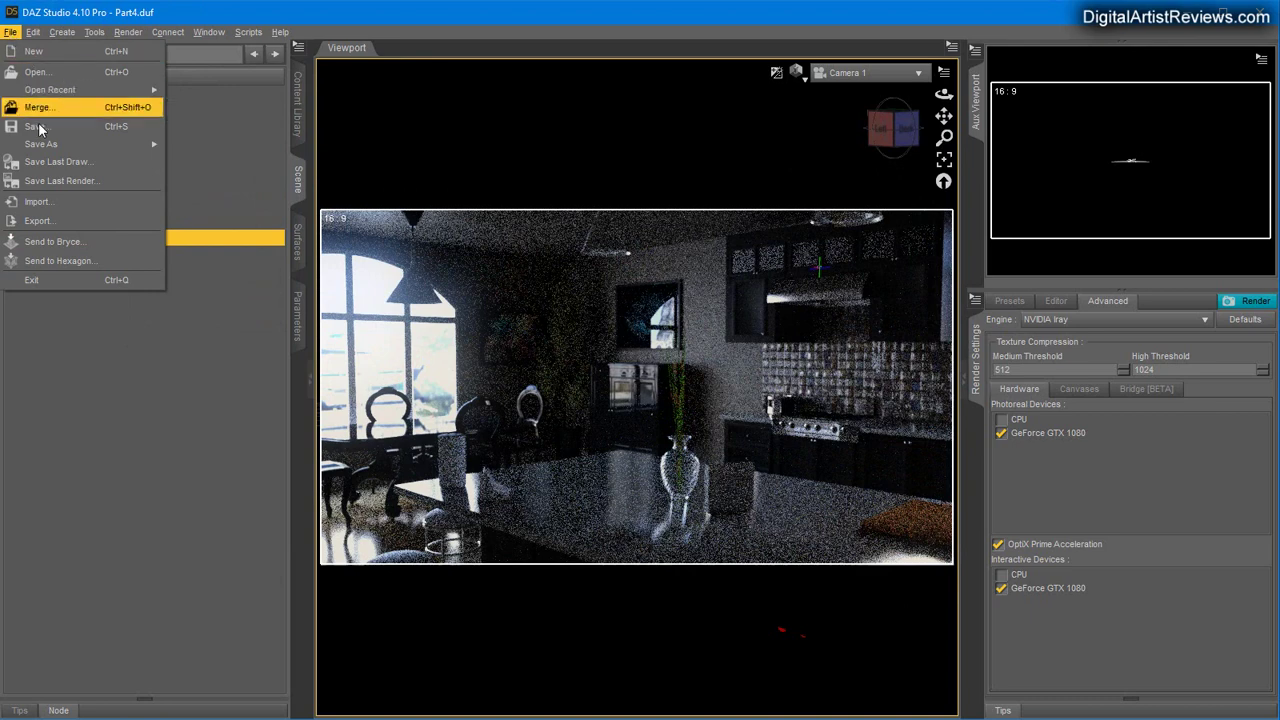
{"action": "left_click", "coordinate": [60, 181]}
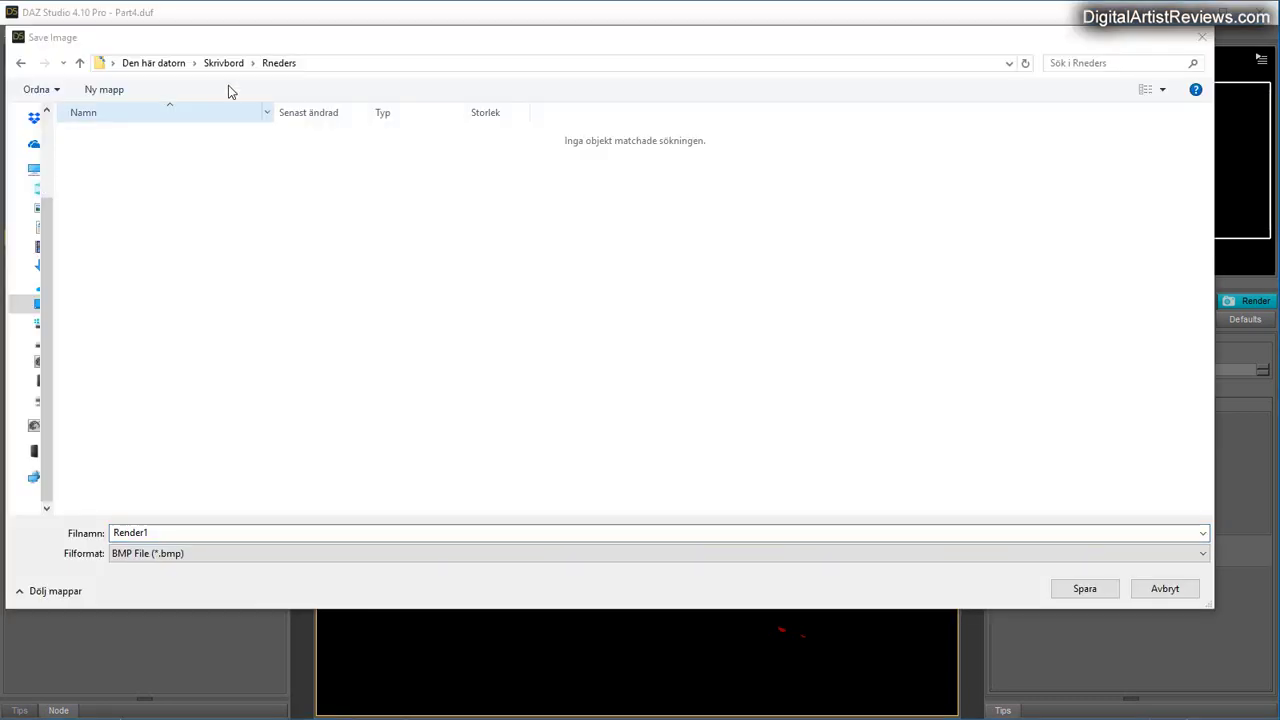
{"action": "left_click_drag", "start_coordinate": [227, 47], "coordinate": [284, 78]}
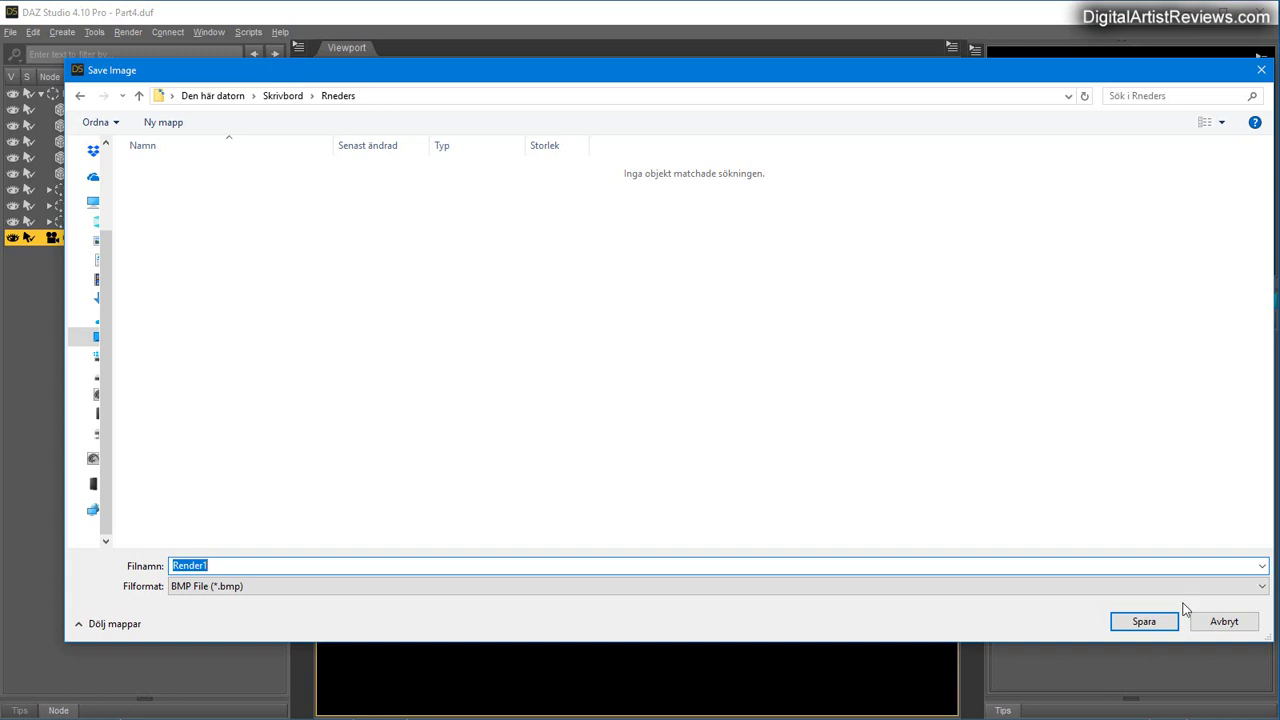
{"action": "left_click", "coordinate": [1143, 621]}
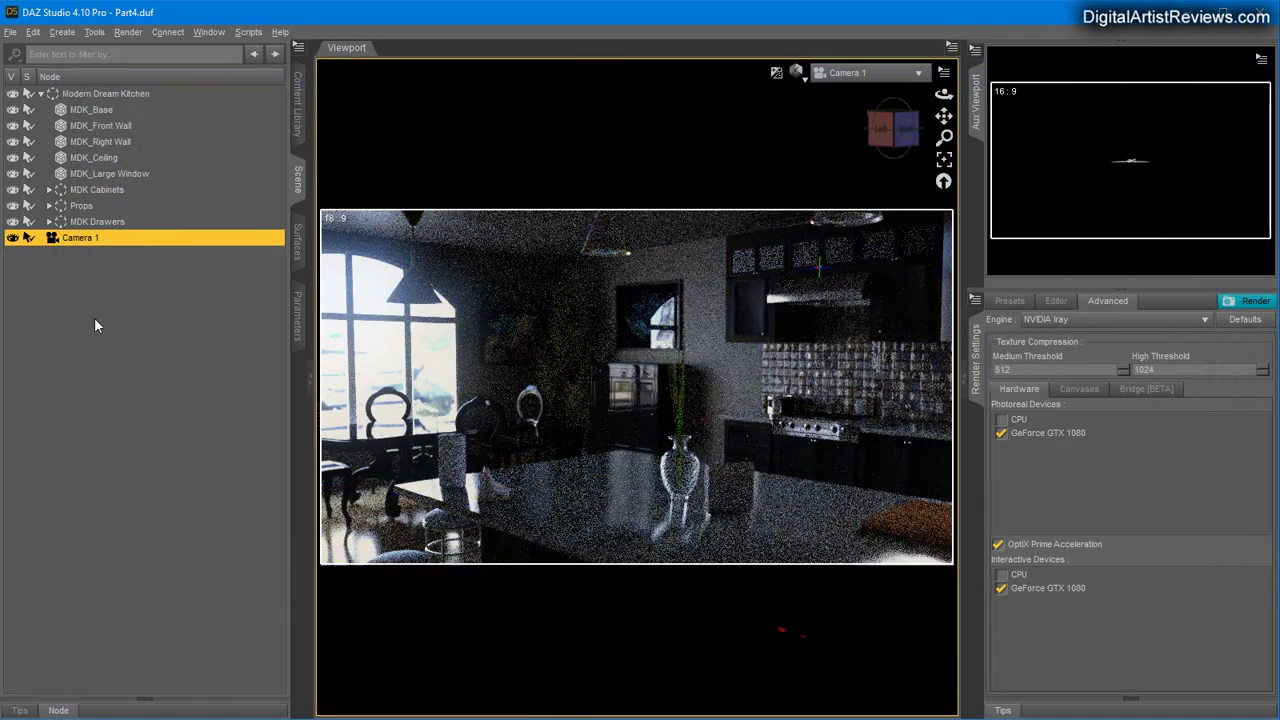
Try Environment Map intensities of 40 and 20 in the render's environment settings.
{"action": "left_click", "coordinate": [1056, 301]}
{"action": "left_click", "coordinate": [1034, 514]}
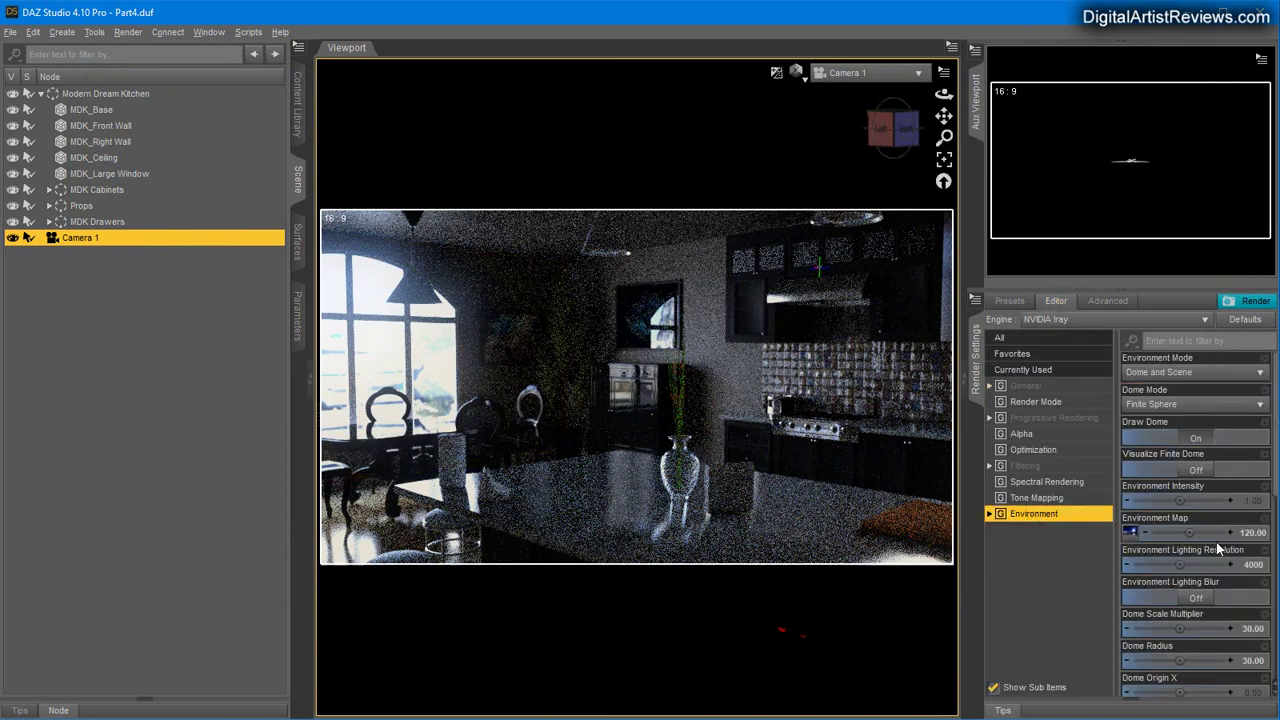
{"action": "left_click", "coordinate": [1250, 533]}
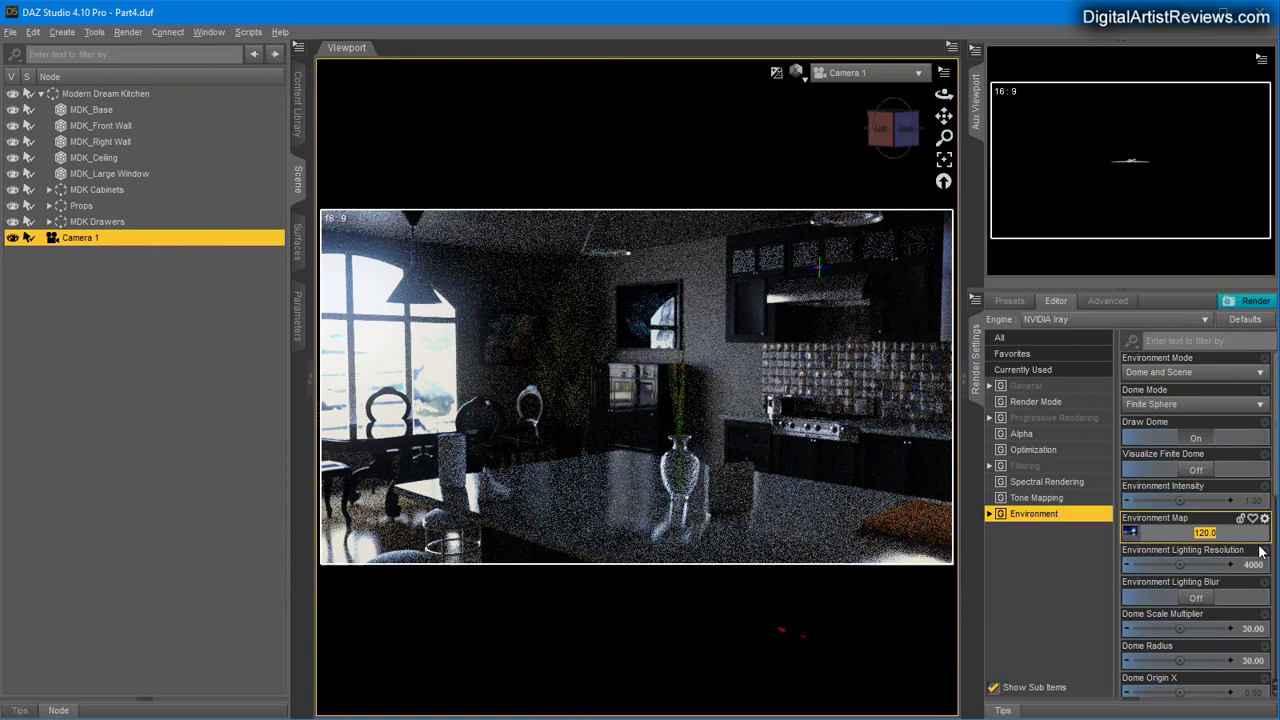
{"action": "type", "text": "40"}
{"action": "key", "text": "Return"}
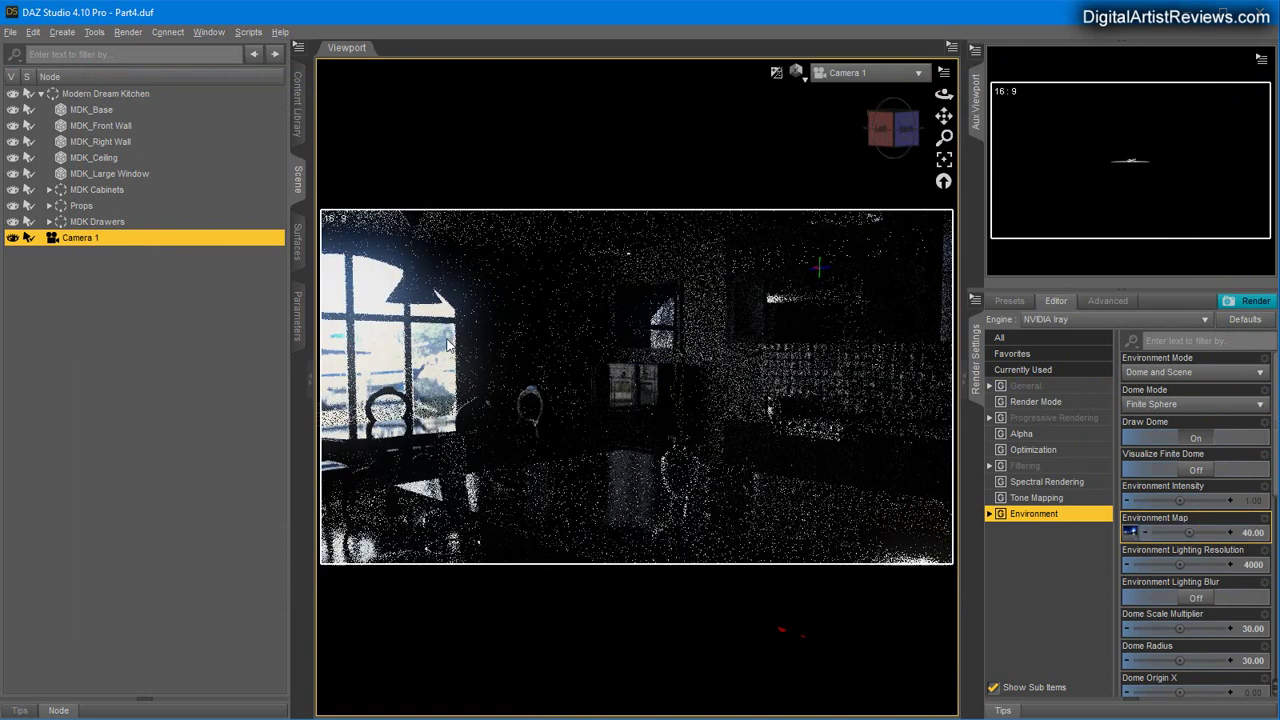
{"action": "left_click", "coordinate": [1252, 533]}
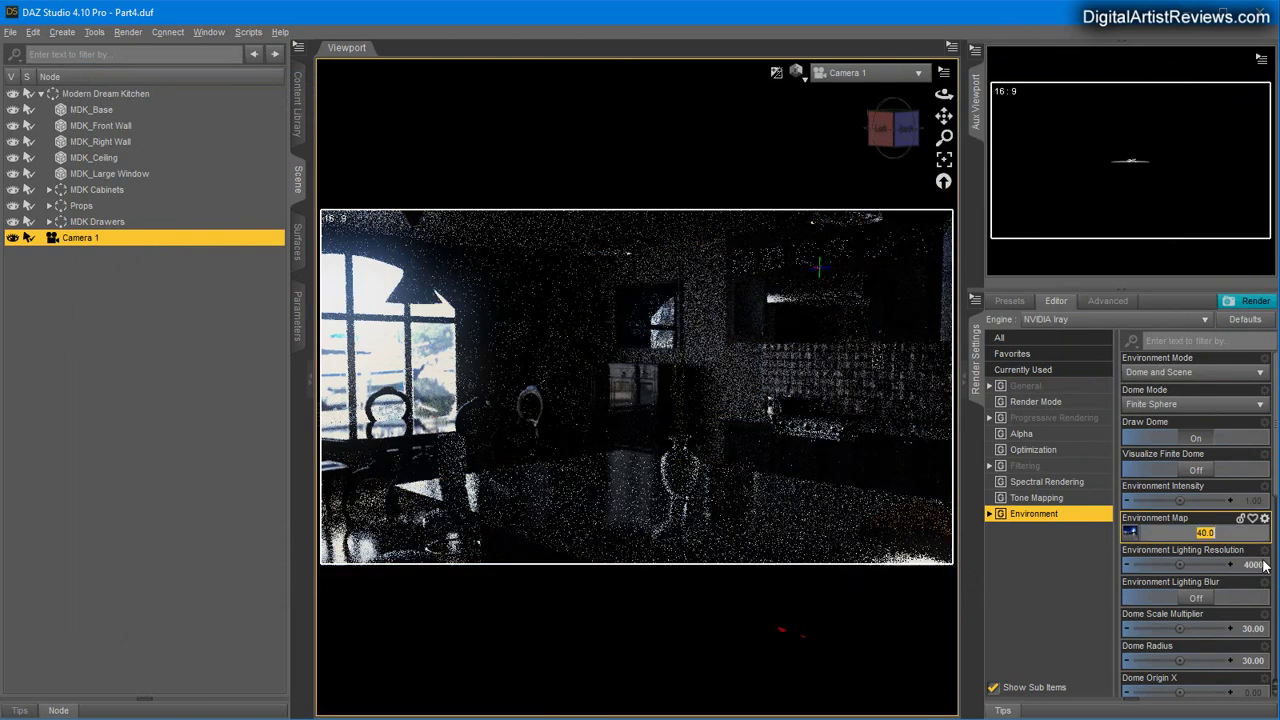
{"action": "type", "text": "20"}
{"action": "key", "text": "Return"}
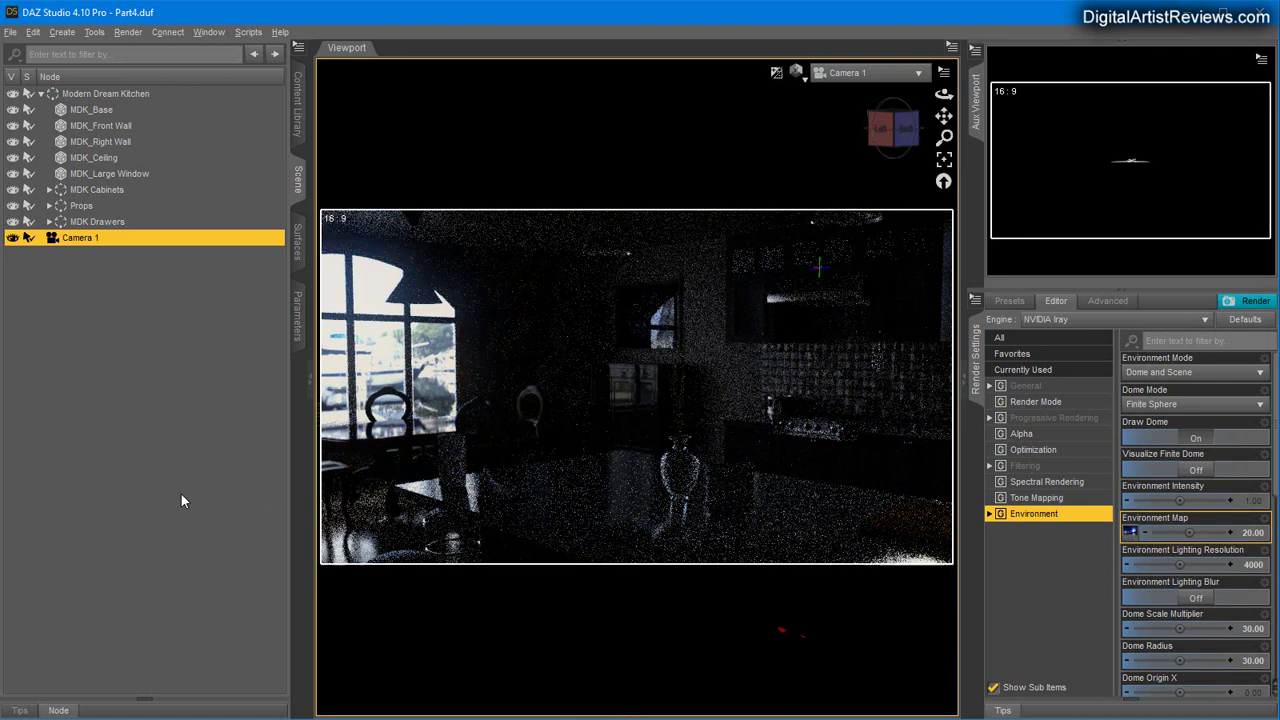
Try an Environment Map intensity of 1, then set it back to 20.
{"action": "left_click", "coordinate": [1254, 538]}
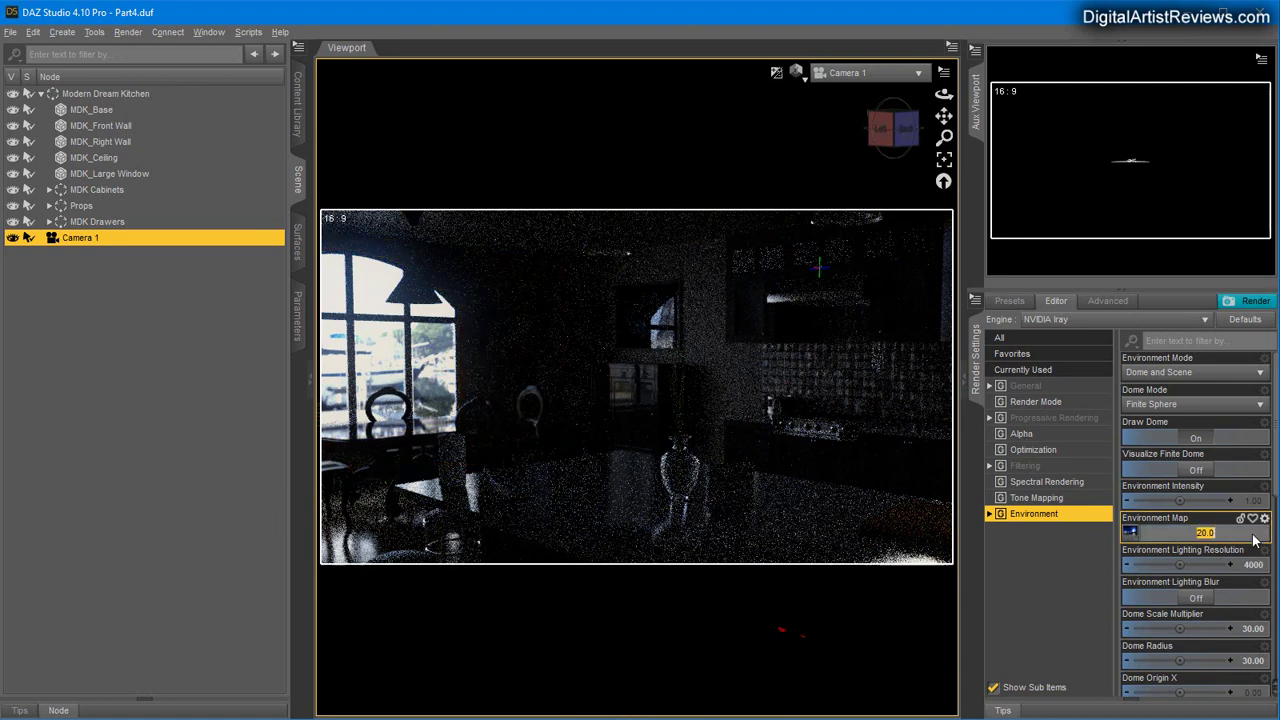
{"action": "type", "text": "1"}
{"action": "key", "text": "Return"}
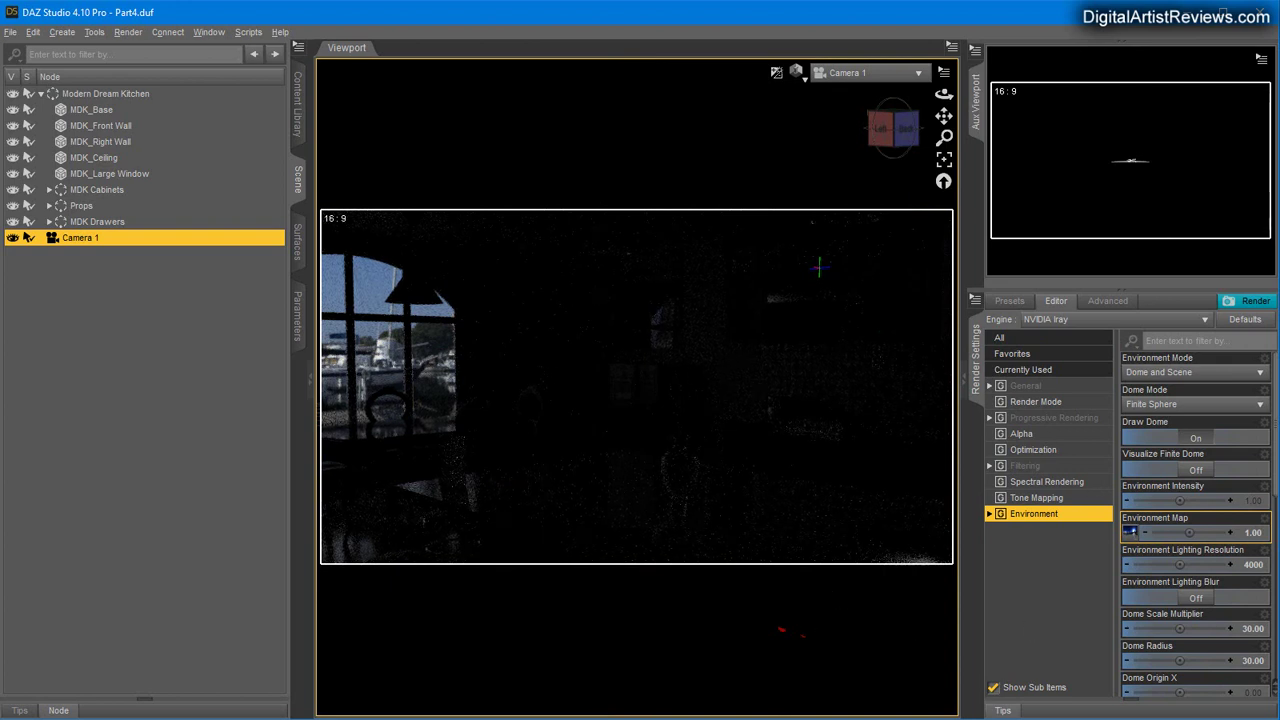
{"action": "left_click", "coordinate": [1250, 533]}
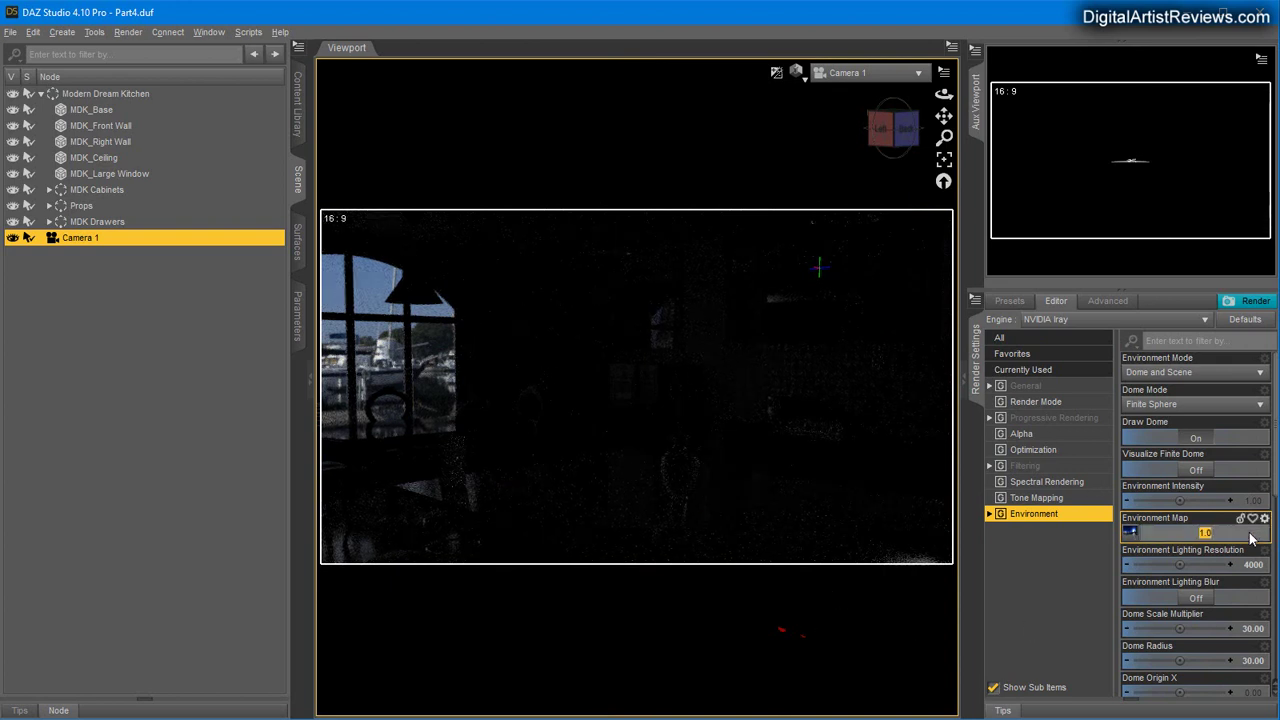
{"action": "type", "text": "20"}
{"action": "key", "text": "Return"}
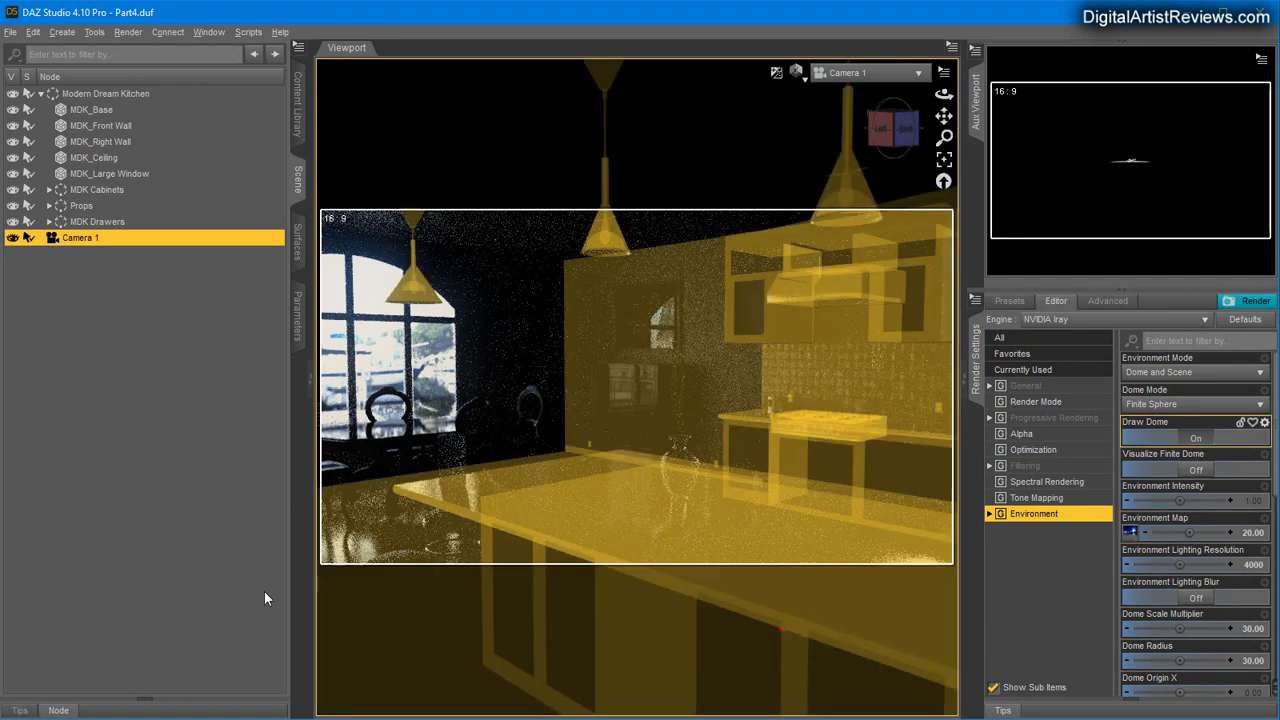
Set the Environment Map intensity to 15.
{"action": "left_click", "coordinate": [1245, 536]}
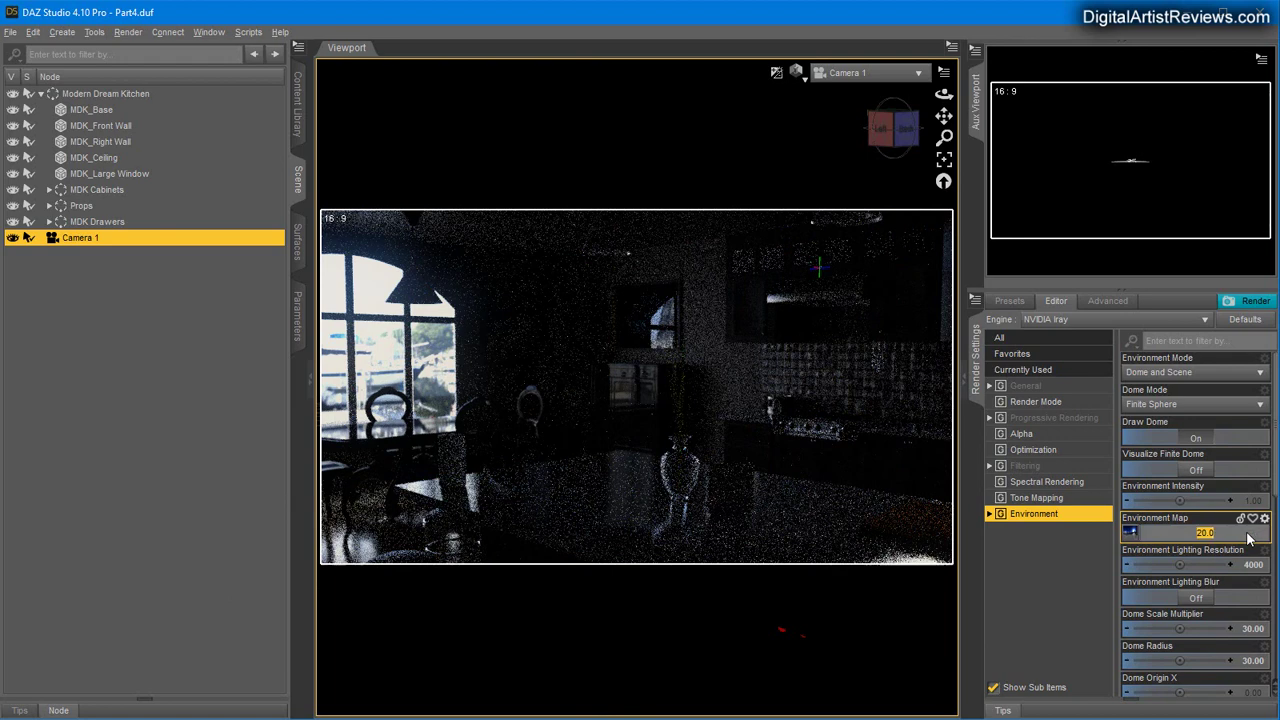
{"action": "type", "text": "15"}
{"action": "key", "text": "Return"}
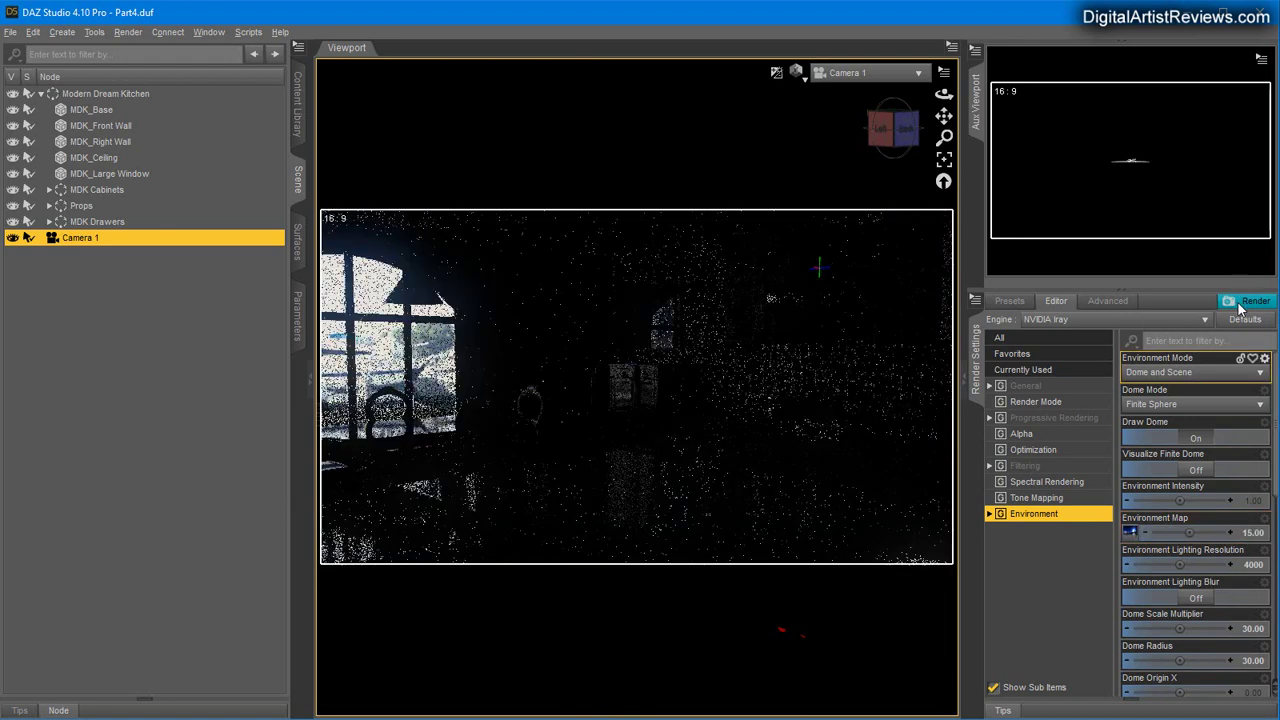
Render the kitchen with the dimmer environment map and cancel the render partway.
{"action": "left_click", "coordinate": [1245, 302]}
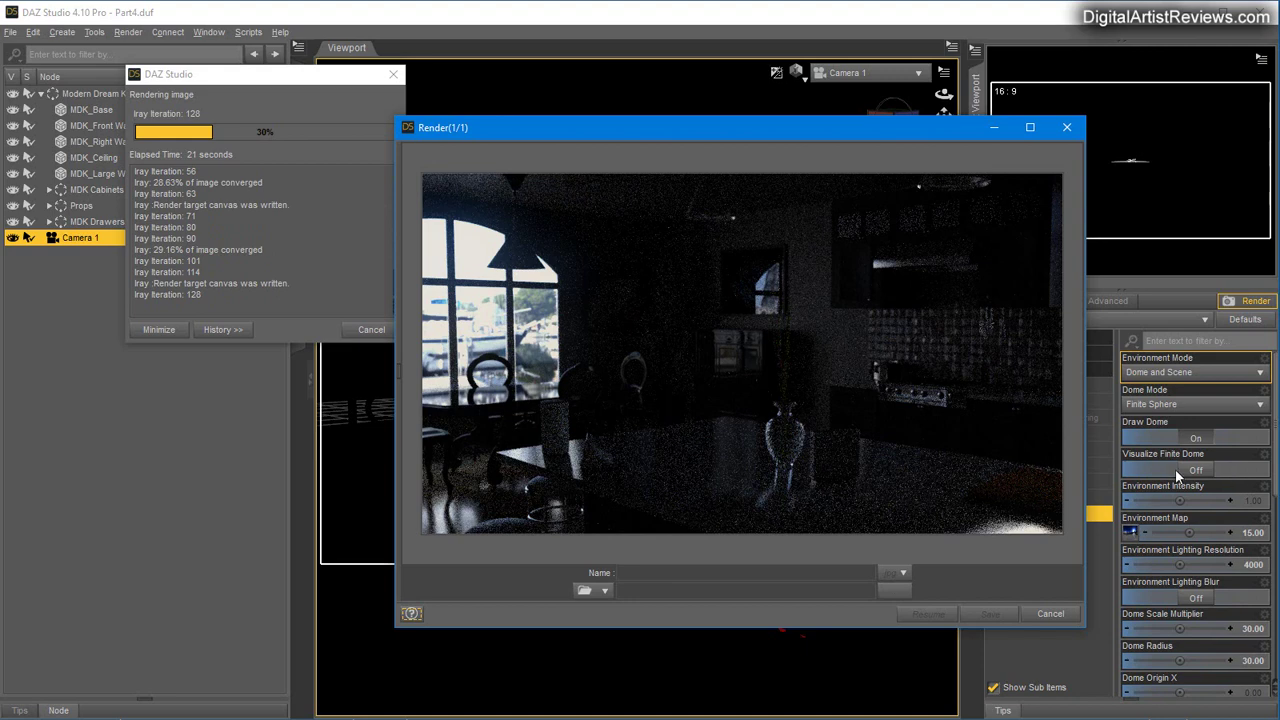
{"action": "left_click", "coordinate": [1050, 613]}
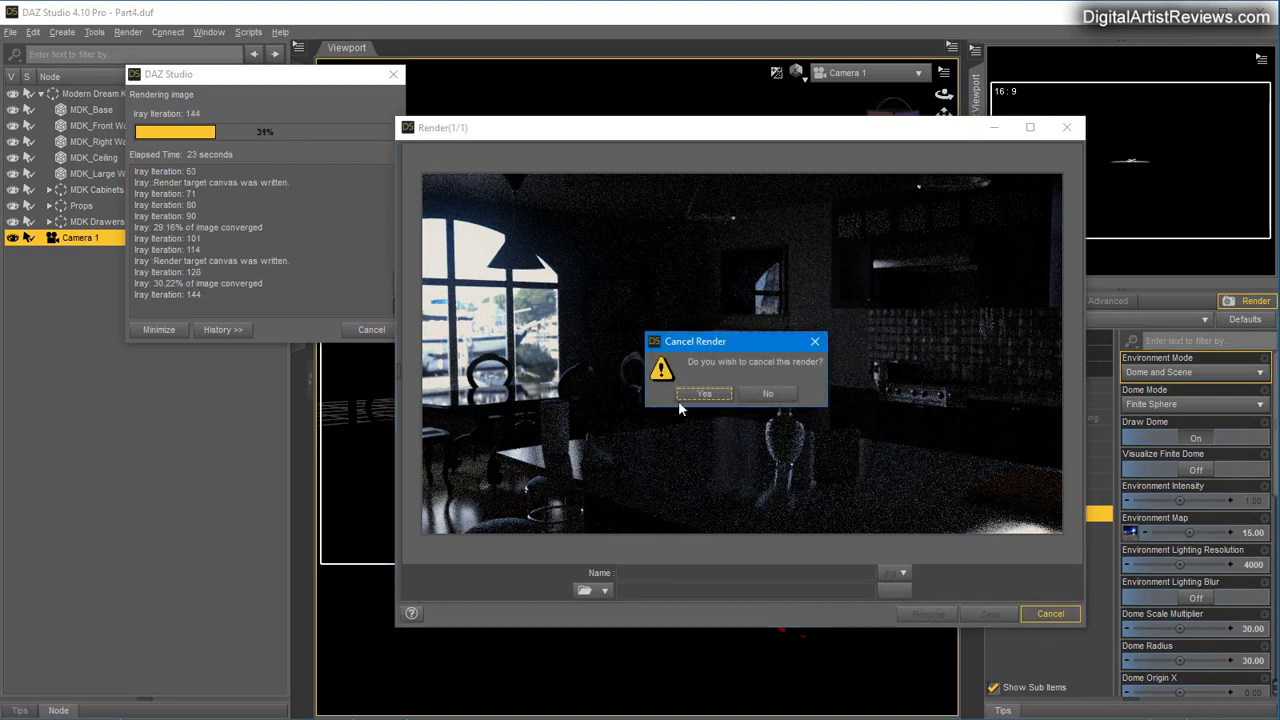
{"action": "left_click", "coordinate": [703, 395]}
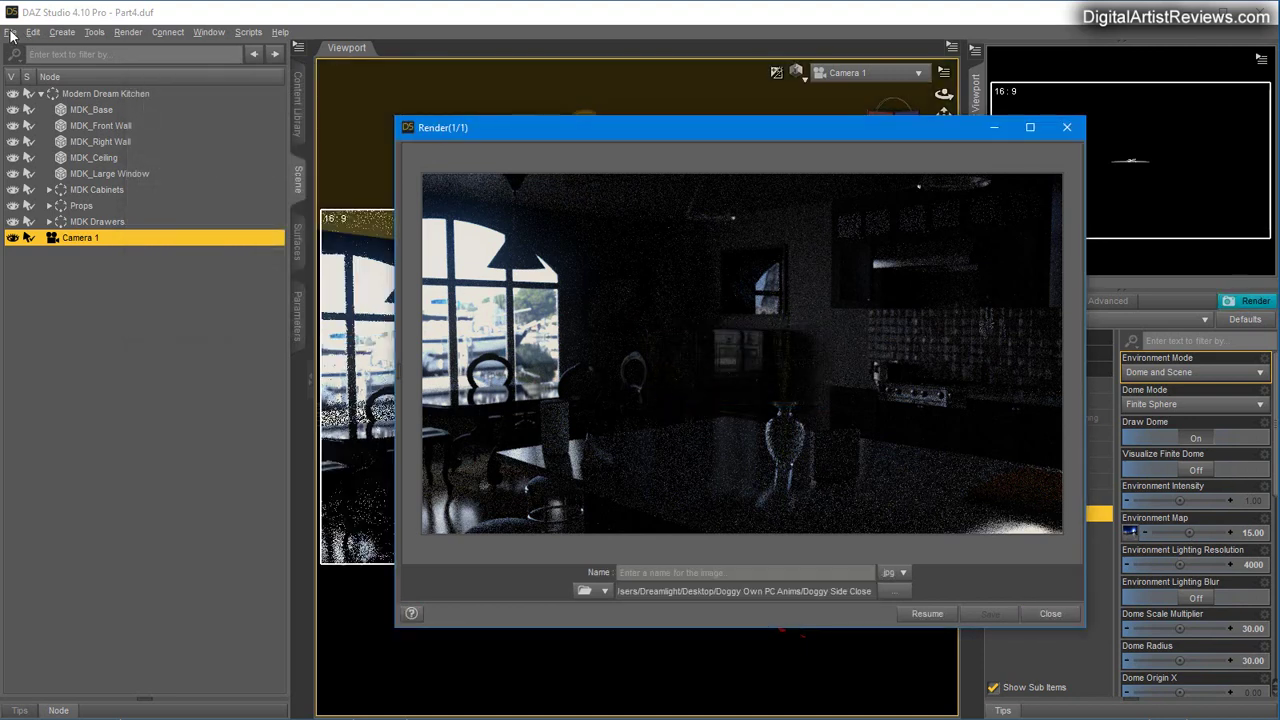
Save the last render as another BMP file in the Rneders folder, basing its name on Render1.
{"action": "left_click", "coordinate": [10, 32]}
{"action": "left_click", "coordinate": [67, 181]}
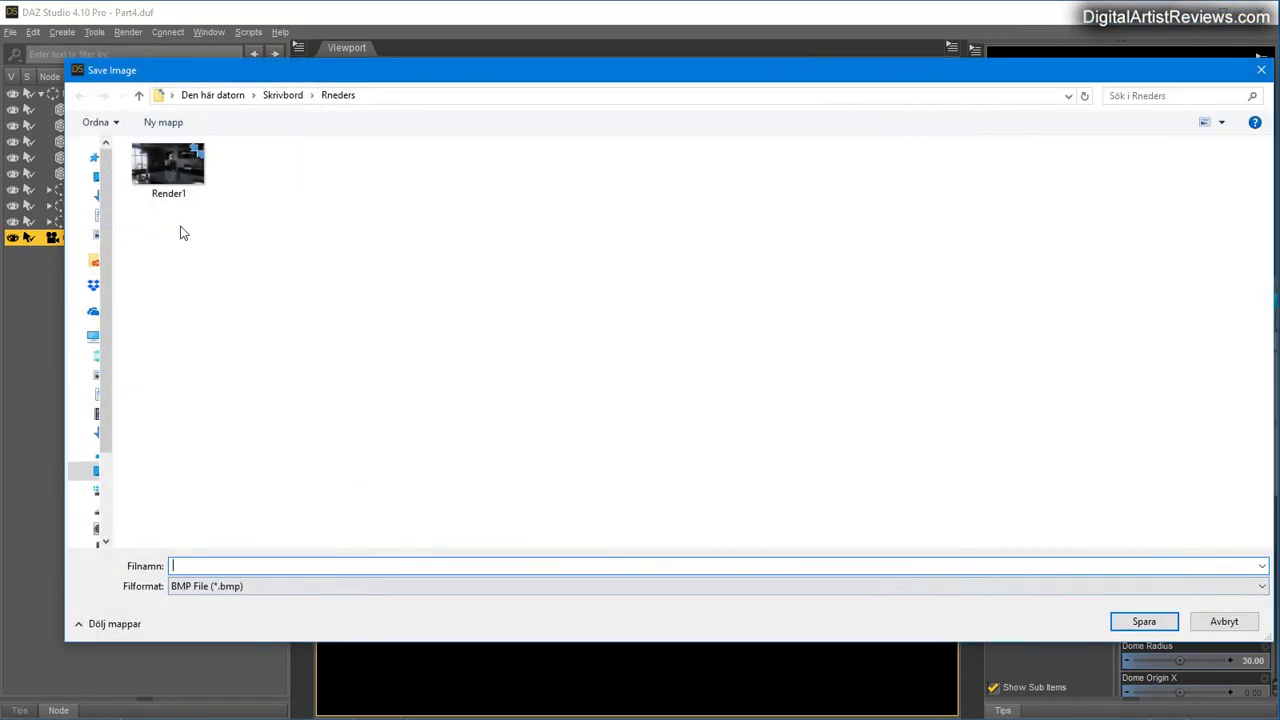
{"action": "left_click", "coordinate": [167, 185]}
{"action": "left_click", "coordinate": [236, 586]}
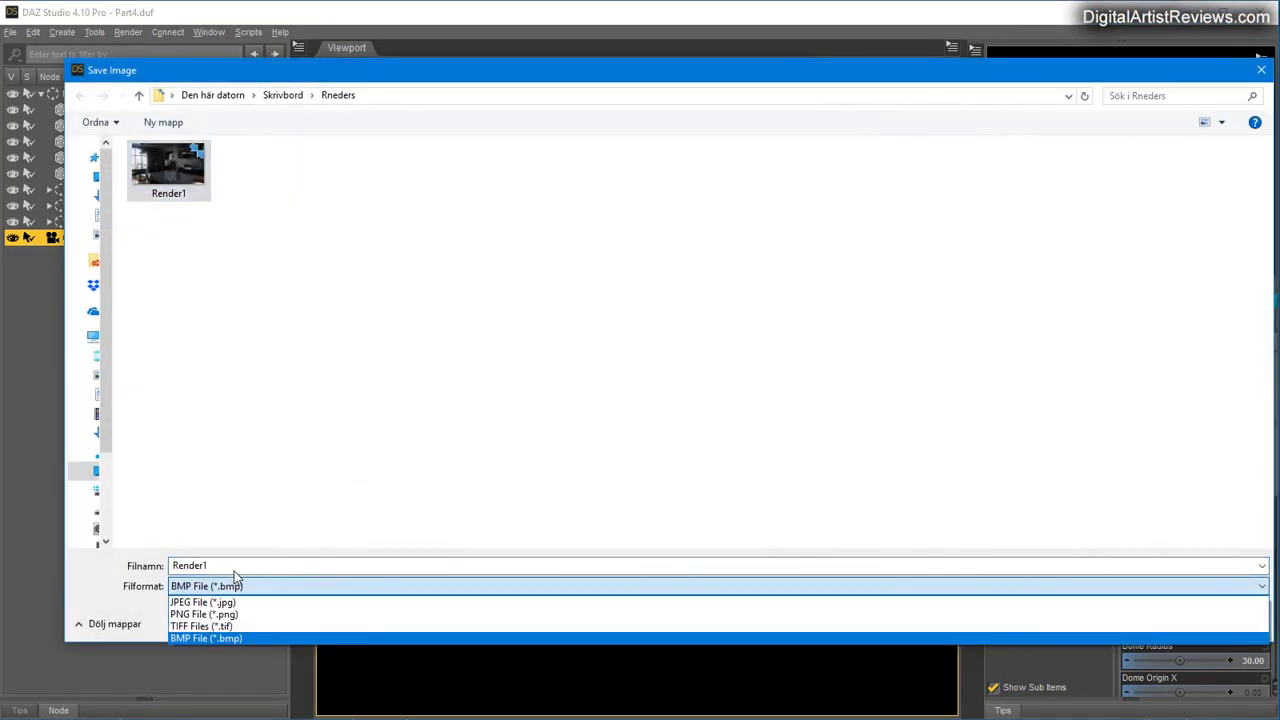
{"action": "left_click", "coordinate": [237, 585]}
{"action": "double_click", "coordinate": [225, 565]}
{"action": "left_click", "coordinate": [225, 565]}
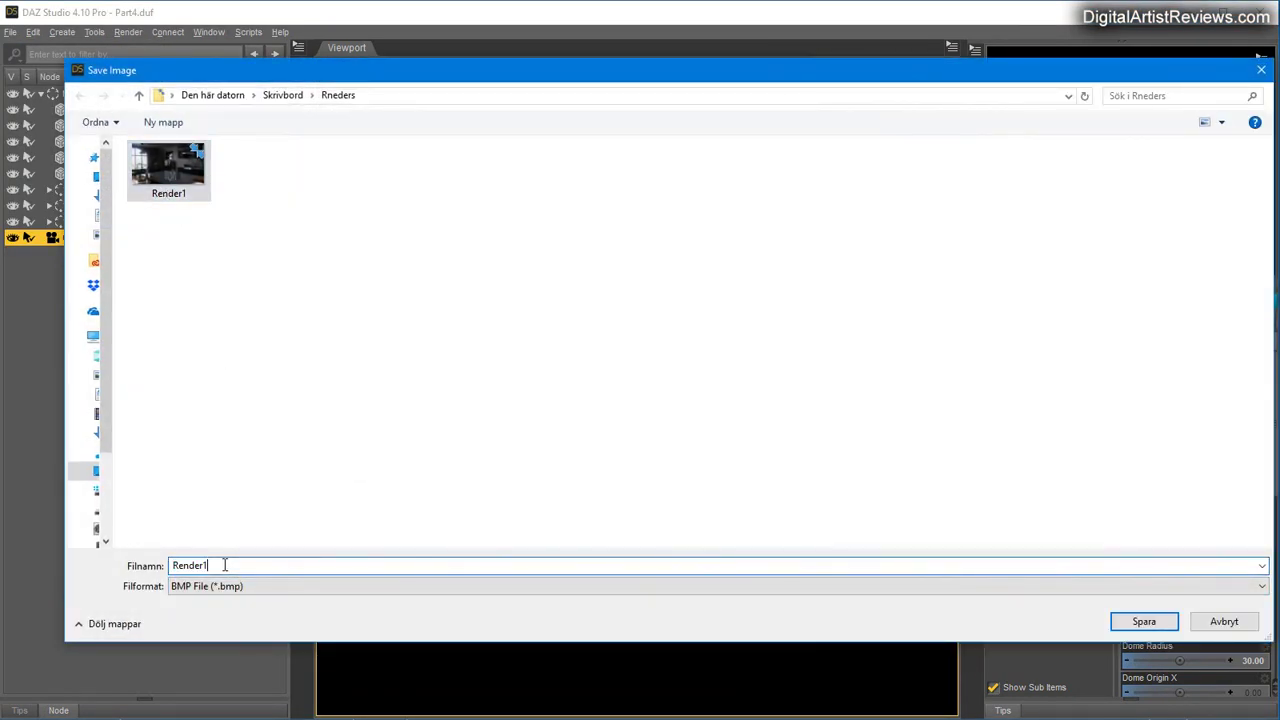
{"action": "key", "text": "Return"}
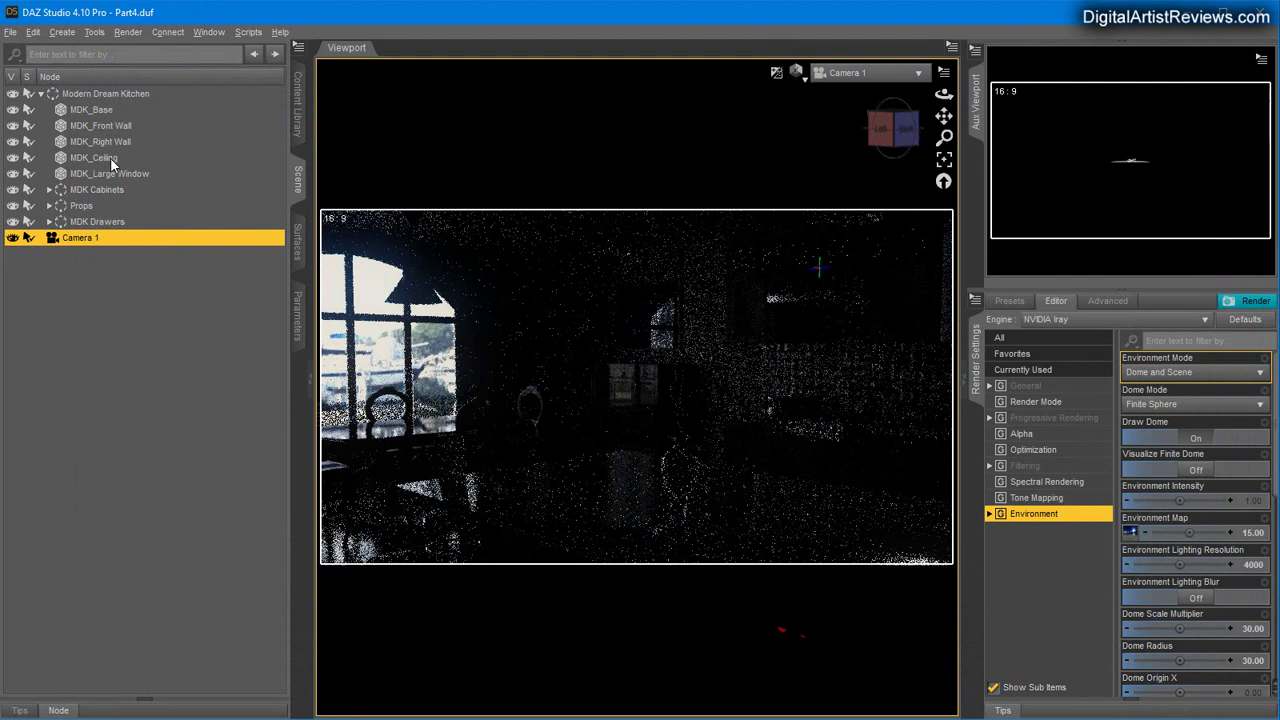
Set the render's Environment Mode to Scene Only.
{"action": "left_click", "coordinate": [1129, 534]}
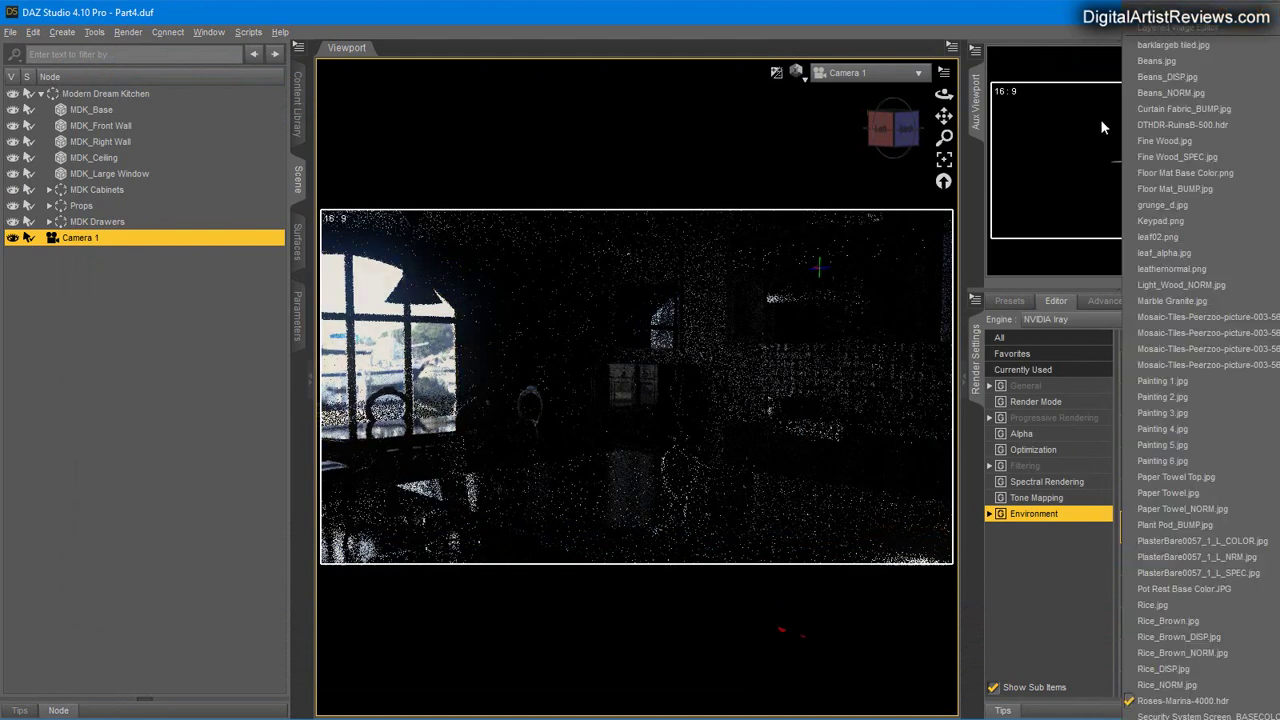
{"action": "left_click", "coordinate": [1062, 22]}
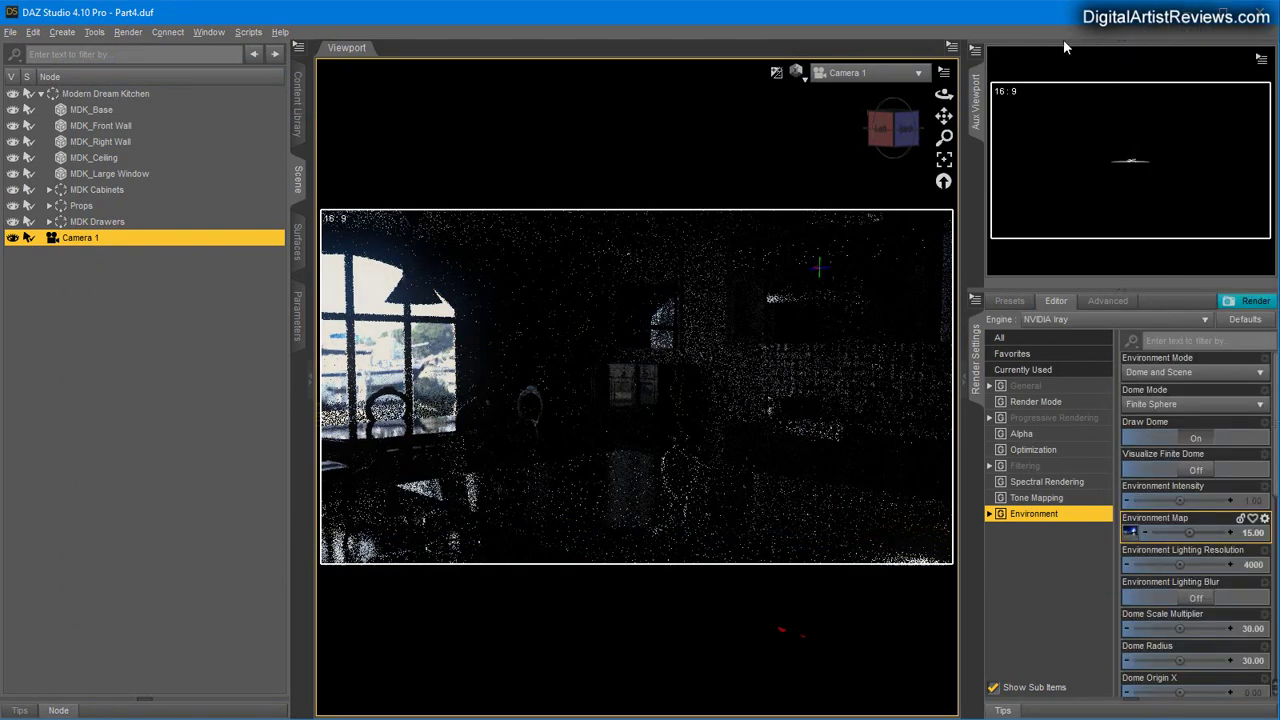
{"action": "left_click", "coordinate": [1157, 373]}
{"action": "left_click", "coordinate": [1150, 424]}
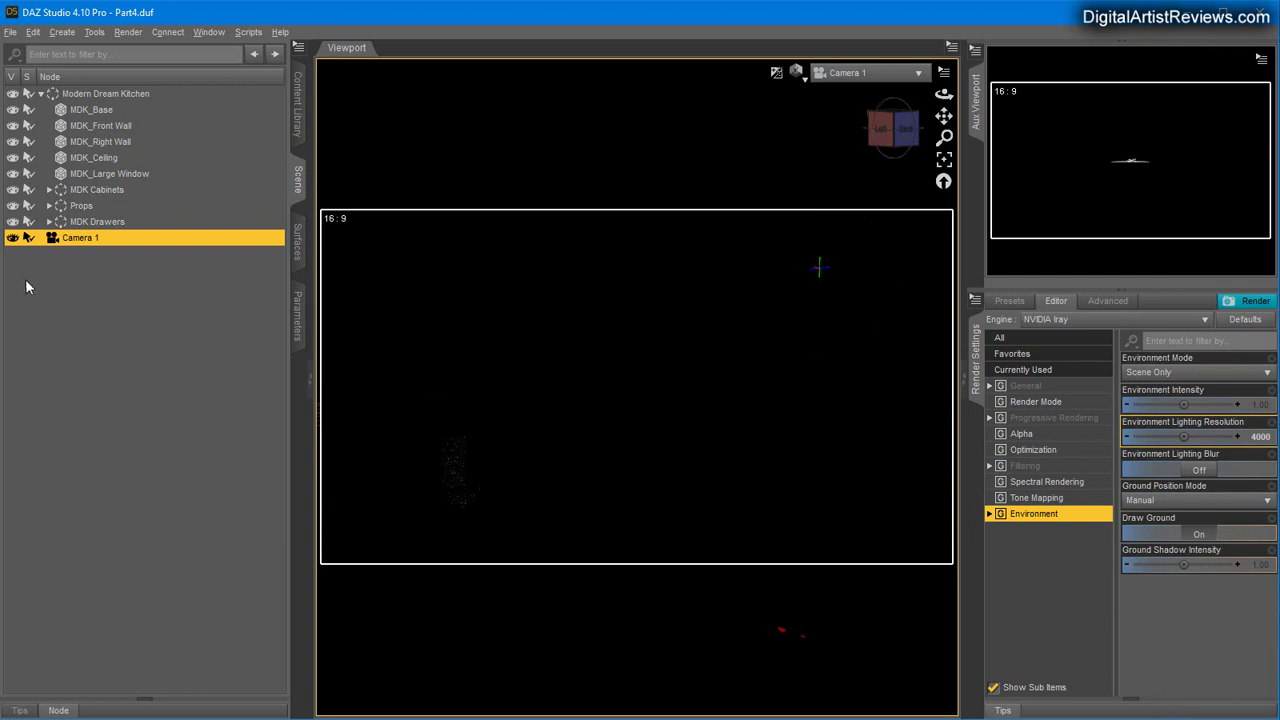
Create a spotlight named SpotLight 1 with default settings and open its light parameters.
{"action": "left_click", "coordinate": [61, 33]}
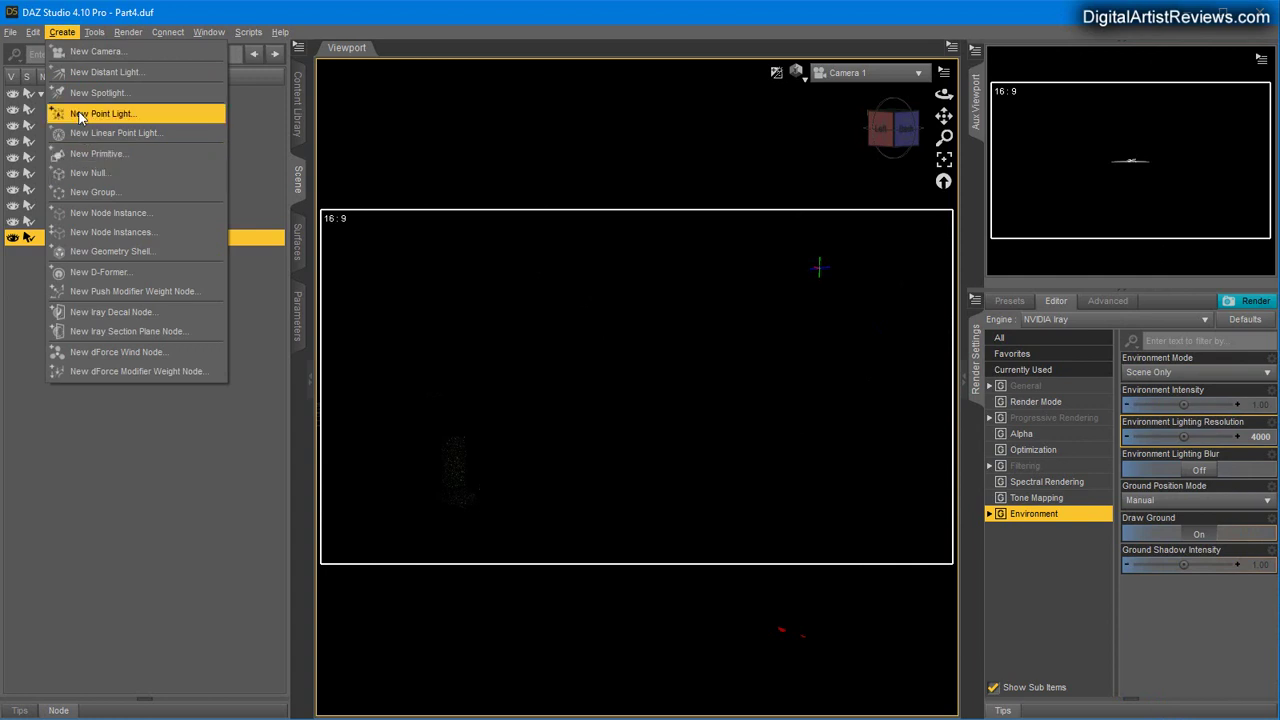
{"action": "left_click", "coordinate": [80, 95]}
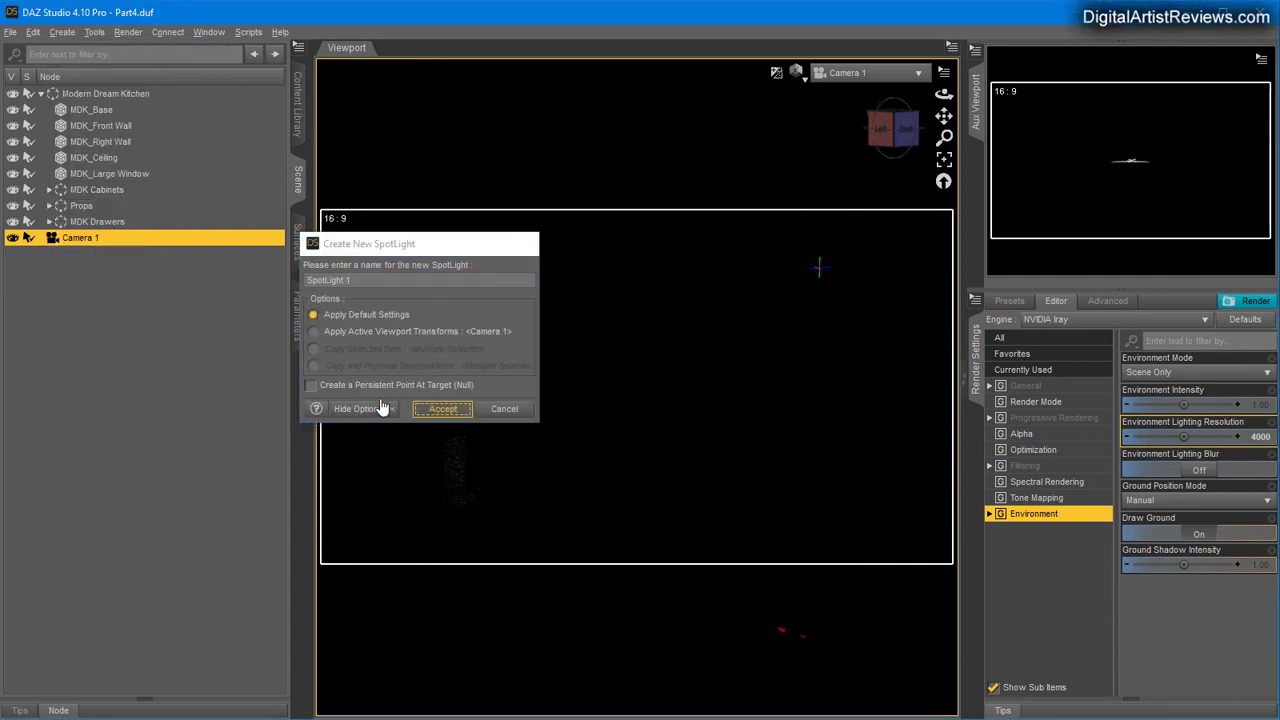
{"action": "left_click", "coordinate": [436, 410]}
{"action": "left_click", "coordinate": [297, 315]}
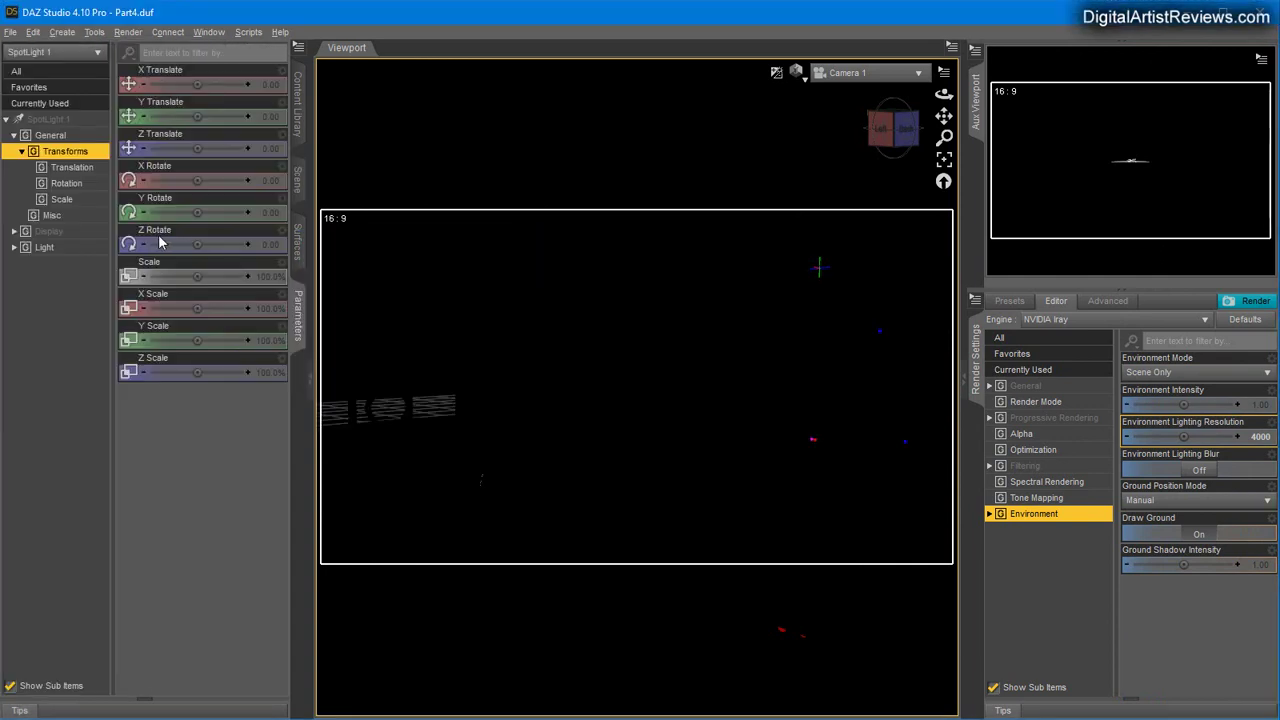
{"action": "left_click", "coordinate": [40, 249]}
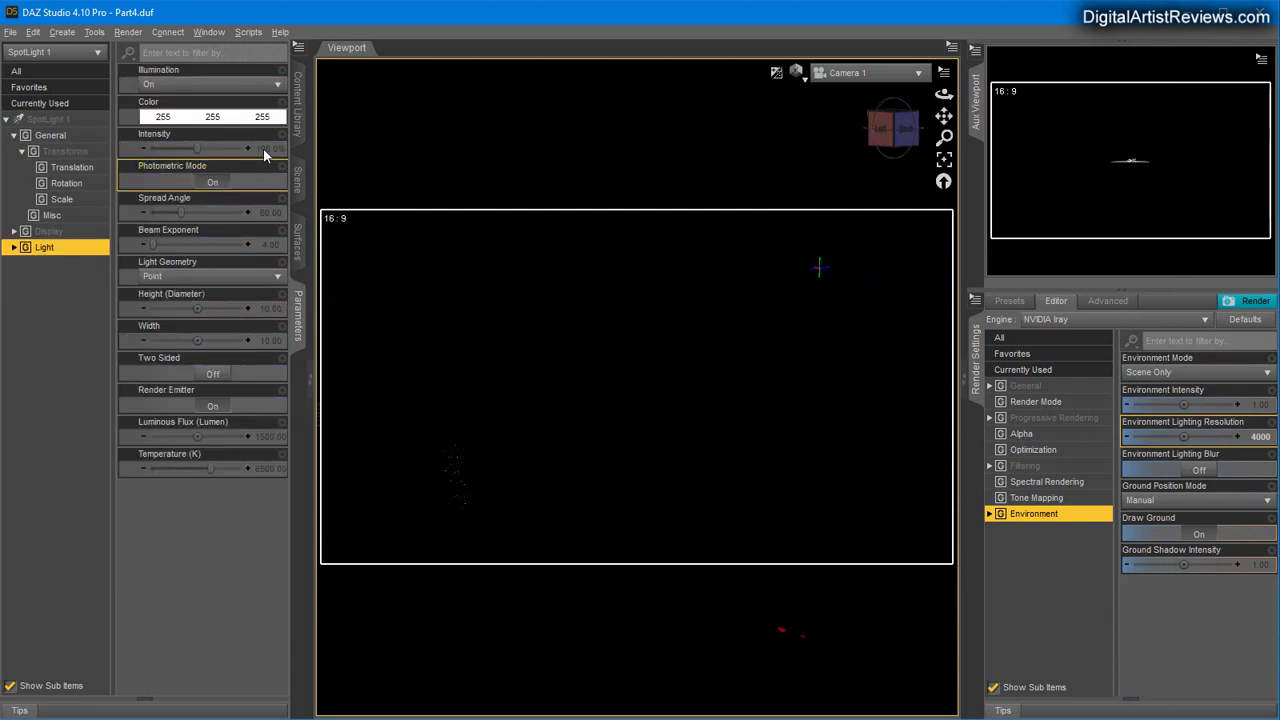
Set the intensity of SpotLight 1 to 0%.
{"action": "left_click", "coordinate": [263, 150]}
{"action": "type", "text": "0"}
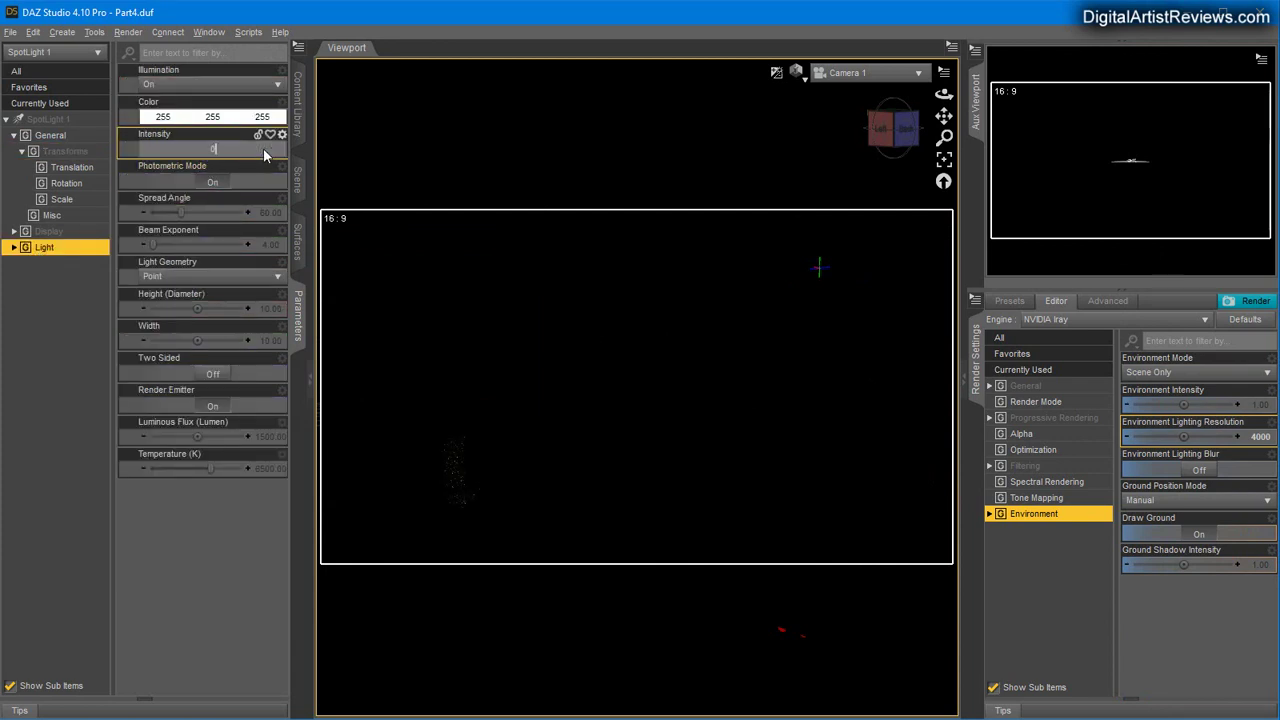
{"action": "key", "text": "Return"}
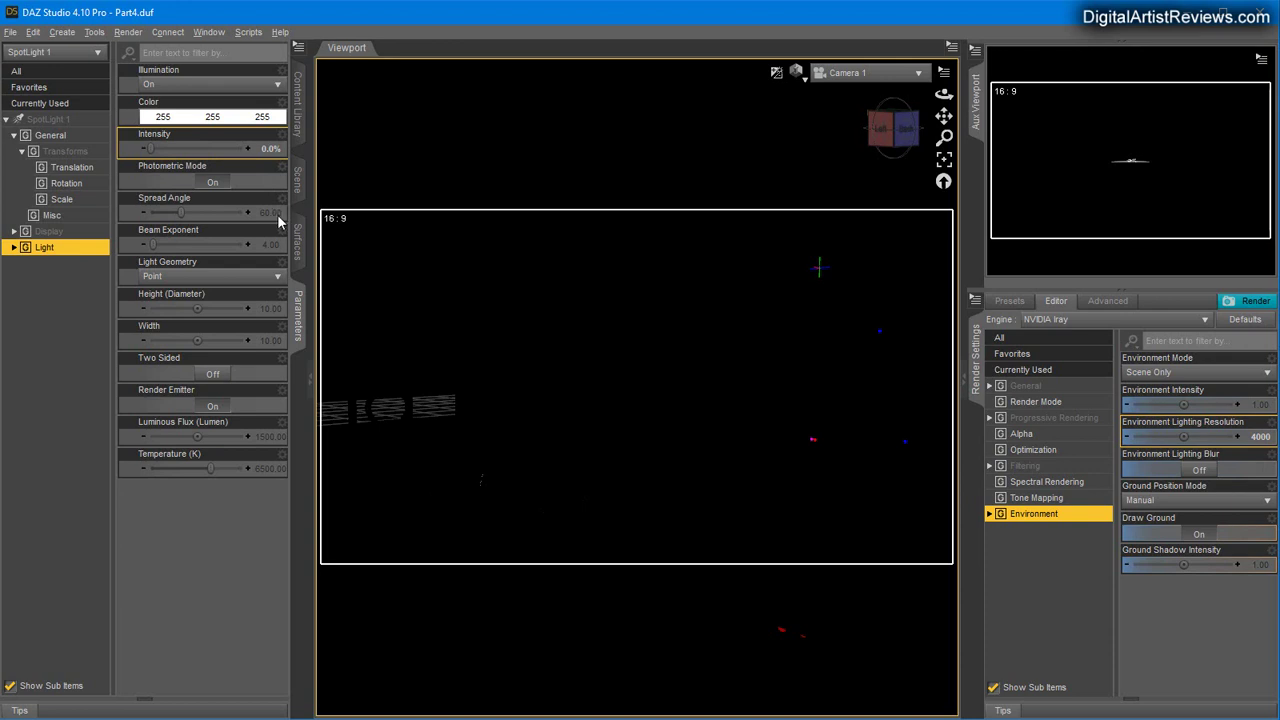
Set the scene's Environment type to Backdrop and keep the render's Environment Mode at Scene Only.
{"action": "left_click", "coordinate": [298, 182]}
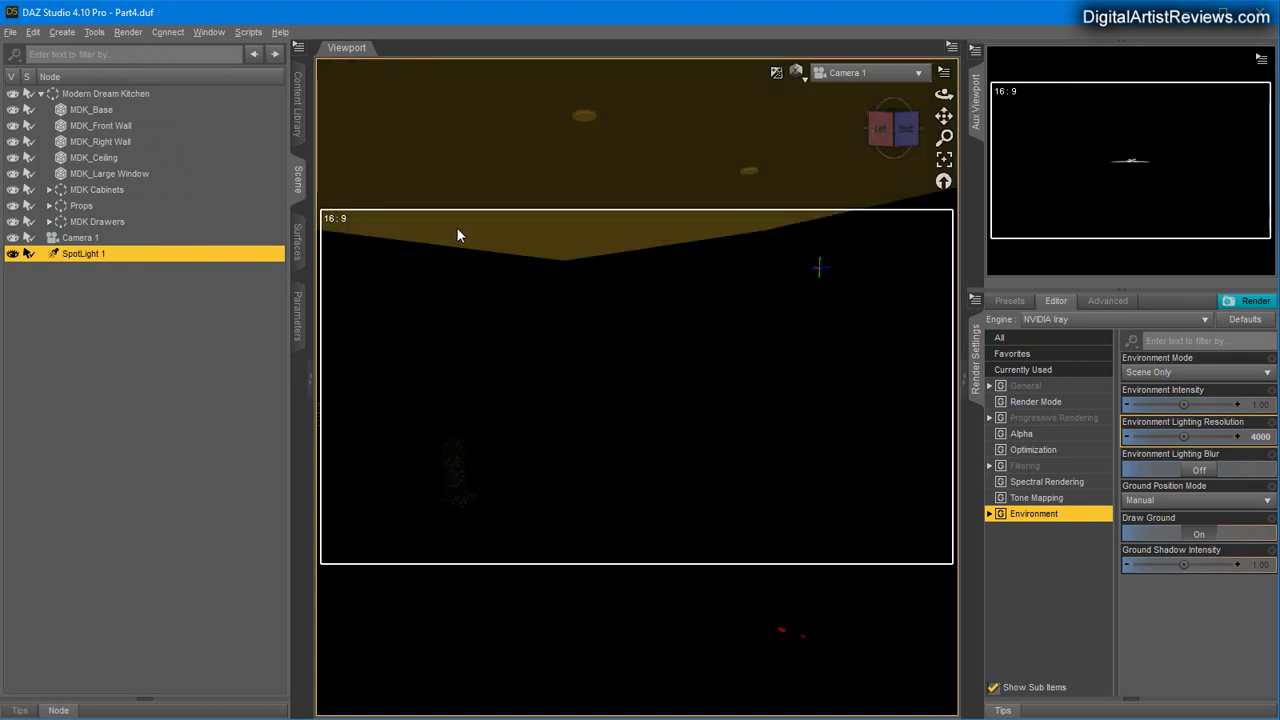
{"action": "left_click", "coordinate": [210, 32]}
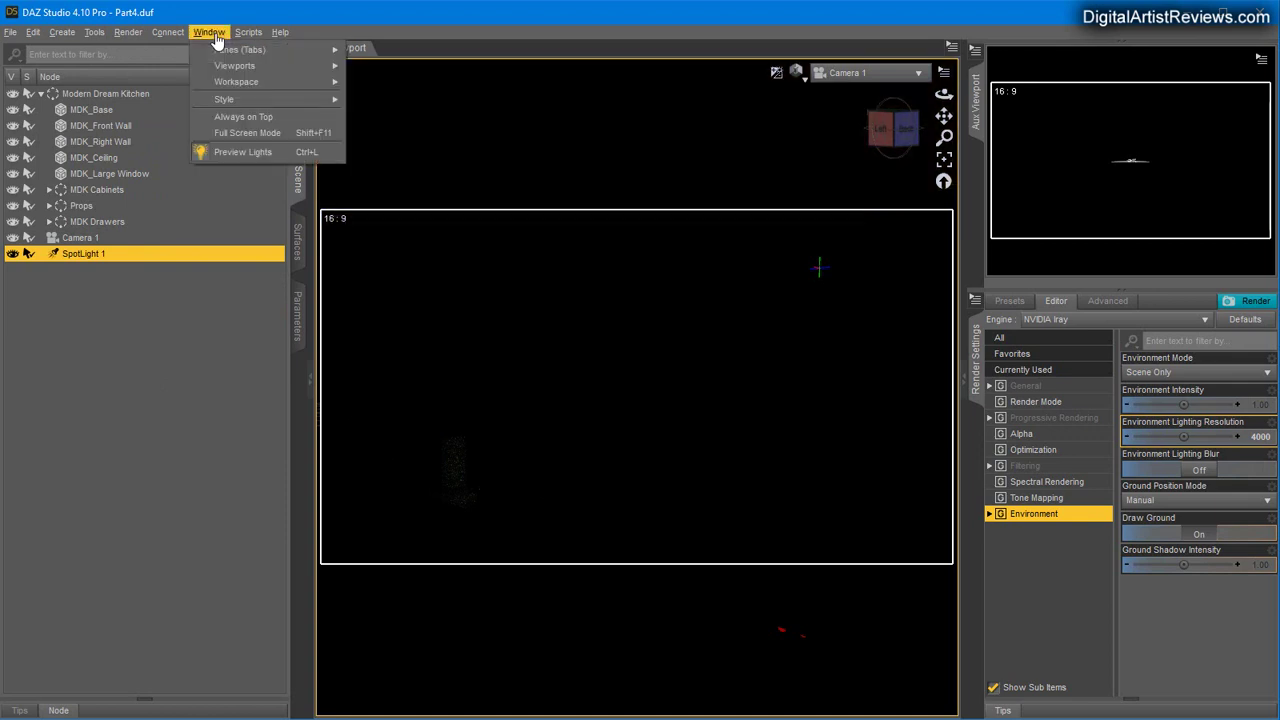
{"action": "mouse_move", "coordinate": [222, 56]}
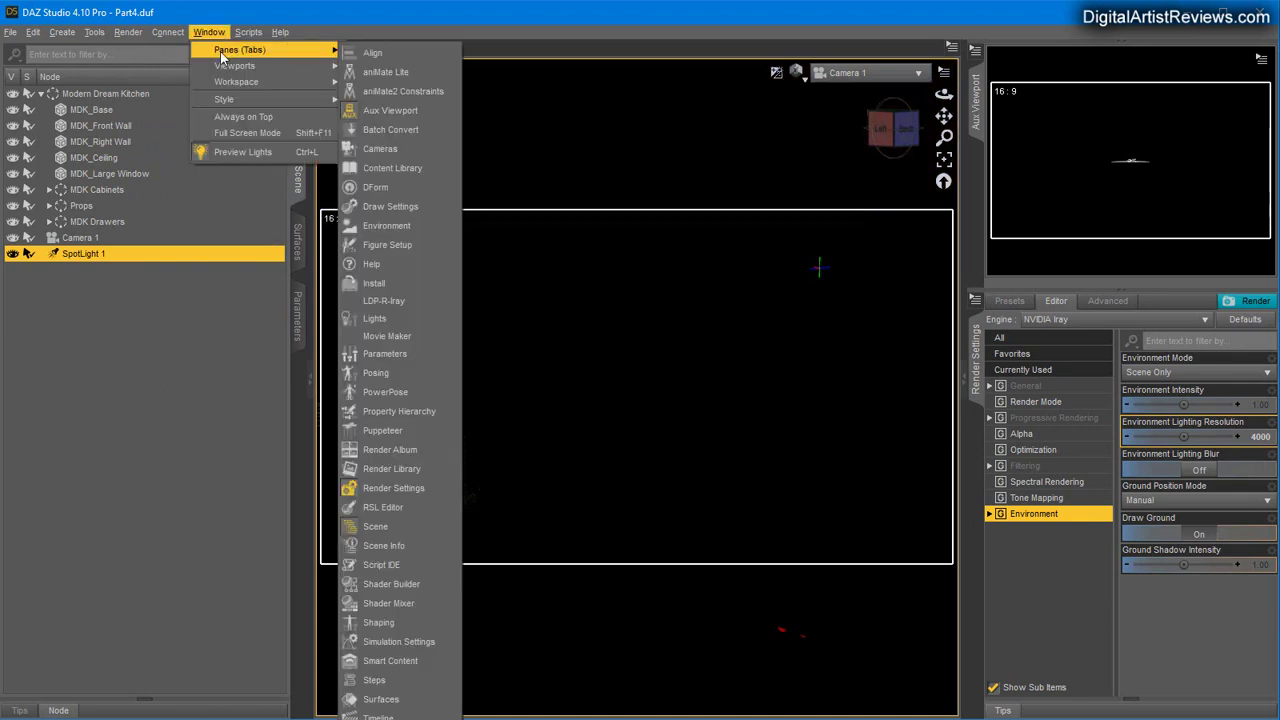
{"action": "left_click", "coordinate": [388, 225]}
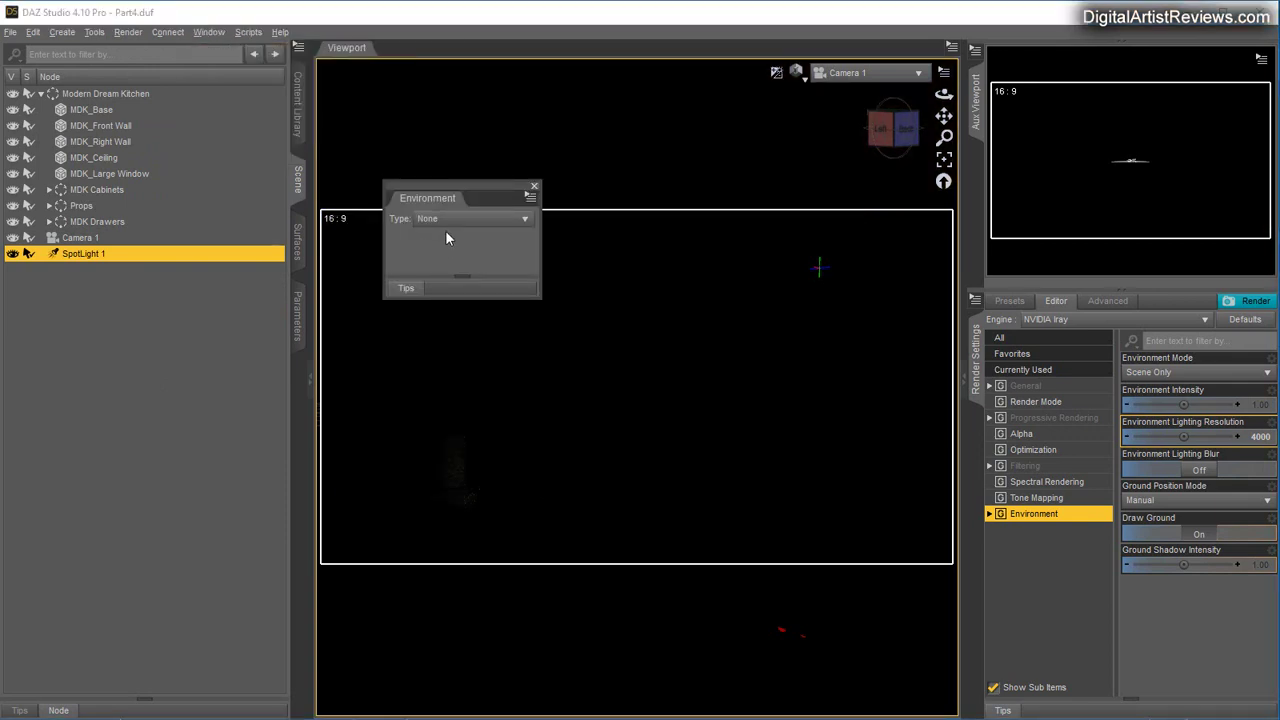
{"action": "left_click", "coordinate": [446, 219]}
{"action": "left_click", "coordinate": [476, 251]}
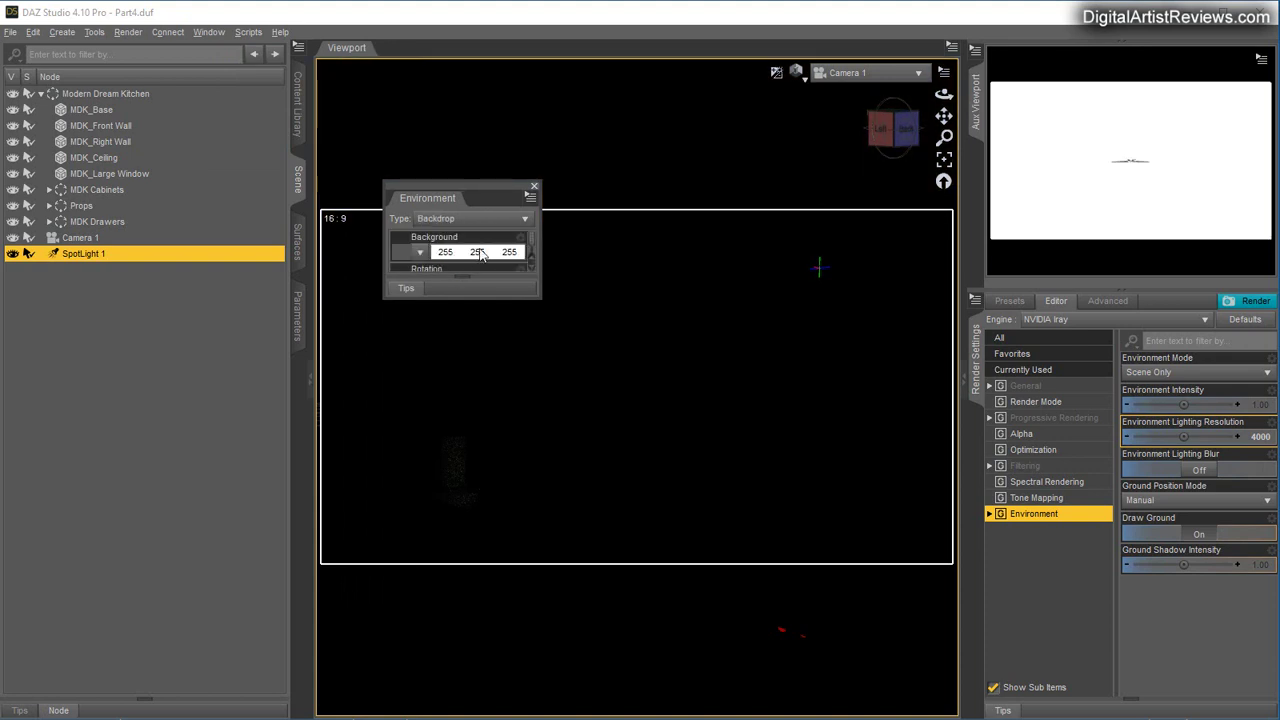
{"action": "left_click_drag", "start_coordinate": [450, 189], "coordinate": [250, 222]}
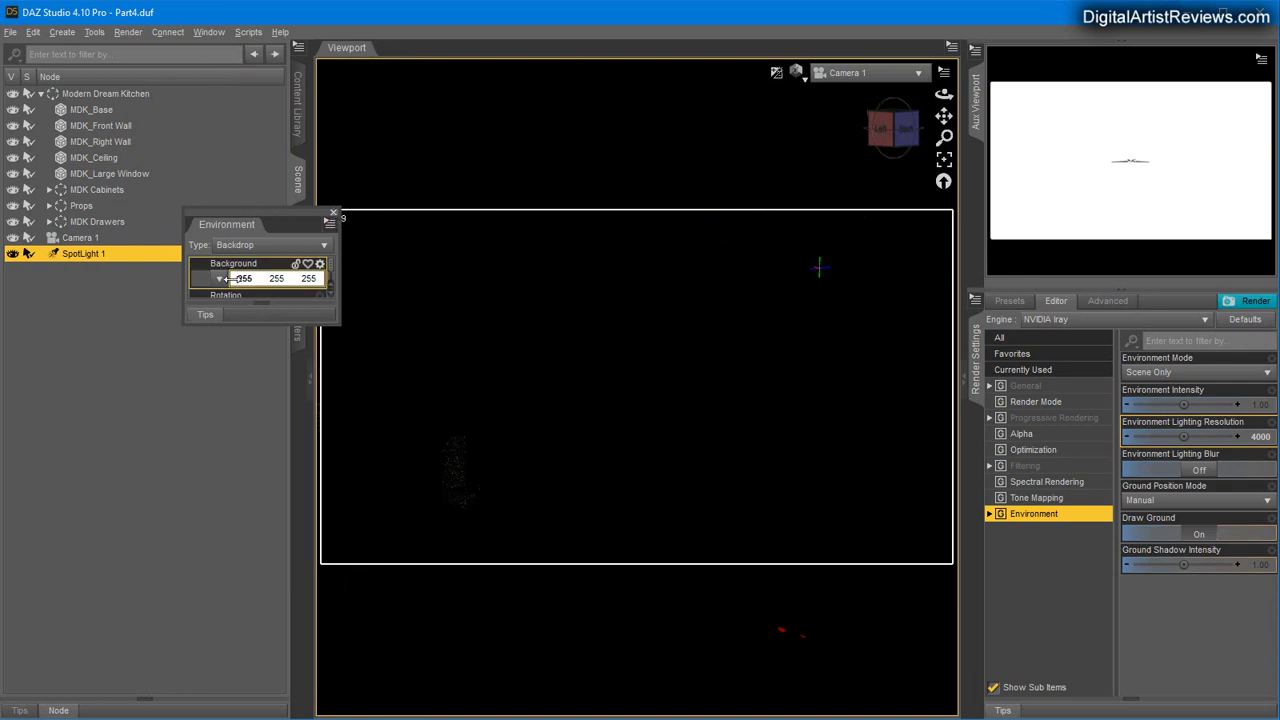
{"action": "left_click", "coordinate": [332, 213]}
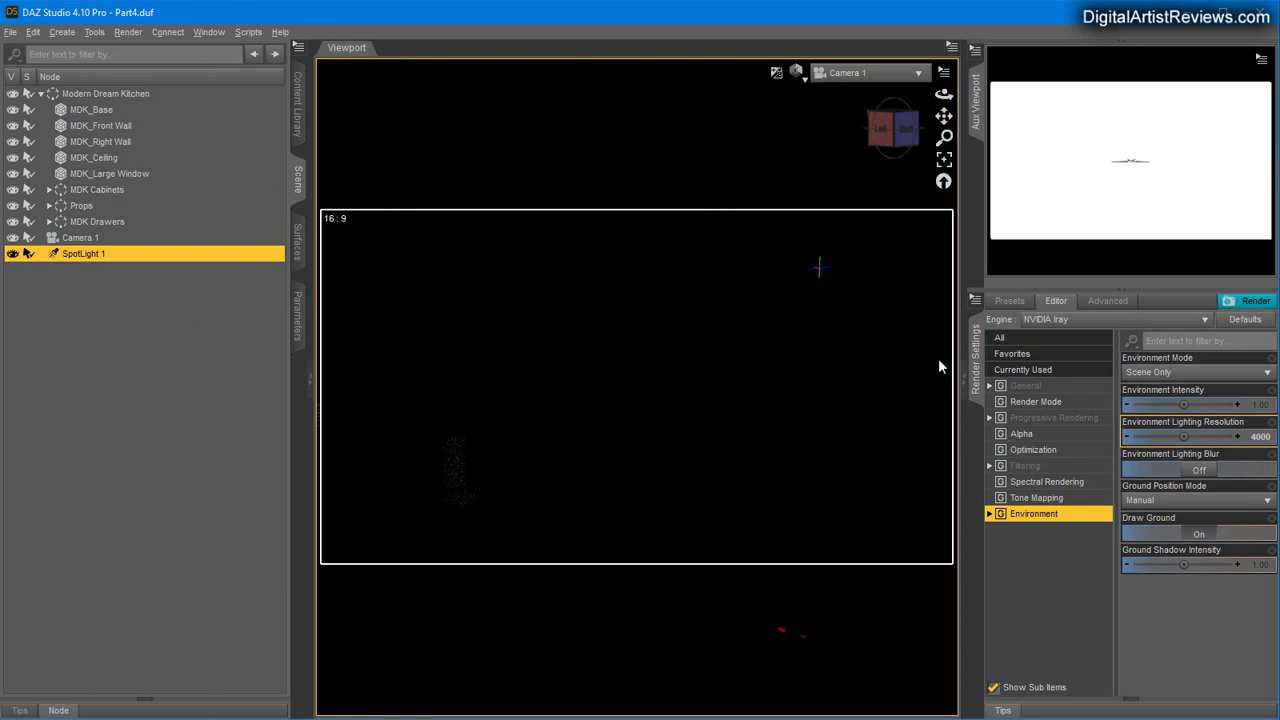
{"action": "left_click", "coordinate": [1140, 373]}
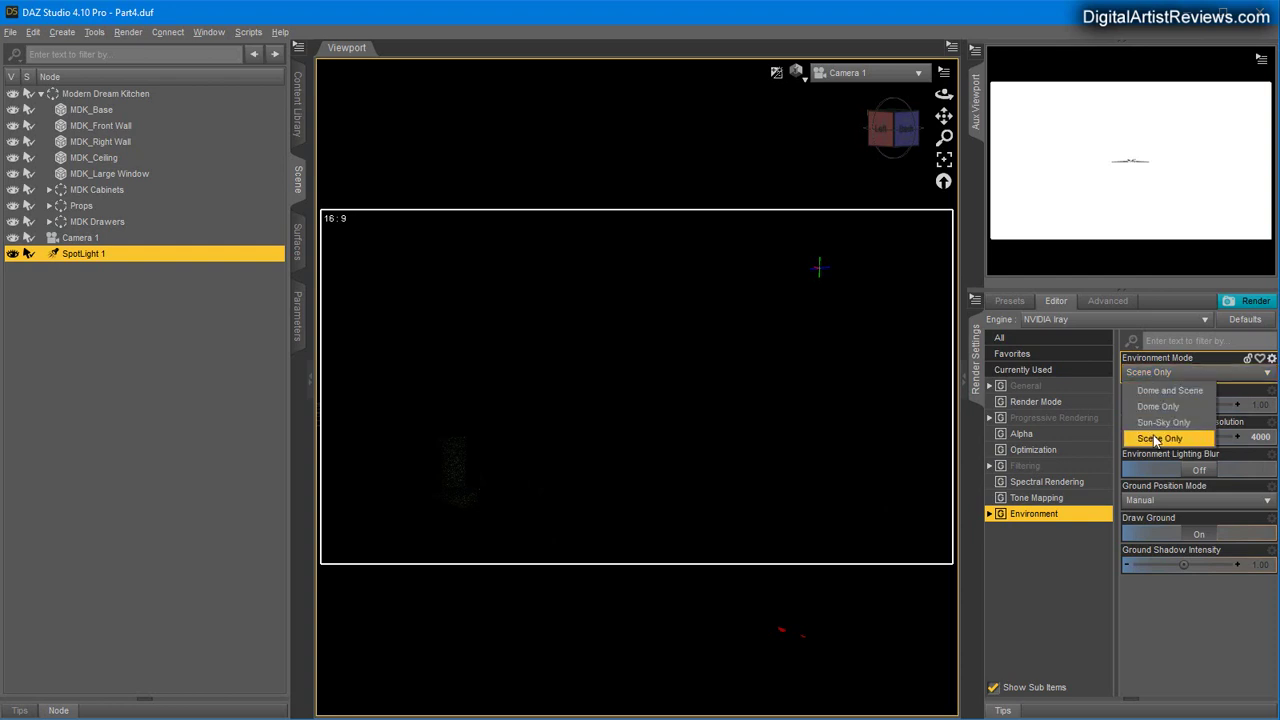
{"action": "left_click", "coordinate": [607, 18]}
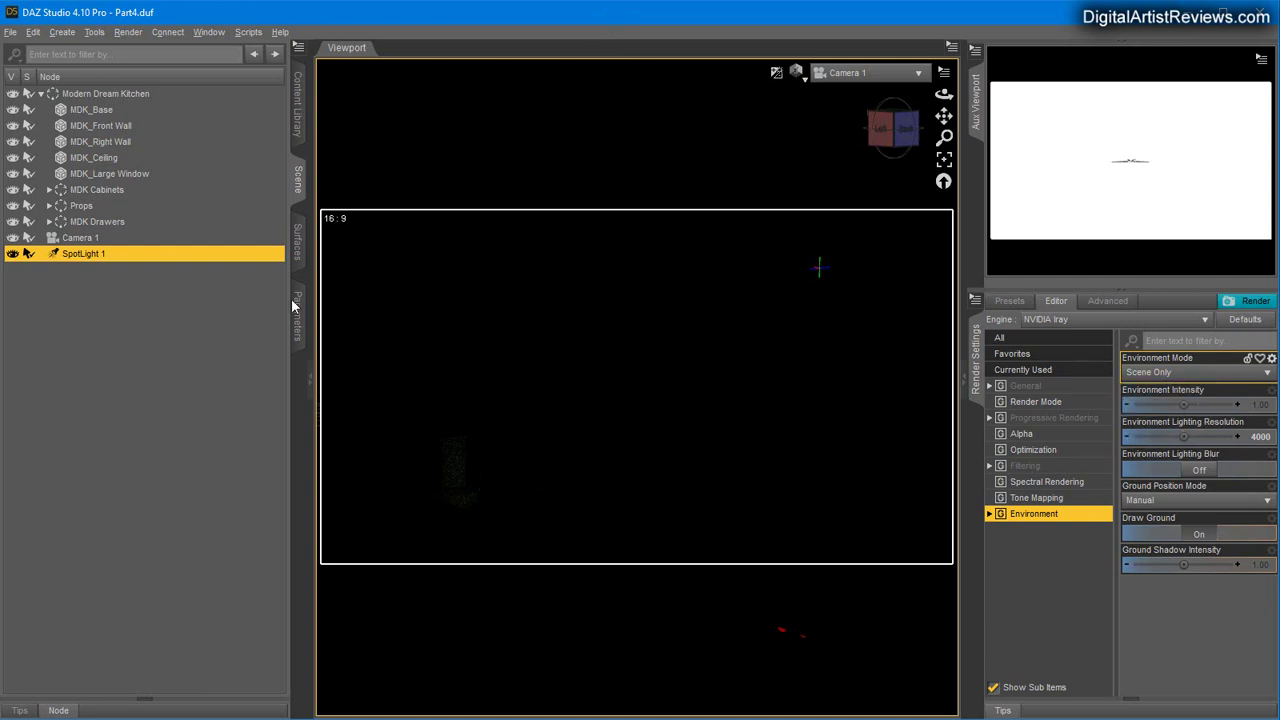
Activate the Surface Selection tool and select the glass surface of MDK_Large Window.
{"action": "left_click", "coordinate": [62, 33]}
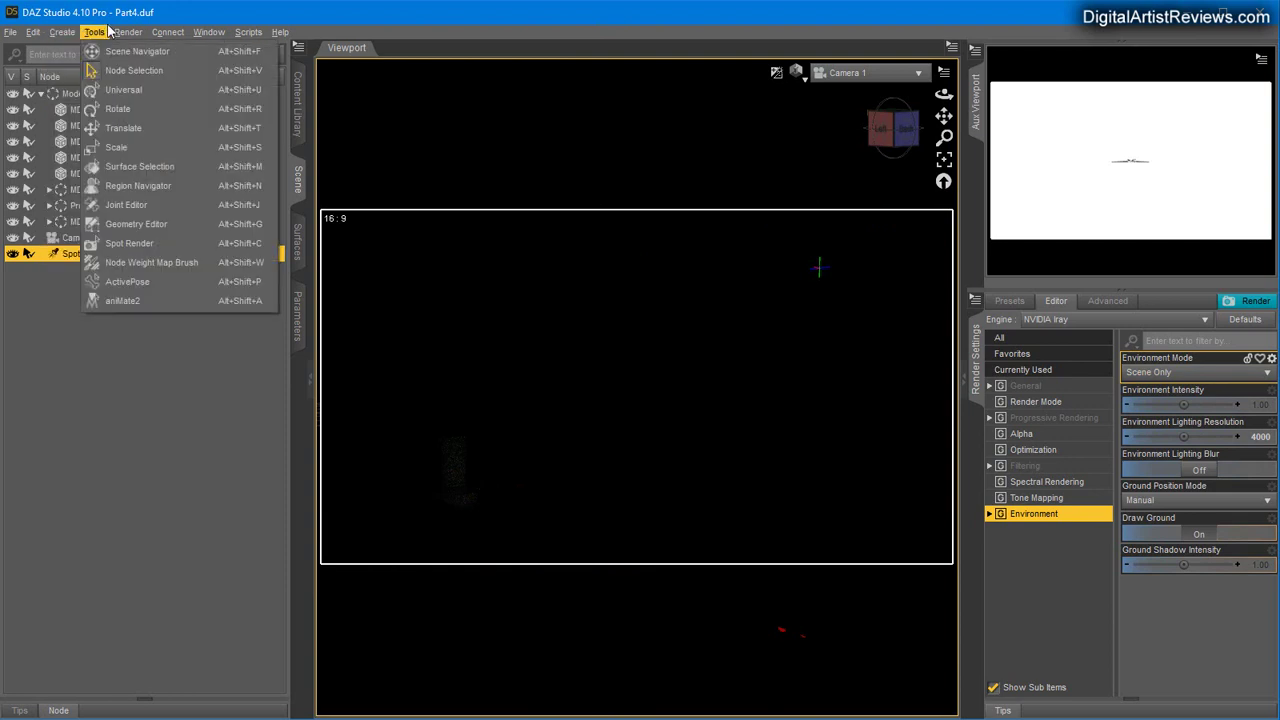
{"action": "left_click", "coordinate": [94, 32]}
{"action": "left_click", "coordinate": [128, 32]}
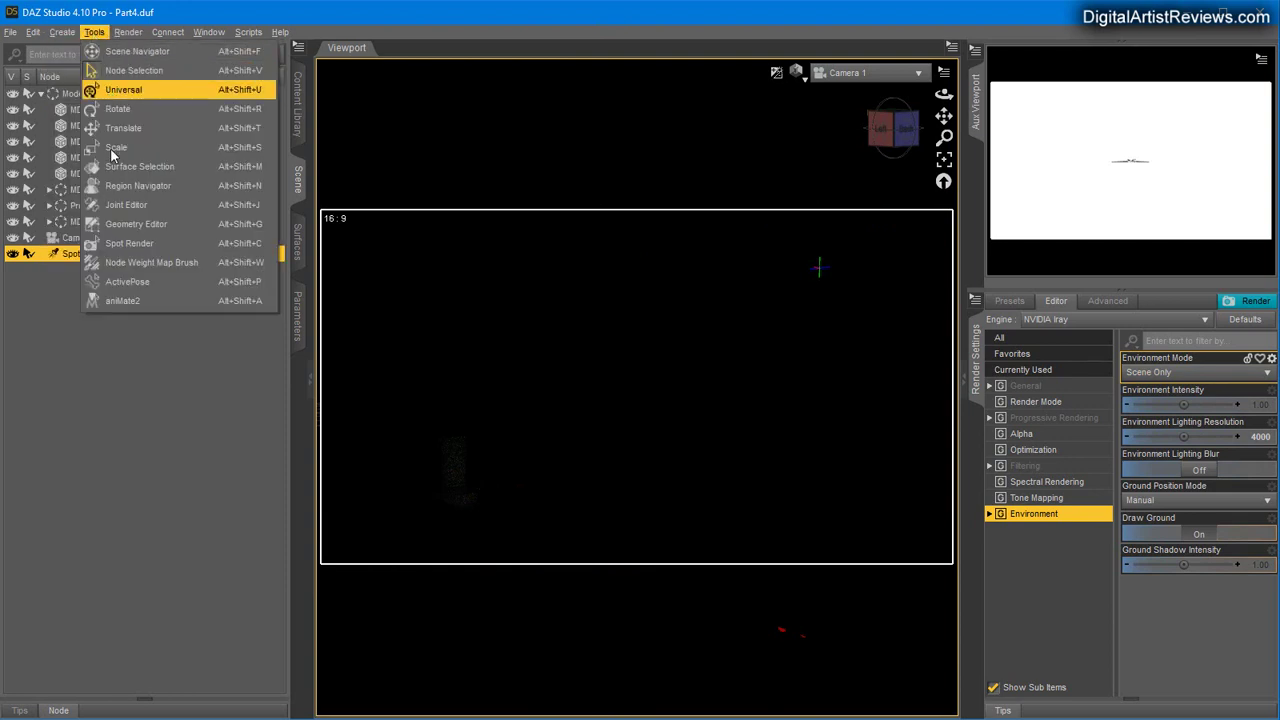
{"action": "left_click", "coordinate": [140, 167]}
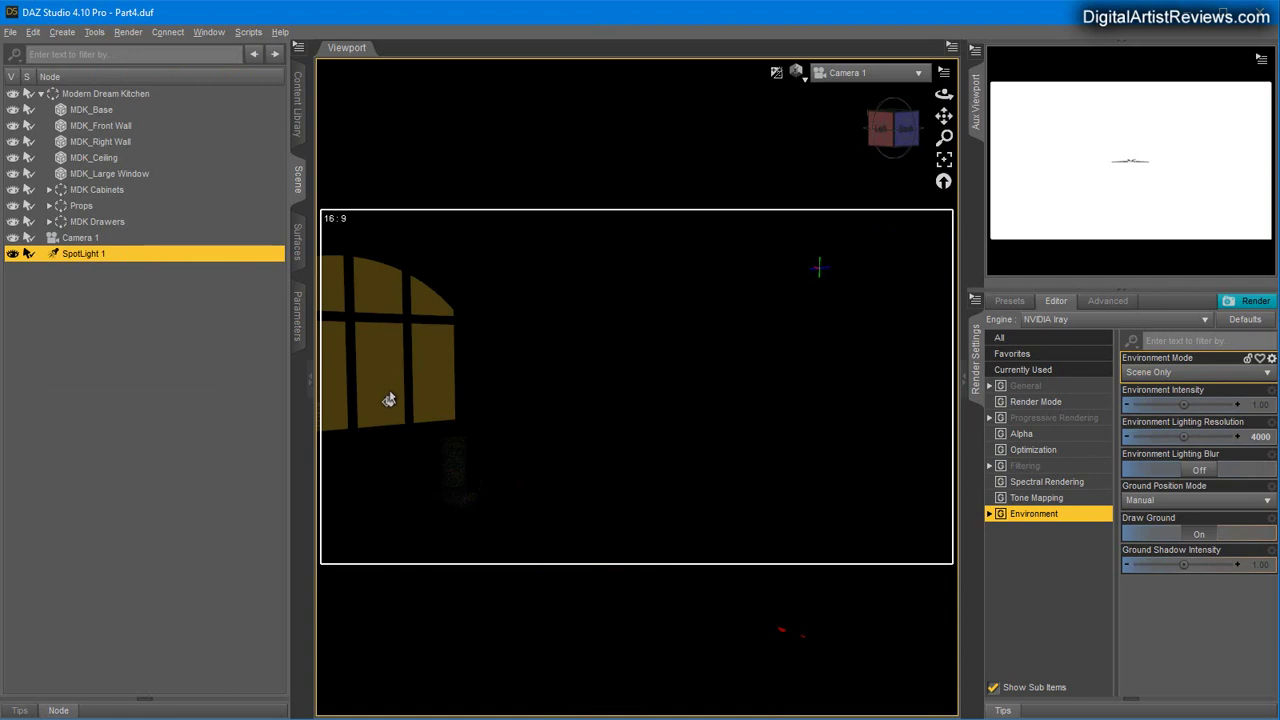
{"action": "left_click", "coordinate": [387, 398]}
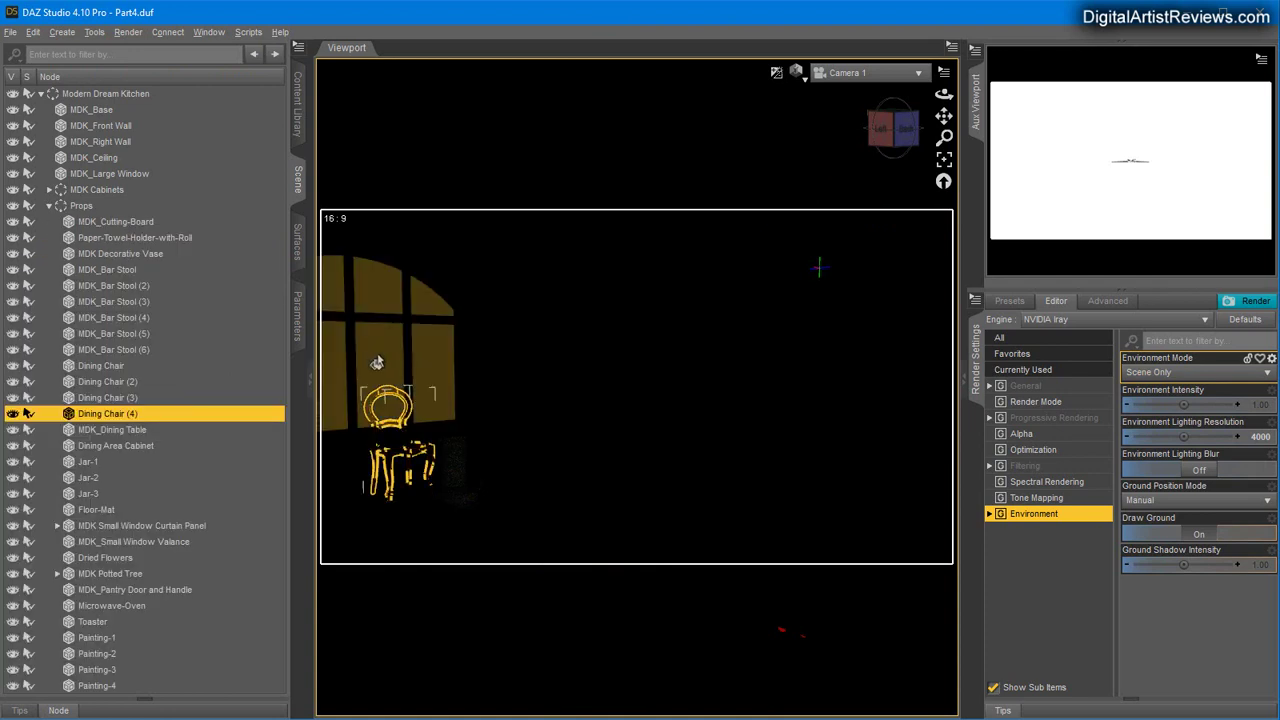
{"action": "left_click", "coordinate": [375, 362]}
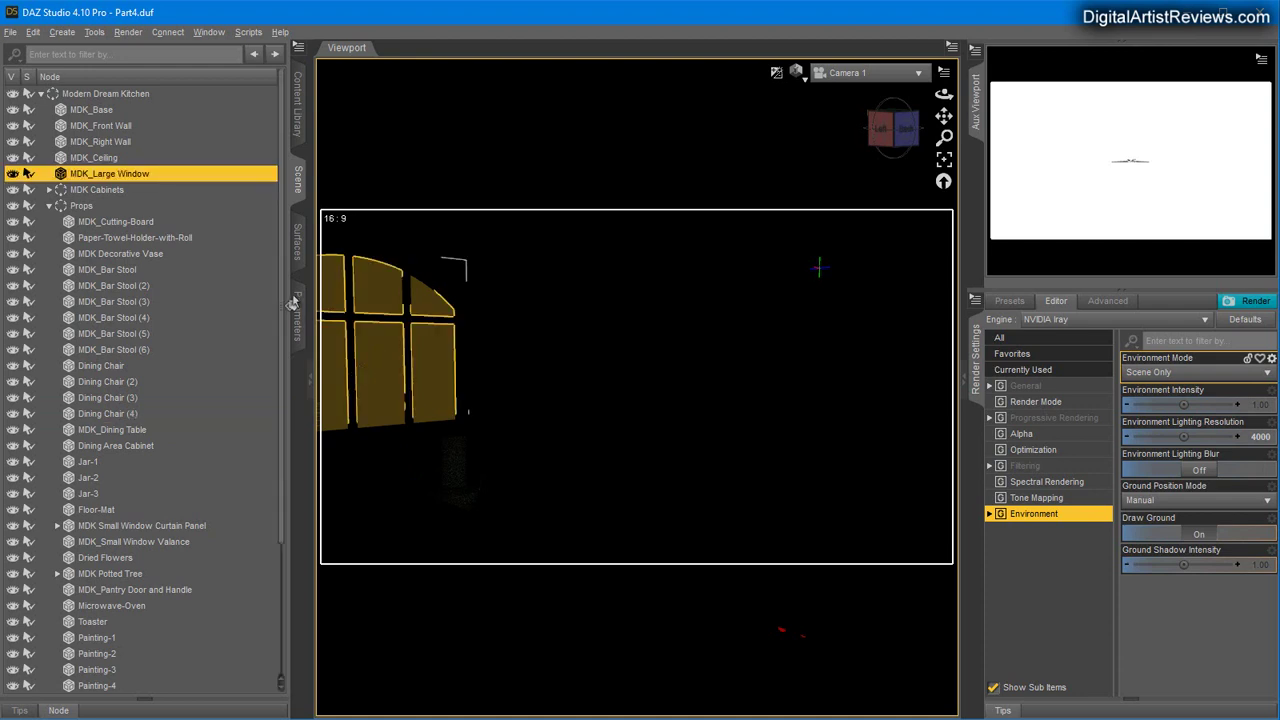
Set the Cutout Opacity of the Large_Window_Glass surface to 0.00.
{"action": "left_click", "coordinate": [297, 242]}
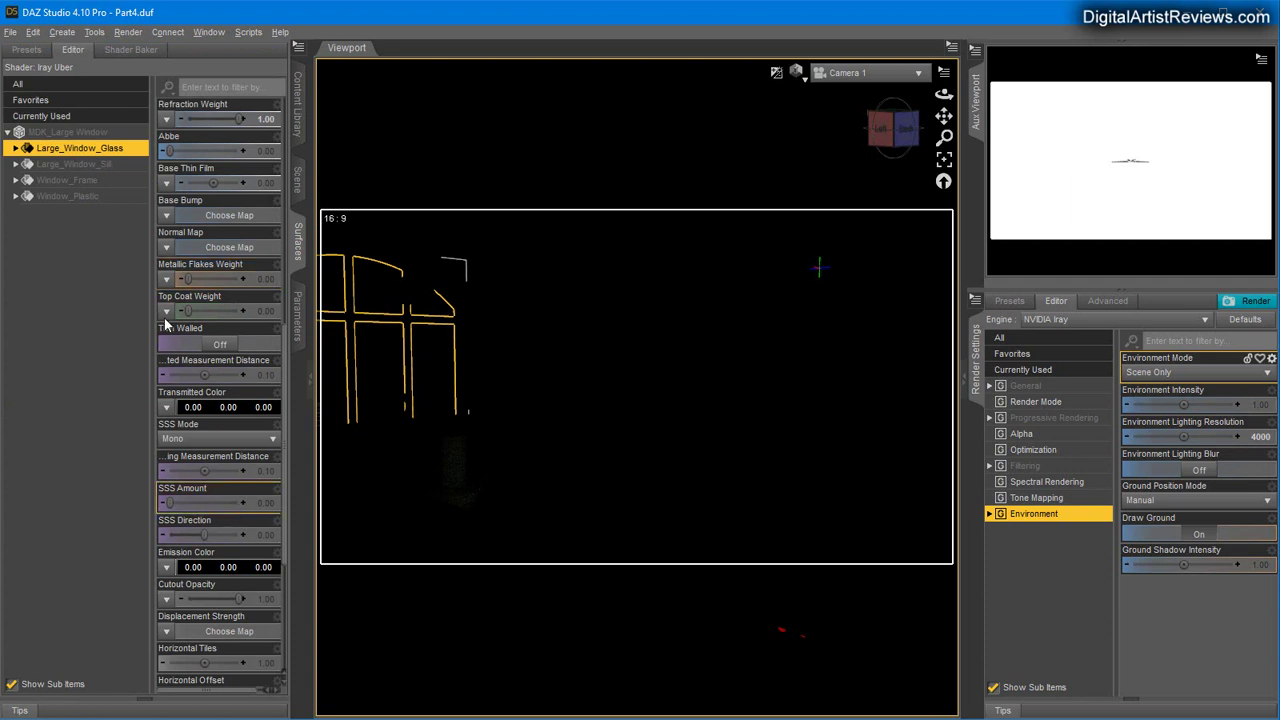
{"action": "scroll", "coordinate": [215, 557], "scroll_direction": "down", "scroll_amount": 3}
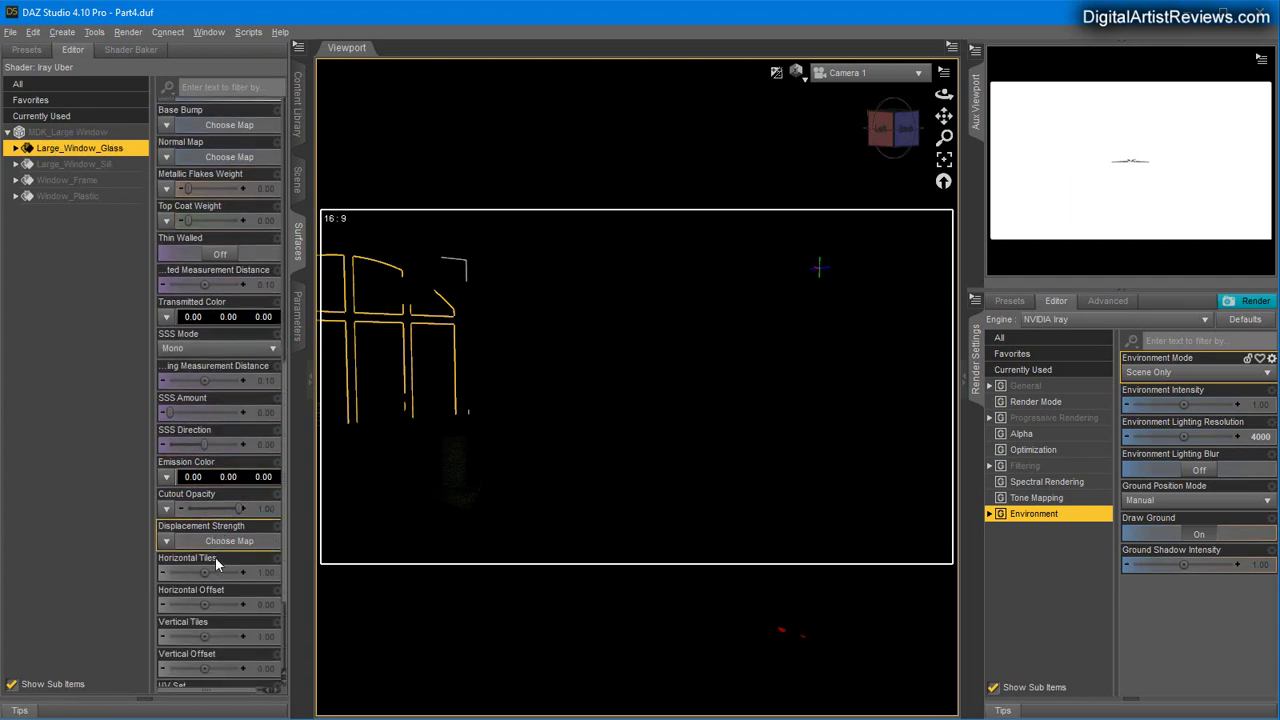
{"action": "scroll", "coordinate": [215, 557], "scroll_direction": "down", "scroll_amount": 3}
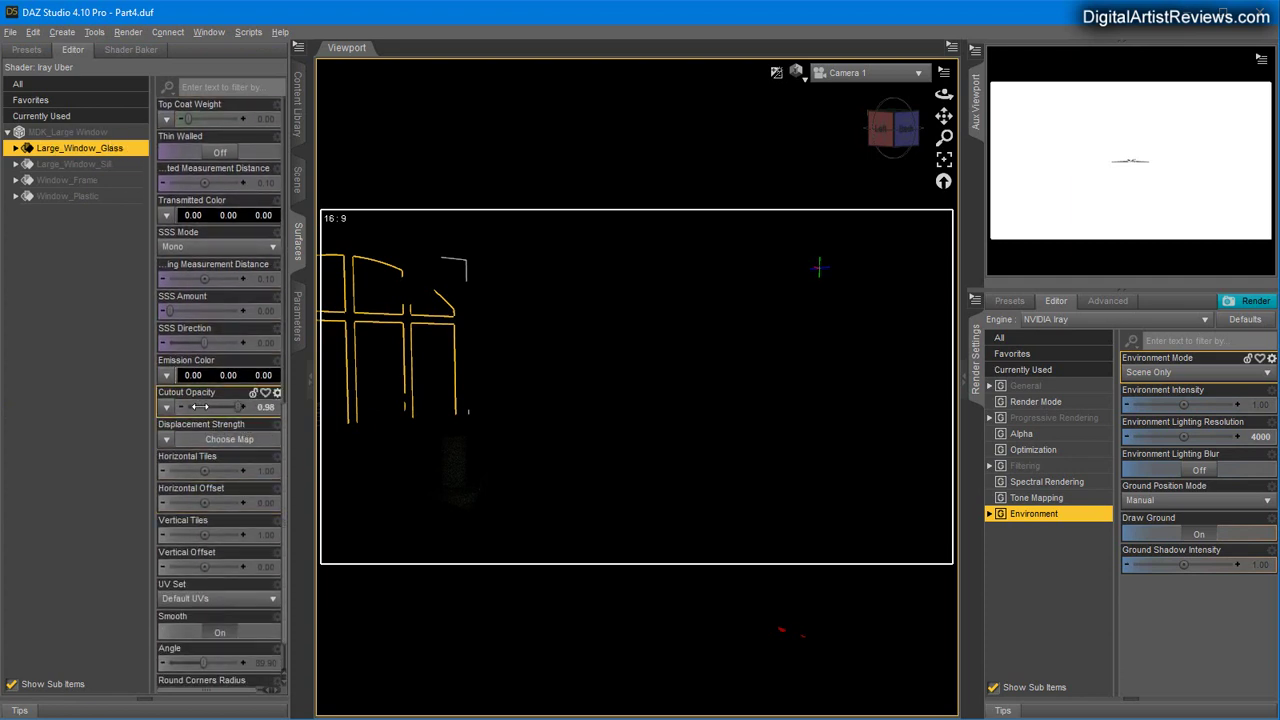
{"action": "left_click_drag", "start_coordinate": [200, 406], "coordinate": [155, 406]}
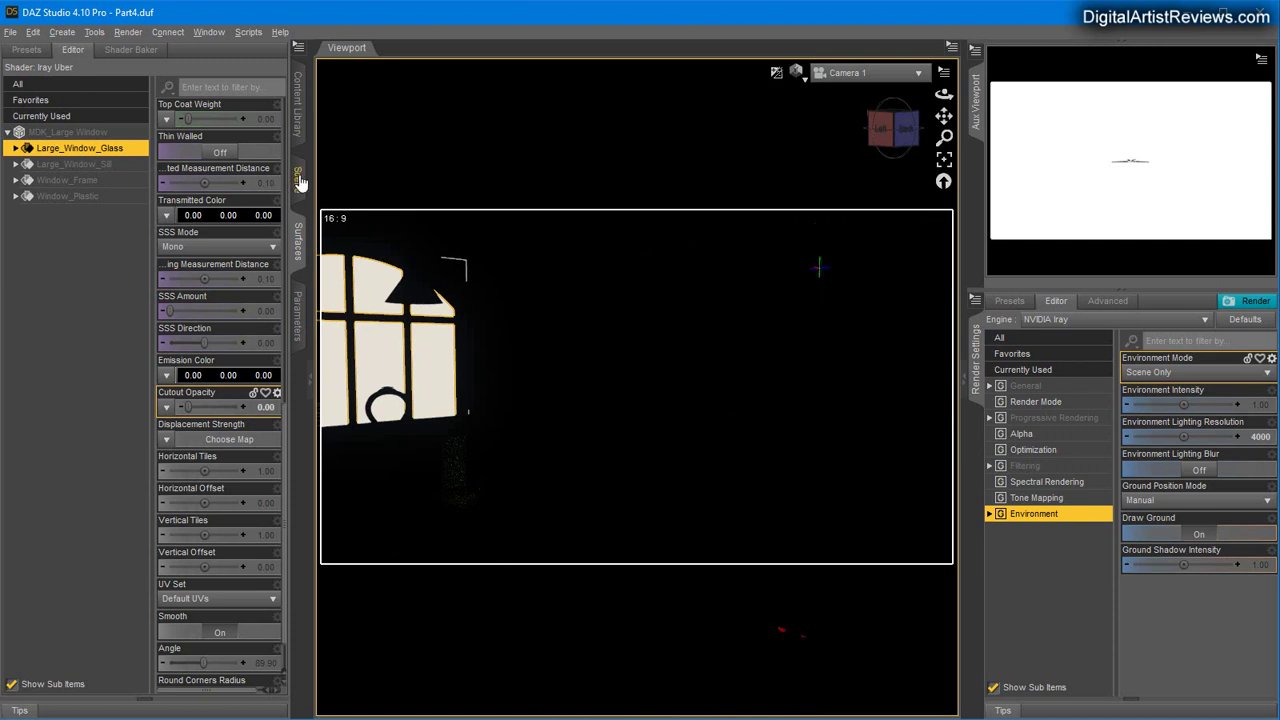
Render the kitchen with the cut-out window glass and close the finished render.
{"action": "left_click", "coordinate": [297, 180]}
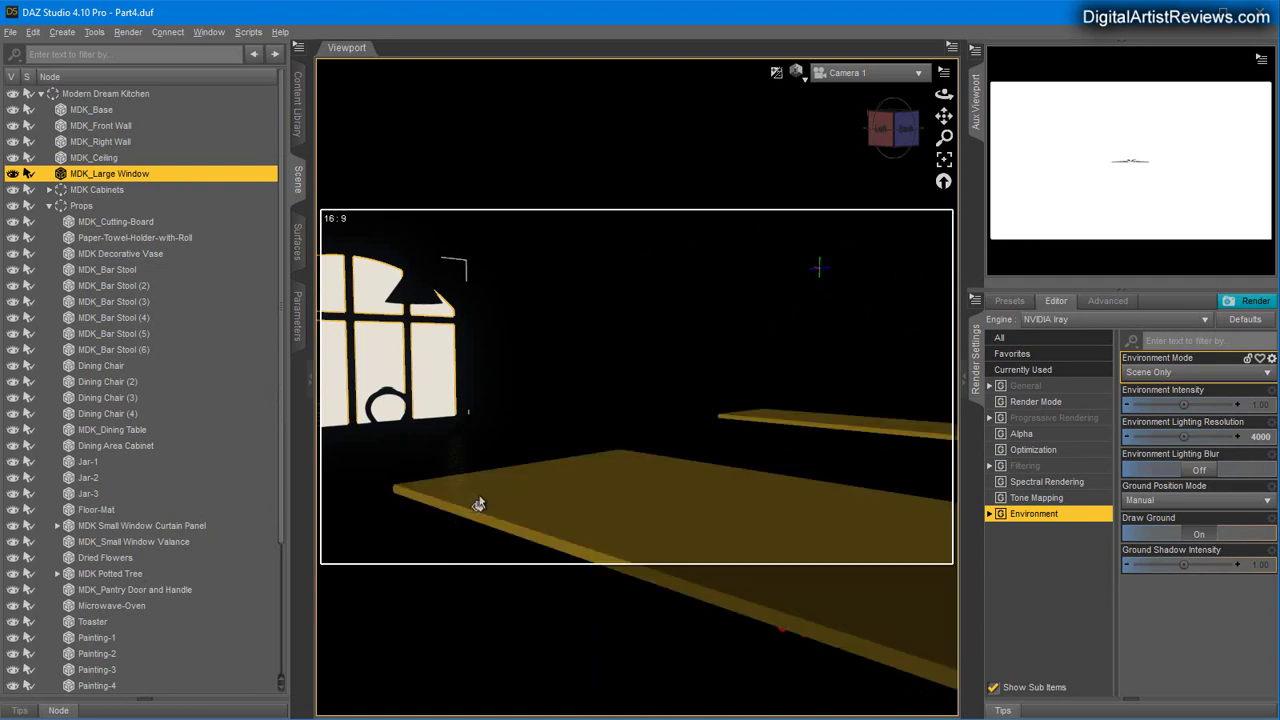
{"action": "left_click", "coordinate": [125, 34]}
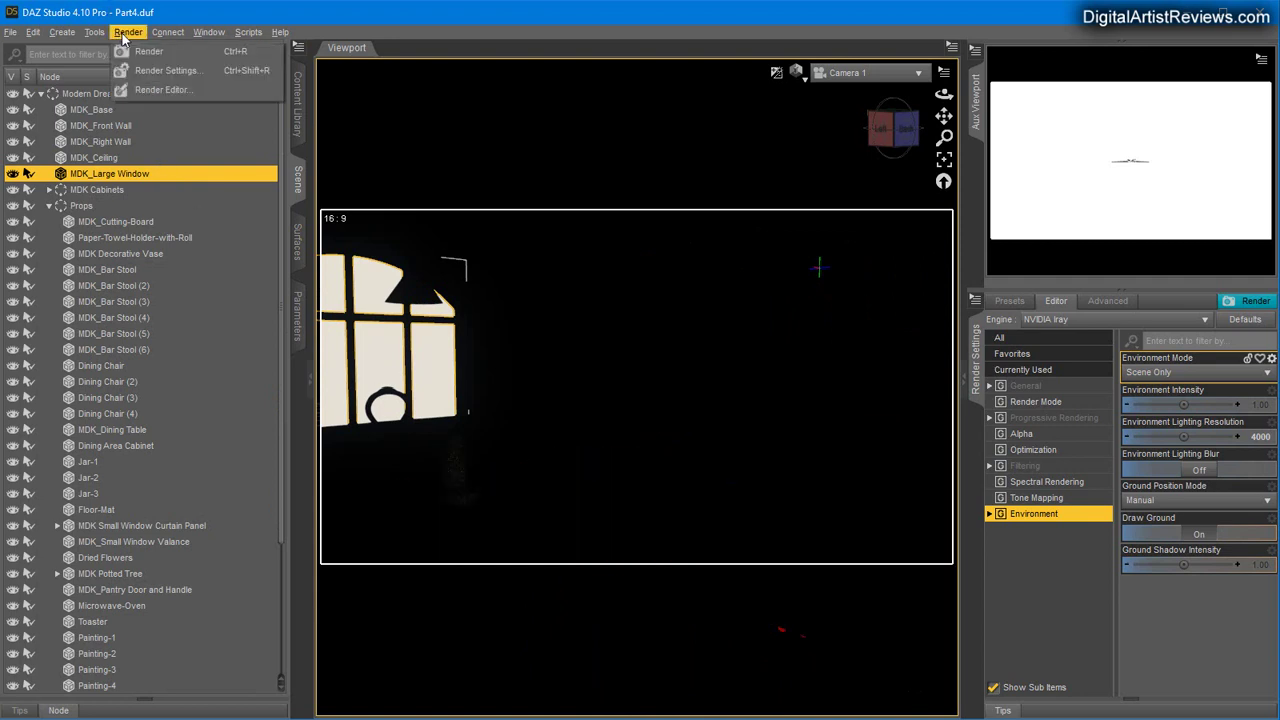
{"action": "left_click", "coordinate": [146, 52]}
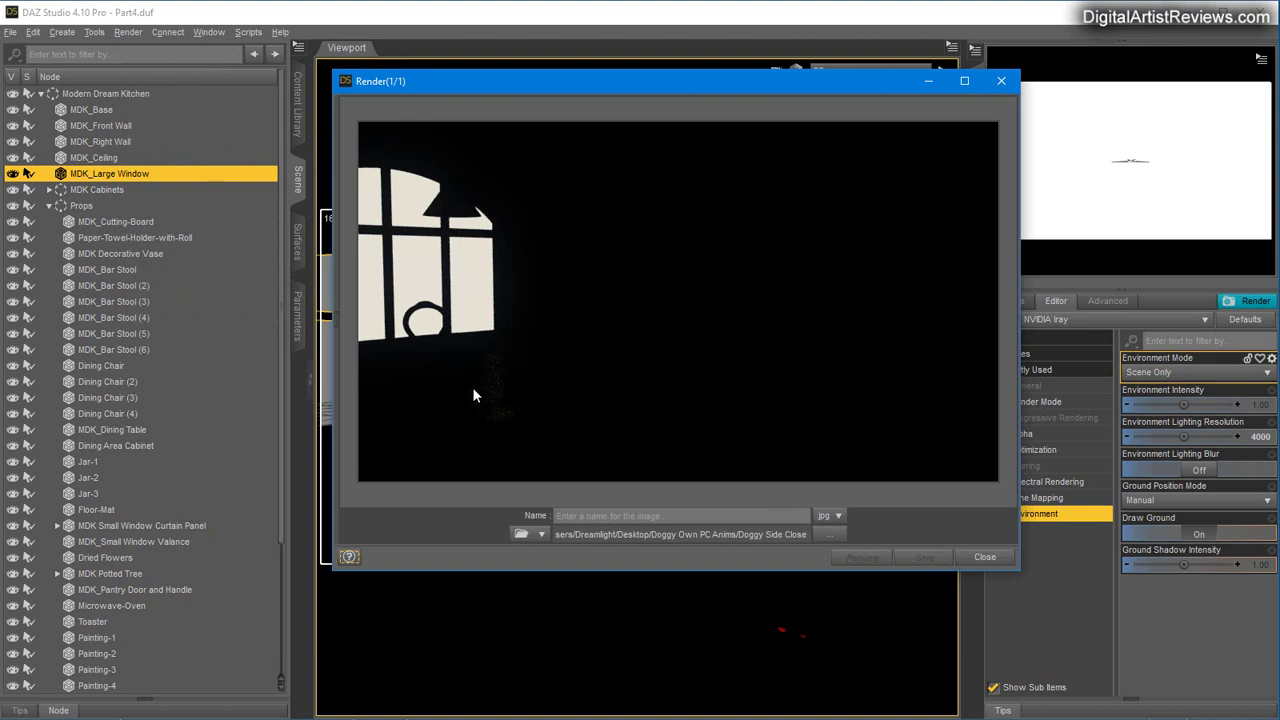
{"action": "left_click", "coordinate": [982, 557]}
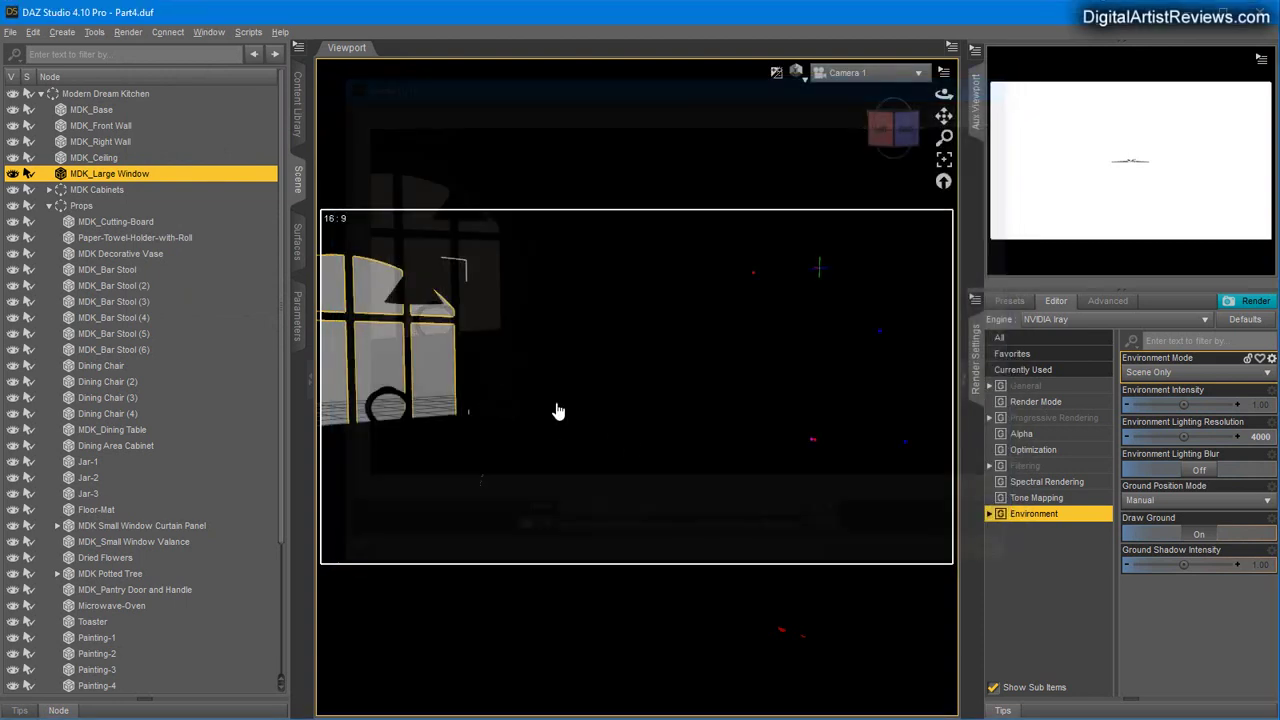
Save the last render as the BMP file Render_Mask in the Rneders folder.
{"action": "left_click", "coordinate": [10, 32]}
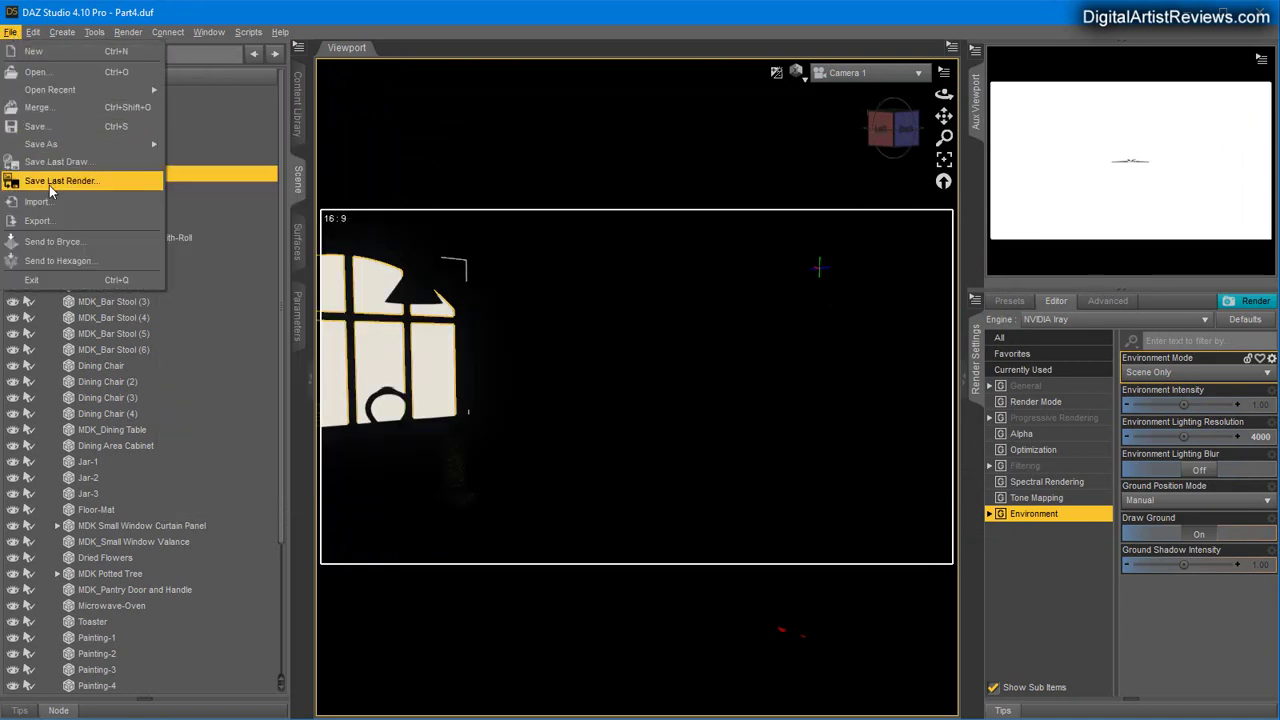
{"action": "left_click", "coordinate": [50, 181]}
{"action": "left_click", "coordinate": [278, 200]}
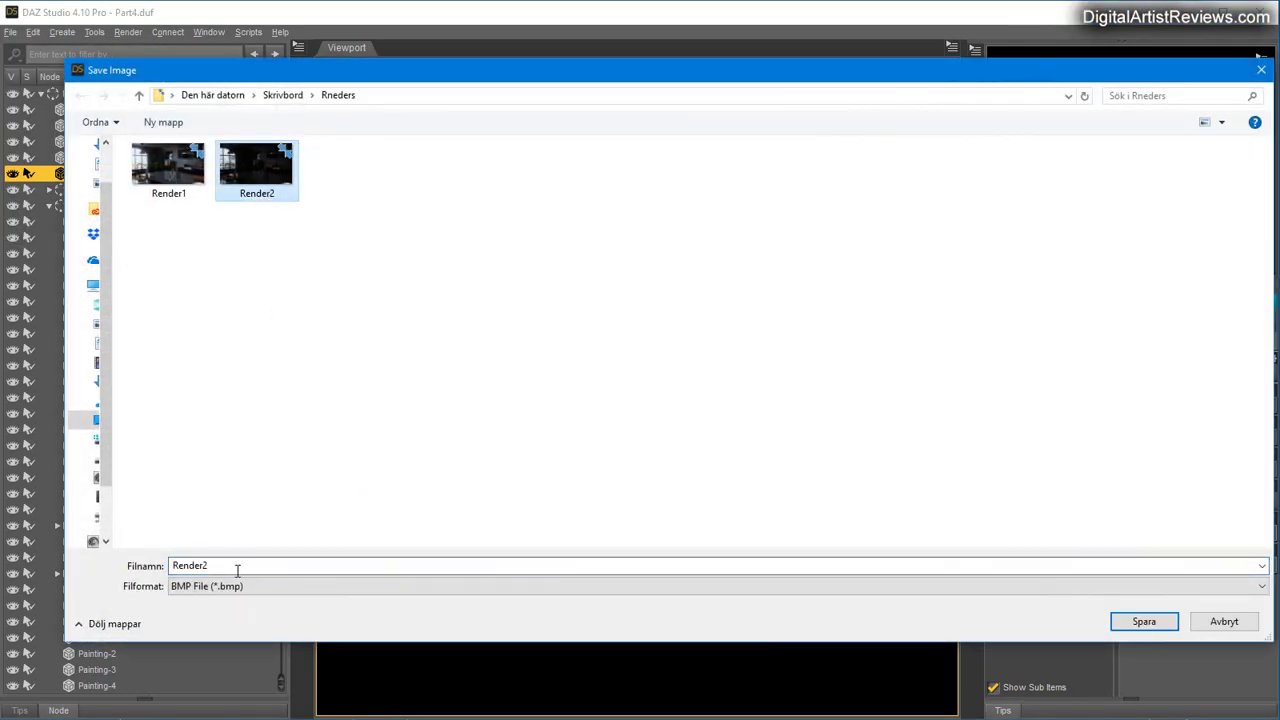
{"action": "double_click", "coordinate": [233, 565]}
{"action": "left_click", "coordinate": [229, 564]}
{"action": "key", "text": "BackSpace"}
{"action": "type", "text": "_"}
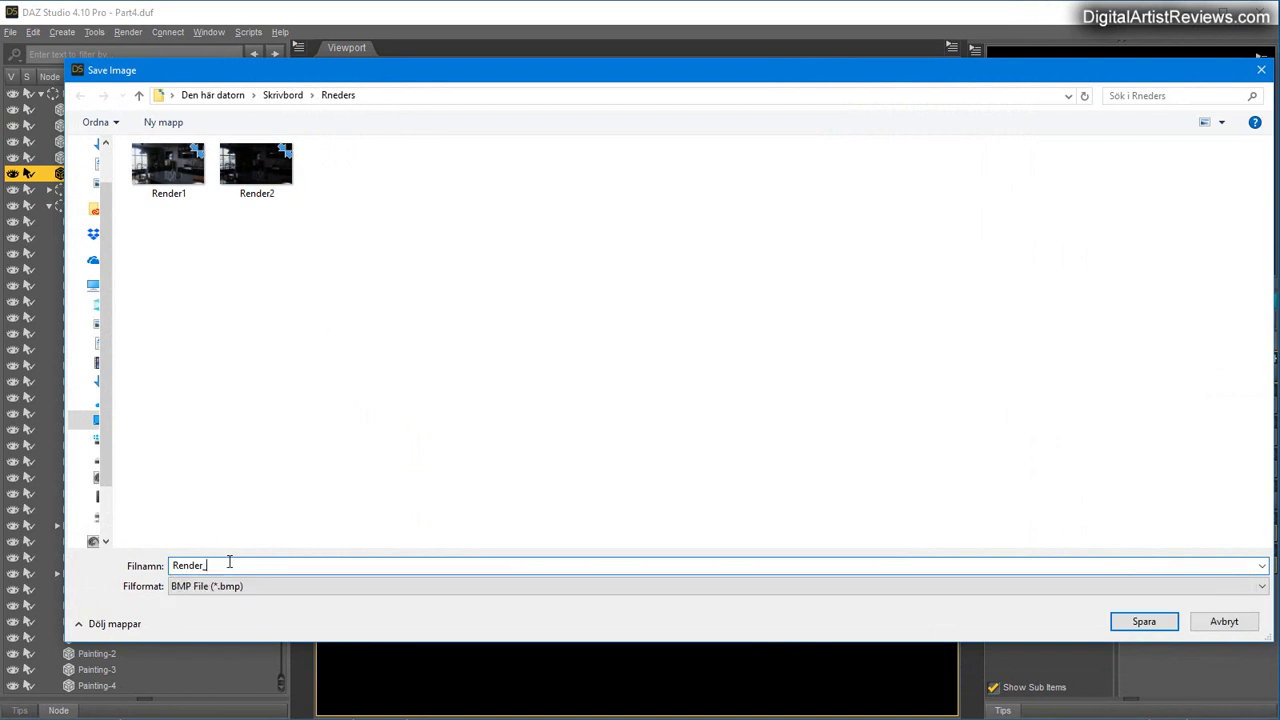
{"action": "type", "text": "Mask"}
{"action": "key", "text": "Return"}
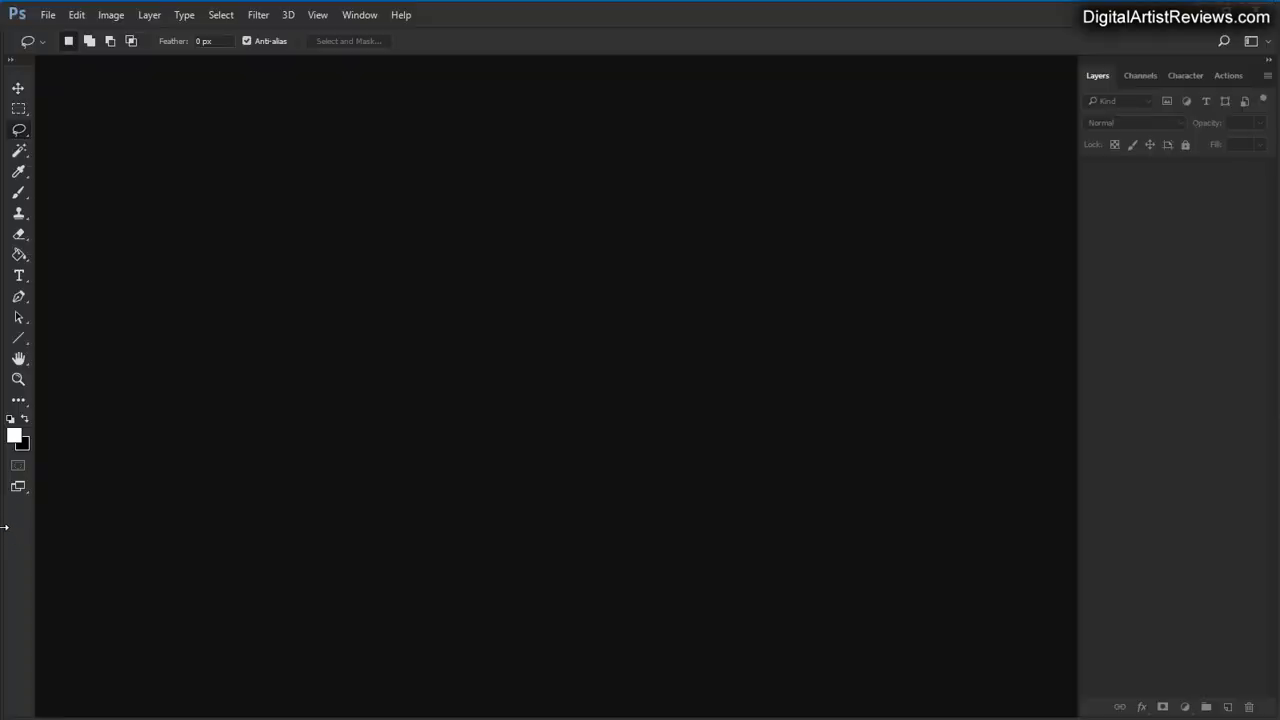
Switch to Photoshop and open Render_Mask, Render1 and Render2 from the Rneders folder.
{"action": "left_click_drag", "start_coordinate": [4, 527], "coordinate": [2, 527]}
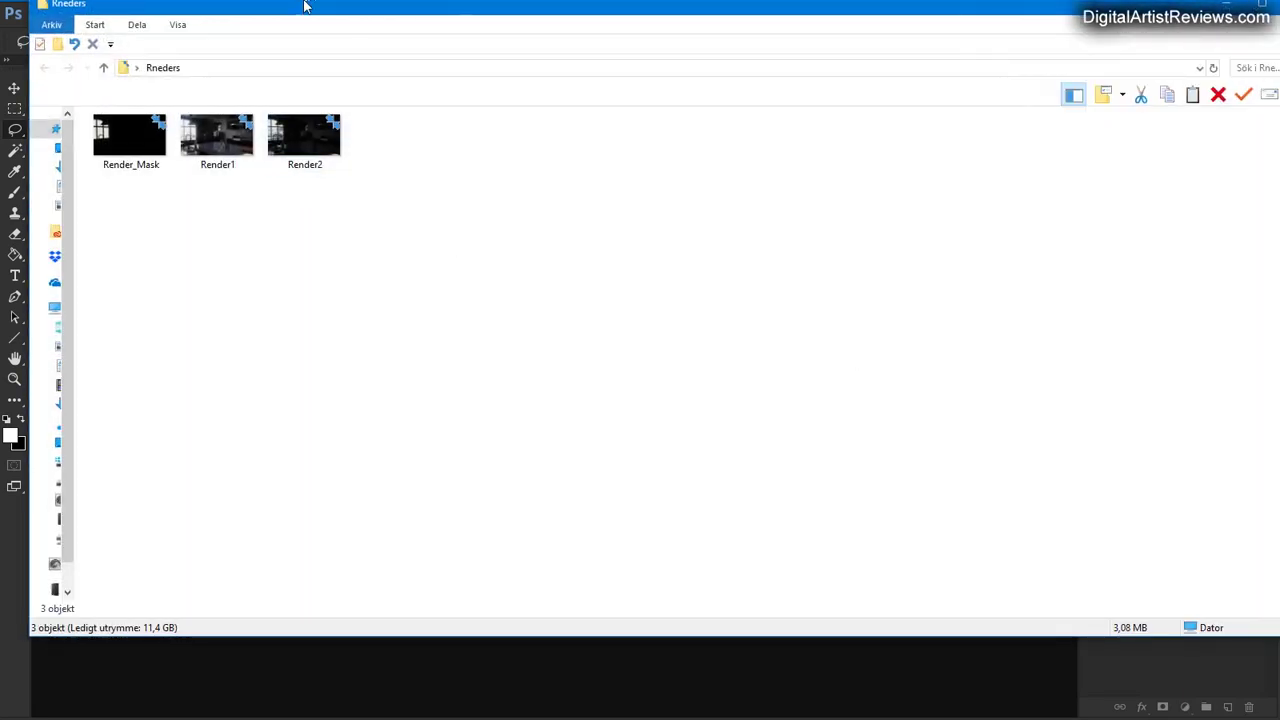
{"action": "left_click_drag", "start_coordinate": [305, 8], "coordinate": [858, 170]}
{"action": "left_click", "coordinate": [703, 320]}
{"action": "left_click", "coordinate": [777, 318], "text": "ctrl"}
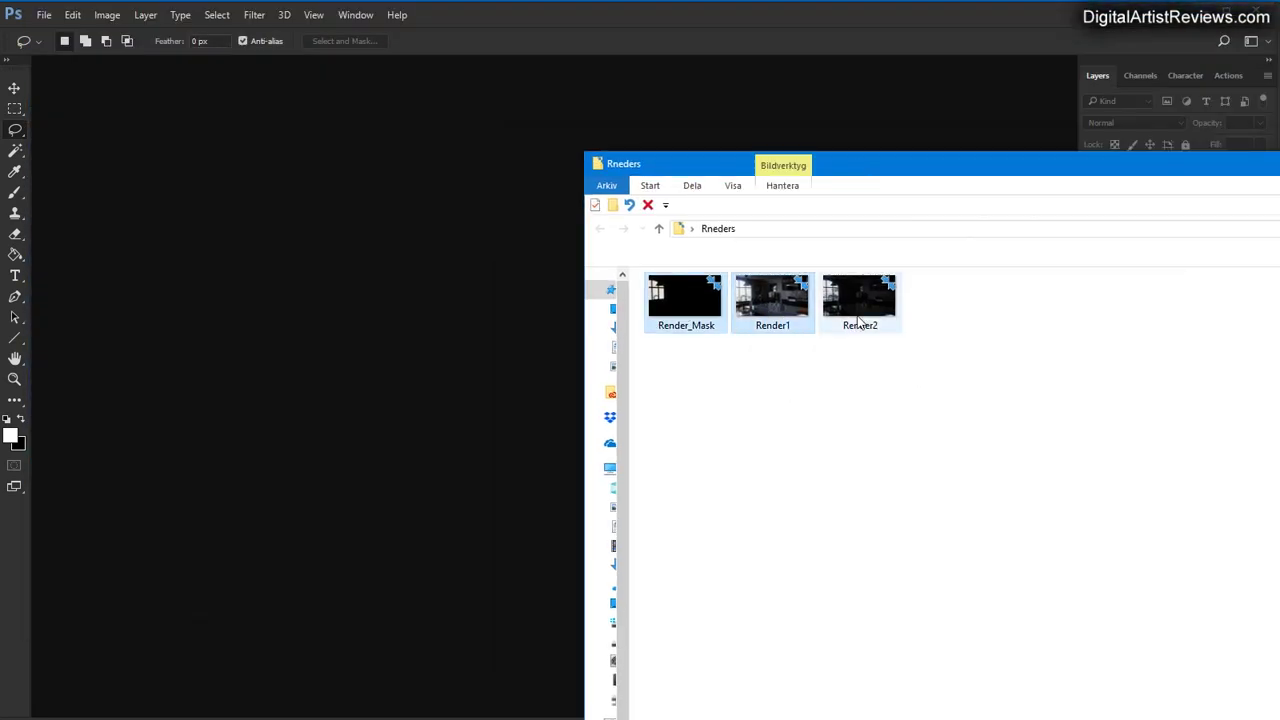
{"action": "left_click", "coordinate": [857, 314], "text": "ctrl"}
{"action": "left_click", "coordinate": [310, 316]}
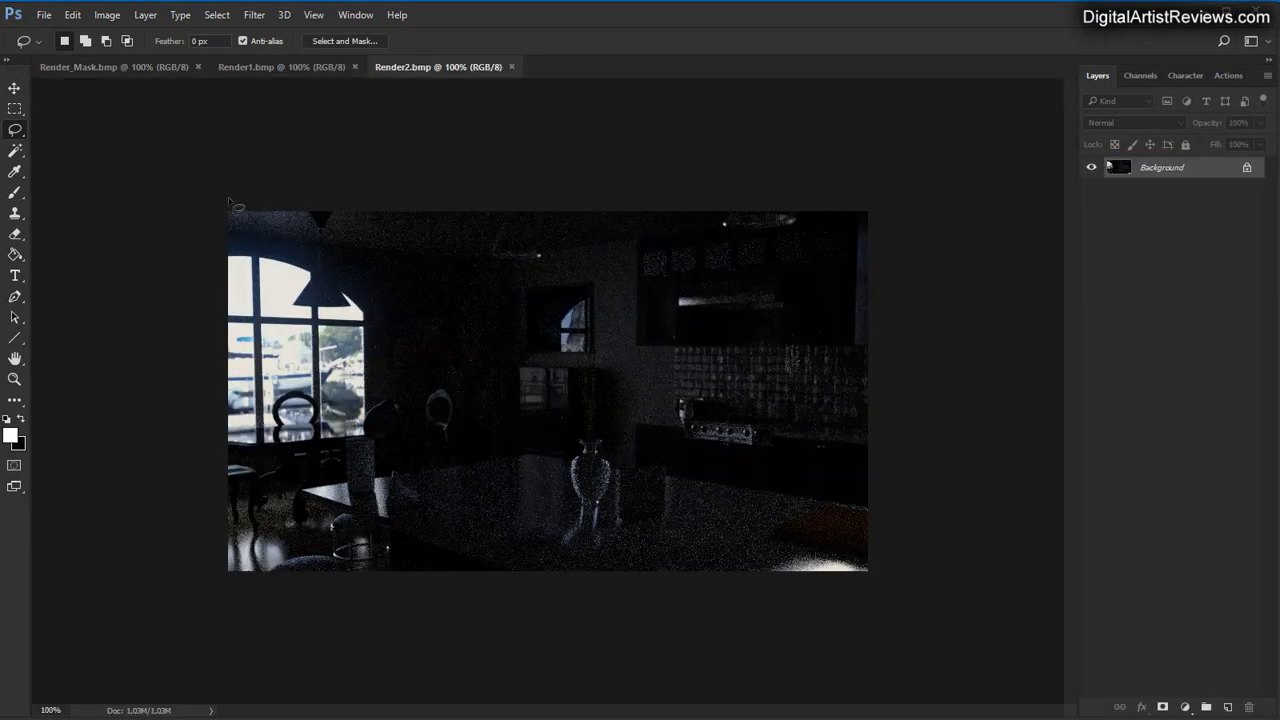
Compare Render1 with Render2, and copy the whole Render2 image into Render1.bmp as a new layer.
{"action": "left_click", "coordinate": [262, 68]}
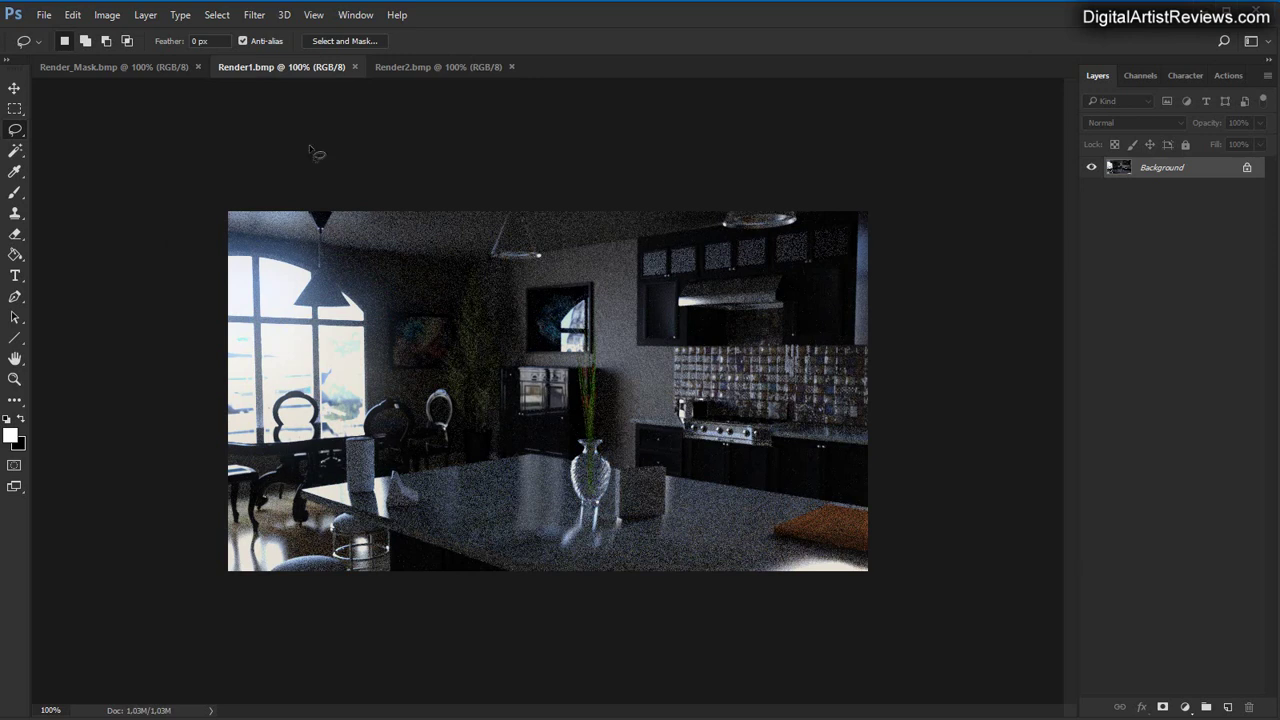
{"action": "left_click", "coordinate": [412, 66]}
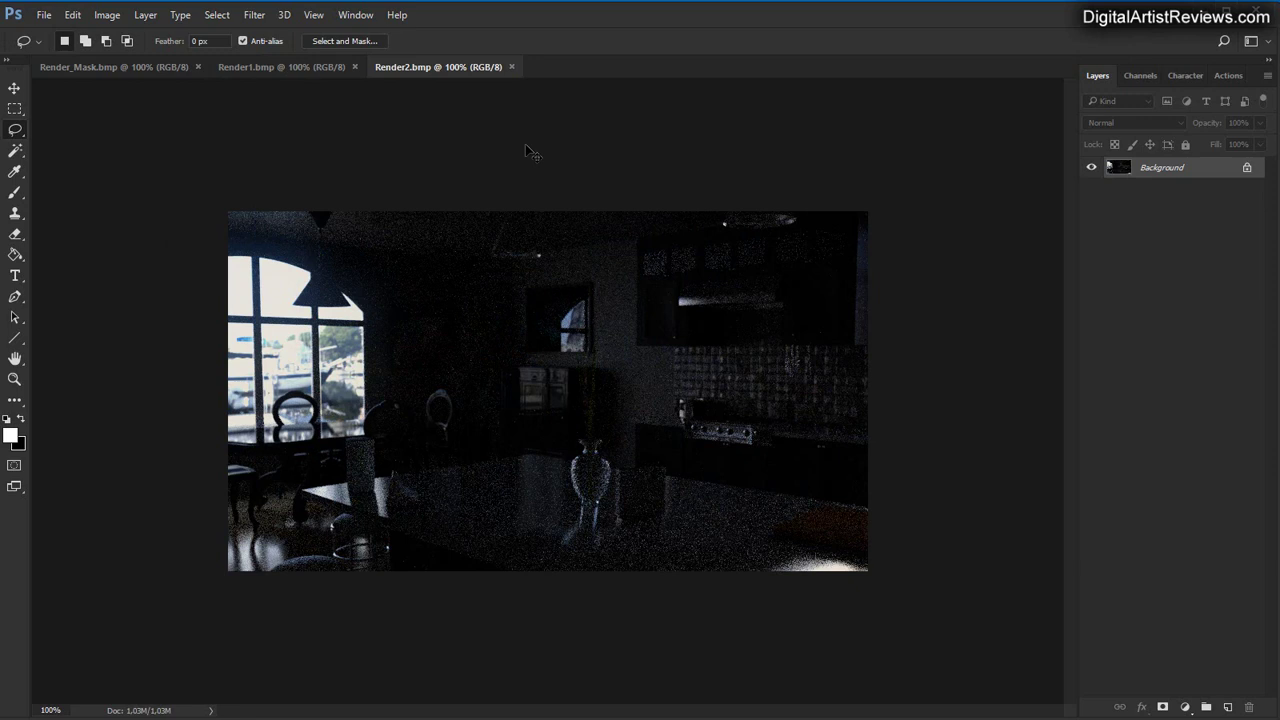
{"action": "key", "text": "ctrl+a"}
{"action": "left_click", "coordinate": [278, 64]}
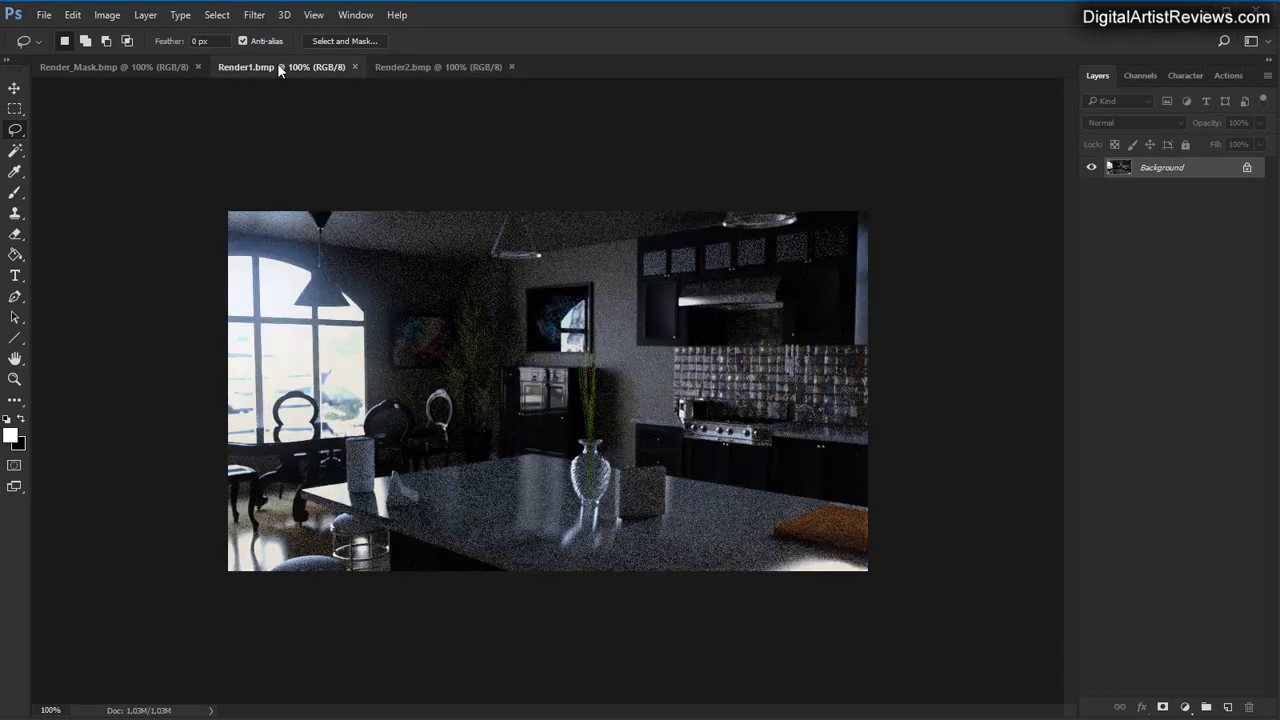
{"action": "key", "text": "ctrl+v"}
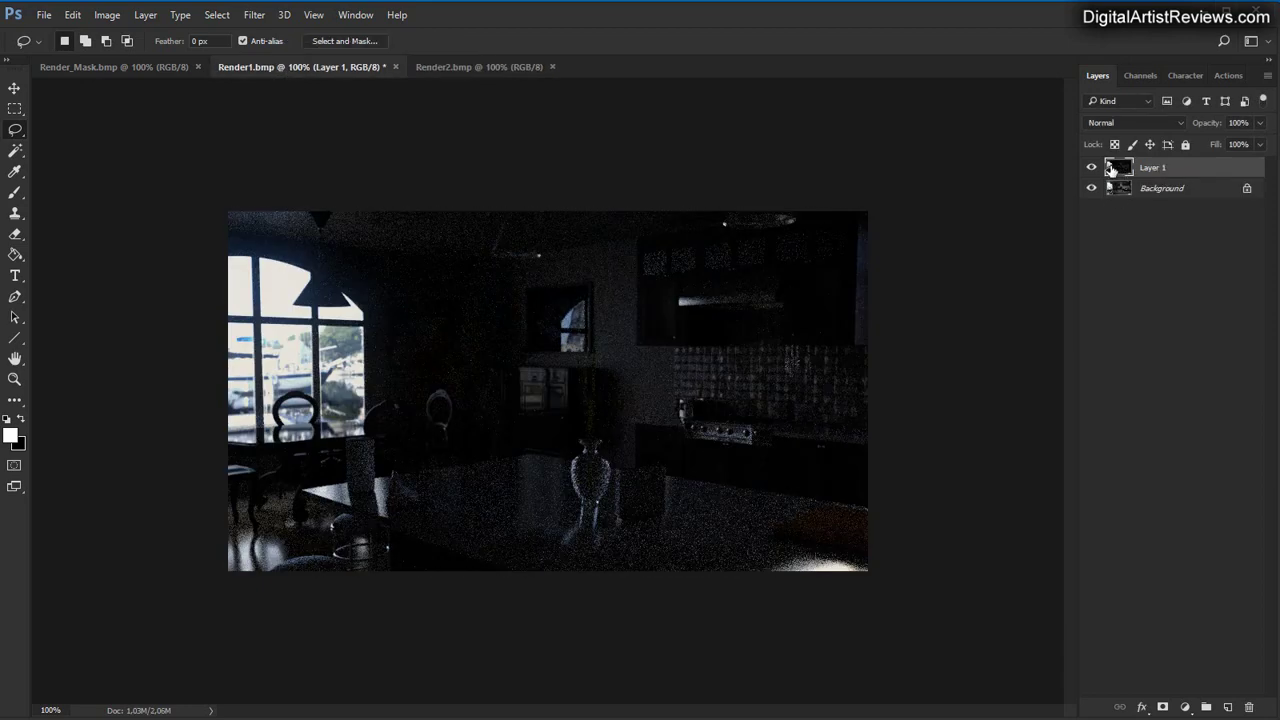
Close Render2.bmp and paint black over the noise specks below the window in Render_Mask.bmp.
{"action": "left_click", "coordinate": [470, 68]}
{"action": "left_click", "coordinate": [552, 67]}
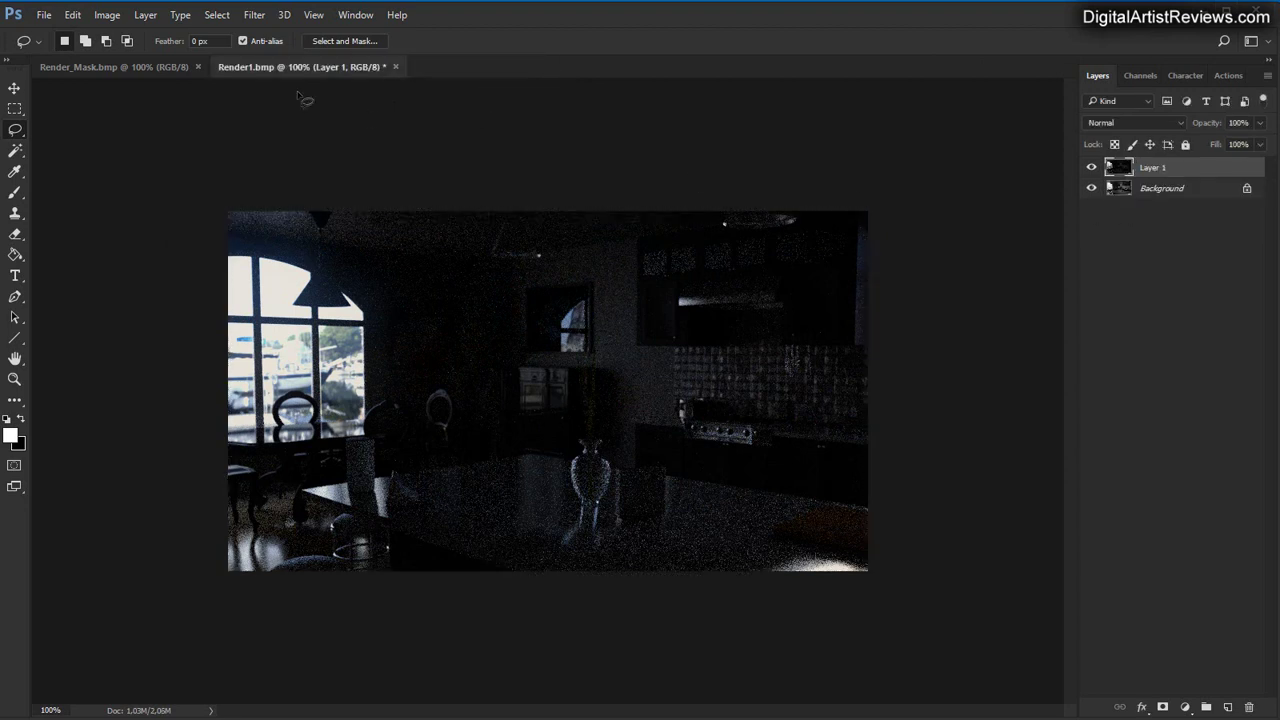
{"action": "left_click", "coordinate": [140, 72]}
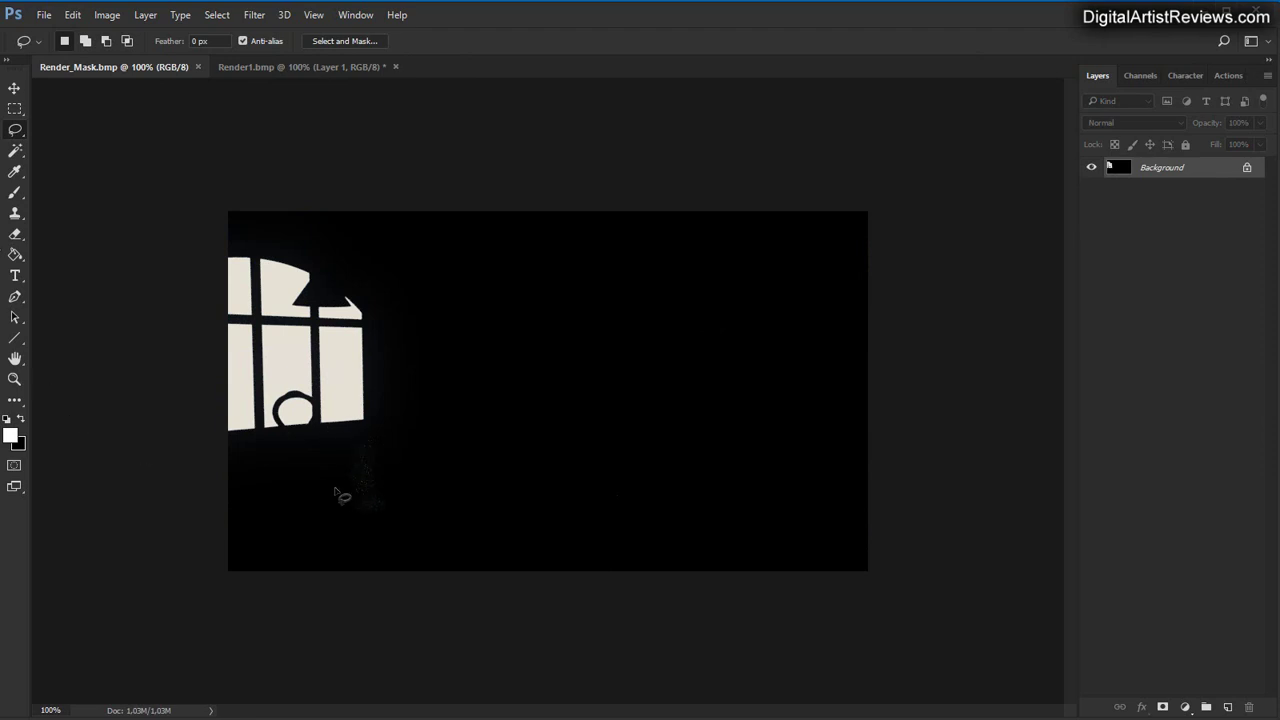
{"action": "left_click", "coordinate": [22, 420]}
{"action": "left_click", "coordinate": [15, 192]}
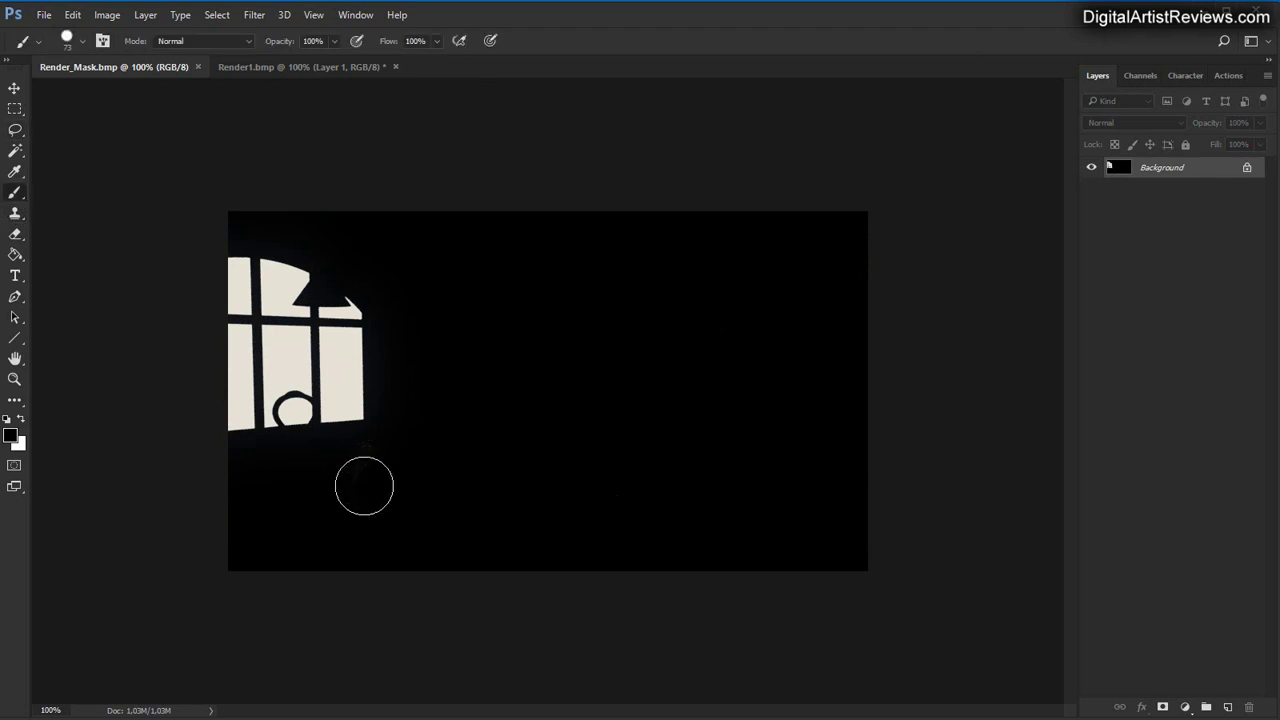
{"action": "mouse_move", "coordinate": [364, 486]}
{"action": "left_mouse_down"}
{"action": "mouse_move", "coordinate": [380, 460]}
{"action": "mouse_move", "coordinate": [340, 530]}
{"action": "left_mouse_up"}
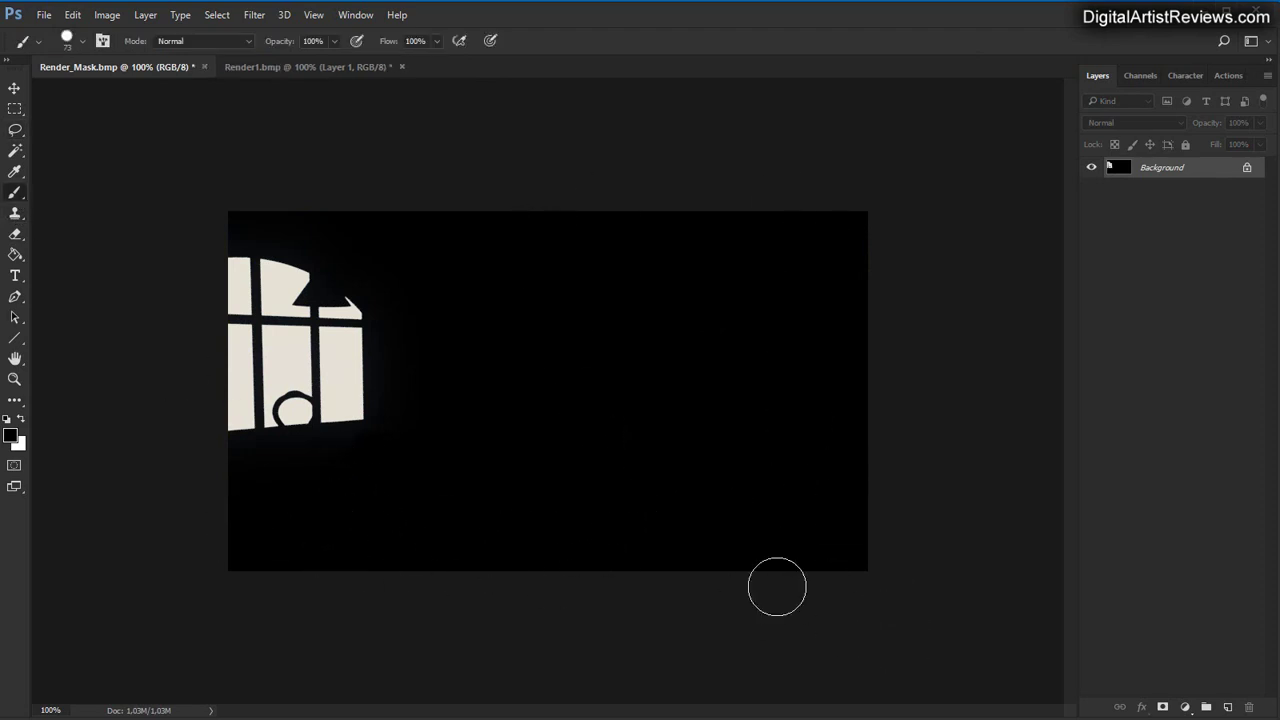
Copy the whole Render_Mask image into a new layer mask on Layer 1 of Render1.bmp, and return to the normal image view.
{"action": "left_click", "coordinate": [15, 130]}
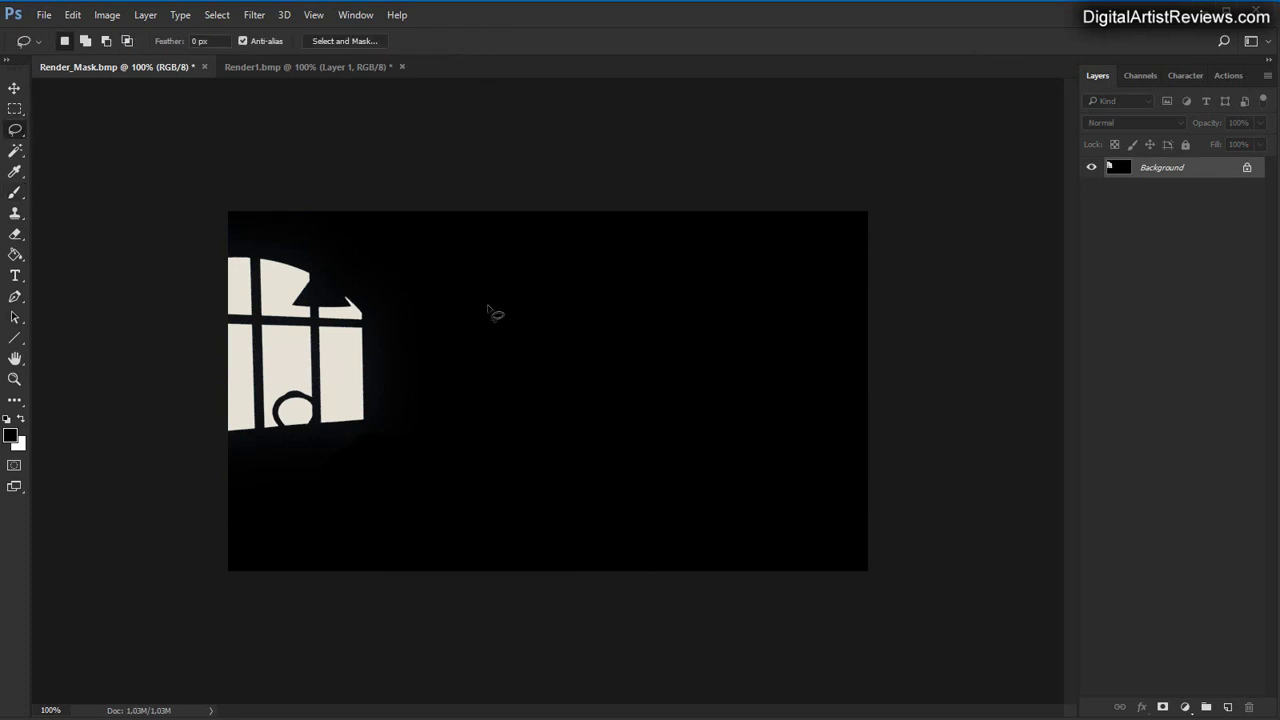
{"action": "key", "text": "ctrl+a"}
{"action": "left_click", "coordinate": [277, 67]}
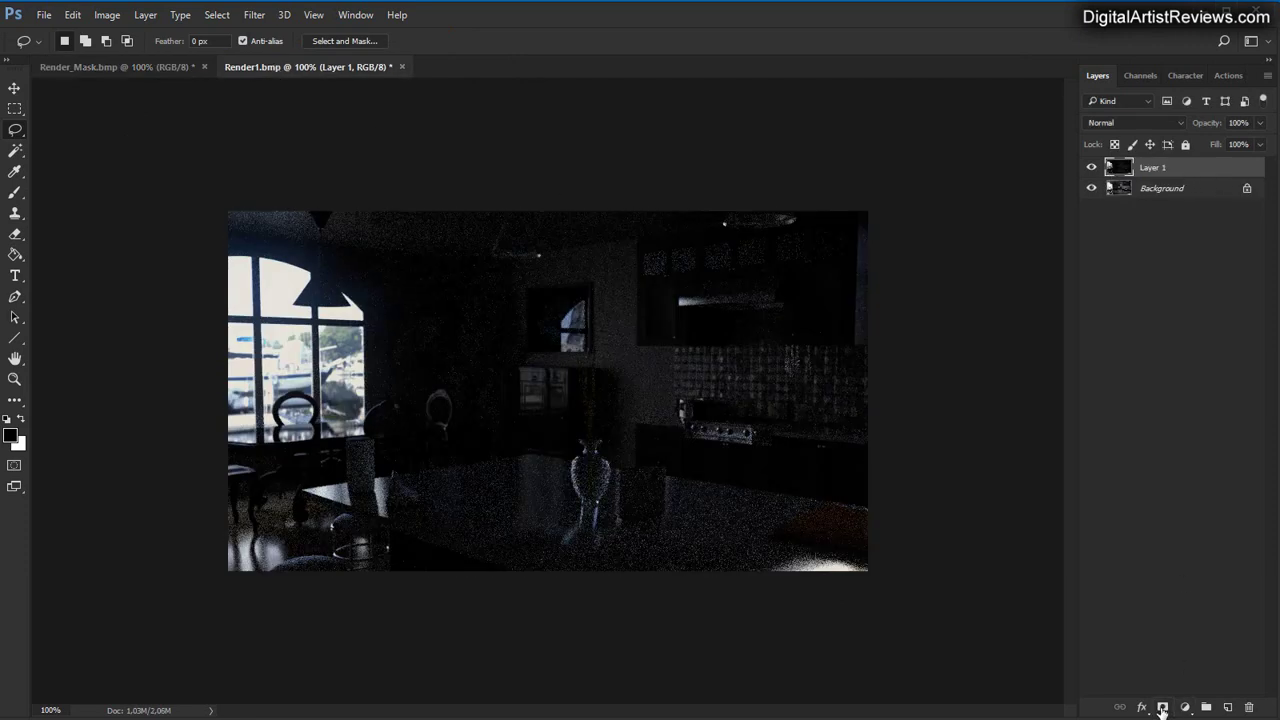
{"action": "left_click", "coordinate": [1162, 707]}
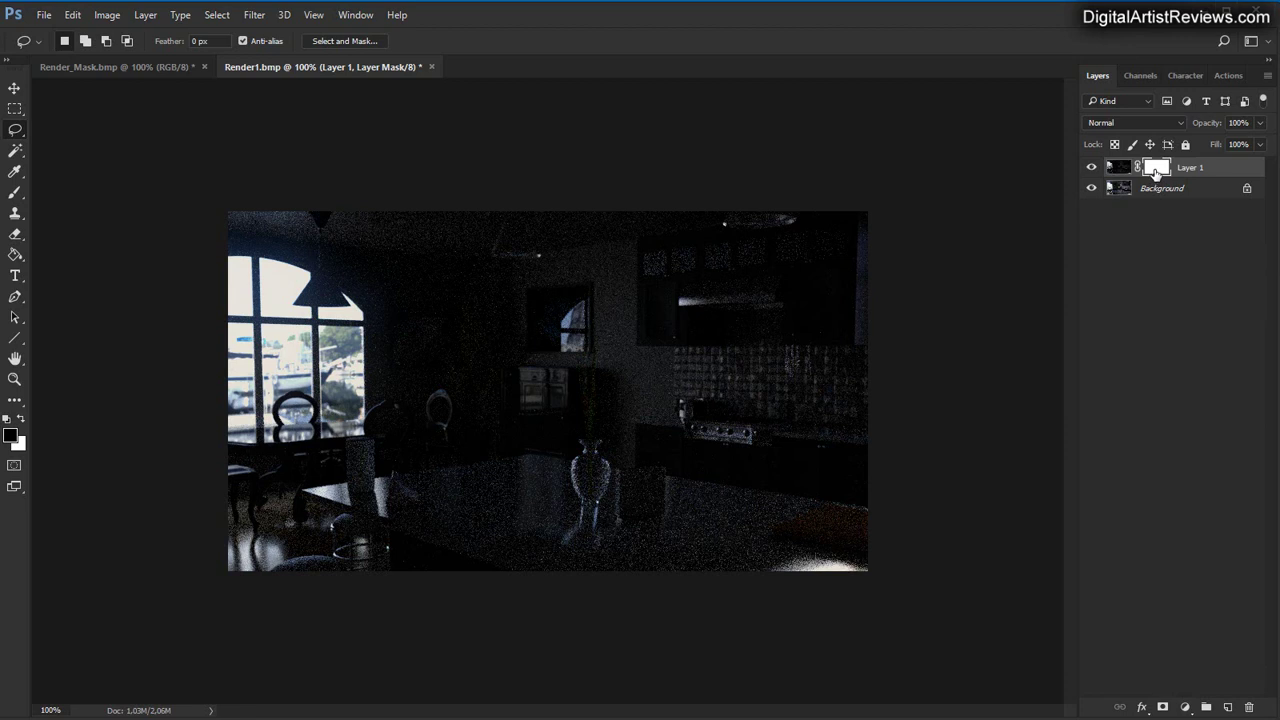
{"action": "left_click", "coordinate": [1155, 170], "text": "alt"}
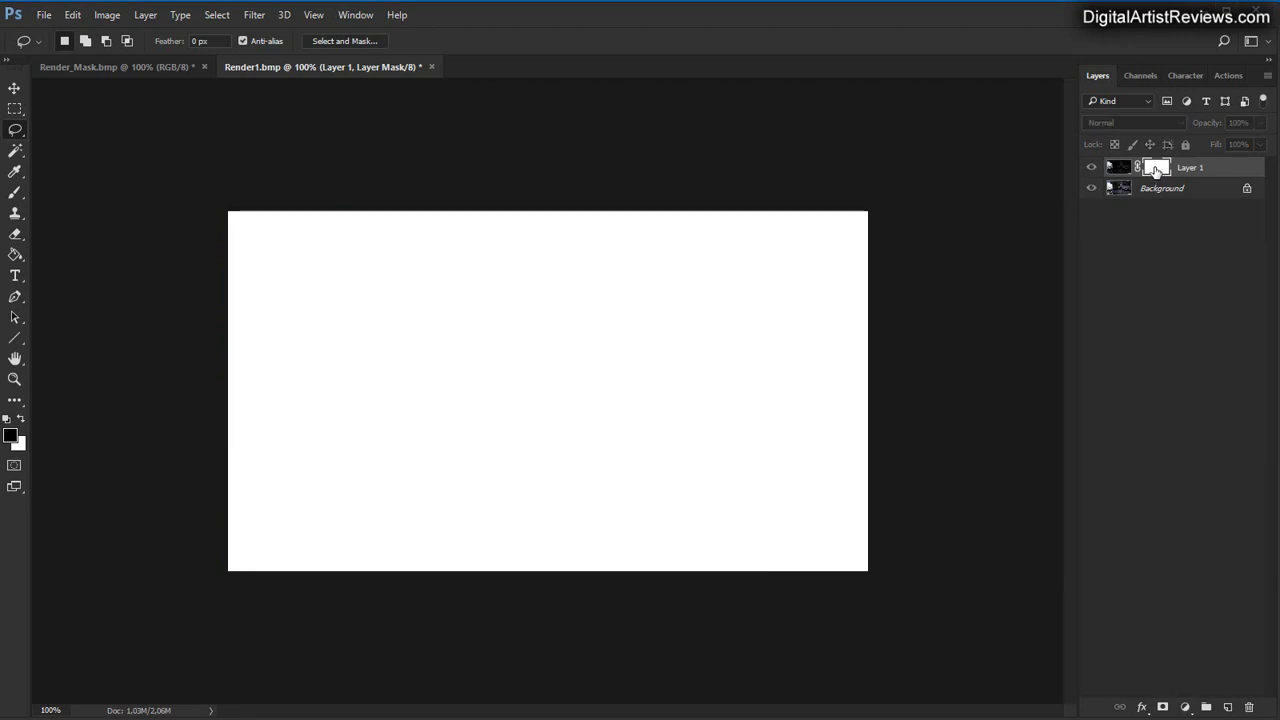
{"action": "key", "text": "ctrl+v"}
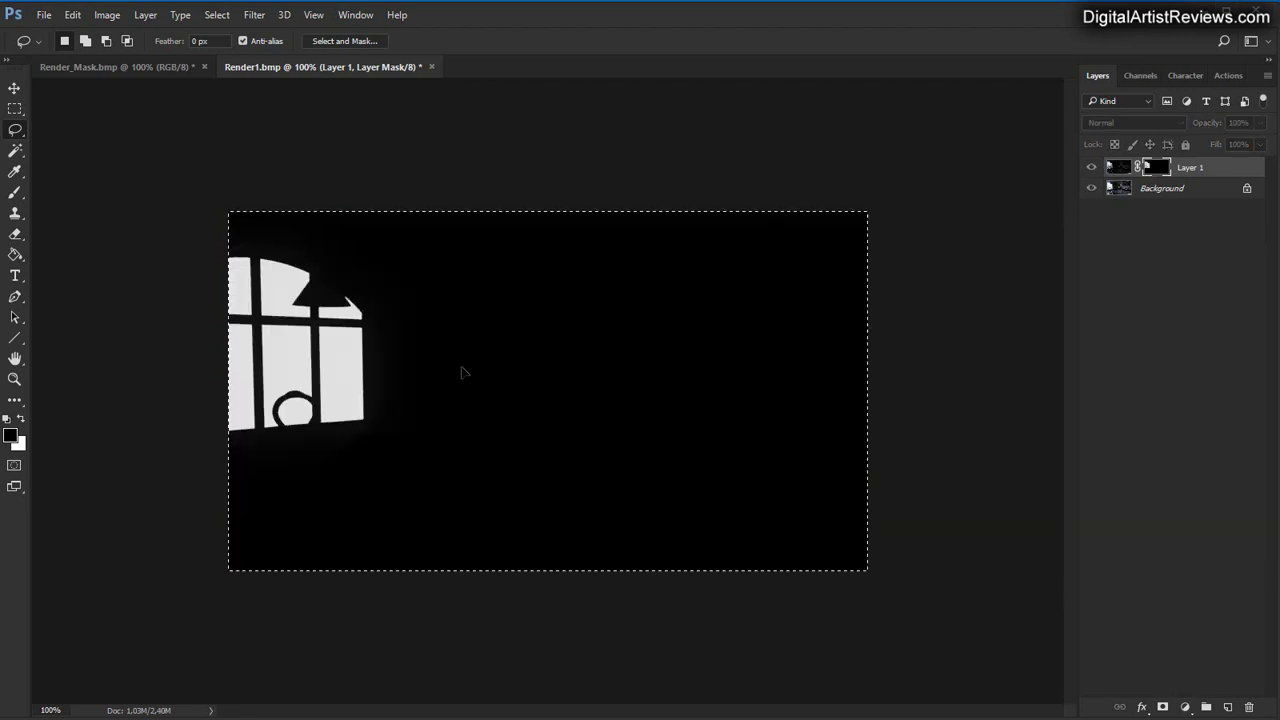
{"action": "left_click", "coordinate": [1117, 170]}
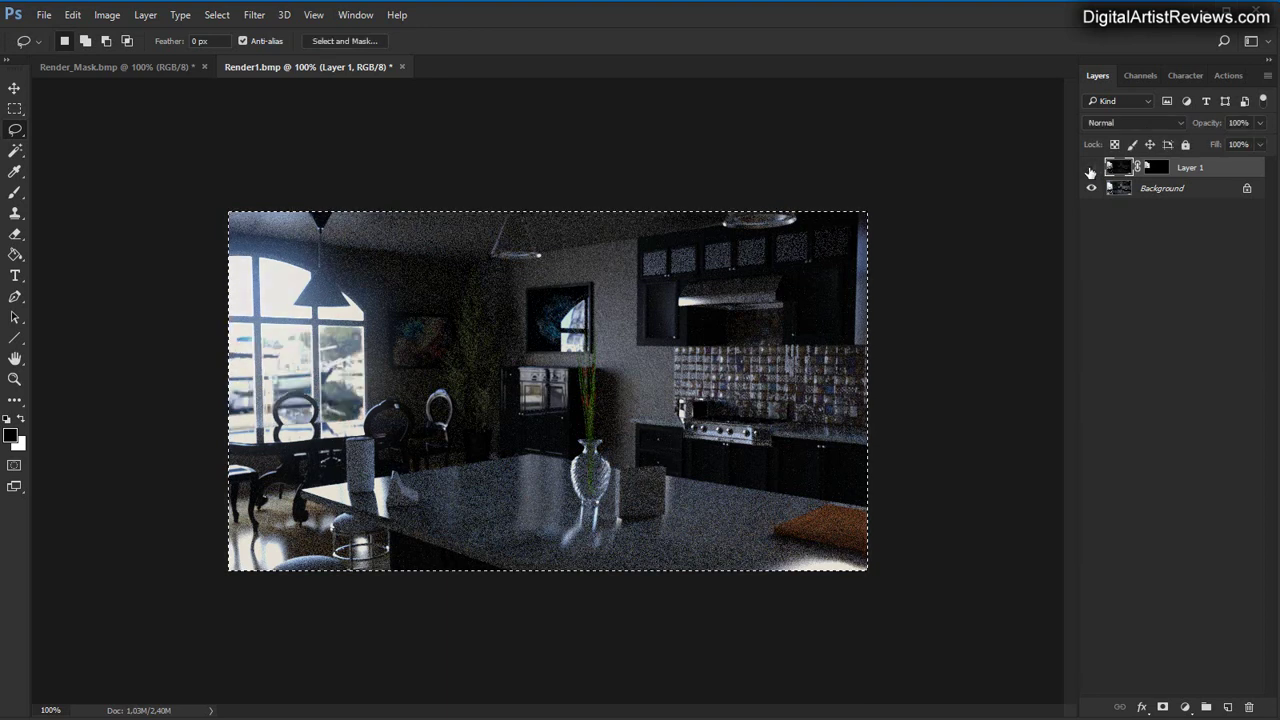
Compare the window view with masked Layer 1 hidden and shown, leave the layer visible, and clear the selection.
{"action": "left_click", "coordinate": [1090, 170]}
{"action": "left_click", "coordinate": [1090, 170]}
{"action": "left_click", "coordinate": [1090, 170]}
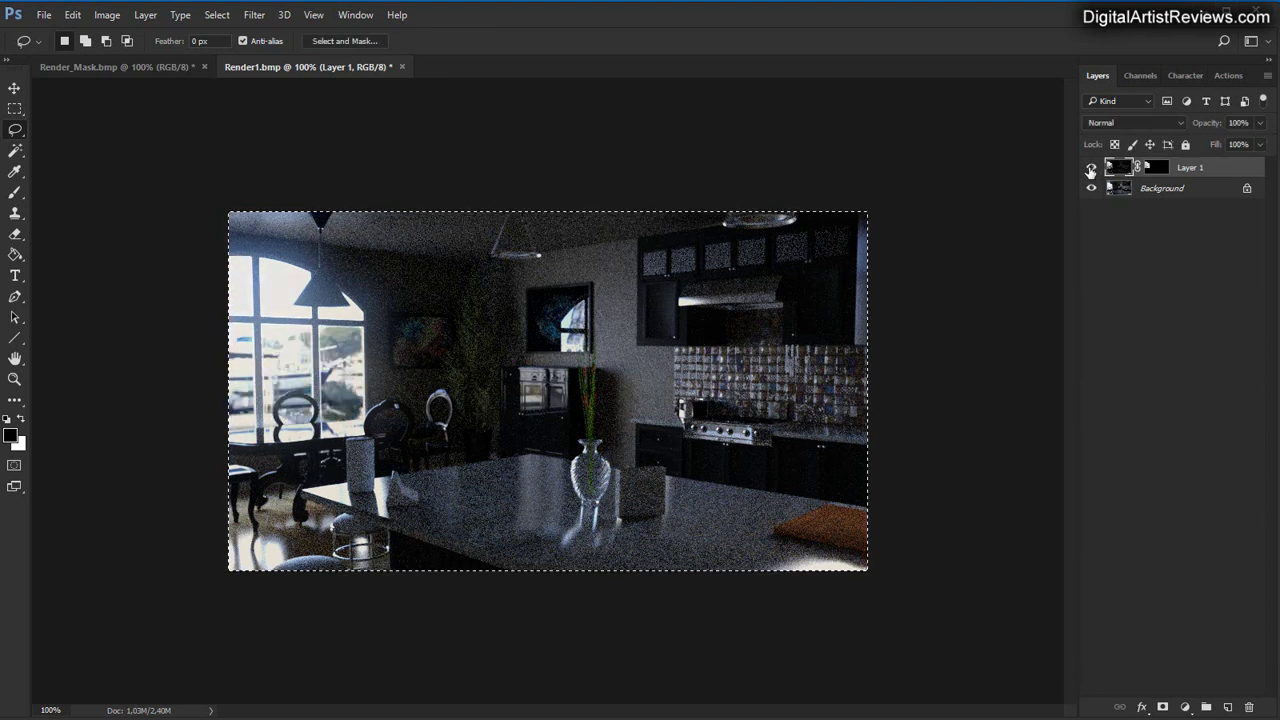
{"action": "left_click", "coordinate": [1090, 170]}
{"action": "left_click", "coordinate": [1090, 170]}
{"action": "left_click", "coordinate": [1092, 169]}
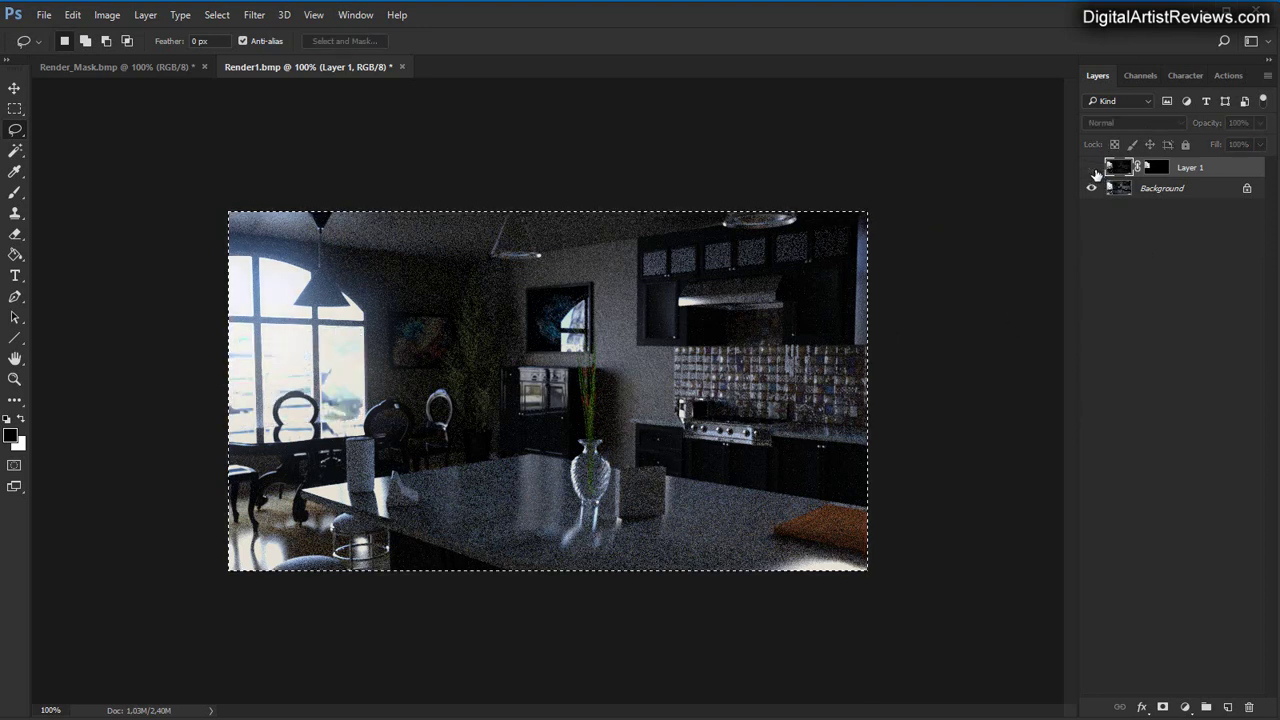
{"action": "left_click", "coordinate": [1092, 169]}
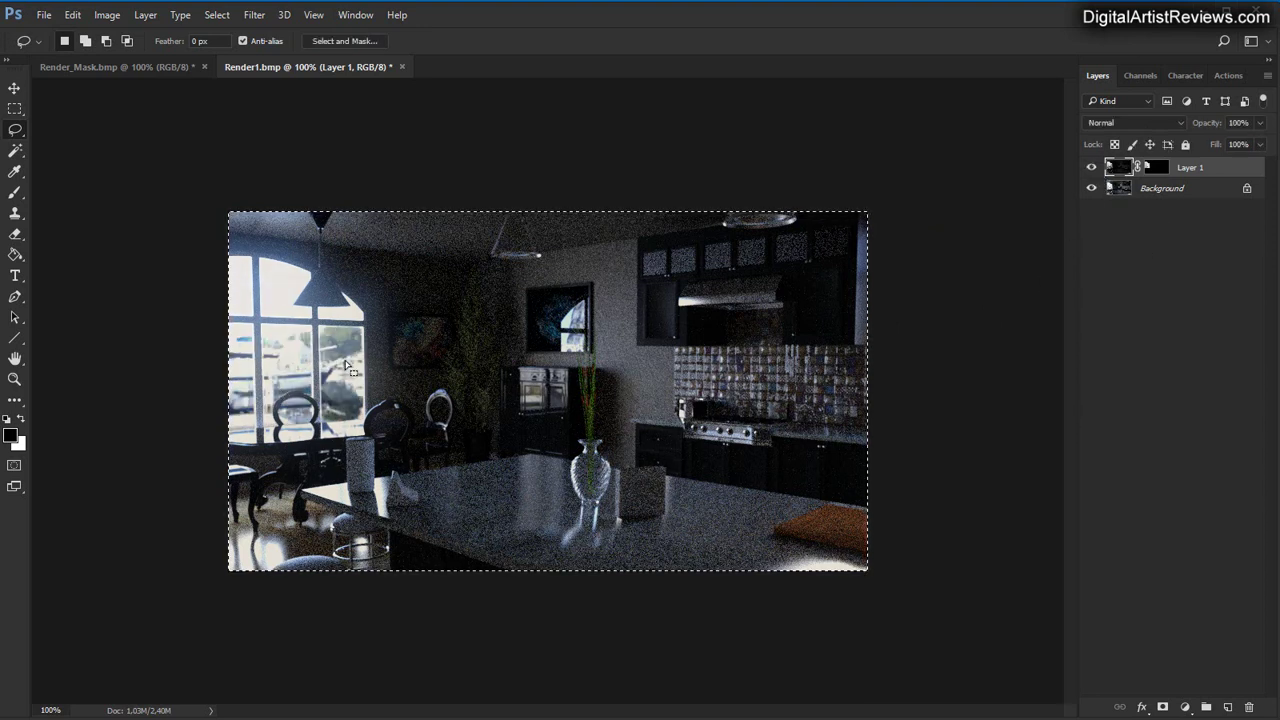
{"action": "left_click", "coordinate": [118, 378]}
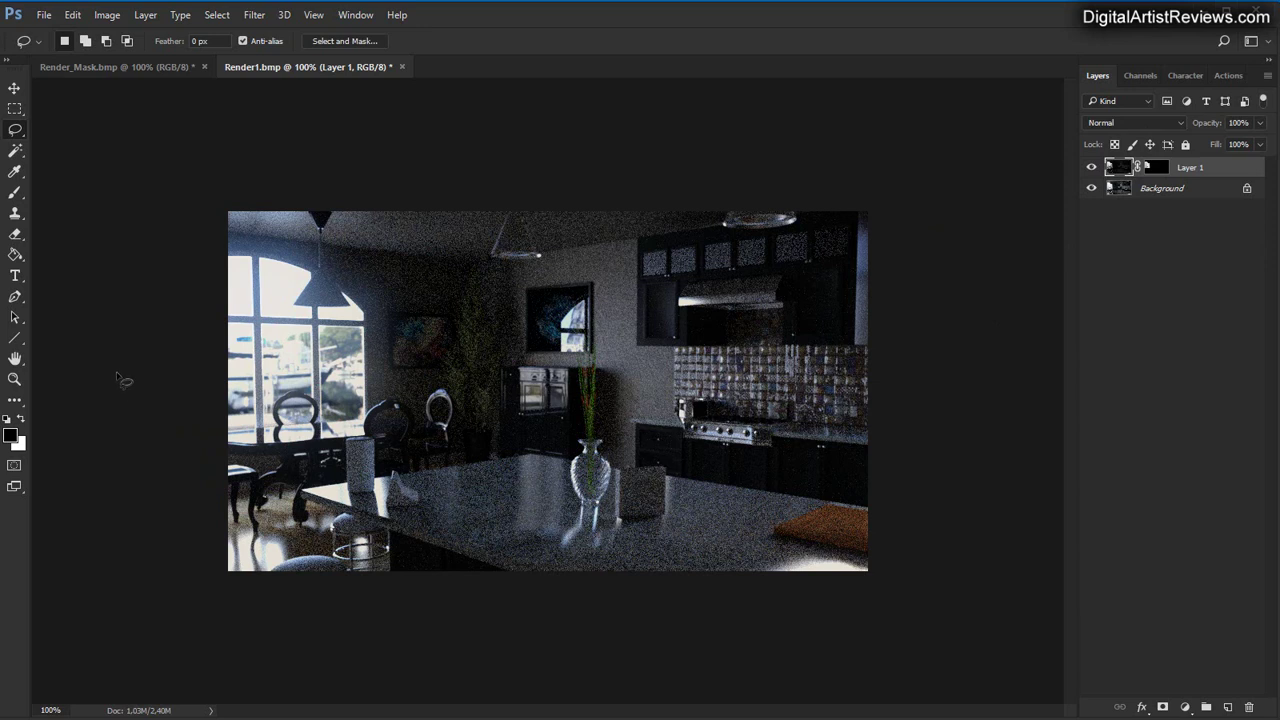
Delete the layer mask from Layer 1 without applying it, and undo the deletion.
{"action": "left_click", "coordinate": [1155, 169]}
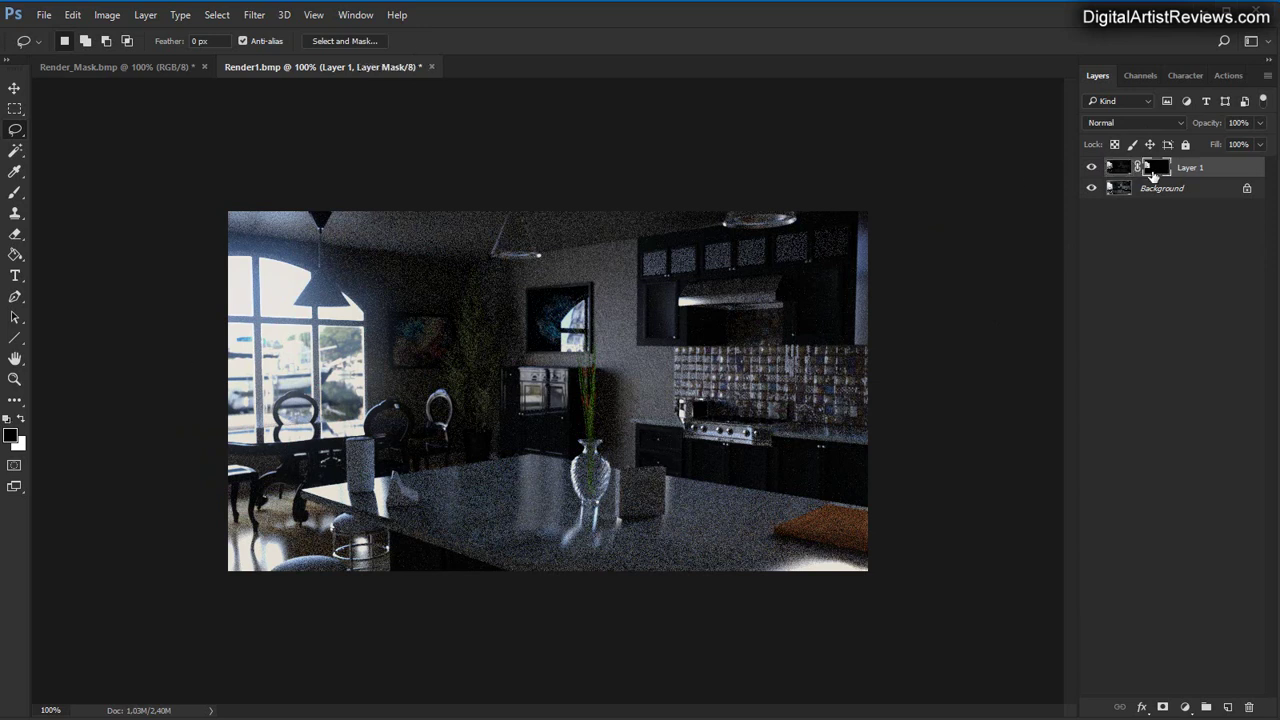
{"action": "left_click_drag", "start_coordinate": [1158, 173], "coordinate": [1250, 708]}
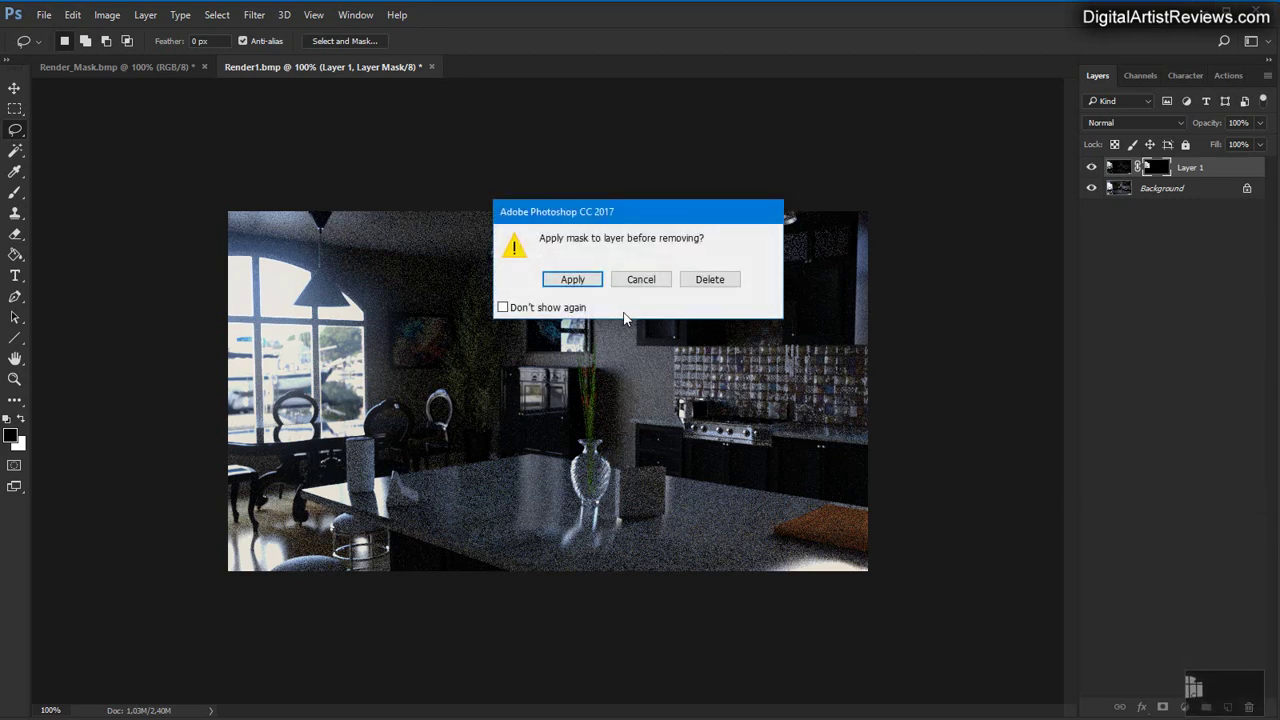
{"action": "left_click", "coordinate": [709, 280]}
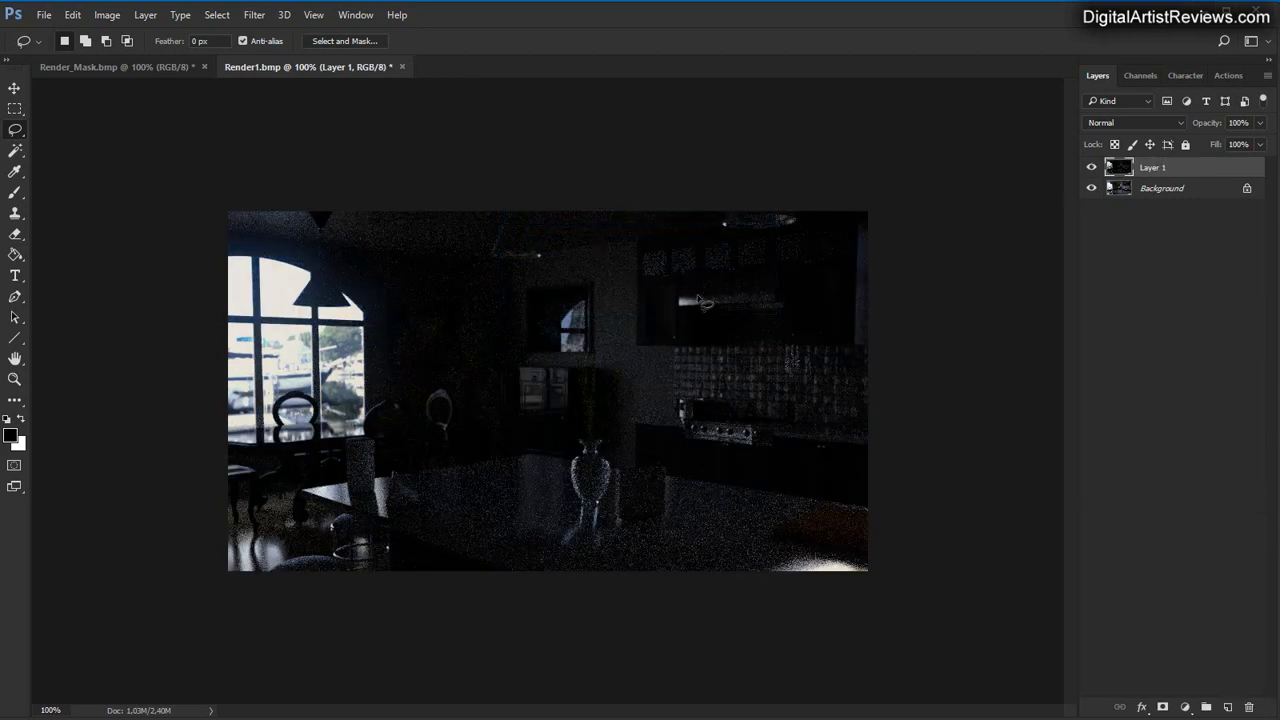
{"action": "left_click", "coordinate": [72, 15]}
{"action": "left_click", "coordinate": [100, 27]}
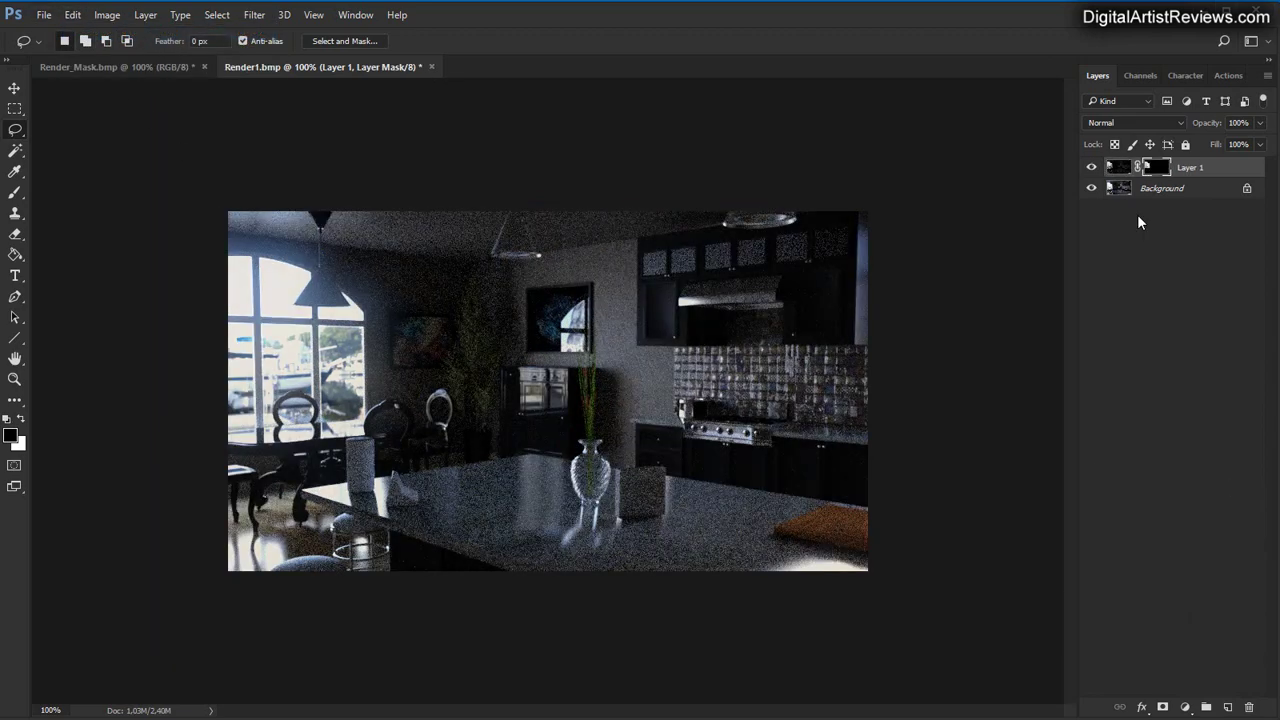
Examine how the masked Layer 1 changes the outdoor view by repeatedly hiding and showing it.
{"action": "left_click", "coordinate": [1093, 167]}
{"action": "left_click", "coordinate": [1092, 167]}
{"action": "left_click", "coordinate": [1091, 168]}
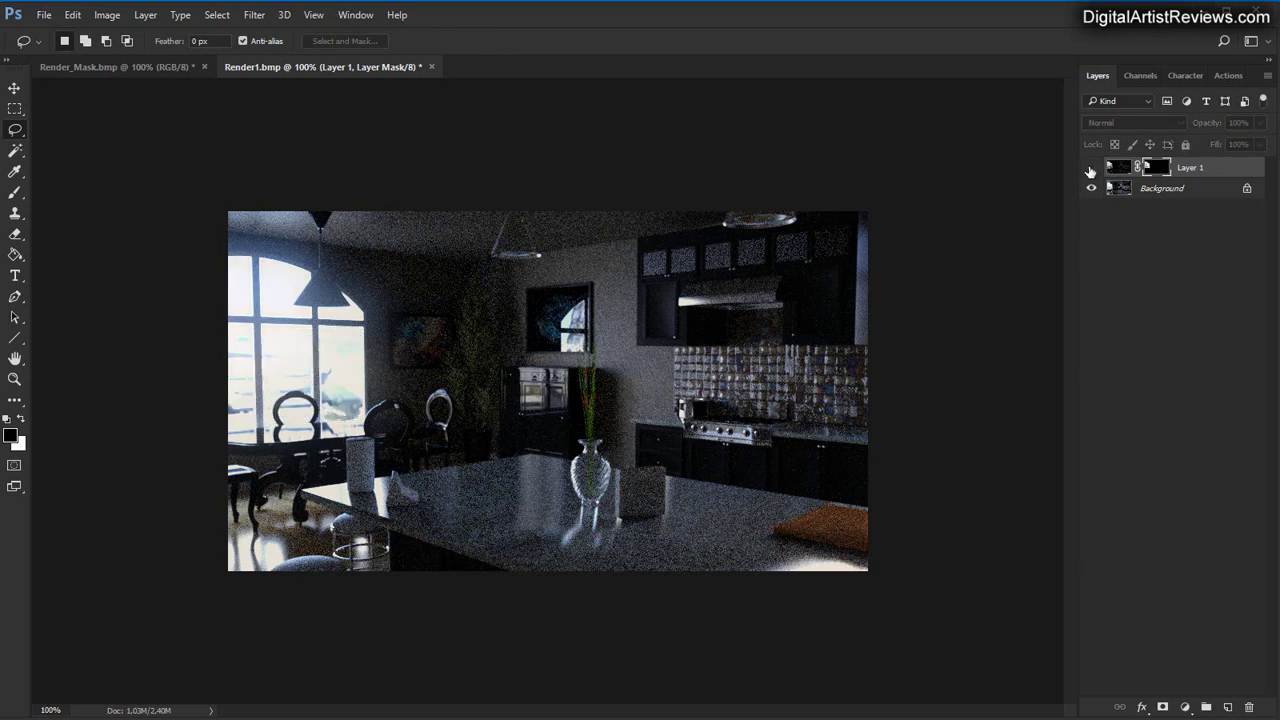
{"action": "left_click", "coordinate": [1091, 168]}
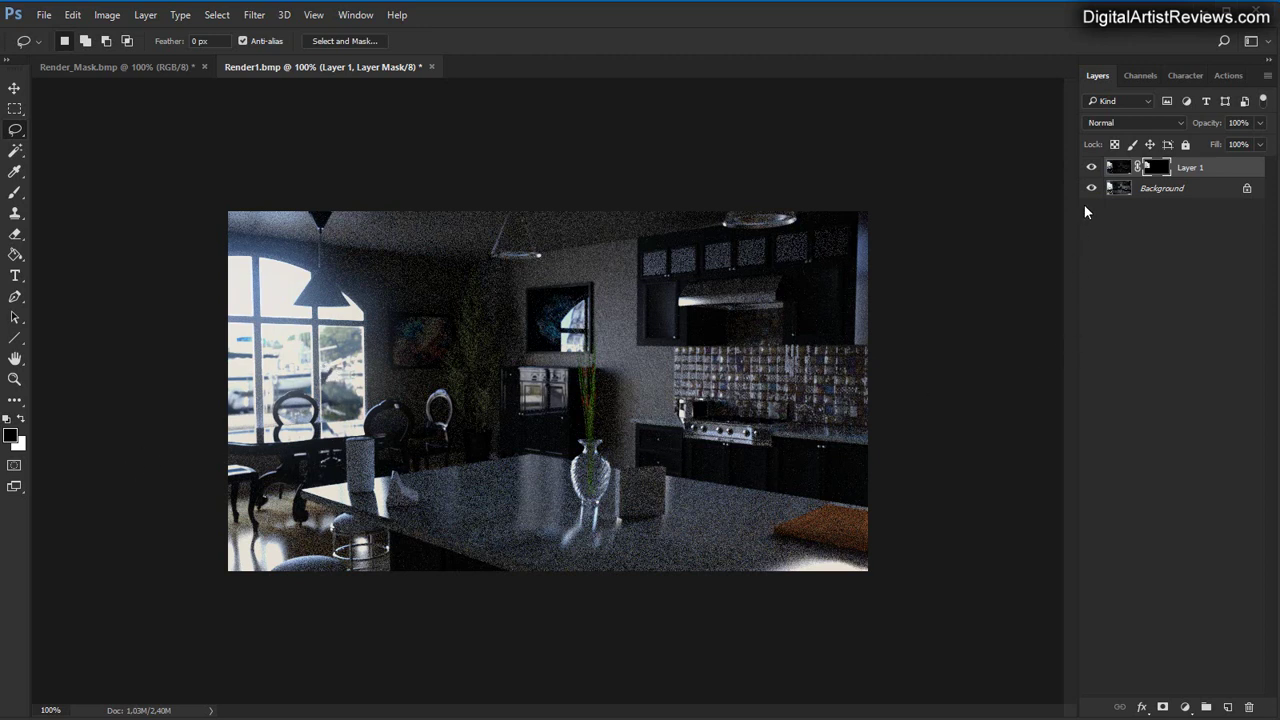
{"action": "left_click", "coordinate": [1091, 168]}
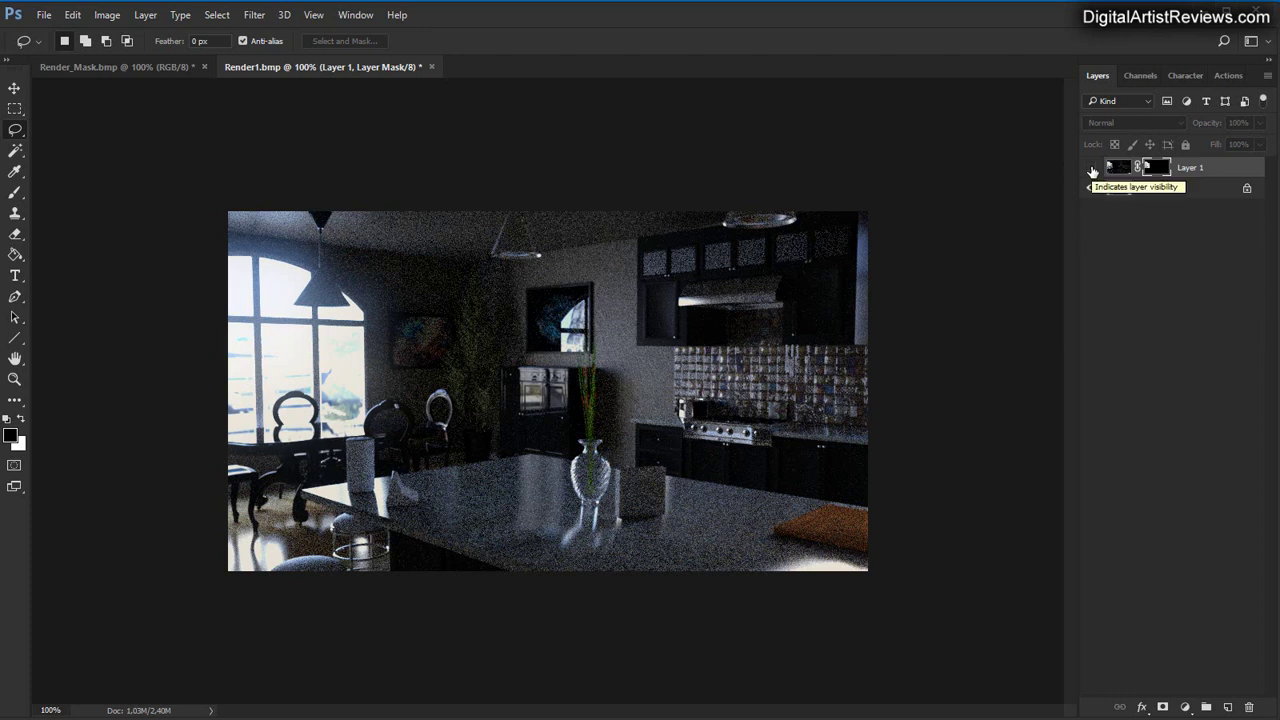
{"action": "left_click", "coordinate": [1091, 168]}
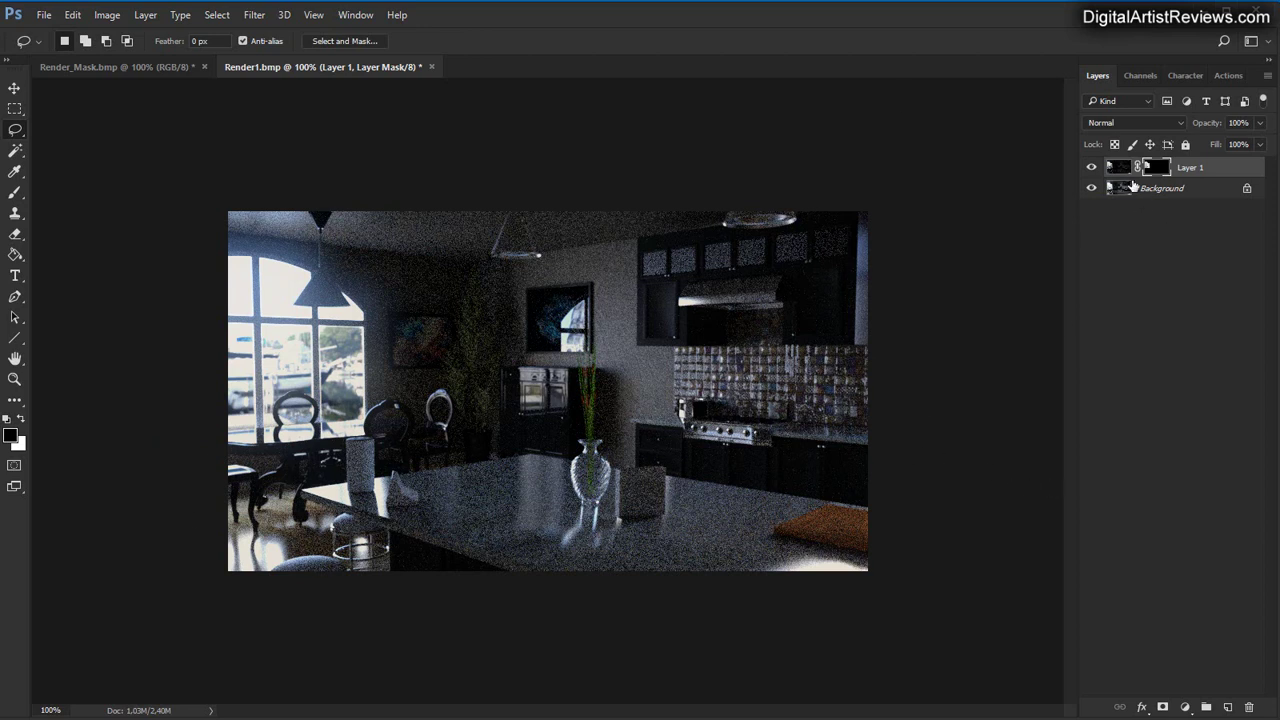
Lower the opacity of the masked Layer 1 to soften the window view.
{"action": "left_click", "coordinate": [1118, 168]}
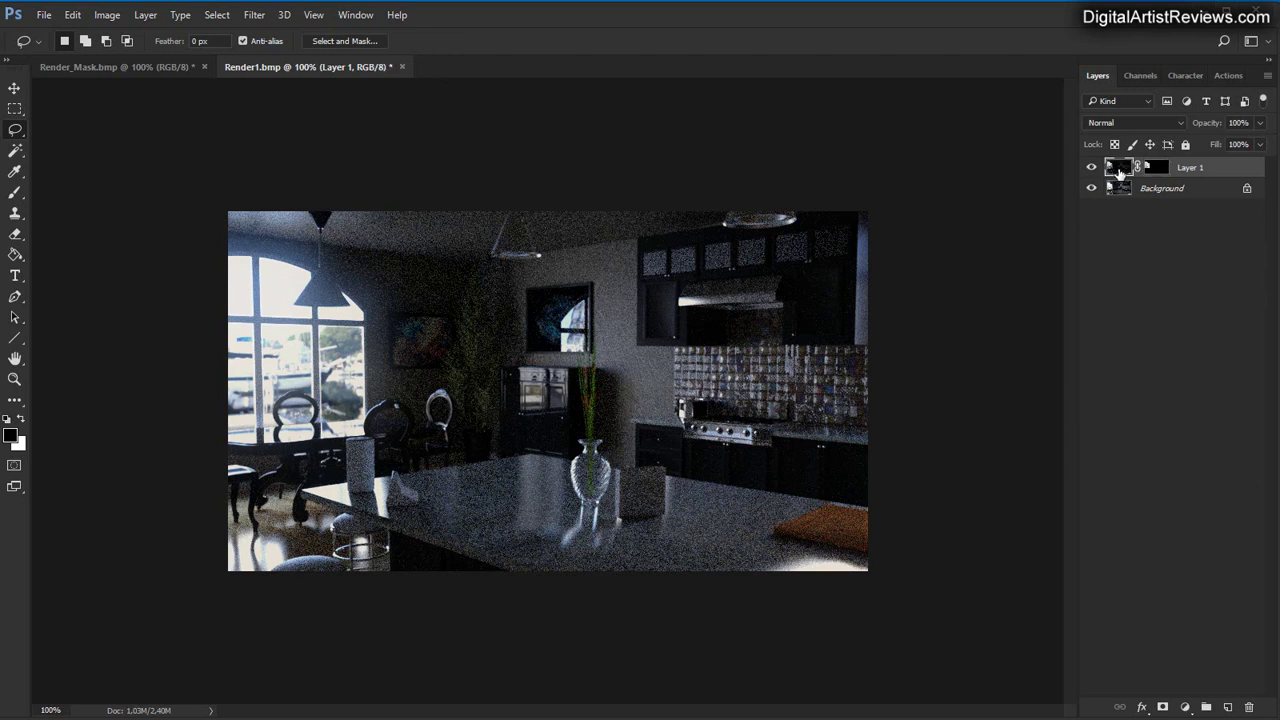
{"action": "left_click", "coordinate": [1260, 122]}
{"action": "left_click_drag", "start_coordinate": [1263, 144], "coordinate": [1224, 155]}
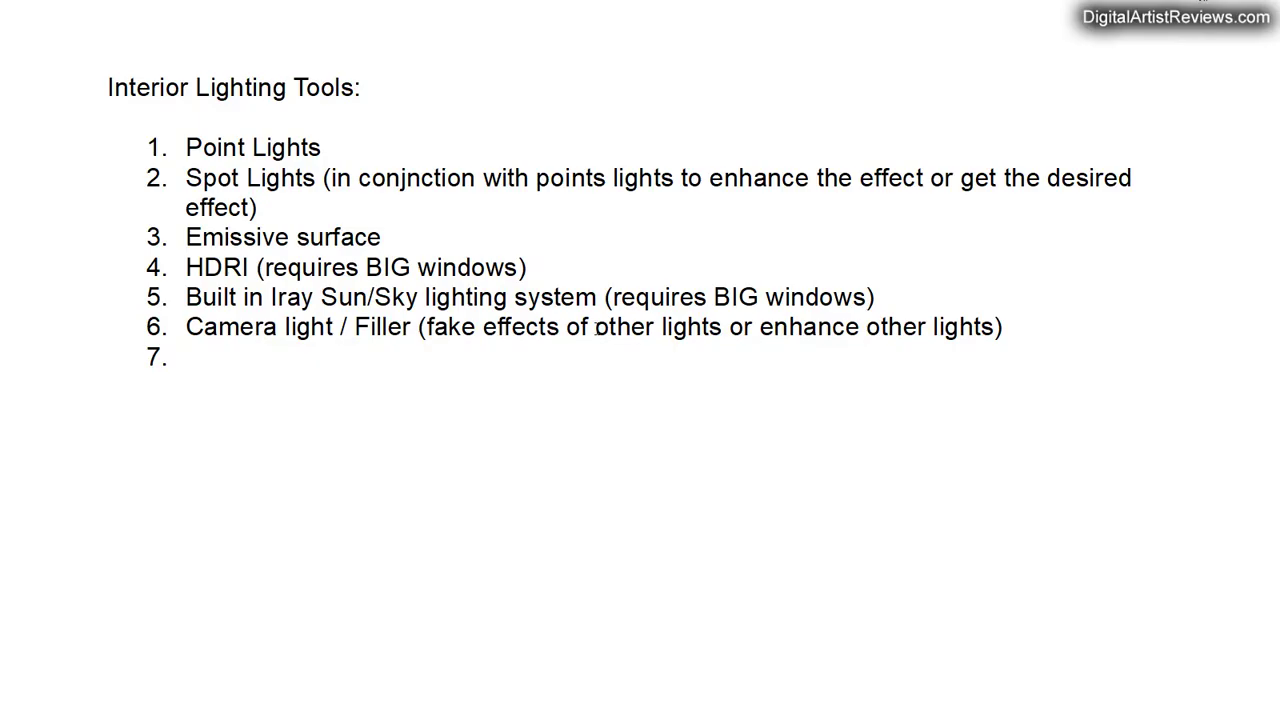
Switch to the Interior Lighting Tools document and remove the empty seventh item from the numbered list.
{"action": "left_click", "coordinate": [184, 360]}
{"action": "key", "text": "BackSpace"}
{"action": "key", "text": "BackSpace"}
{"action": "scroll", "coordinate": [184, 363], "scroll_direction": "down", "scroll_amount": 1}
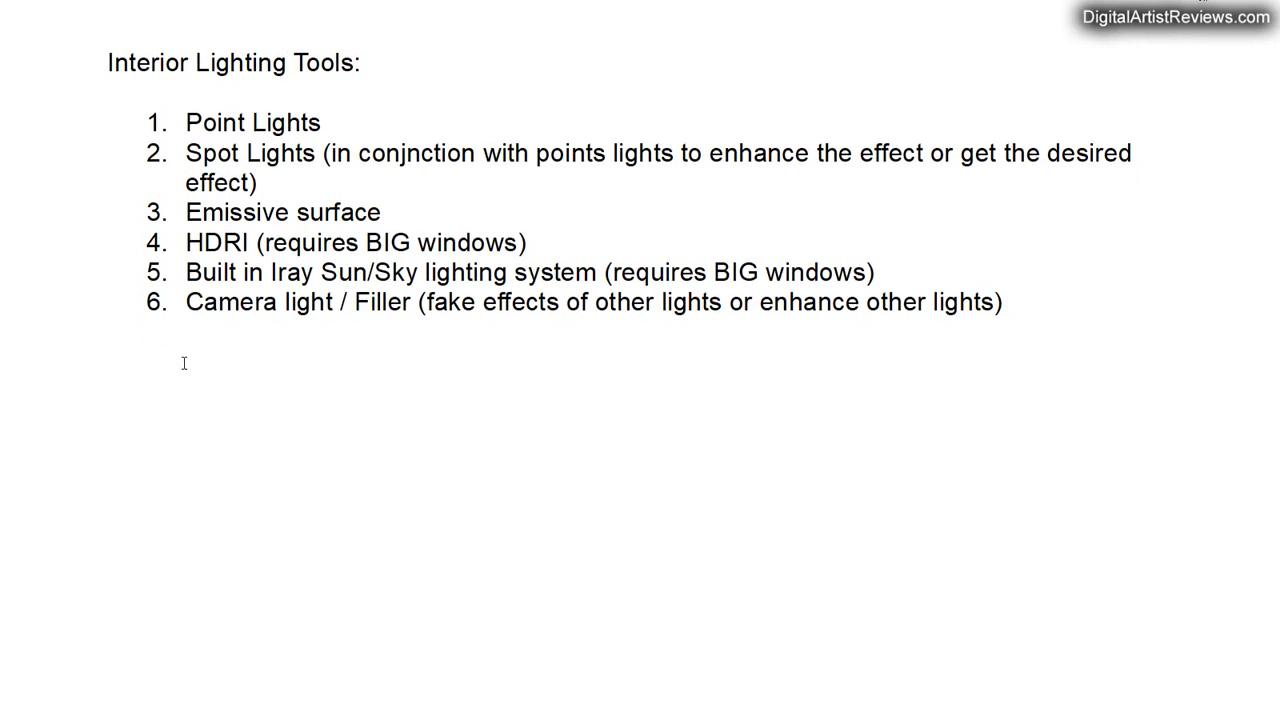